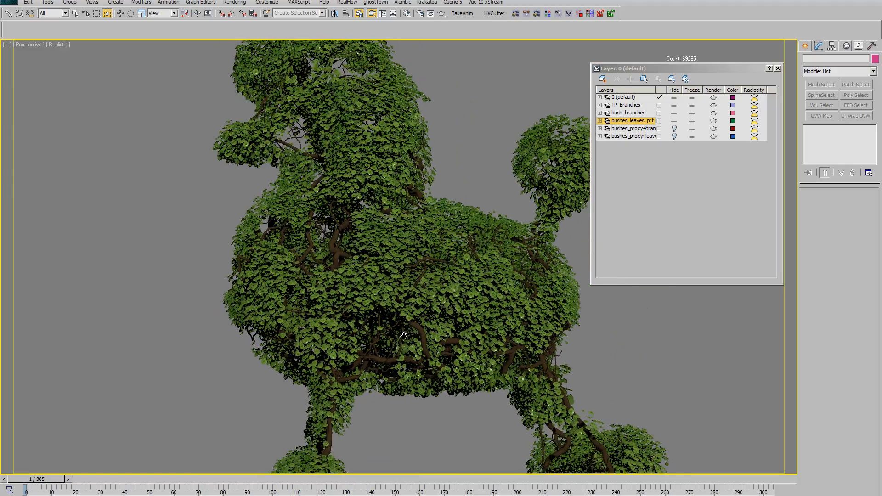
Examine the leaf-covered poodle topiary from several angles and distances
{"action": "middle_click_drag", "start_coordinate": [411, 323], "coordinate": [433, 304], "text": "alt"}
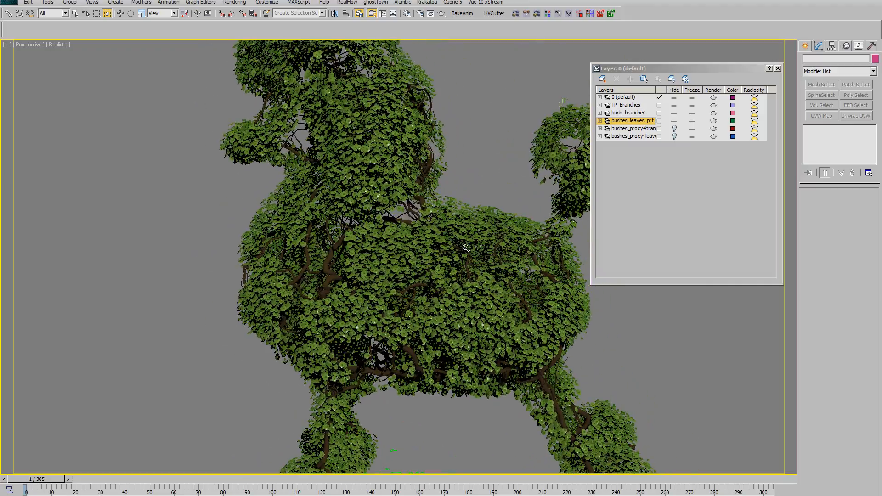
{"action": "middle_click_drag", "start_coordinate": [466, 248], "coordinate": [676, 214], "text": "alt"}
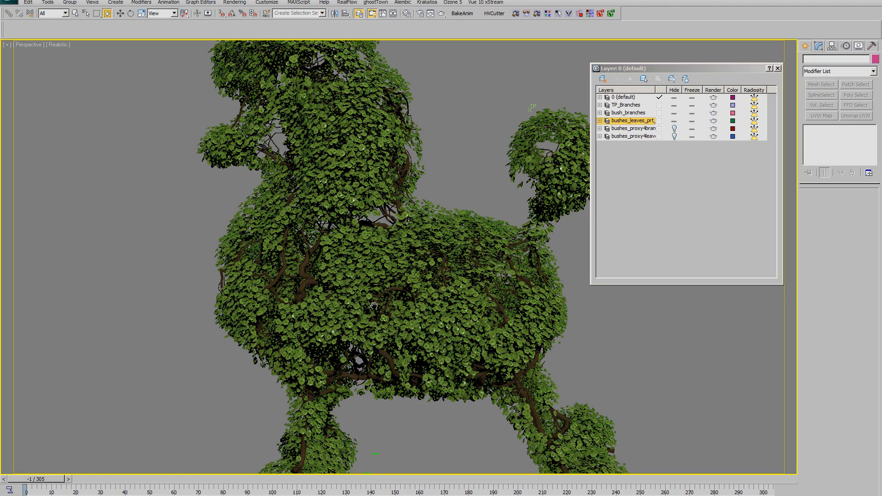
{"action": "middle_click_drag", "start_coordinate": [374, 306], "coordinate": [368, 279], "text": "ctrl+alt"}
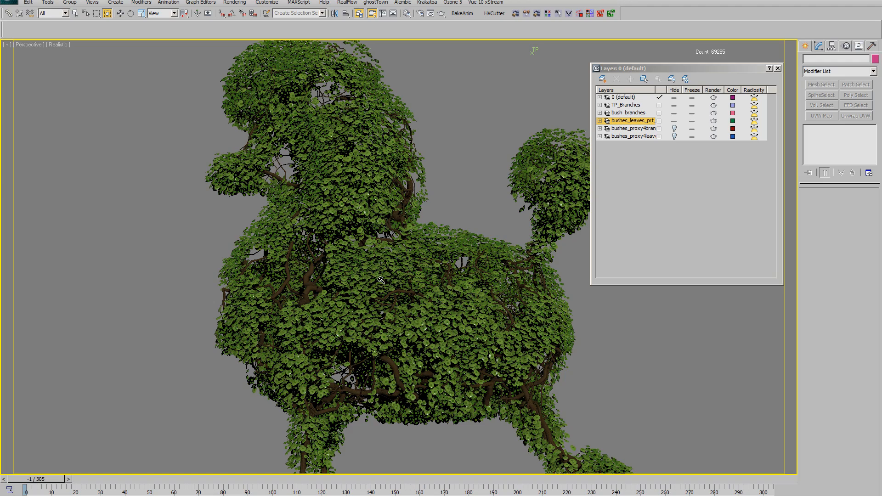
{"action": "scroll", "coordinate": [370, 275], "scroll_direction": "up", "scroll_amount": 5}
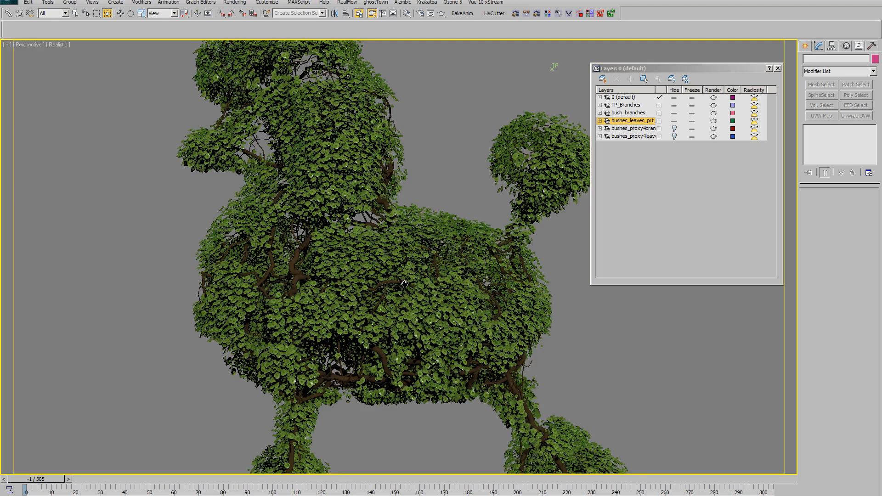
{"action": "middle_click_drag", "start_coordinate": [409, 277], "coordinate": [400, 224], "text": "alt"}
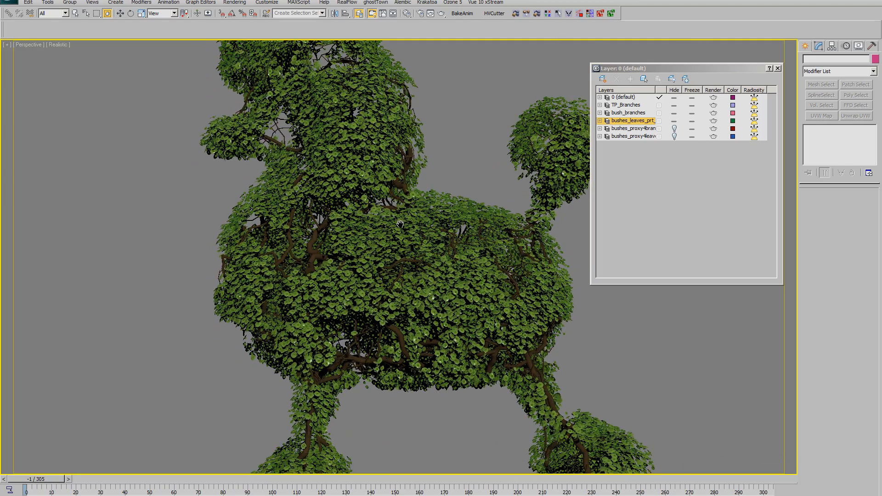
{"action": "scroll", "coordinate": [443, 247], "scroll_direction": "up", "scroll_amount": 1}
{"action": "scroll", "coordinate": [426, 248], "scroll_direction": "down", "scroll_amount": 4}
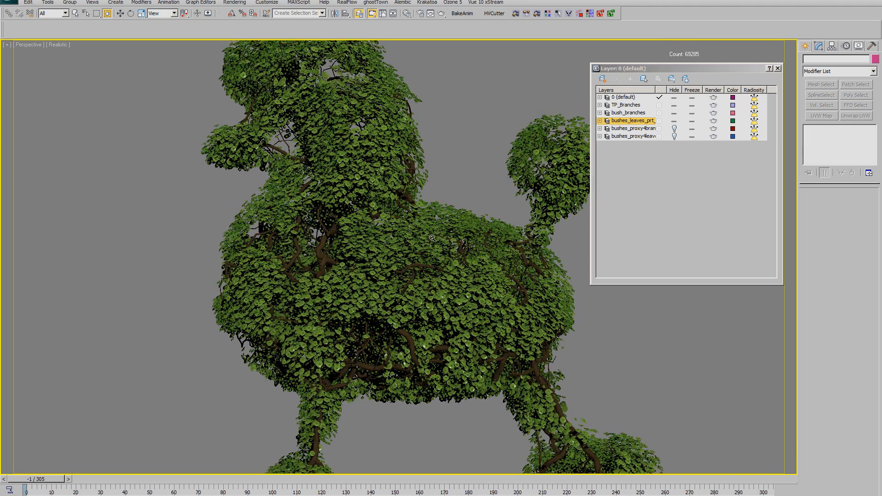
{"action": "scroll", "coordinate": [453, 269], "scroll_direction": "up", "scroll_amount": 1}
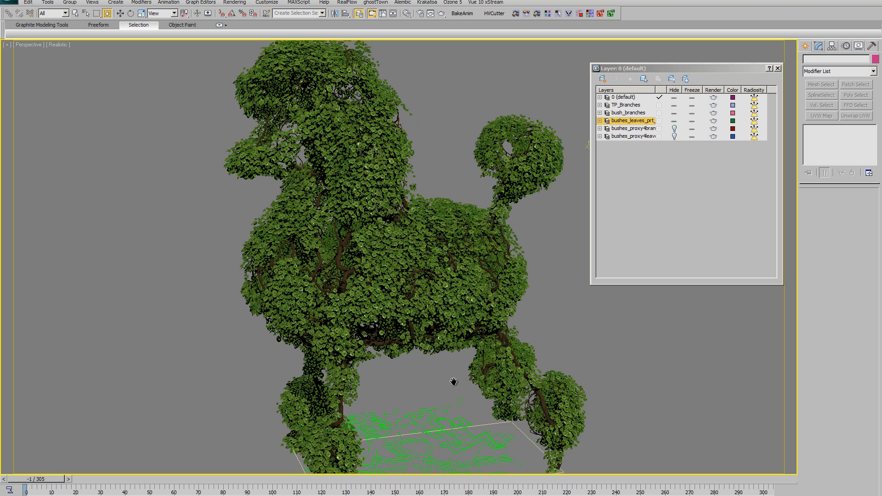
Hide the leaf particle layer bushes_leaves_prt and the bush_branches layer
{"action": "mouse_move", "coordinate": [455, 378]}
{"action": "middle_mouse_down"}
{"action": "mouse_move", "coordinate": [439, 336]}
{"action": "mouse_move", "coordinate": [464, 358]}
{"action": "mouse_move", "coordinate": [499, 340]}
{"action": "mouse_move", "coordinate": [452, 357]}
{"action": "middle_mouse_up"}
{"action": "left_click", "coordinate": [673, 121]}
{"action": "left_click", "coordinate": [673, 114]}
Select the blue tapered sphere and examine its shape and the parameters of its Sphere base and Taper modifier
{"action": "key", "text": "w"}
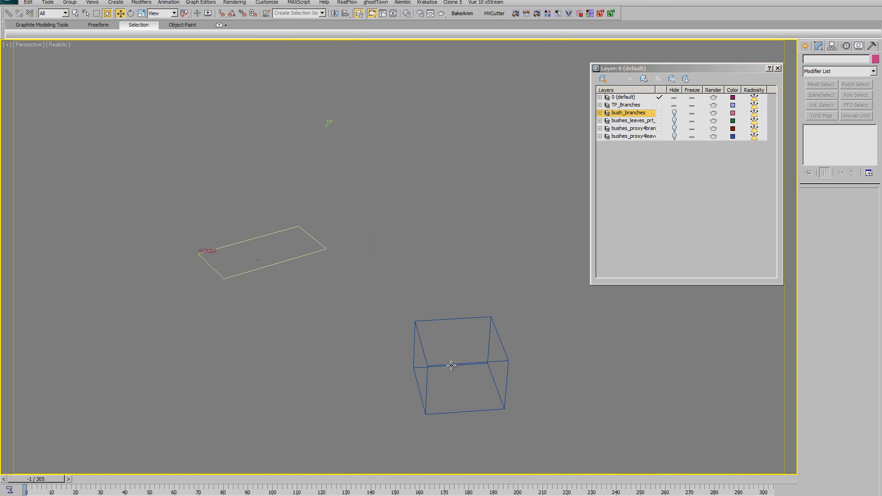
{"action": "left_click", "coordinate": [453, 366]}
{"action": "scroll", "coordinate": [478, 386], "scroll_direction": "up", "scroll_amount": 5}
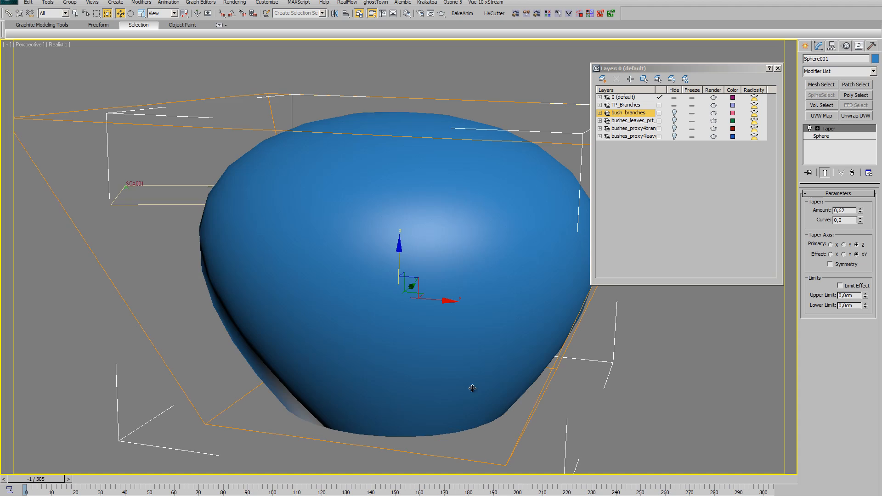
{"action": "mouse_move", "coordinate": [473, 386]}
{"action": "middle_mouse_down", "text": "alt"}
{"action": "mouse_move", "coordinate": [406, 357]}
{"action": "mouse_move", "coordinate": [462, 382]}
{"action": "middle_mouse_up", "text": "alt"}
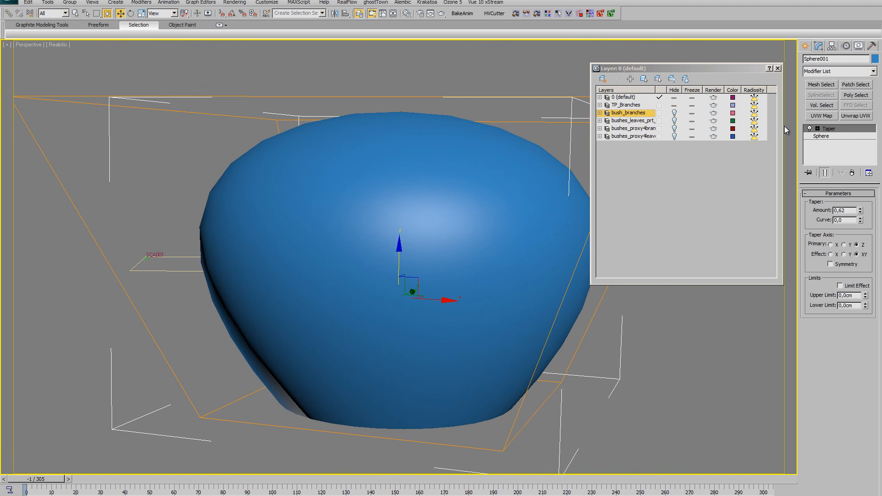
{"action": "left_click", "coordinate": [832, 136]}
{"action": "middle_click_drag", "start_coordinate": [388, 359], "coordinate": [582, 278], "text": "alt"}
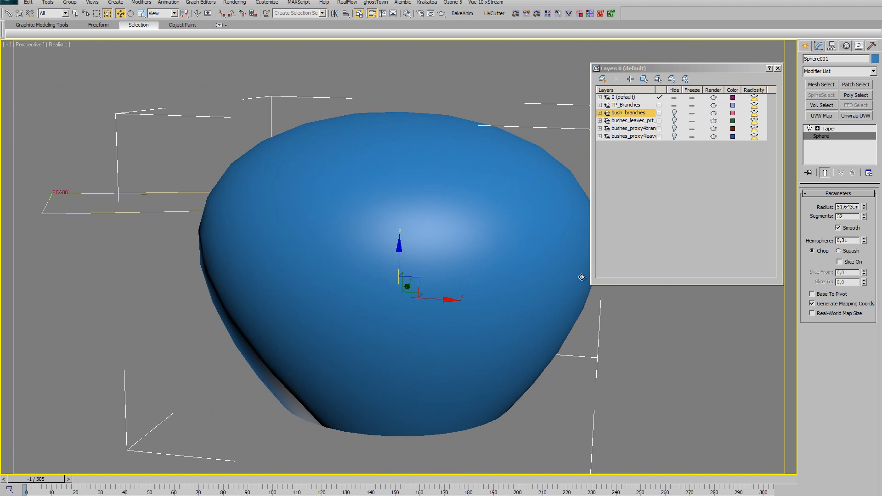
{"action": "left_click", "coordinate": [825, 173]}
{"action": "left_click", "coordinate": [828, 128]}
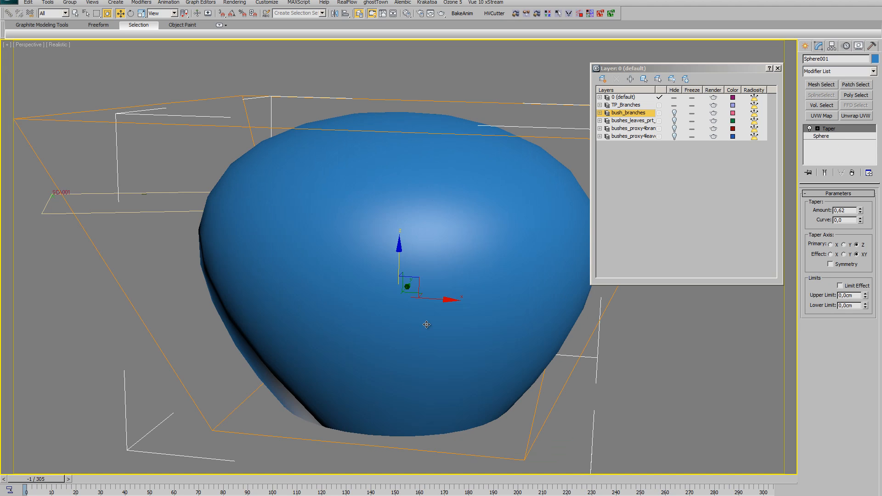
{"action": "middle_click_drag", "start_coordinate": [427, 325], "coordinate": [448, 358], "text": "alt"}
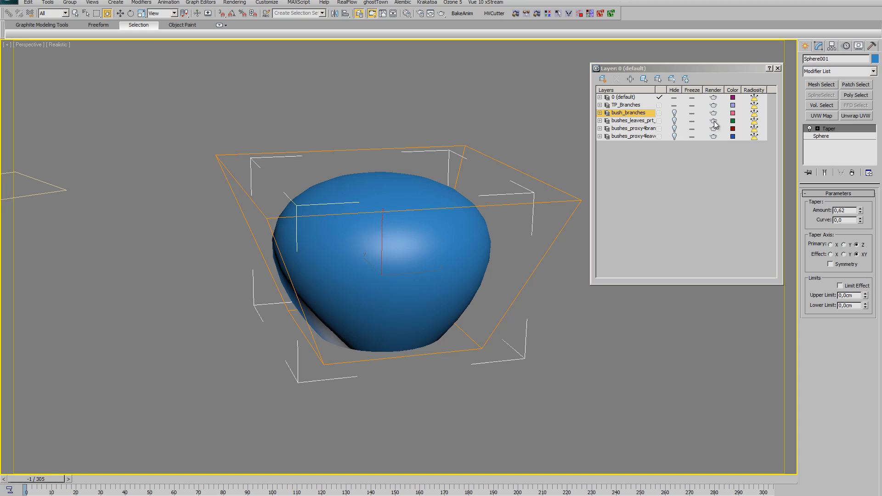
Create a Krakatoa PRT Volume with an icon size of about 60 beside the blue sphere
{"action": "left_click", "coordinate": [804, 48]}
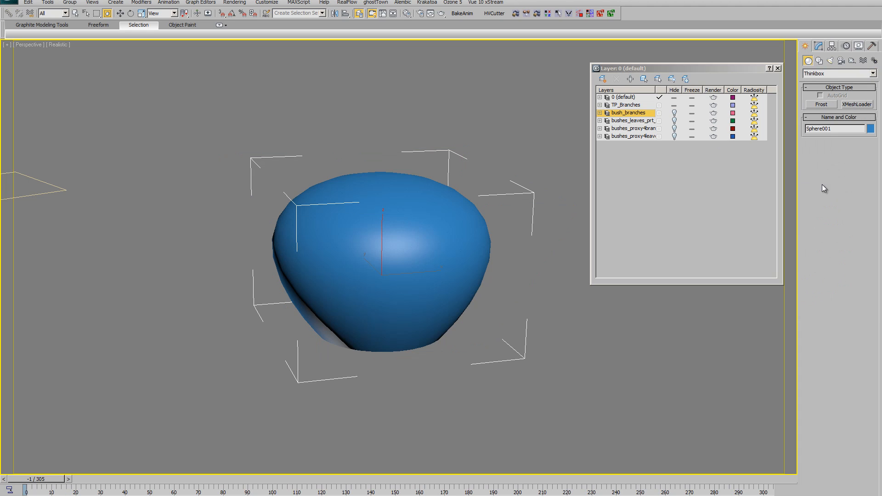
{"action": "left_click", "coordinate": [835, 73]}
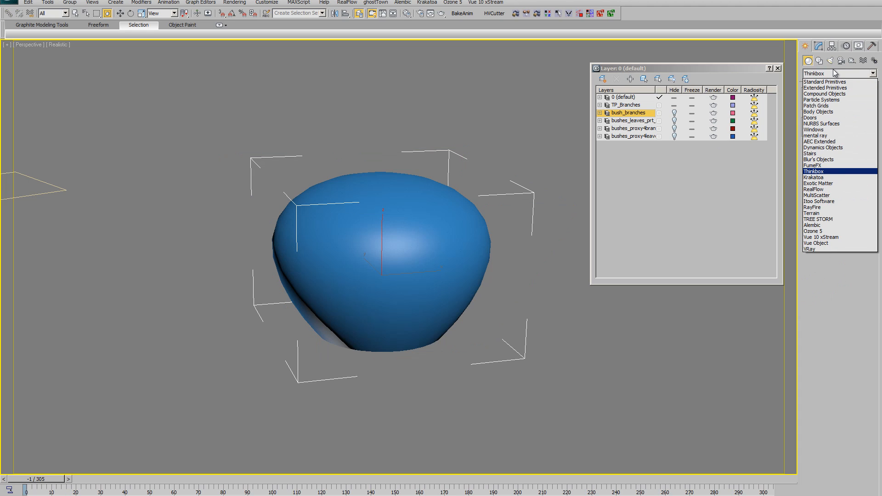
{"action": "left_click", "coordinate": [823, 178]}
{"action": "left_click", "coordinate": [820, 106]}
{"action": "middle_click_drag", "start_coordinate": [412, 370], "coordinate": [411, 342]}
{"action": "left_click_drag", "start_coordinate": [327, 387], "coordinate": [405, 439]}
{"action": "middle_click_drag", "start_coordinate": [432, 396], "coordinate": [428, 415], "text": "alt"}
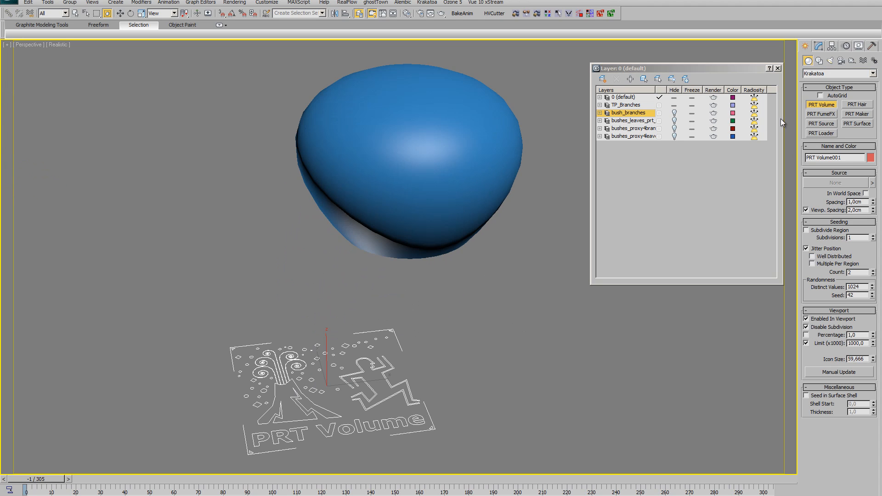
Assign the blue sphere as the source geometry of the PRT Volume
{"action": "left_click", "coordinate": [820, 46]}
{"action": "middle_click_drag", "start_coordinate": [540, 252], "coordinate": [494, 282]}
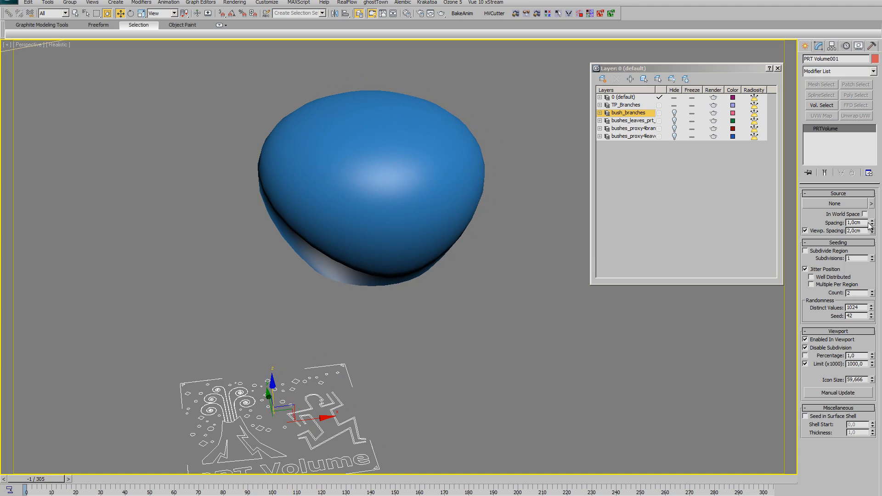
{"action": "left_click", "coordinate": [851, 202]}
{"action": "left_click", "coordinate": [356, 197]}
{"action": "scroll", "coordinate": [439, 287], "scroll_direction": "down", "scroll_amount": 4}
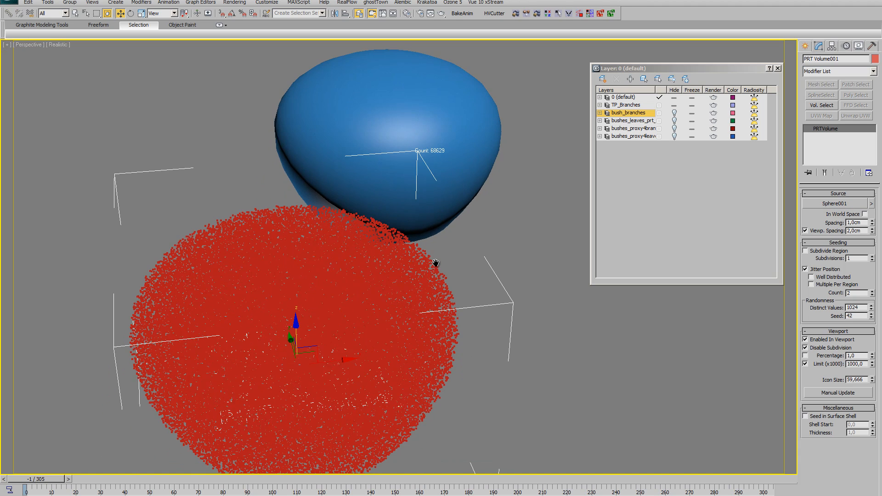
{"action": "mouse_move", "coordinate": [439, 285]}
{"action": "middle_mouse_down", "text": "alt"}
{"action": "mouse_move", "coordinate": [422, 274]}
{"action": "mouse_move", "coordinate": [436, 277]}
{"action": "middle_mouse_up", "text": "alt"}
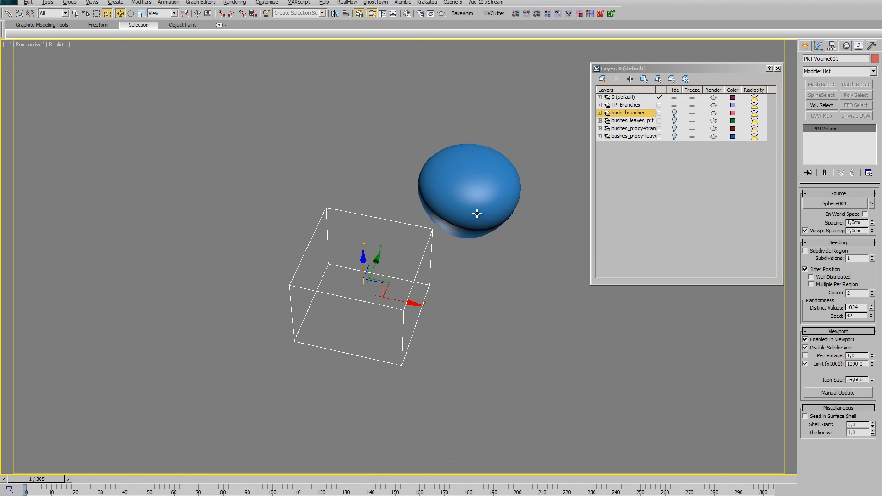
Align the PRT Volume with the blue sphere so that both occupy the same position
{"action": "left_click", "coordinate": [478, 238]}
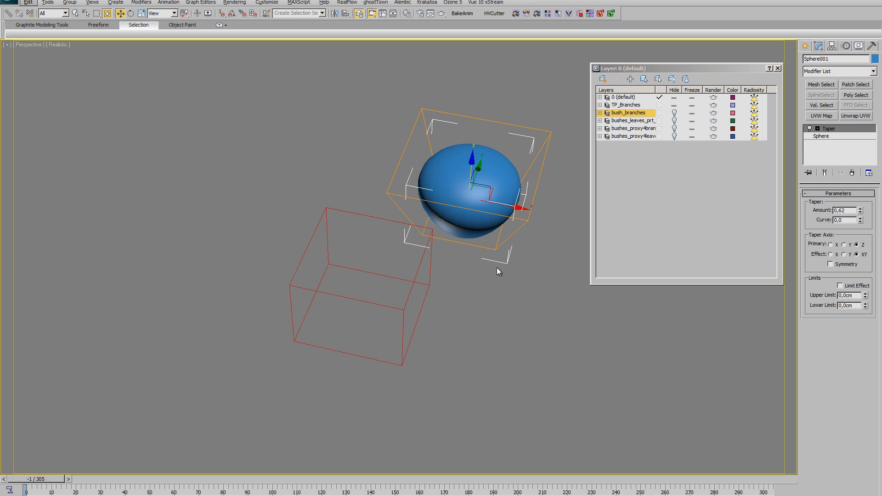
{"action": "left_click", "coordinate": [477, 280]}
{"action": "left_click", "coordinate": [415, 316]}
{"action": "key", "text": "alt+a"}
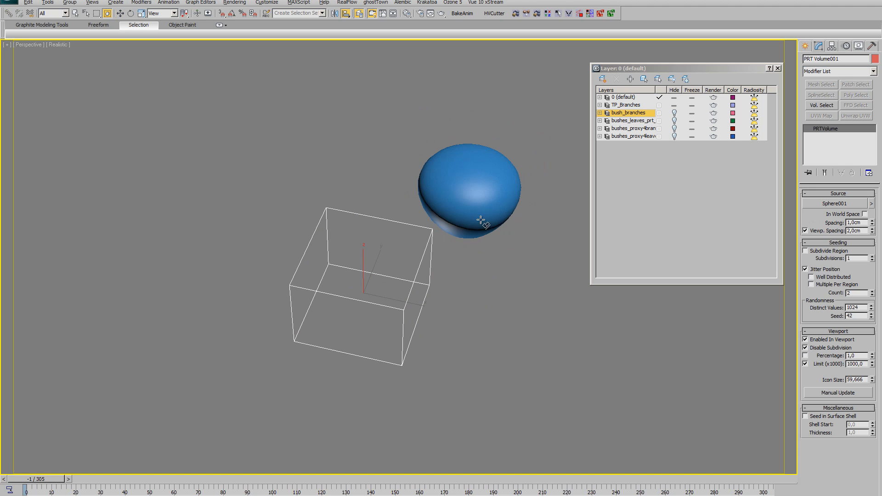
{"action": "left_click", "coordinate": [482, 219]}
{"action": "left_click", "coordinate": [444, 333]}
{"action": "middle_click_drag", "start_coordinate": [481, 333], "coordinate": [439, 363], "text": "alt"}
{"action": "scroll", "coordinate": [439, 363], "scroll_direction": "up", "scroll_amount": 3}
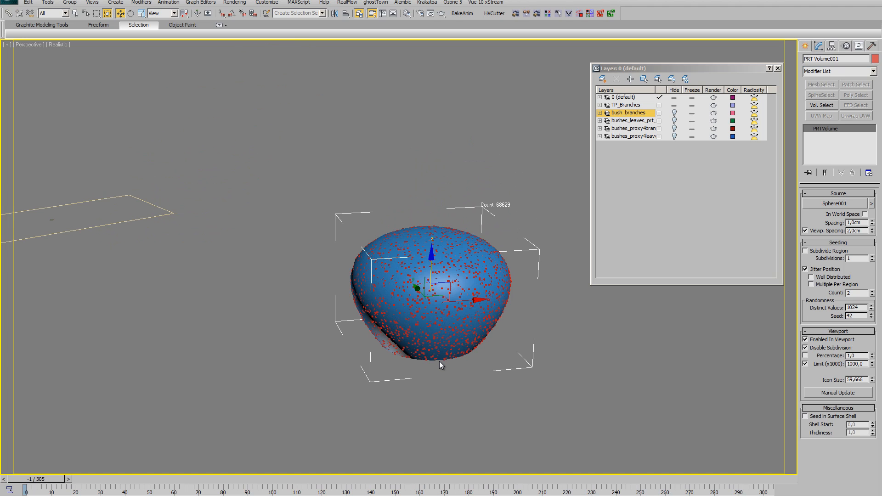
Select the blue sphere and show it as a bounding box in the viewport
{"action": "left_click", "coordinate": [453, 316]}
{"action": "scroll", "coordinate": [452, 324], "scroll_direction": "up", "scroll_amount": 4}
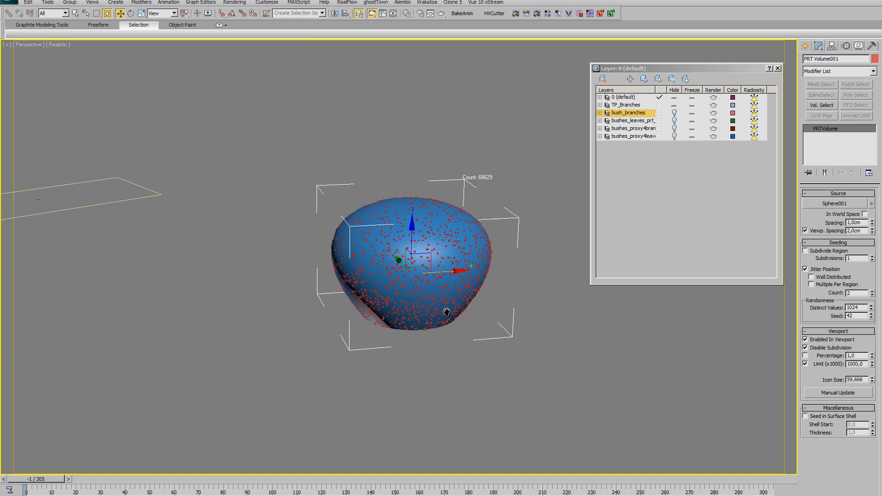
{"action": "left_click", "coordinate": [448, 319]}
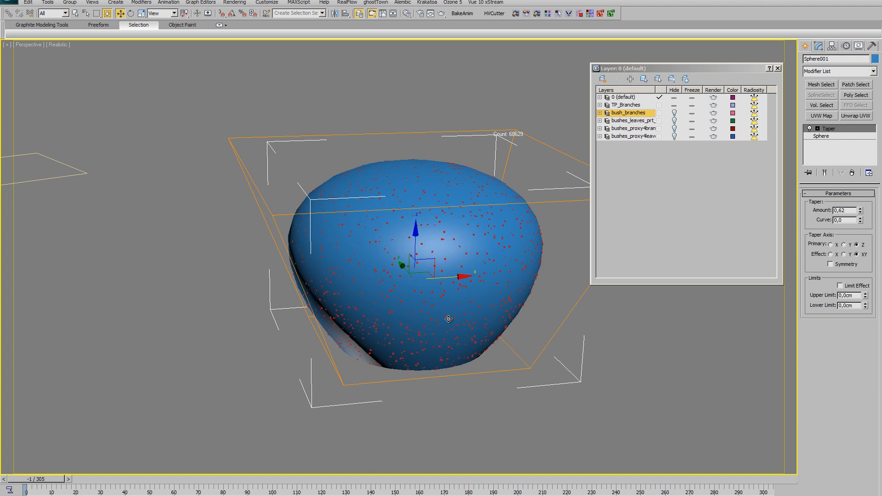
{"action": "key", "text": "shift+b"}
{"action": "middle_click_drag", "start_coordinate": [449, 352], "coordinate": [424, 352], "text": "alt"}
Set the PRT Volume's viewport spacing to 3 cm
{"action": "left_click", "coordinate": [450, 343]}
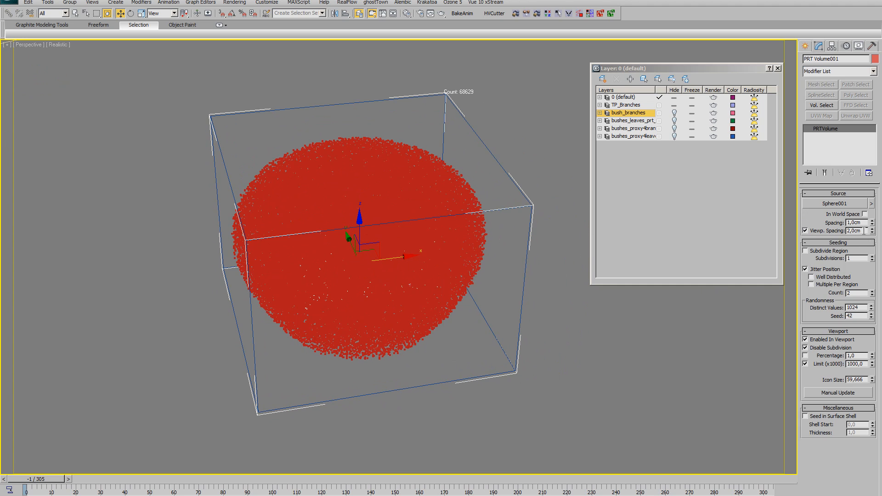
{"action": "type", "text": "3"}
{"action": "key", "text": "Return"}
{"action": "middle_click_drag", "start_coordinate": [459, 351], "coordinate": [404, 342], "text": "ctrl+alt"}
{"action": "mouse_move", "coordinate": [404, 342]}
{"action": "middle_mouse_down"}
{"action": "mouse_move", "coordinate": [475, 373]}
{"action": "mouse_move", "coordinate": [402, 330]}
{"action": "middle_mouse_up"}
{"action": "mouse_move", "coordinate": [402, 330]}
{"action": "middle_mouse_down", "text": "alt"}
{"action": "mouse_move", "coordinate": [417, 337]}
{"action": "mouse_move", "coordinate": [415, 328]}
{"action": "middle_mouse_up", "text": "alt"}
{"action": "left_click", "coordinate": [807, 44]}
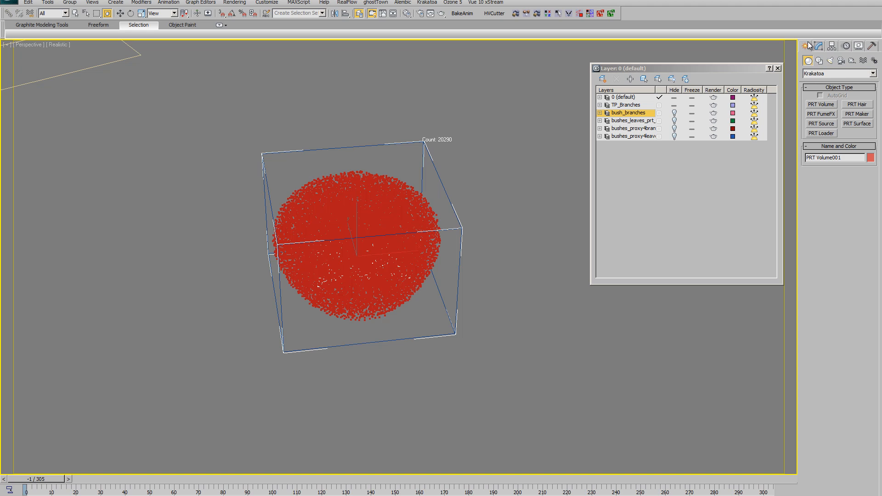
{"action": "left_click", "coordinate": [837, 74]}
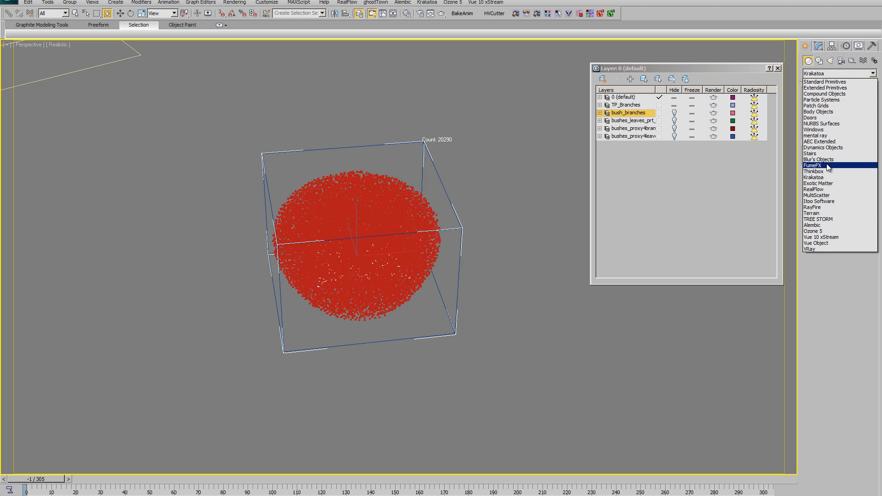
{"action": "left_click", "coordinate": [455, 389]}
{"action": "type", "text": "x"}
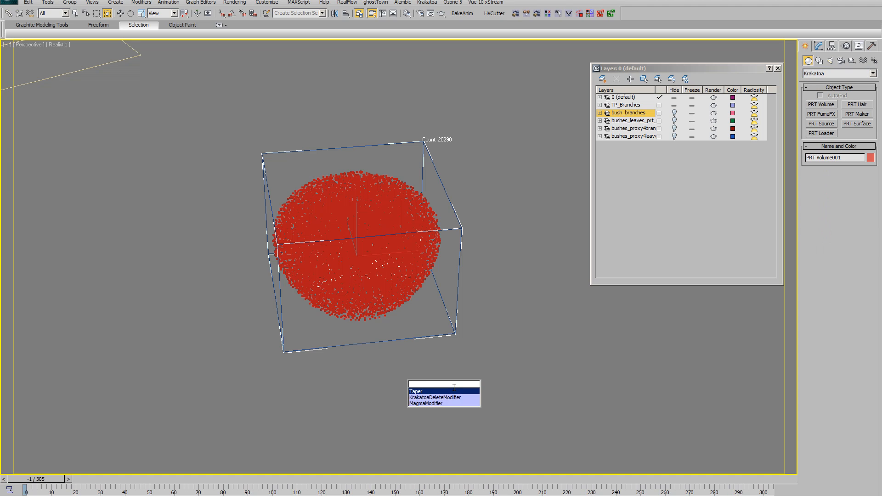
{"action": "type", "text": "fro"}
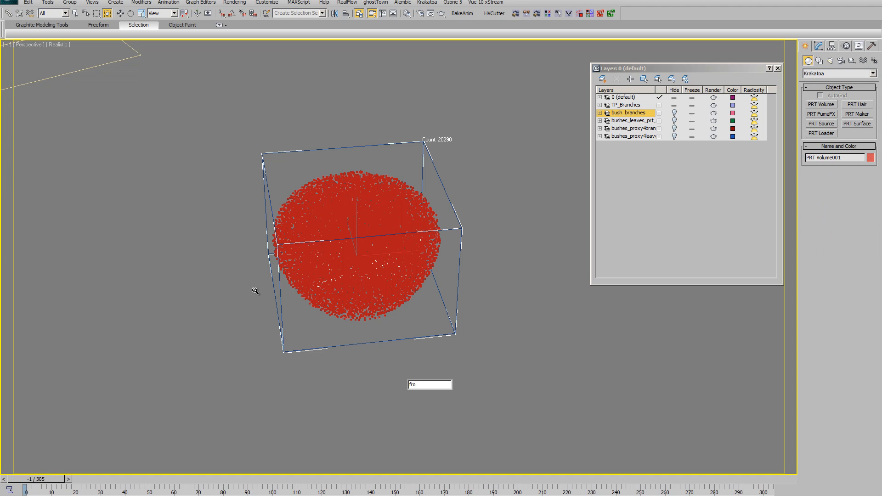
{"action": "key", "text": "Escape"}
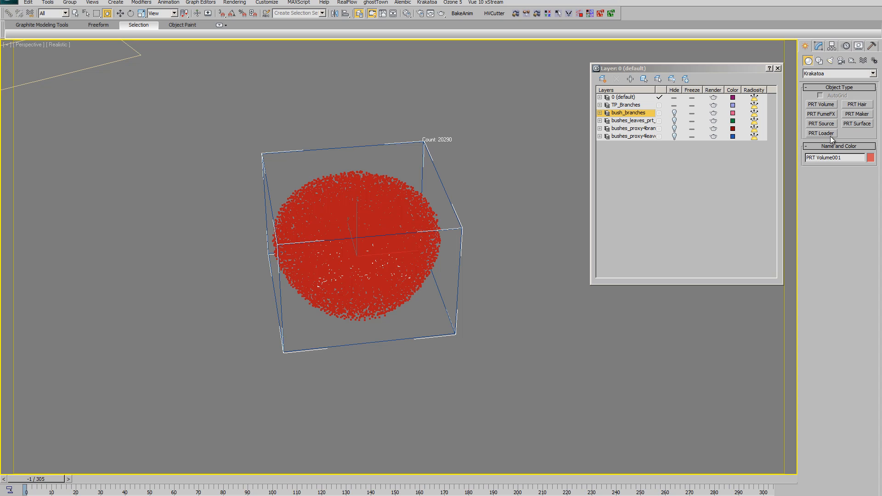
Create a Thinkbox Frost object with an icon size of about 80 cm next to the particle volume
{"action": "left_click", "coordinate": [839, 73]}
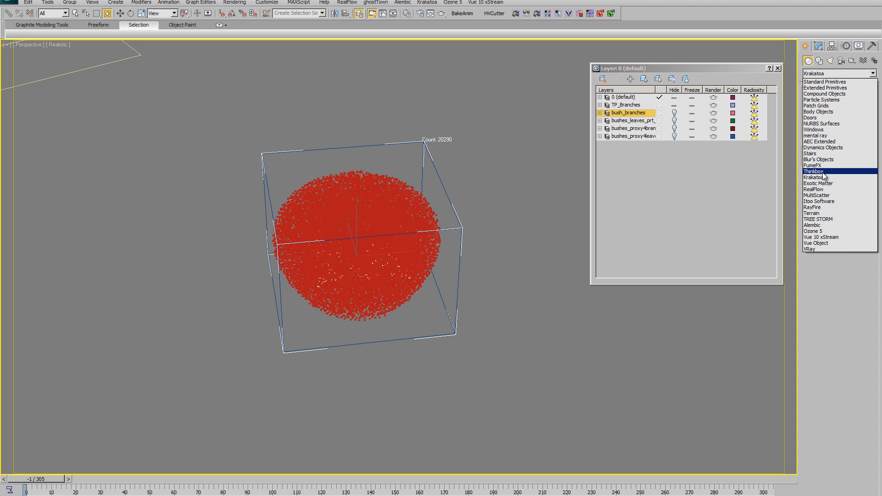
{"action": "left_click", "coordinate": [841, 175]}
{"action": "left_click", "coordinate": [821, 104]}
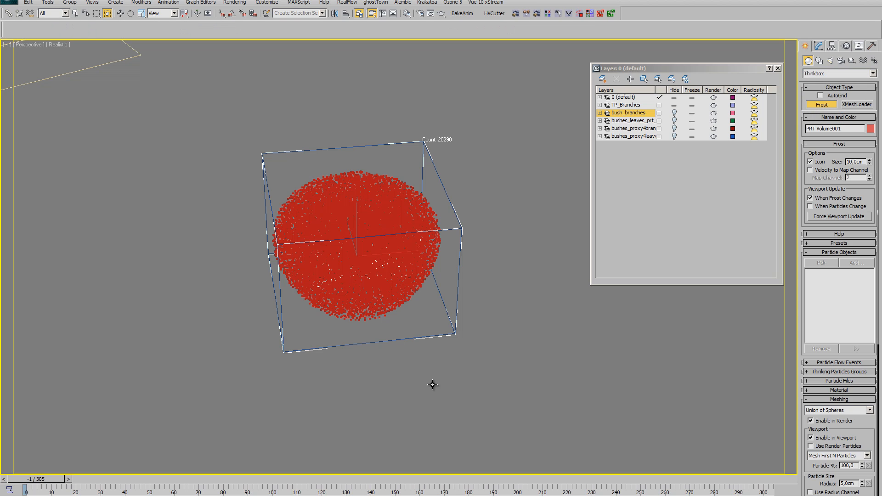
{"action": "left_click_drag", "start_coordinate": [430, 387], "coordinate": [473, 431]}
{"action": "middle_click_drag", "start_coordinate": [514, 343], "coordinate": [500, 298], "text": "alt"}
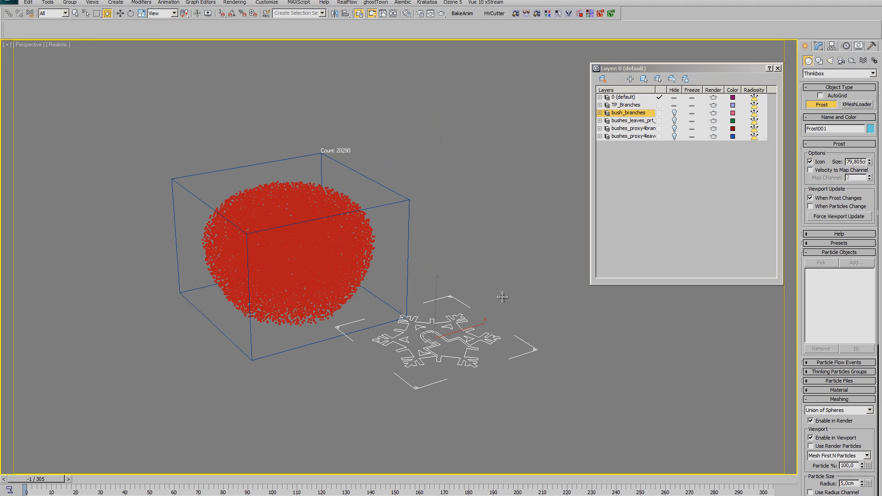
{"action": "middle_click_drag", "start_coordinate": [452, 313], "coordinate": [449, 329]}
Pick the red PRT Volume as the particle source of the Frost object
{"action": "left_click", "coordinate": [818, 46]}
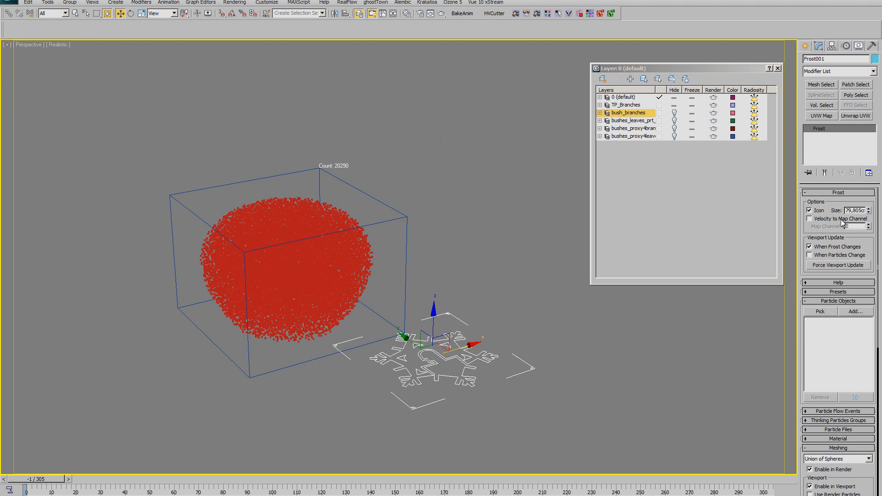
{"action": "left_click", "coordinate": [820, 312]}
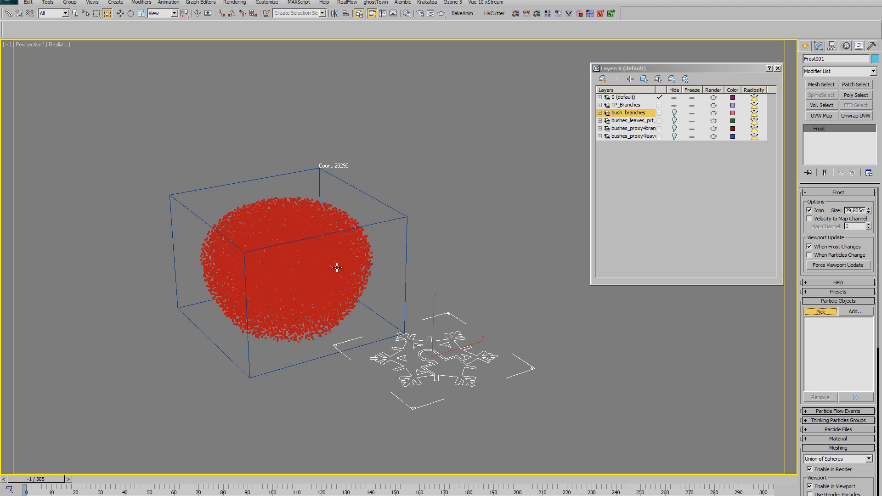
{"action": "left_click", "coordinate": [310, 261]}
{"action": "middle_click_drag", "start_coordinate": [374, 324], "coordinate": [335, 272], "text": "alt"}
Change the Frost meshing method to Geometry
{"action": "left_click_drag", "start_coordinate": [862, 479], "coordinate": [861, 382]}
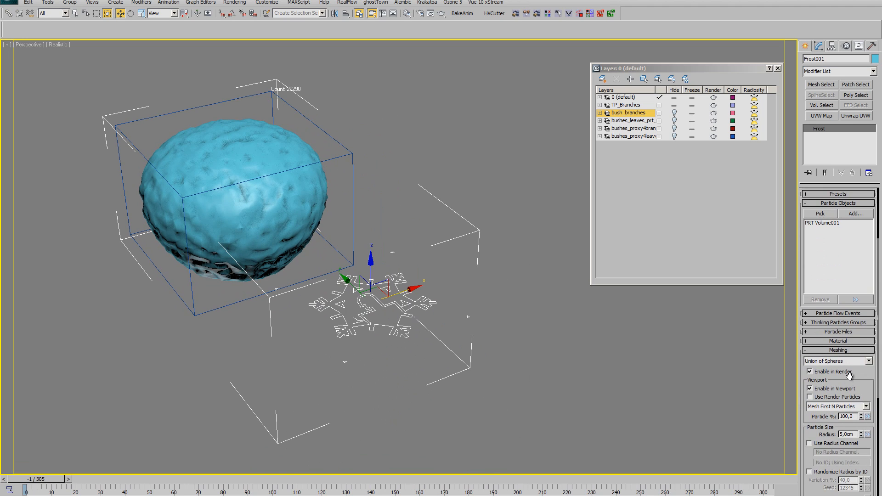
{"action": "left_click", "coordinate": [858, 361]}
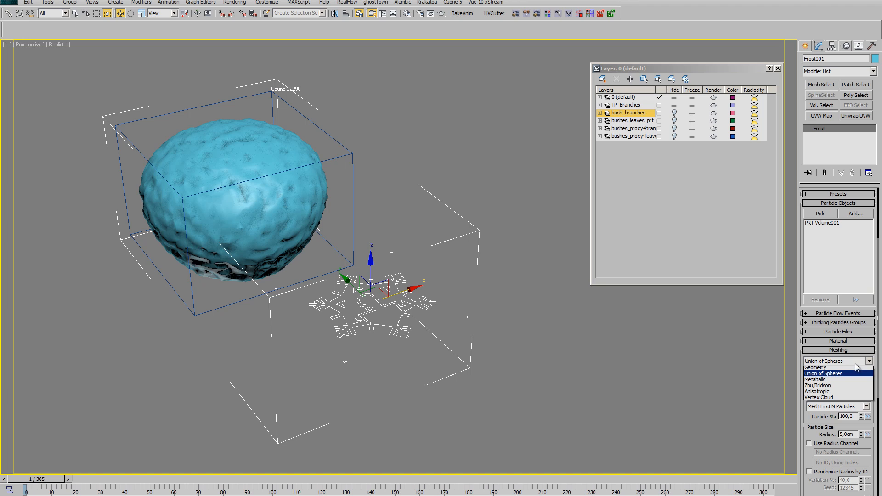
{"action": "left_click", "coordinate": [832, 370]}
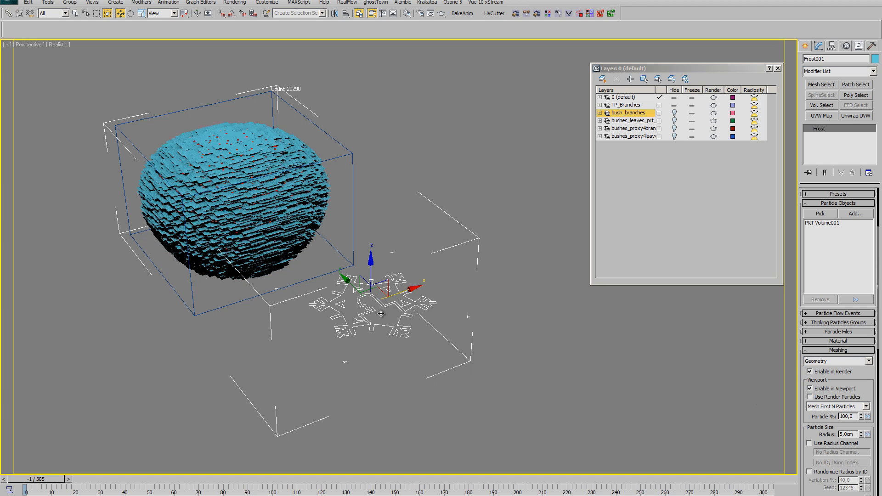
{"action": "middle_click_drag", "start_coordinate": [380, 313], "coordinate": [431, 319]}
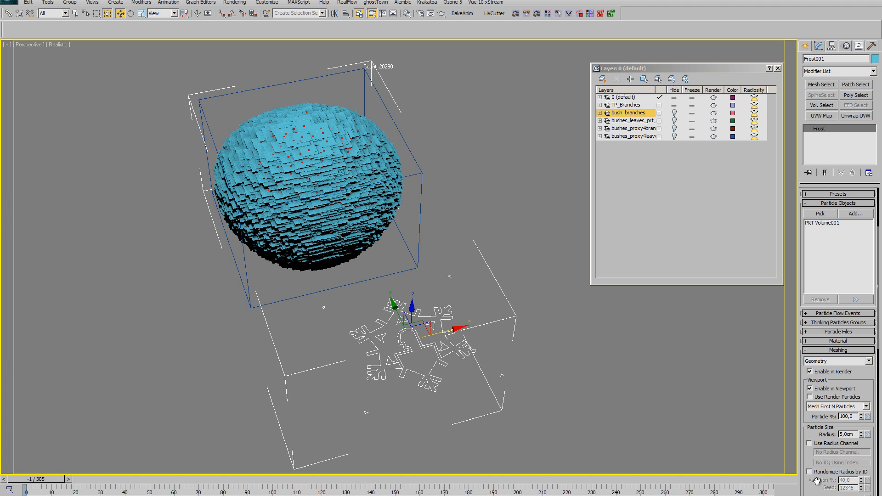
Set the Frost particle geometry to Custom Geometry
{"action": "left_click_drag", "start_coordinate": [817, 481], "coordinate": [860, 298]}
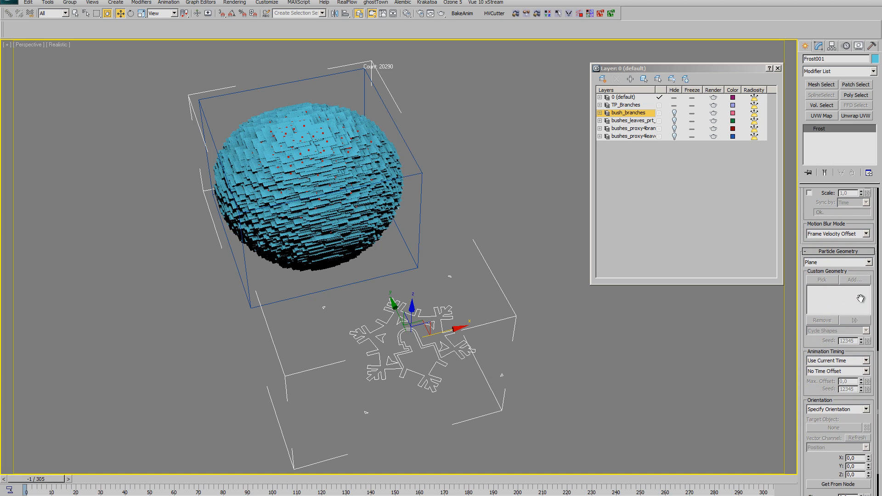
{"action": "left_click", "coordinate": [838, 264]}
{"action": "left_click", "coordinate": [831, 301]}
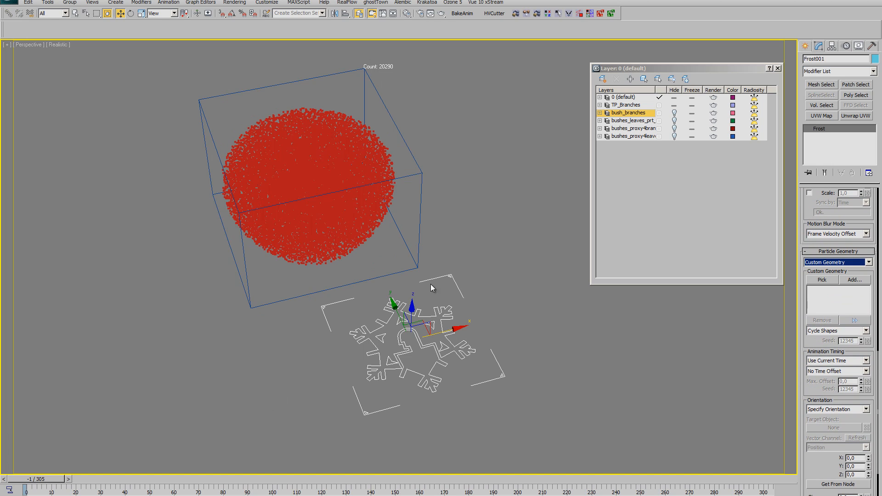
{"action": "middle_click_drag", "start_coordinate": [388, 244], "coordinate": [419, 291]}
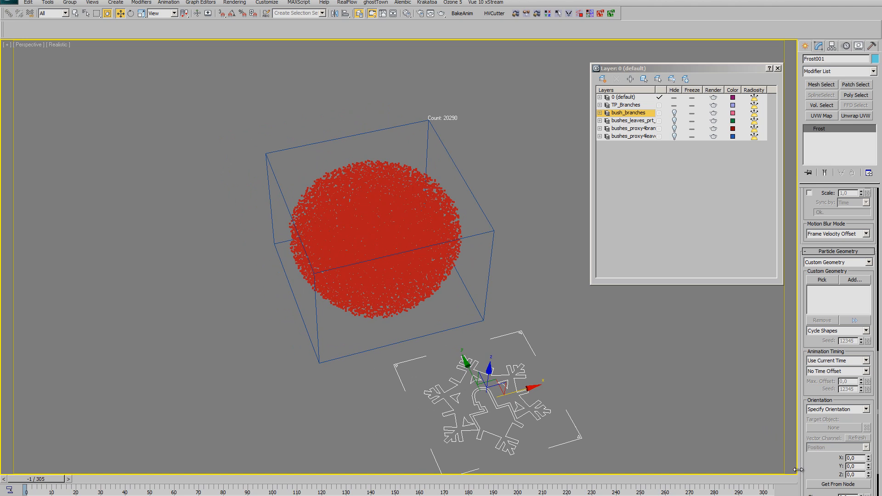
Pick the green leaf object inside the distant rectangle as Frost's custom particle geometry
{"action": "left_click_drag", "start_coordinate": [811, 470], "coordinate": [818, 408]}
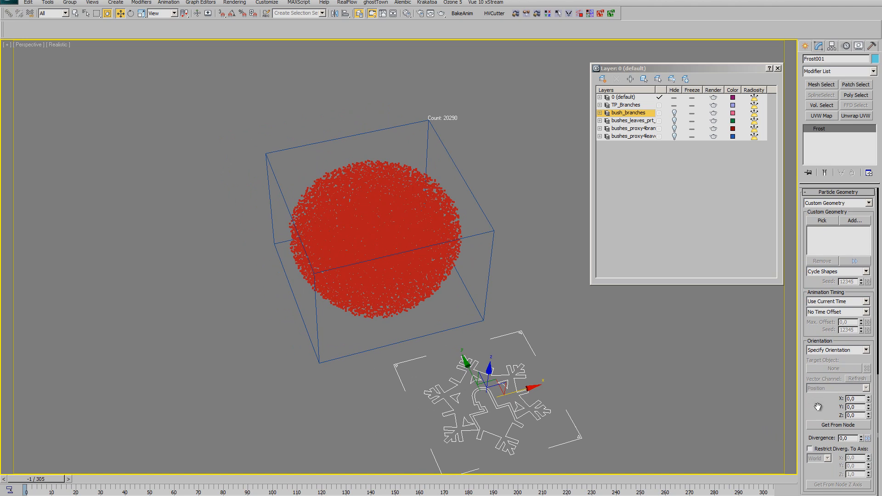
{"action": "middle_click_drag", "start_coordinate": [481, 294], "coordinate": [505, 299]}
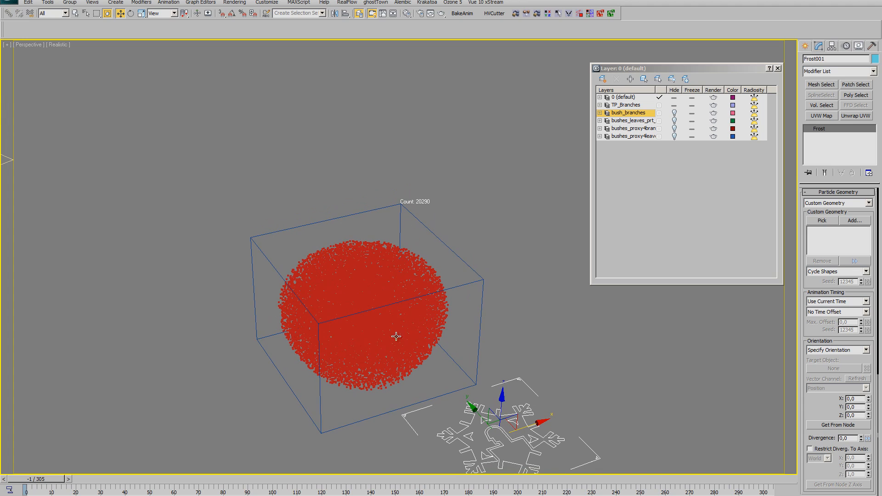
{"action": "middle_click_drag", "start_coordinate": [298, 310], "coordinate": [702, 407]}
{"action": "middle_click_drag", "start_coordinate": [272, 391], "coordinate": [320, 376]}
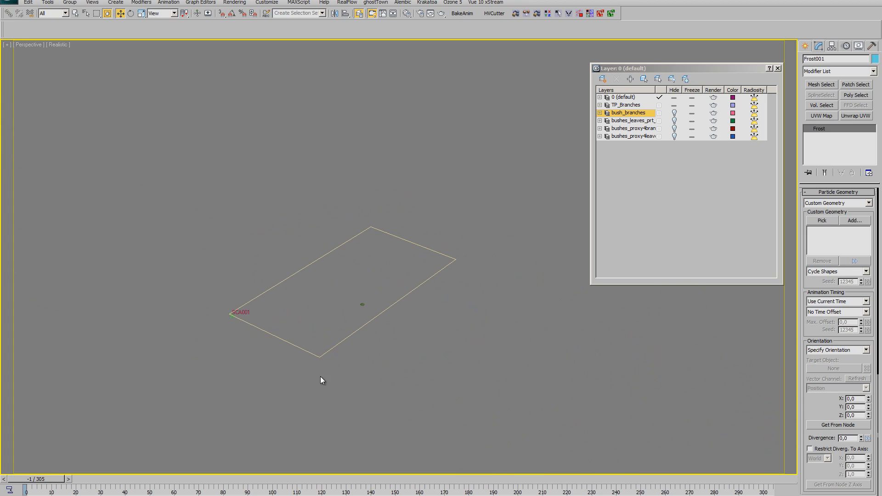
{"action": "middle_click_drag", "start_coordinate": [351, 327], "coordinate": [358, 336]}
{"action": "scroll", "coordinate": [363, 342], "scroll_direction": "up", "scroll_amount": 3}
{"action": "left_click", "coordinate": [822, 220]}
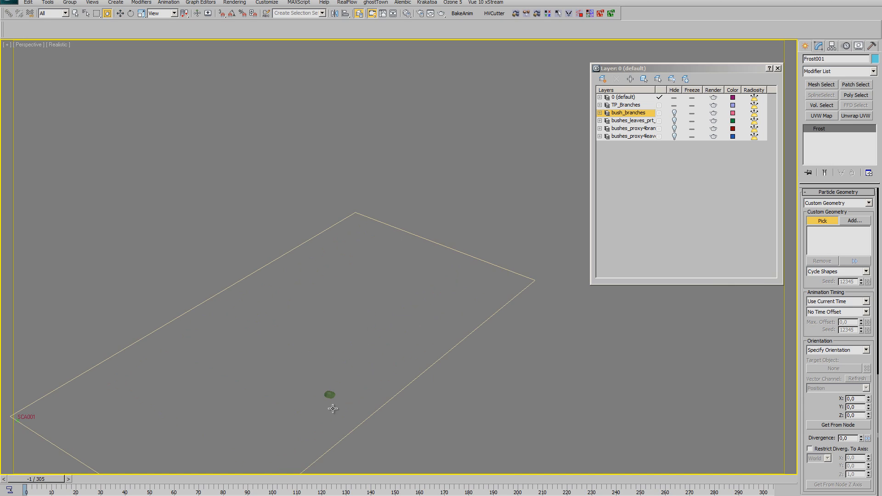
{"action": "left_click", "coordinate": [432, 356]}
{"action": "scroll", "coordinate": [503, 367], "scroll_direction": "down", "scroll_amount": 6}
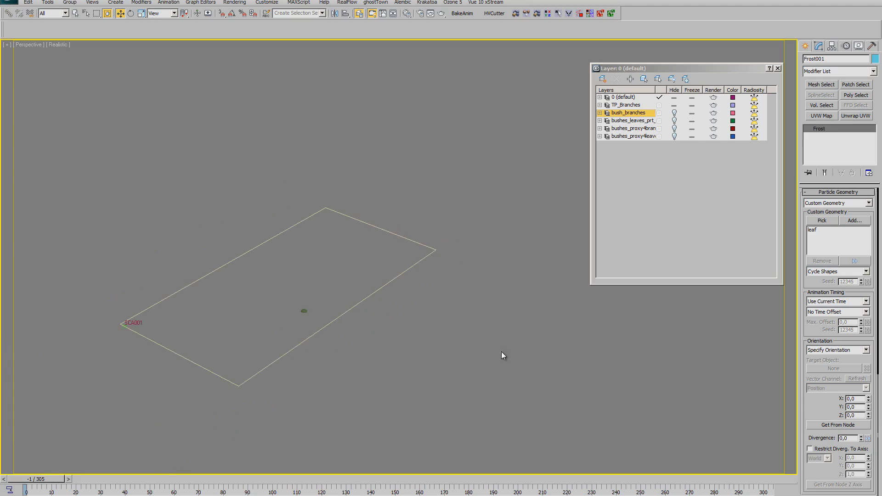
Set the Frost particle radius to 2 cm so the leaves become smaller
{"action": "middle_click_drag", "start_coordinate": [545, 357], "coordinate": [401, 354]}
{"action": "scroll", "coordinate": [492, 367], "scroll_direction": "up", "scroll_amount": 8}
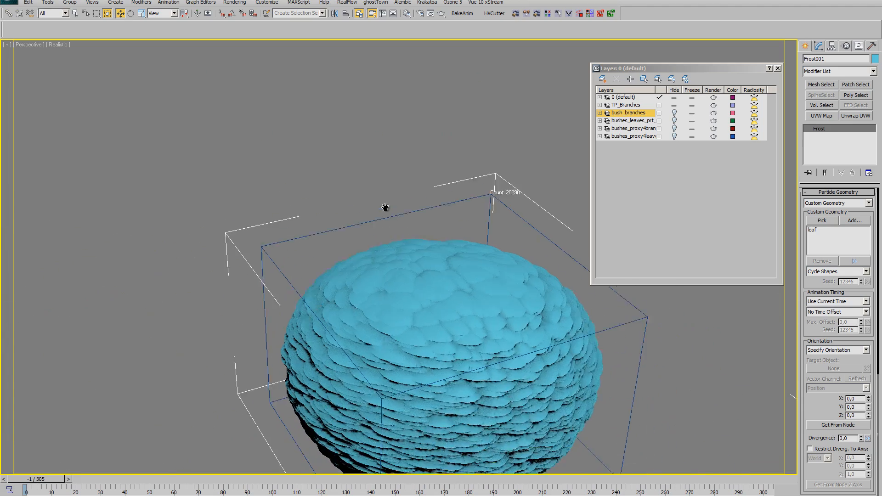
{"action": "scroll", "coordinate": [453, 364], "scroll_direction": "down", "scroll_amount": 5}
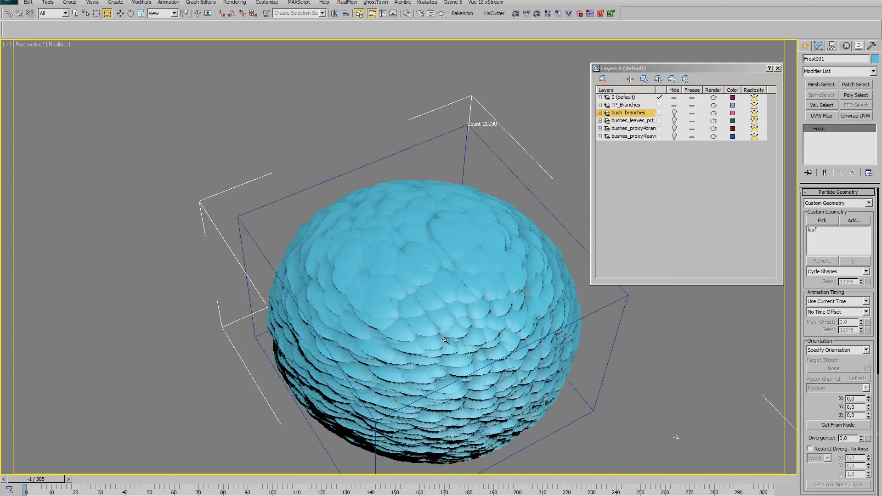
{"action": "scroll", "coordinate": [430, 325], "scroll_direction": "up", "scroll_amount": 1}
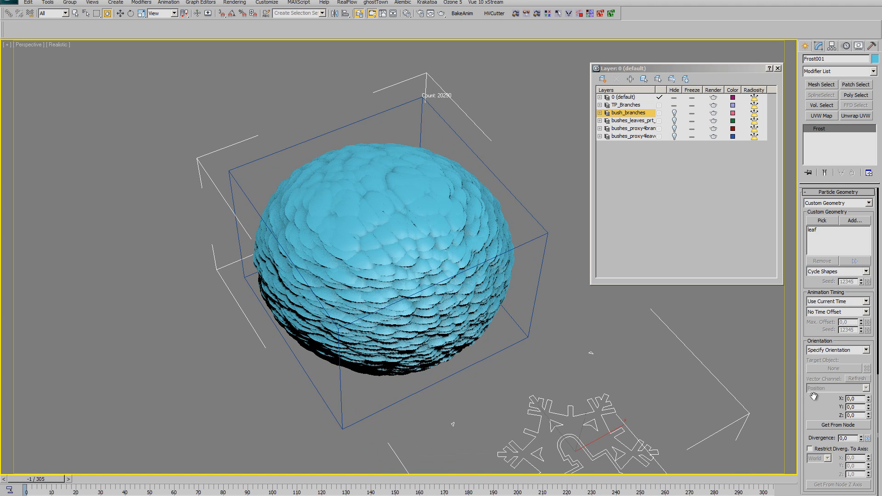
{"action": "scroll", "coordinate": [813, 395], "scroll_direction": "up", "scroll_amount": 8}
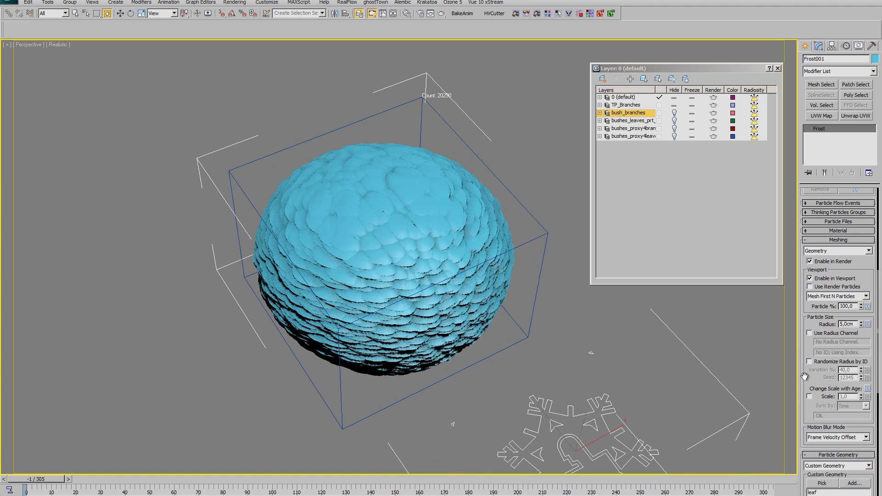
{"action": "left_click_drag", "start_coordinate": [804, 376], "coordinate": [804, 377]}
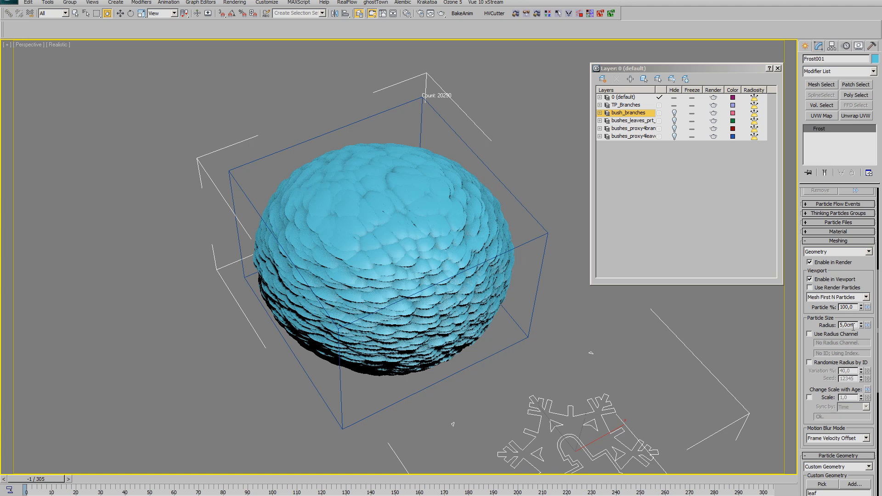
{"action": "double_click", "coordinate": [848, 325]}
{"action": "left_click_drag", "start_coordinate": [471, 327], "coordinate": [467, 320]}
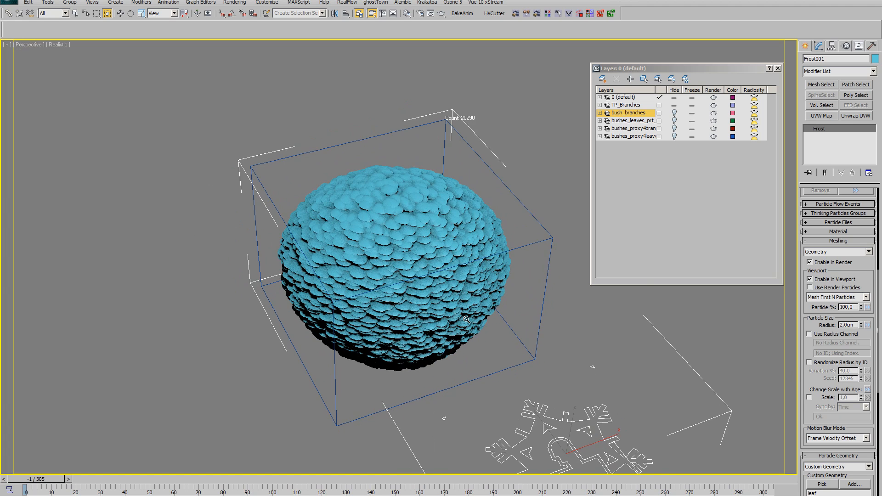
Enable randomizing the Frost particle radius by ID
{"action": "middle_click_drag", "start_coordinate": [511, 325], "coordinate": [522, 321], "text": "alt"}
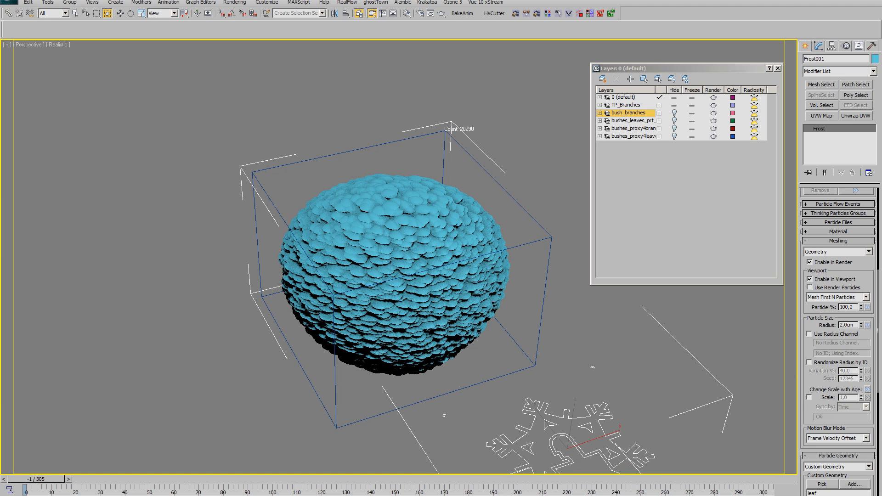
{"action": "left_click", "coordinate": [814, 363]}
{"action": "middle_click_drag", "start_coordinate": [451, 326], "coordinate": [384, 288], "text": "alt"}
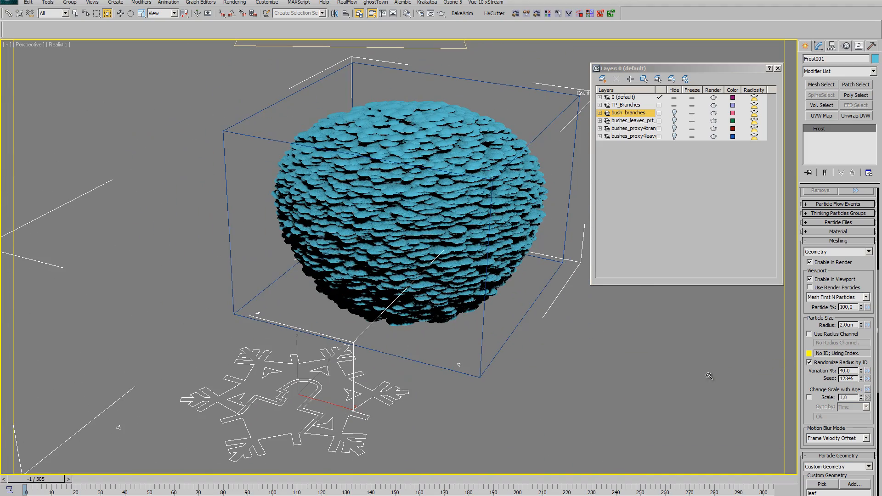
Set the Frost particle orientation to Use Vector Channel
{"action": "scroll", "coordinate": [812, 418], "scroll_direction": "down", "scroll_amount": 5}
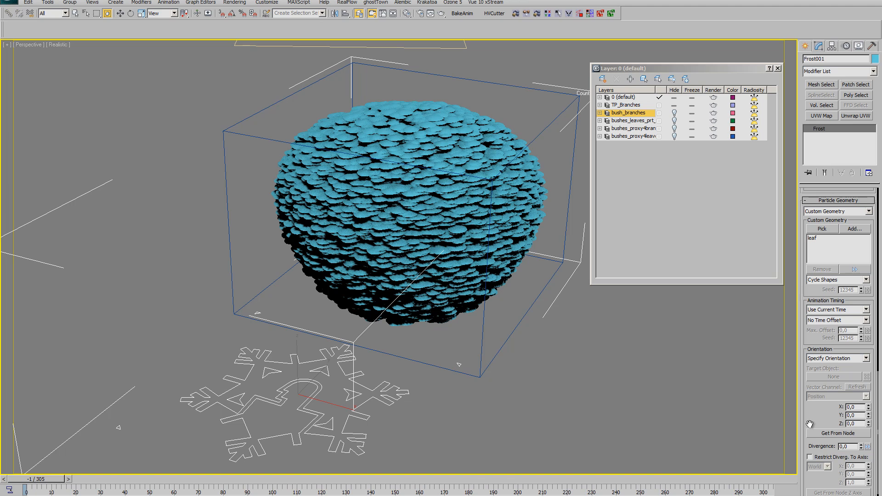
{"action": "scroll", "coordinate": [809, 423], "scroll_direction": "down", "scroll_amount": 1}
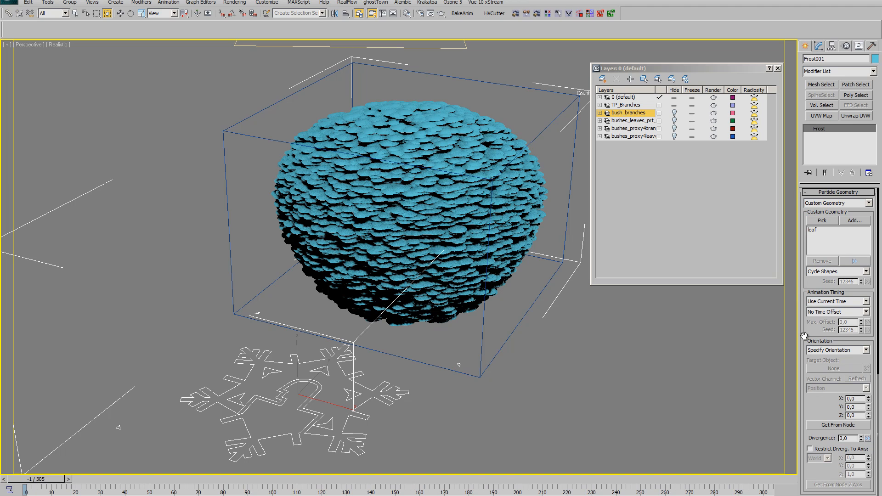
{"action": "left_click", "coordinate": [866, 350]}
{"action": "left_click", "coordinate": [848, 382]}
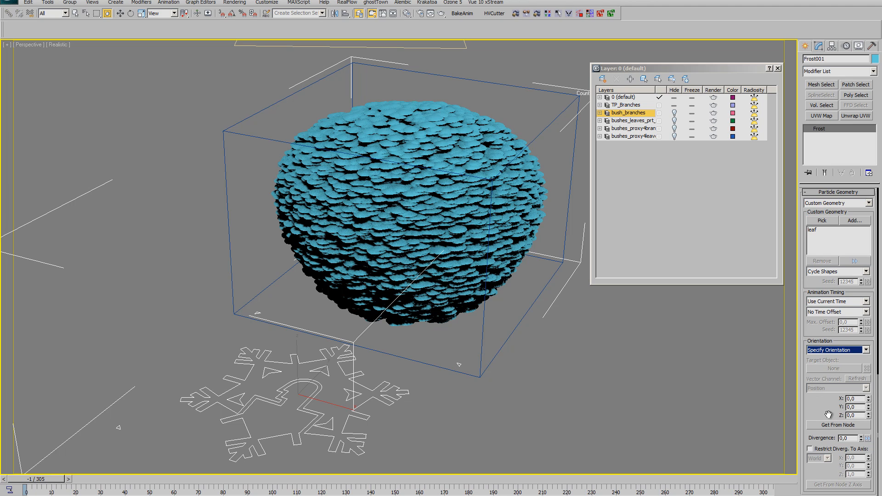
{"action": "left_click", "coordinate": [847, 351]}
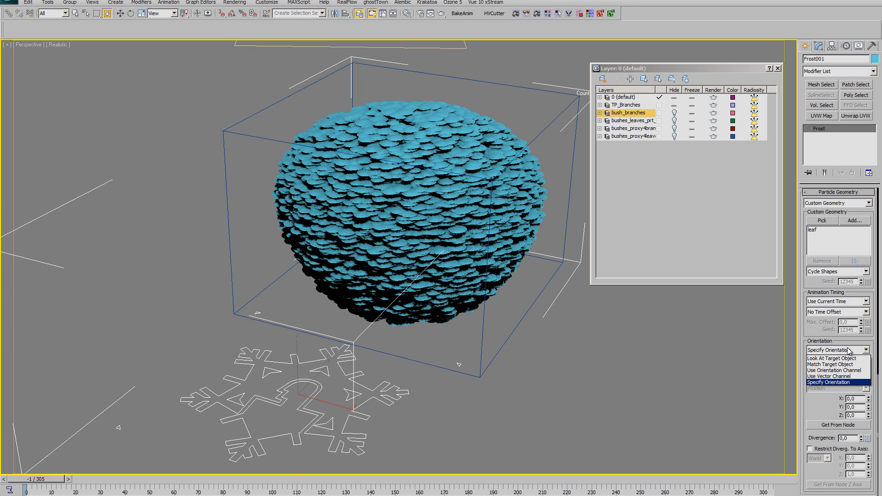
{"action": "left_click", "coordinate": [830, 376]}
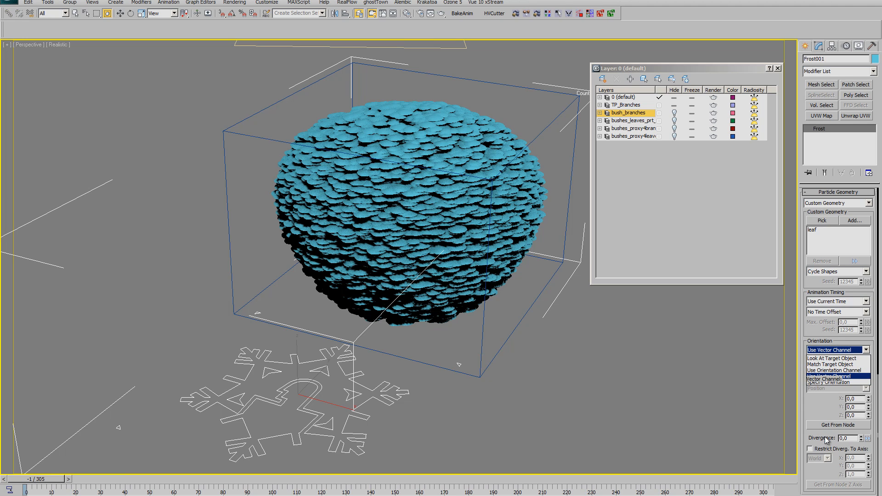
{"action": "middle_click_drag", "start_coordinate": [480, 360], "coordinate": [494, 349], "text": "alt"}
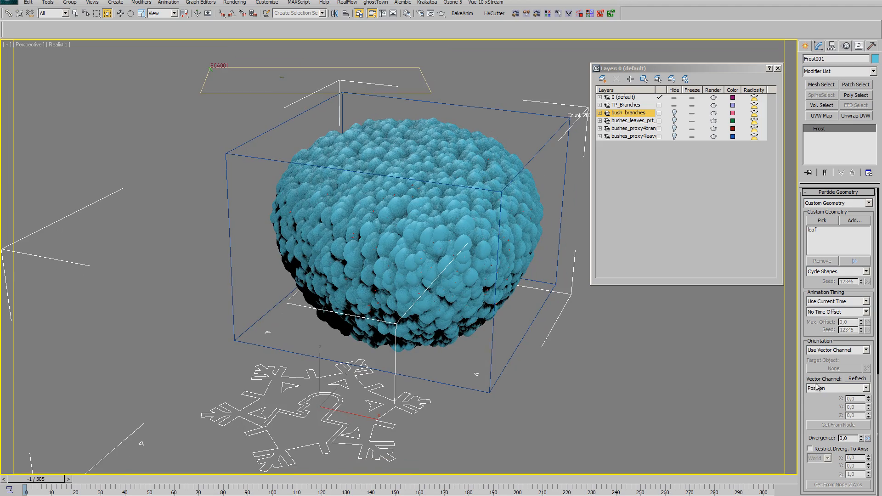
Choose Normal as the vector channel that orients the leaves
{"action": "left_click", "coordinate": [828, 387]}
{"action": "left_click", "coordinate": [825, 403]}
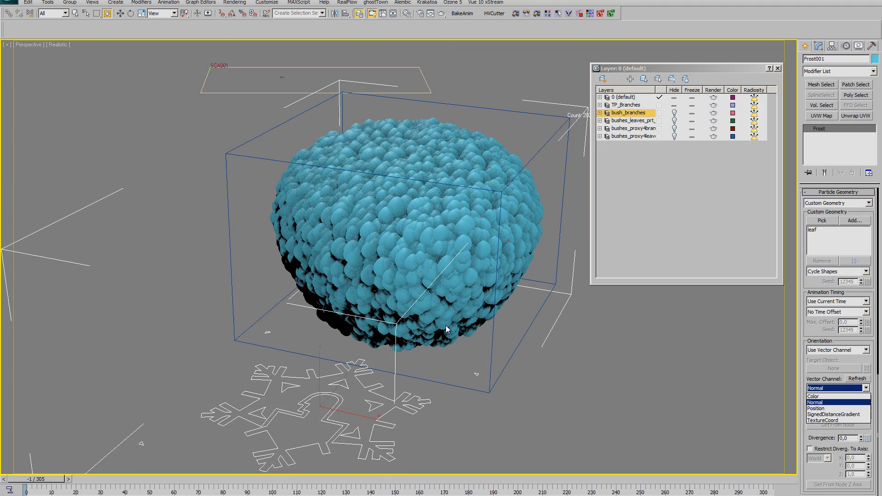
{"action": "middle_click_drag", "start_coordinate": [458, 331], "coordinate": [419, 369], "text": "alt"}
{"action": "scroll", "coordinate": [443, 345], "scroll_direction": "up", "scroll_amount": 3}
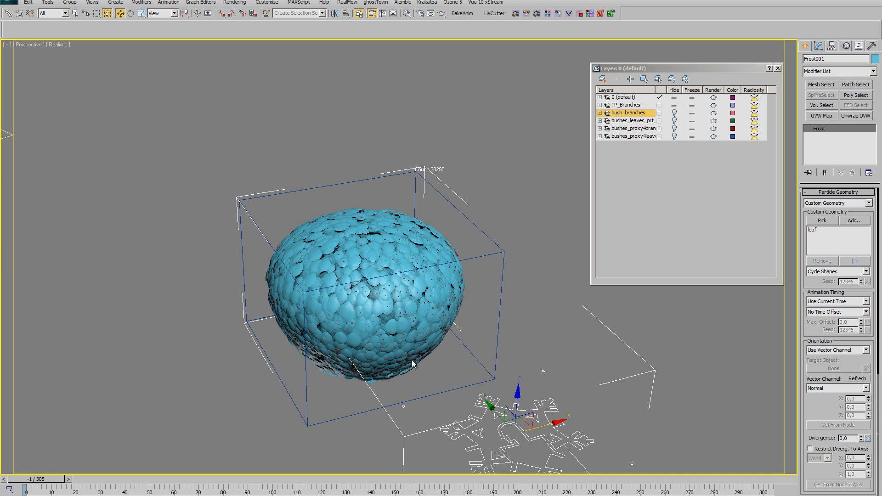
Select PRT Volume001 in the default layer and add a MagmaModifier to it
{"action": "left_click", "coordinate": [599, 97]}
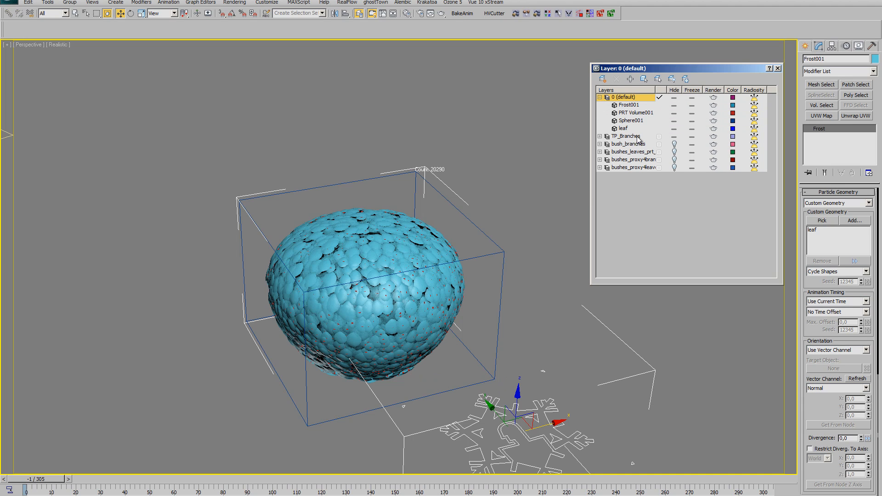
{"action": "left_click", "coordinate": [636, 113]}
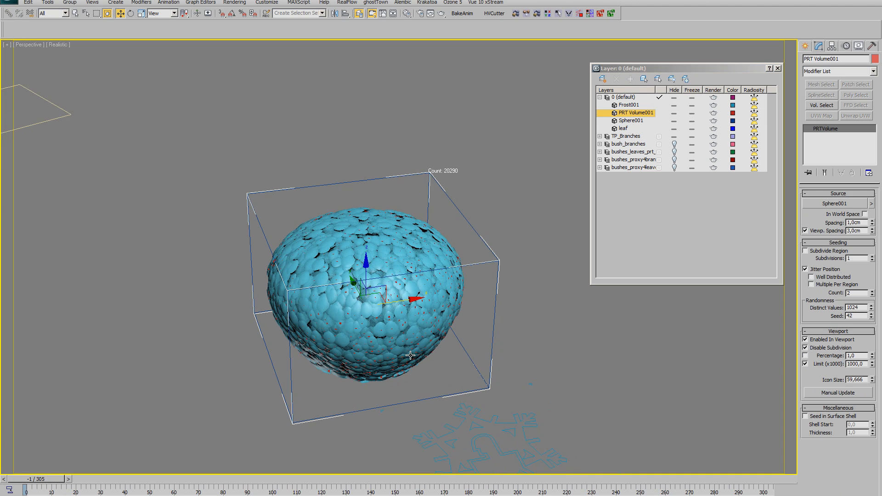
{"action": "middle_click_drag", "start_coordinate": [410, 355], "coordinate": [400, 344], "text": "alt"}
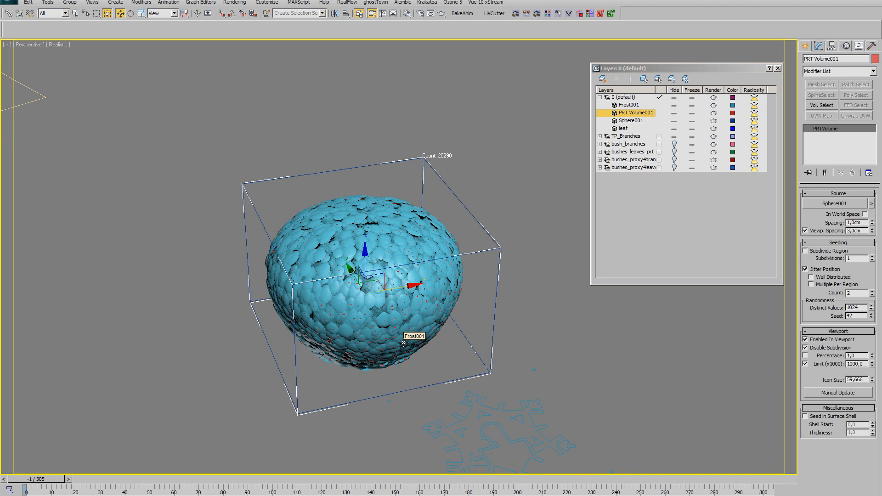
{"action": "right_click", "coordinate": [403, 343]}
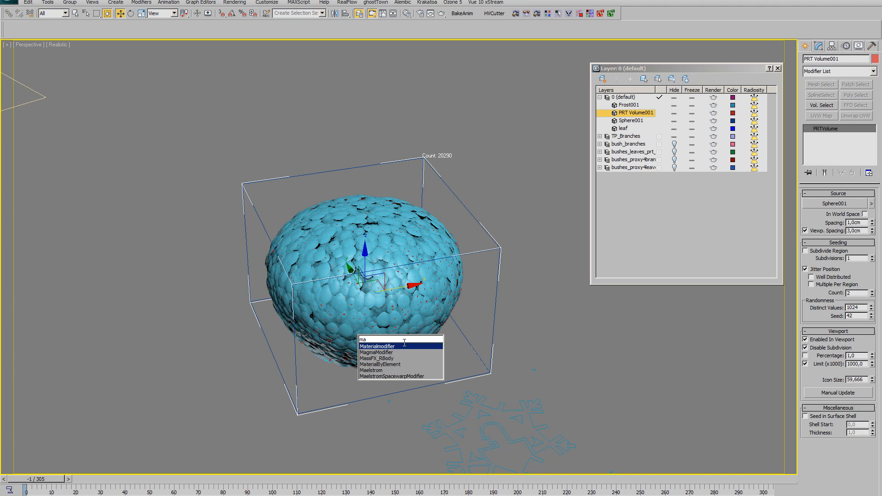
{"action": "key", "text": "Down"}
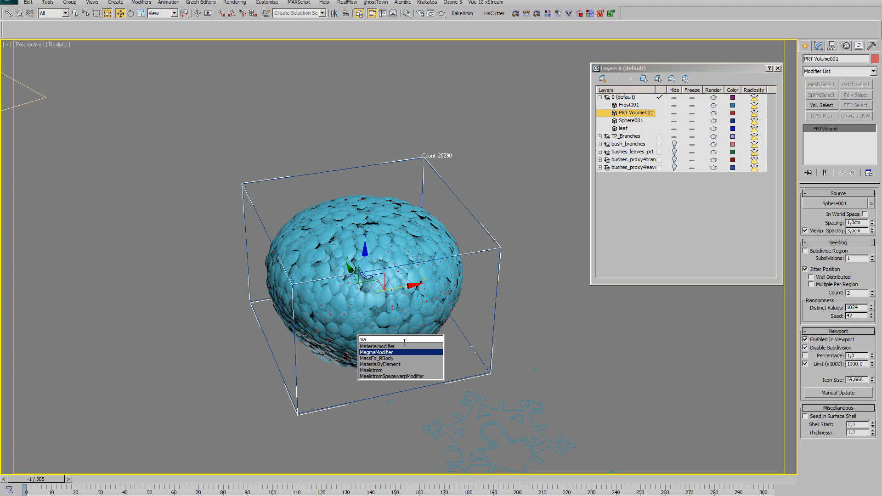
{"action": "key", "text": "Return"}
Open the Magma editor for the PRT Volume and arrange the editor and layer windows so the leaf-covered shape stays visible
{"action": "middle_click_drag", "start_coordinate": [393, 331], "coordinate": [388, 303], "text": "alt"}
{"action": "middle_click_drag", "start_coordinate": [378, 345], "coordinate": [400, 331]}
{"action": "middle_click_drag", "start_coordinate": [400, 331], "coordinate": [503, 332]}
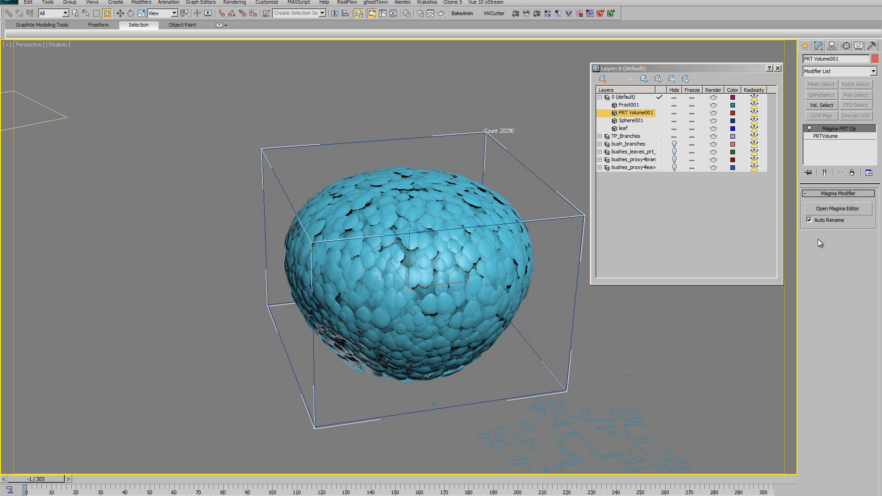
{"action": "middle_click_drag", "start_coordinate": [389, 320], "coordinate": [416, 316], "text": "ctrl+alt"}
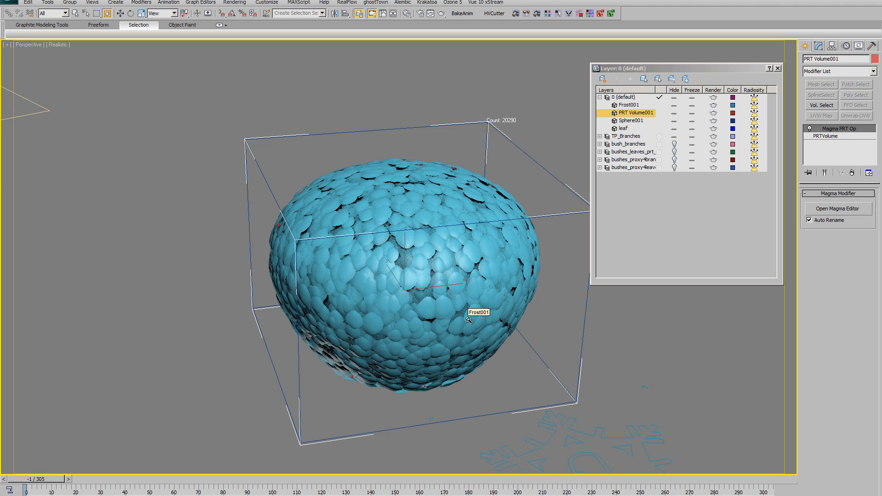
{"action": "middle_click_drag", "start_coordinate": [446, 325], "coordinate": [416, 327]}
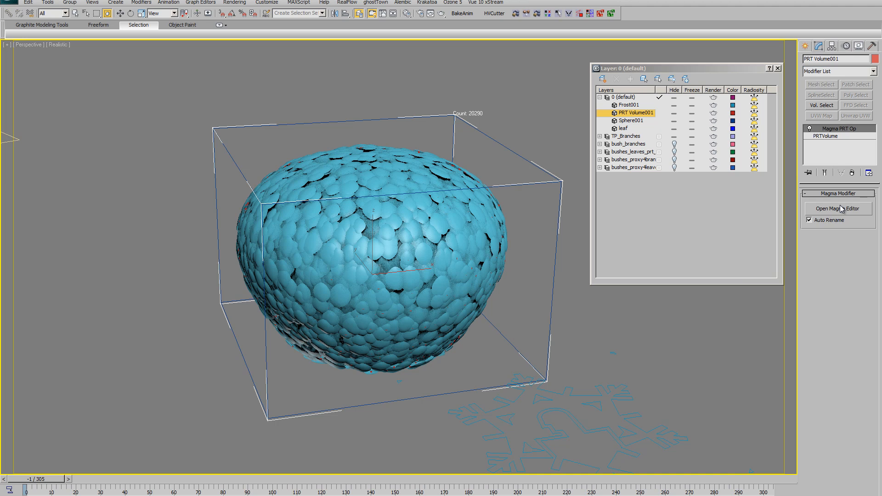
{"action": "left_click", "coordinate": [354, 495]}
{"action": "left_click_drag", "start_coordinate": [244, 161], "coordinate": [254, 118]}
{"action": "middle_click_drag", "start_coordinate": [495, 404], "coordinate": [624, 450]}
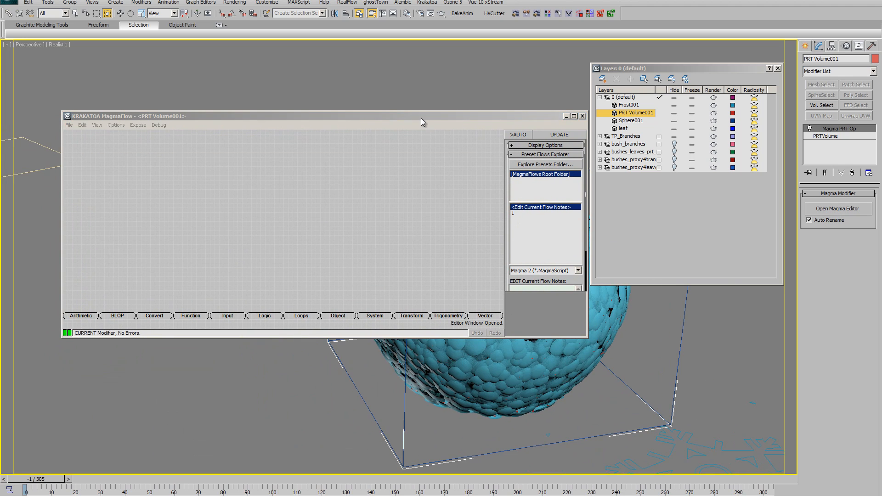
{"action": "left_click_drag", "start_coordinate": [418, 118], "coordinate": [375, 46]}
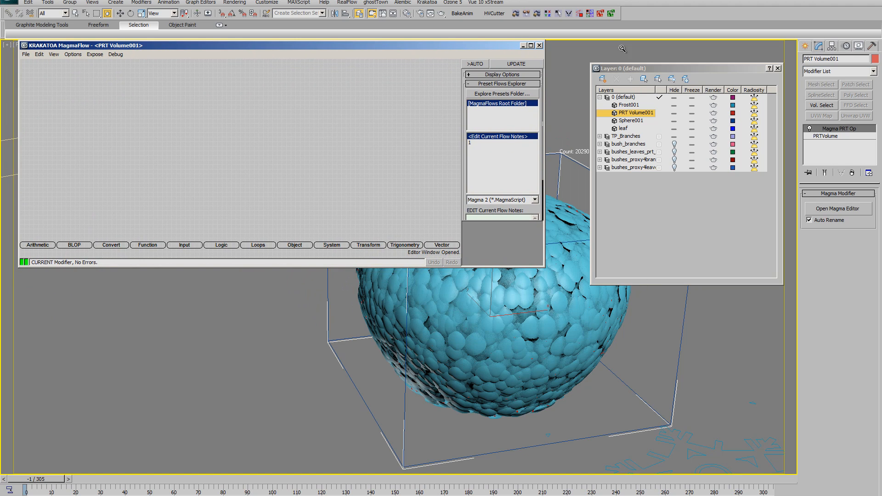
{"action": "left_click_drag", "start_coordinate": [629, 69], "coordinate": [659, 35]}
{"action": "middle_click_drag", "start_coordinate": [520, 341], "coordinate": [602, 392]}
{"action": "scroll", "coordinate": [544, 364], "scroll_direction": "down", "scroll_amount": 3}
{"action": "scroll", "coordinate": [603, 393], "scroll_direction": "up", "scroll_amount": 1}
{"action": "left_click", "coordinate": [206, 159]}
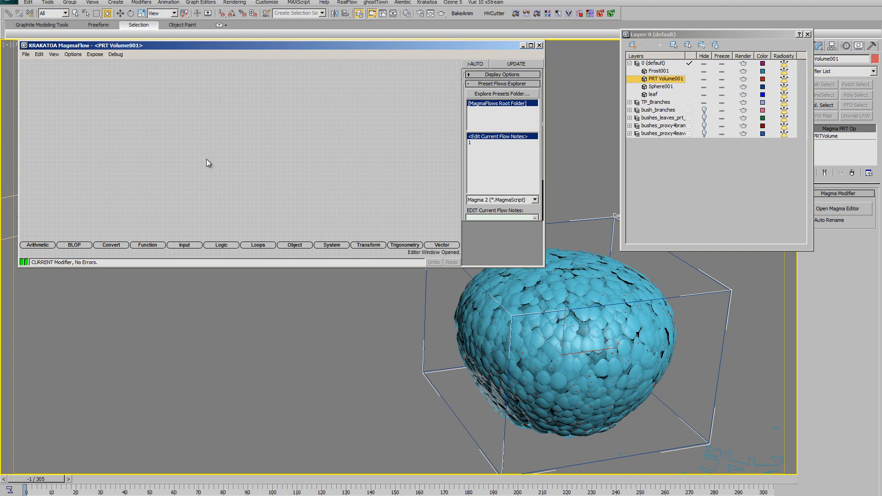
Create an output node in the Magma flow and set its channel to Normal
{"action": "right_click", "coordinate": [267, 122]}
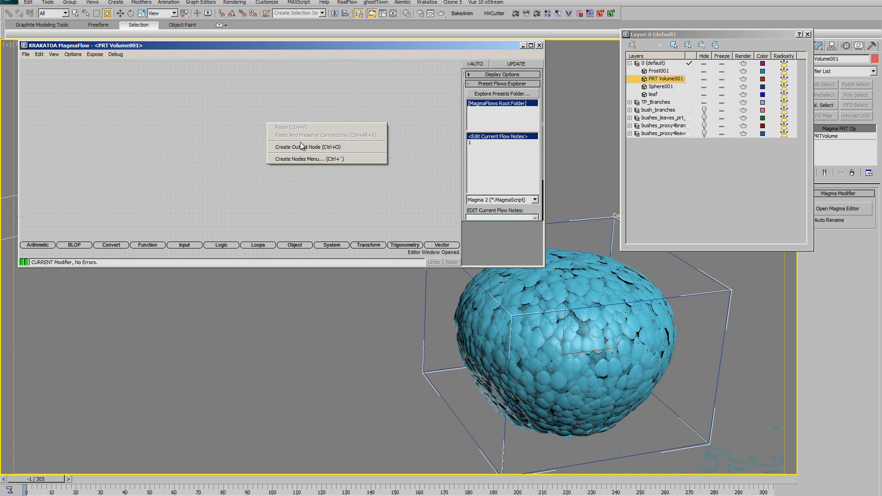
{"action": "left_click", "coordinate": [300, 142]}
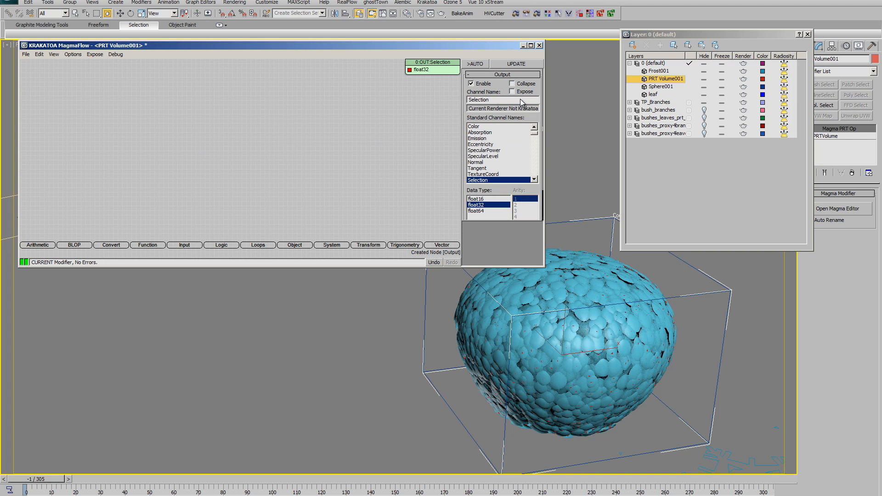
{"action": "left_click", "coordinate": [484, 162]}
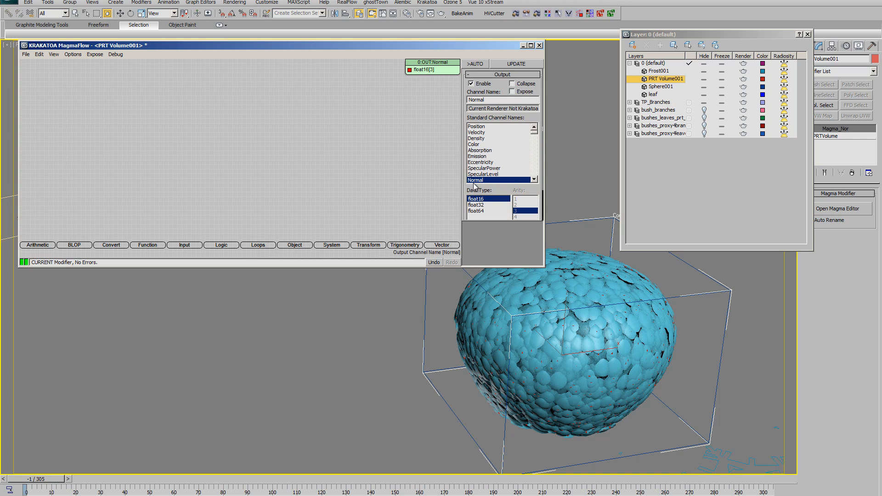
Add an InputChannel node to the flow and set it to read the Normal channel
{"action": "right_click", "coordinate": [161, 139]}
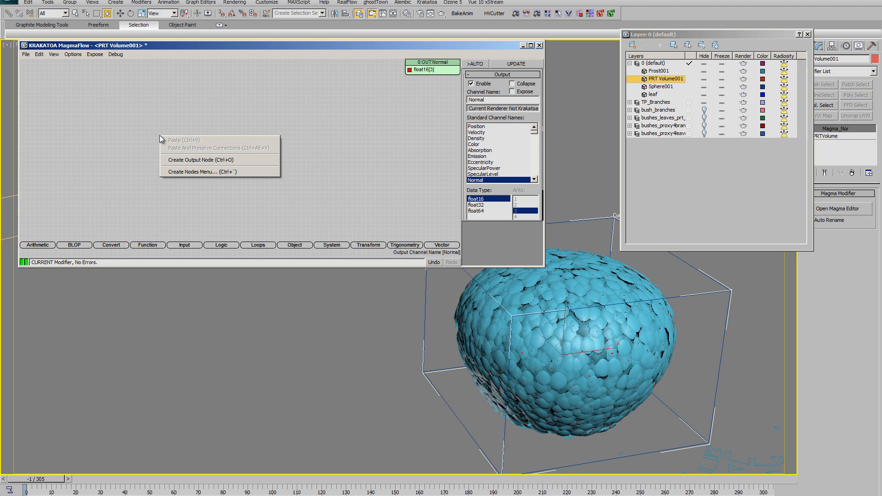
{"action": "left_click", "coordinate": [170, 243]}
{"action": "left_click", "coordinate": [194, 246]}
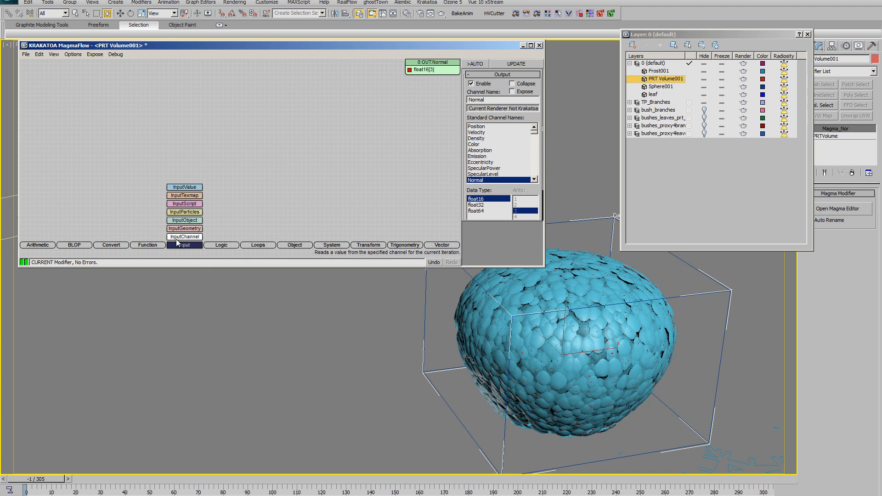
{"action": "left_click_drag", "start_coordinate": [178, 238], "coordinate": [137, 125]}
{"action": "left_click", "coordinate": [512, 199]}
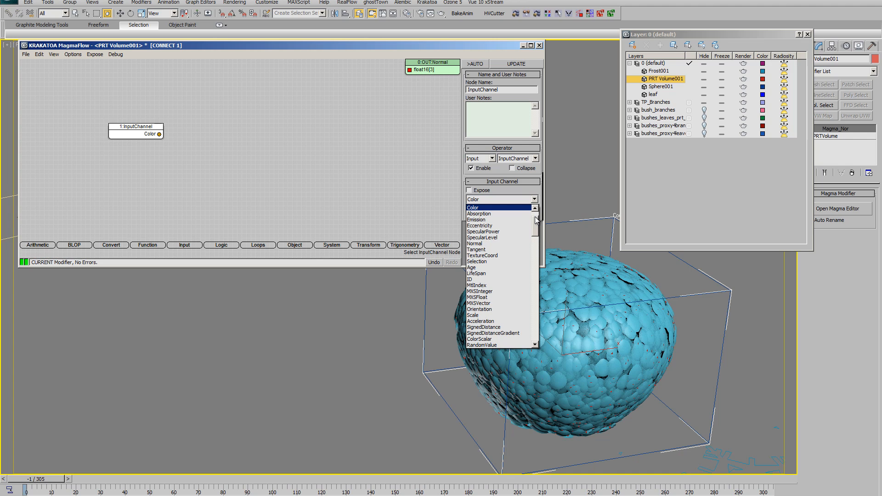
{"action": "left_click_drag", "start_coordinate": [535, 219], "coordinate": [538, 213]}
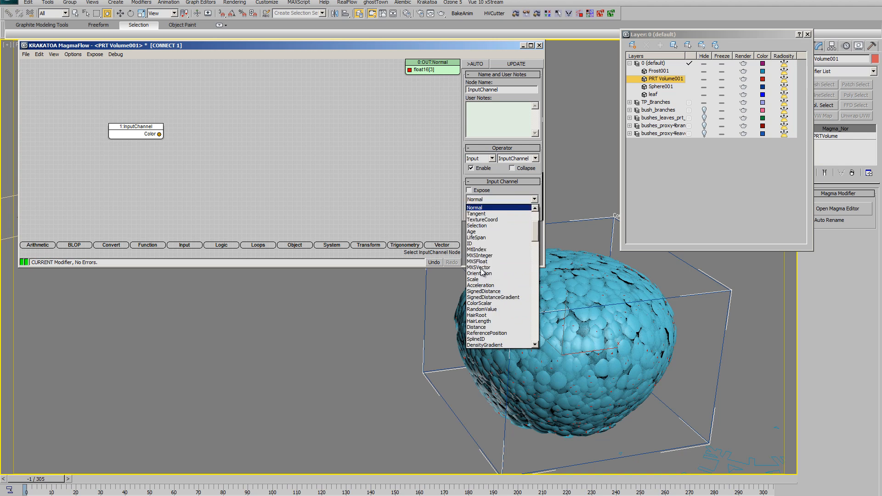
{"action": "left_click", "coordinate": [475, 267]}
Connect the Normal InputChannel node to the Normal output and turn on automatic updating of the flow
{"action": "left_click_drag", "start_coordinate": [160, 145], "coordinate": [409, 69]}
{"action": "middle_click_drag", "start_coordinate": [597, 351], "coordinate": [564, 348]}
{"action": "scroll", "coordinate": [551, 338], "scroll_direction": "down", "scroll_amount": 1}
{"action": "left_click", "coordinate": [476, 64]}
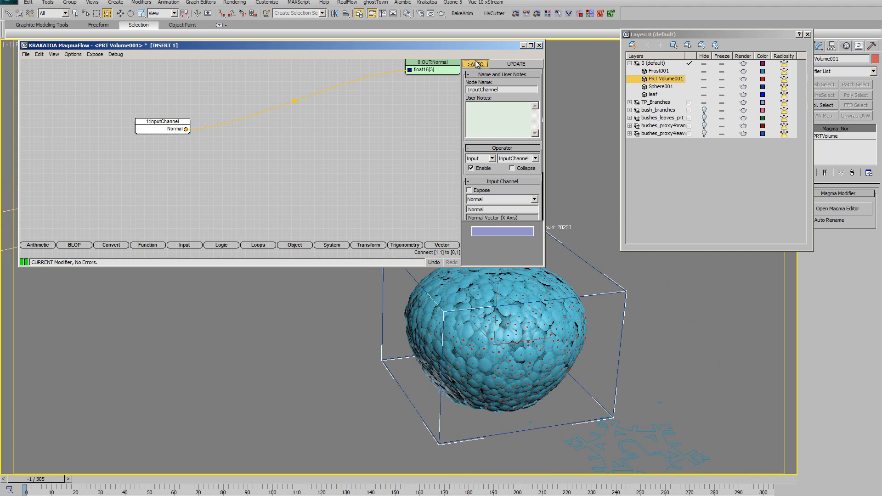
Select the Frost object, enable its viewport update When Particles Change, and force a viewport update
{"action": "middle_click_drag", "start_coordinate": [541, 307], "coordinate": [612, 268]}
{"action": "key", "text": "w"}
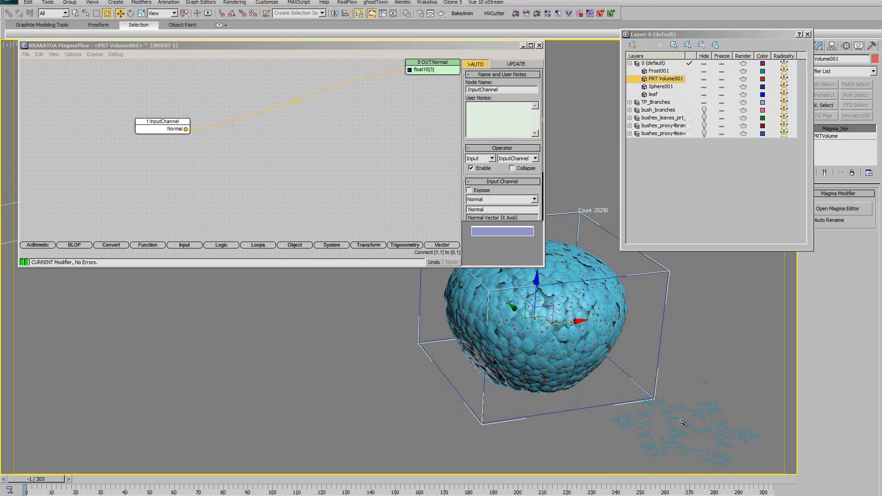
{"action": "left_click", "coordinate": [697, 430]}
{"action": "middle_click_drag", "start_coordinate": [663, 385], "coordinate": [617, 385]}
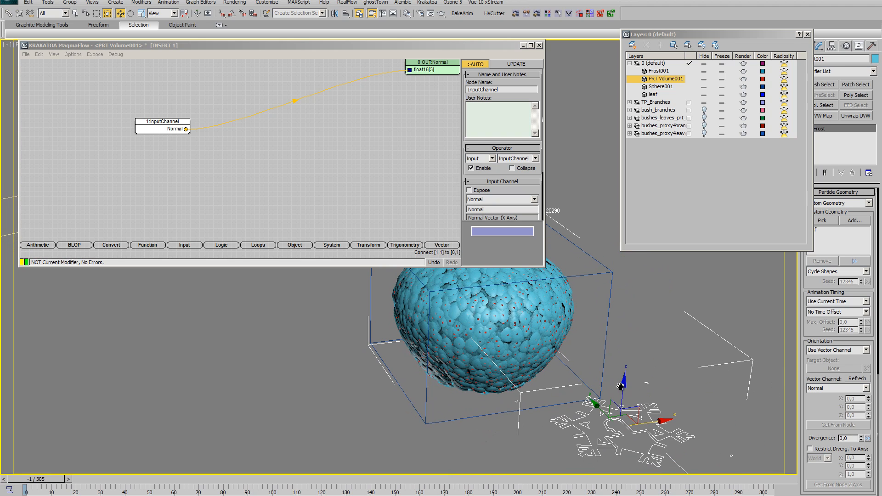
{"action": "left_click_drag", "start_coordinate": [735, 34], "coordinate": [678, 34]}
{"action": "scroll", "coordinate": [803, 211], "scroll_direction": "down", "scroll_amount": 5}
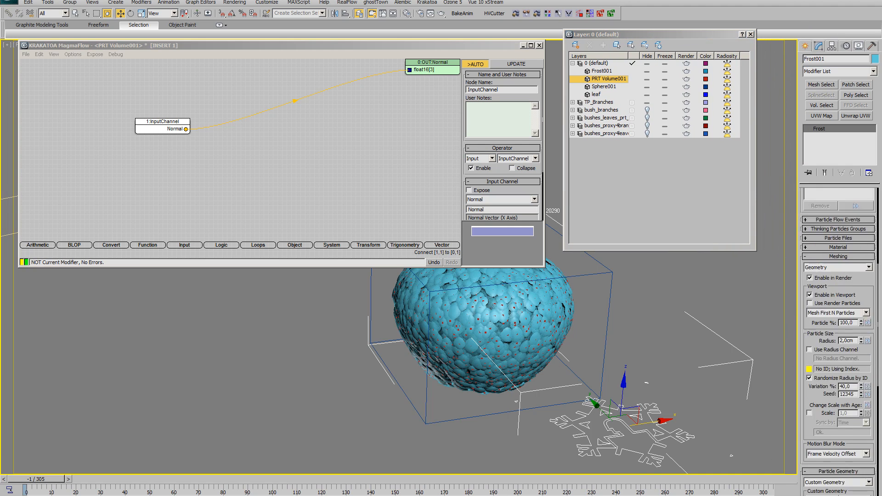
{"action": "scroll", "coordinate": [802, 209], "scroll_direction": "up", "scroll_amount": 3}
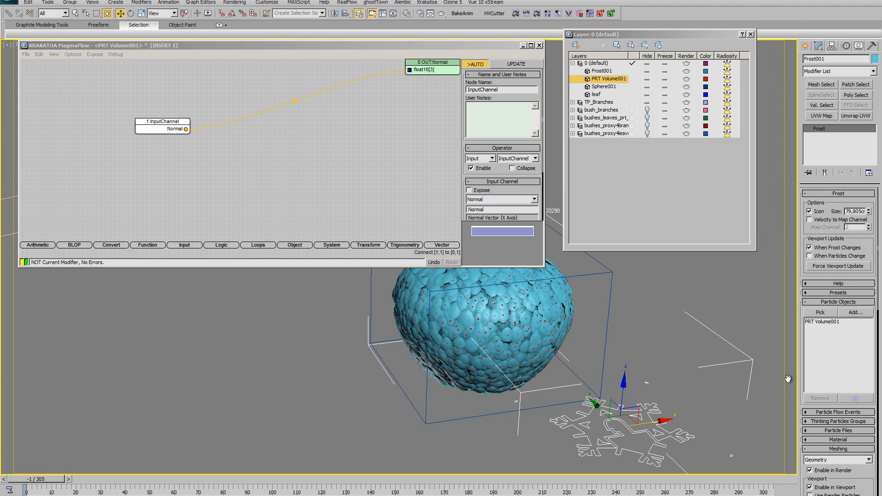
{"action": "mouse_move", "coordinate": [462, 369]}
{"action": "middle_mouse_down", "text": "alt"}
{"action": "mouse_move", "coordinate": [449, 378]}
{"action": "mouse_move", "coordinate": [465, 374]}
{"action": "mouse_move", "coordinate": [466, 383]}
{"action": "middle_mouse_up", "text": "alt"}
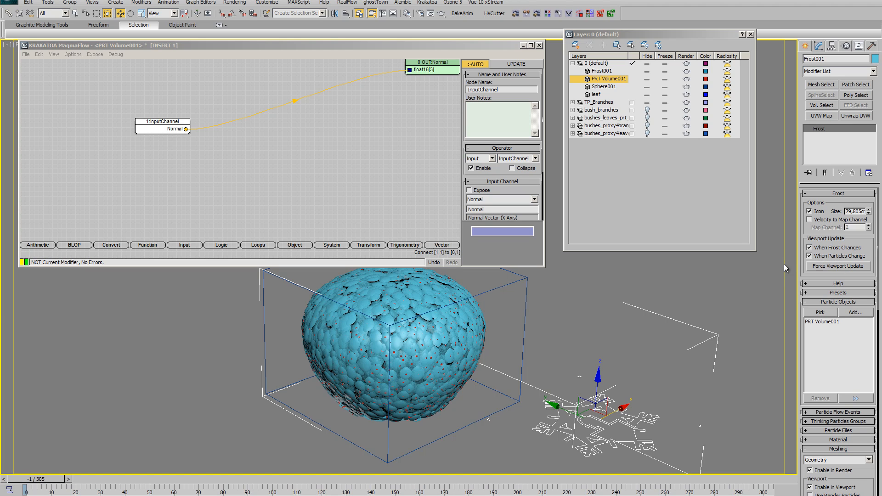
{"action": "left_click", "coordinate": [834, 267]}
Add a Blend node to the Magma flow and connect the Normal input channel to its Value At 0
{"action": "middle_click_drag", "start_coordinate": [453, 417], "coordinate": [468, 403], "text": "alt"}
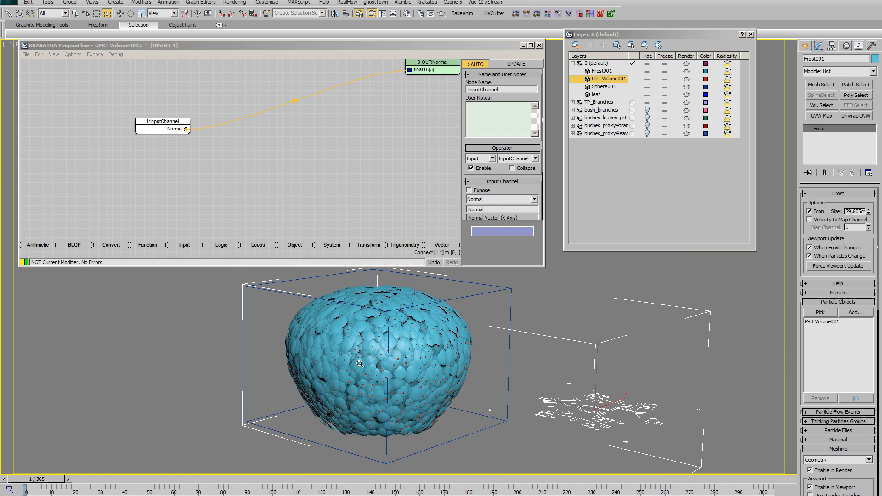
{"action": "left_click", "coordinate": [198, 180]}
{"action": "left_click_drag", "start_coordinate": [169, 125], "coordinate": [165, 98]}
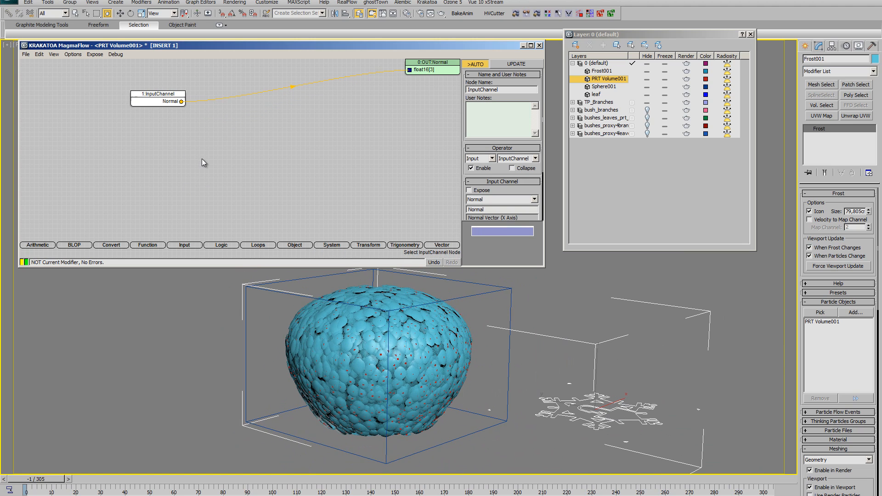
{"action": "right_click", "coordinate": [183, 134]}
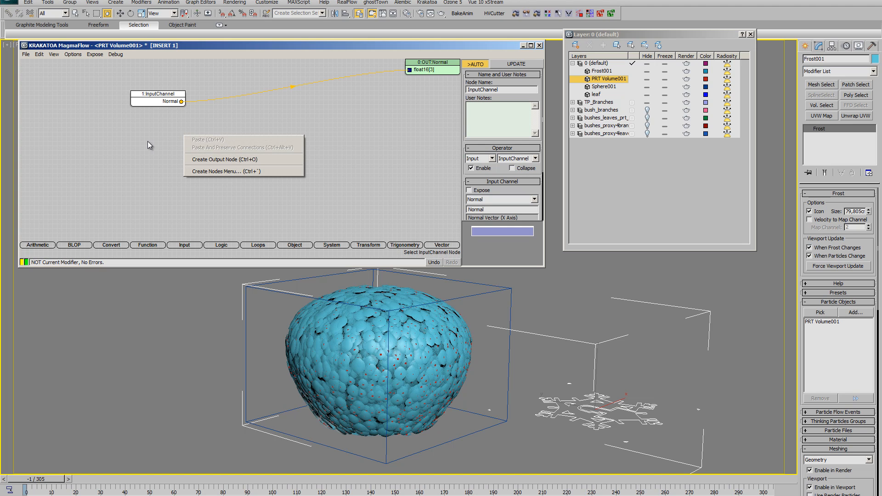
{"action": "left_click", "coordinate": [162, 165]}
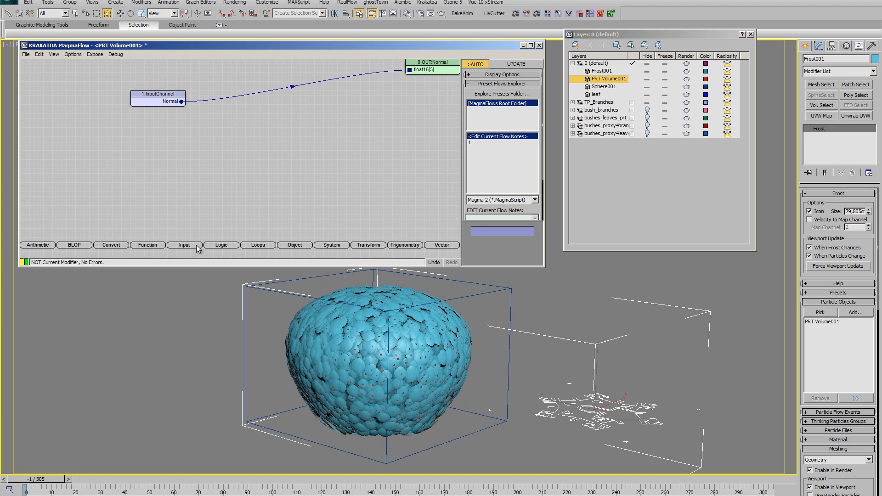
{"action": "left_click", "coordinate": [148, 245]}
{"action": "left_click_drag", "start_coordinate": [148, 237], "coordinate": [333, 139]}
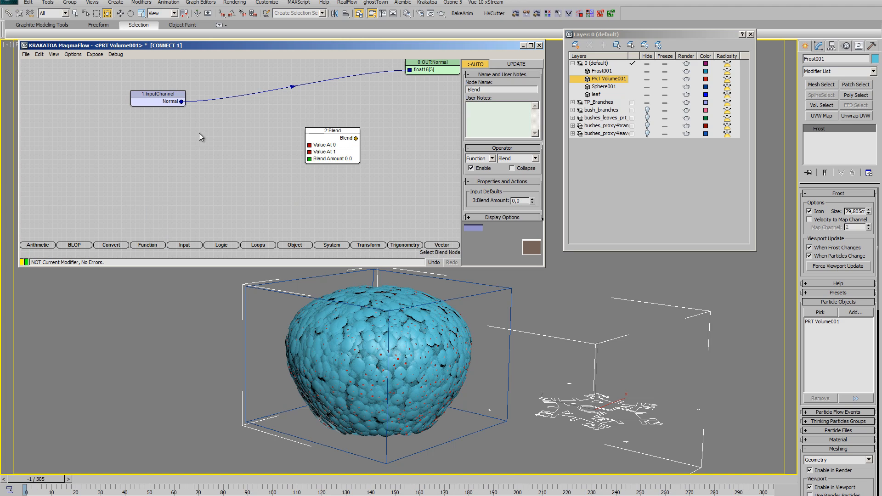
{"action": "left_click_drag", "start_coordinate": [182, 101], "coordinate": [297, 137]}
Add an InputValue node beneath the Normal input channel and set its value type to Vector
{"action": "left_click", "coordinate": [137, 145]}
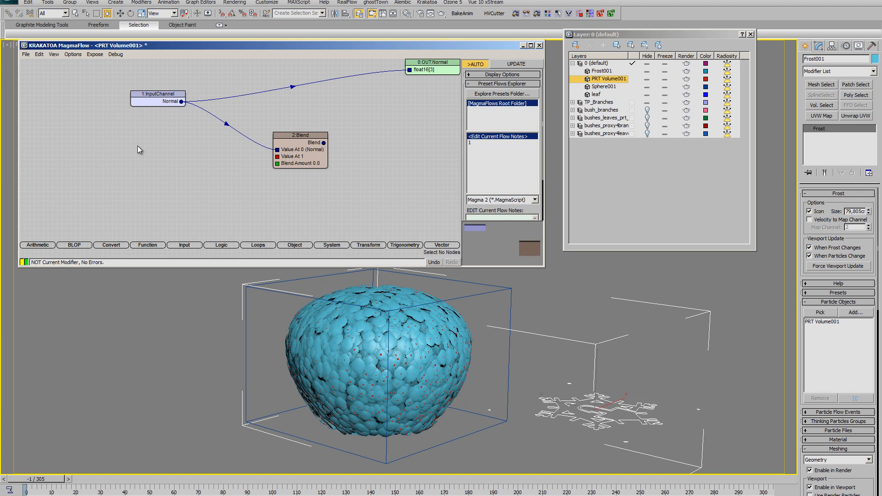
{"action": "right_click", "coordinate": [137, 146]}
{"action": "left_click", "coordinate": [95, 170]}
{"action": "left_click", "coordinate": [185, 246]}
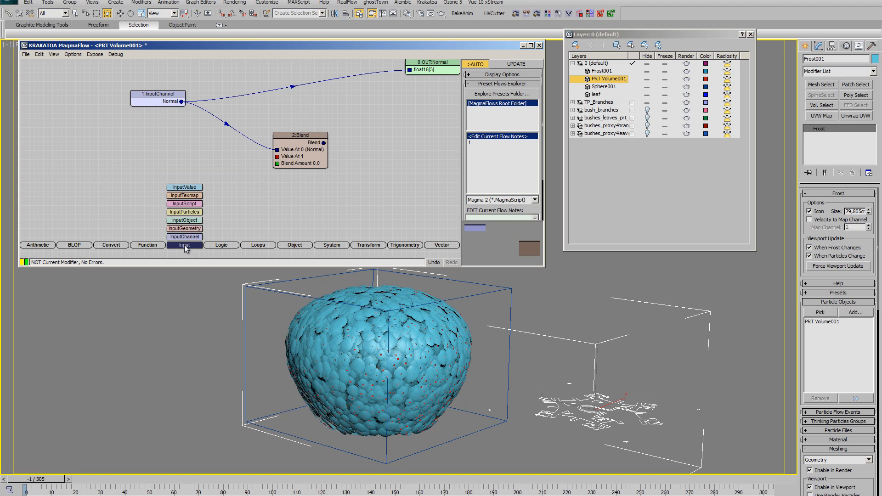
{"action": "left_click_drag", "start_coordinate": [193, 187], "coordinate": [147, 167]}
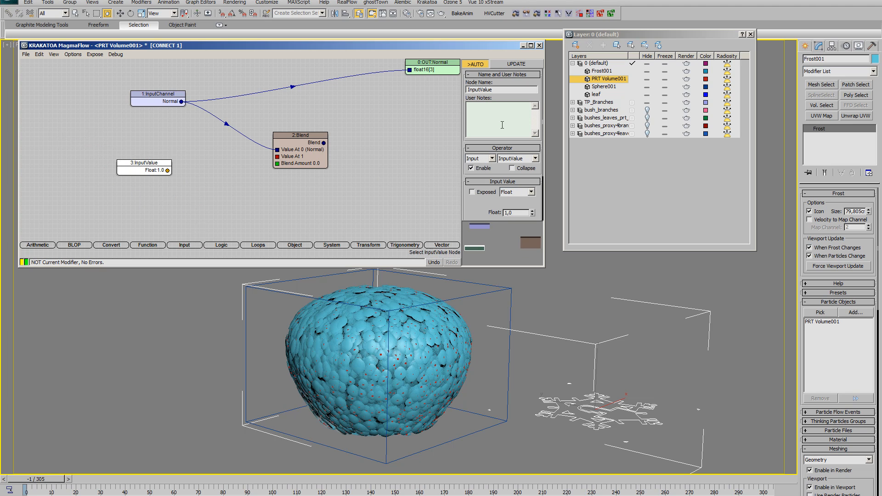
{"action": "left_click", "coordinate": [517, 159]}
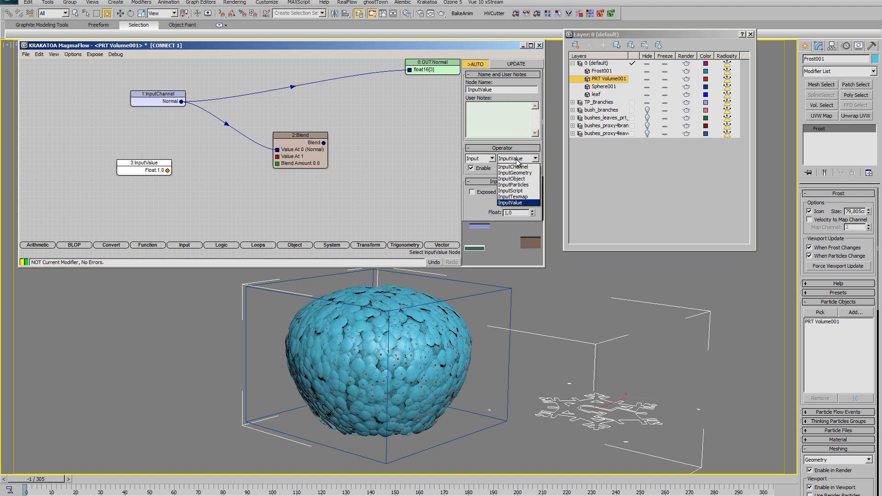
{"action": "left_click", "coordinate": [516, 158]}
{"action": "left_click", "coordinate": [516, 192]}
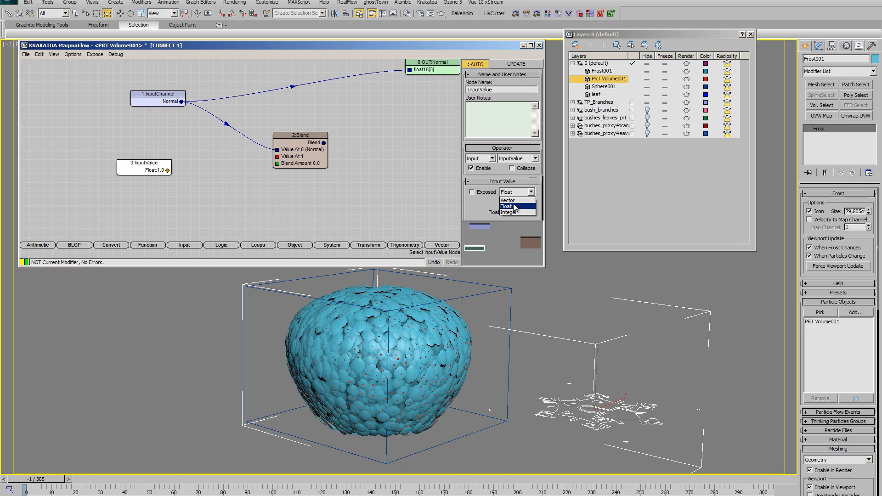
{"action": "left_click", "coordinate": [508, 201]}
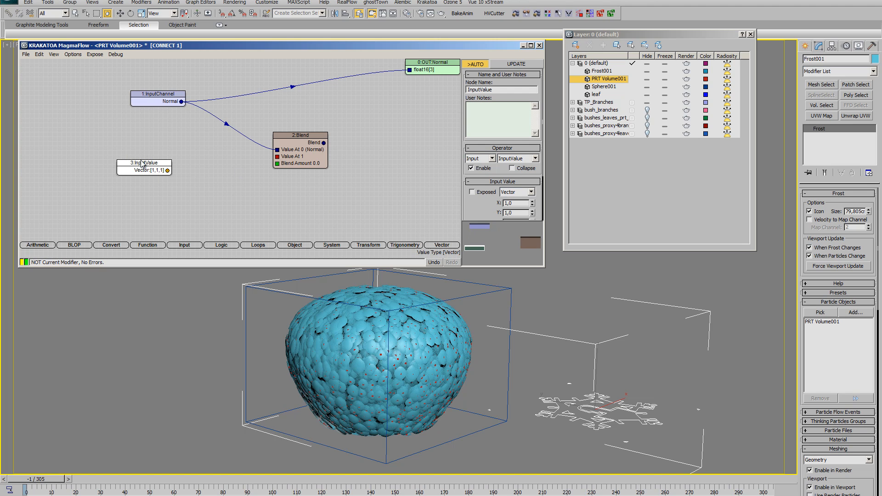
Connect the vector InputValue node to the Blend node's Value At 1 and set its X and Y to 0
{"action": "left_click_drag", "start_coordinate": [164, 175], "coordinate": [273, 159]}
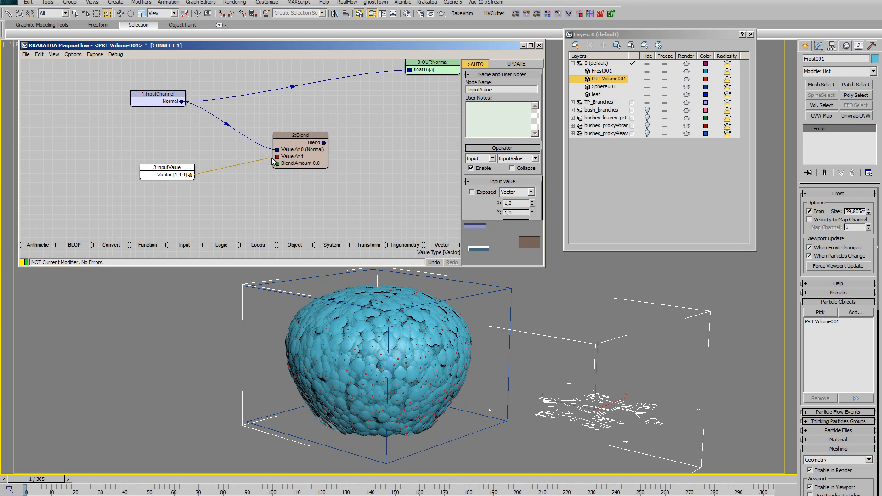
{"action": "left_click", "coordinate": [169, 169]}
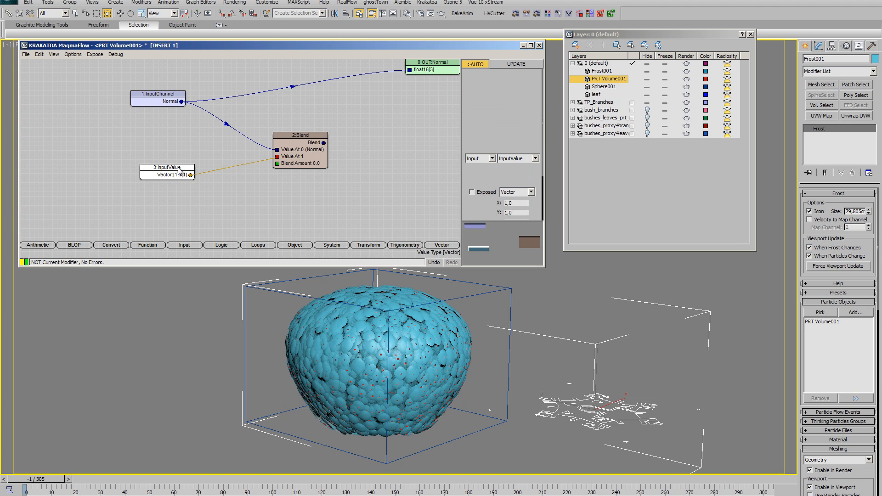
{"action": "left_click_drag", "start_coordinate": [179, 168], "coordinate": [165, 168]}
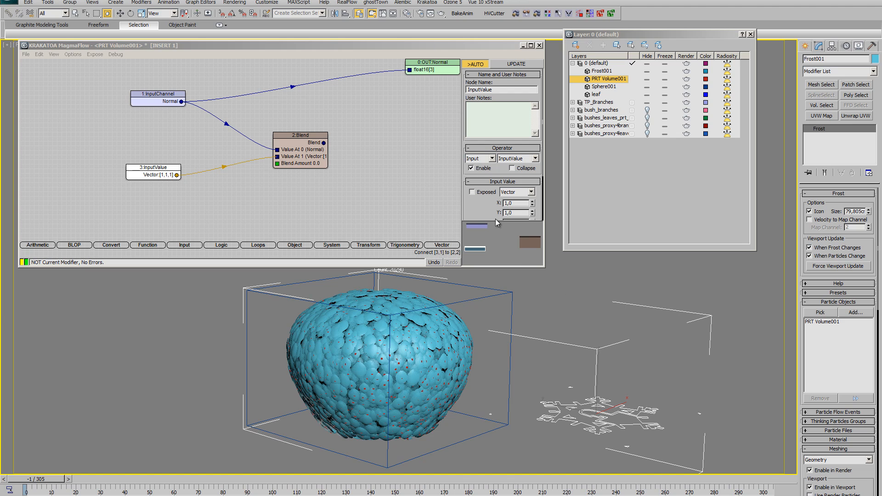
{"action": "left_click_drag", "start_coordinate": [492, 213], "coordinate": [515, 178]}
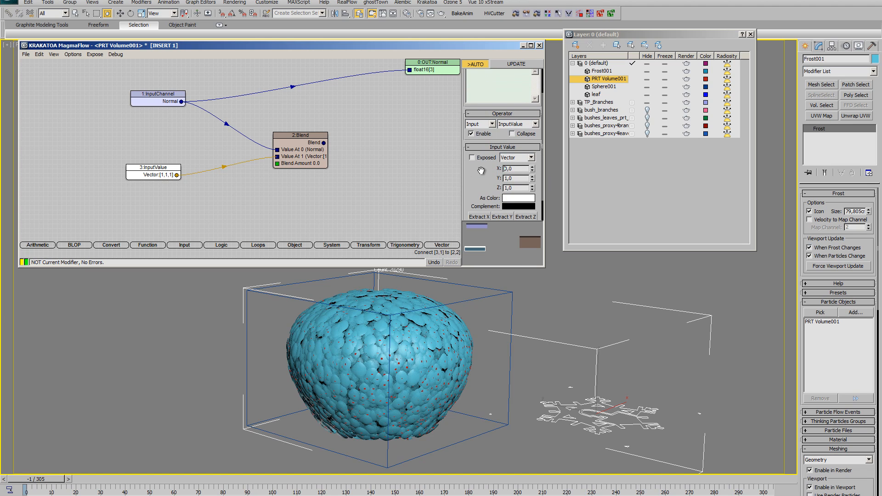
{"action": "key", "text": "Tab"}
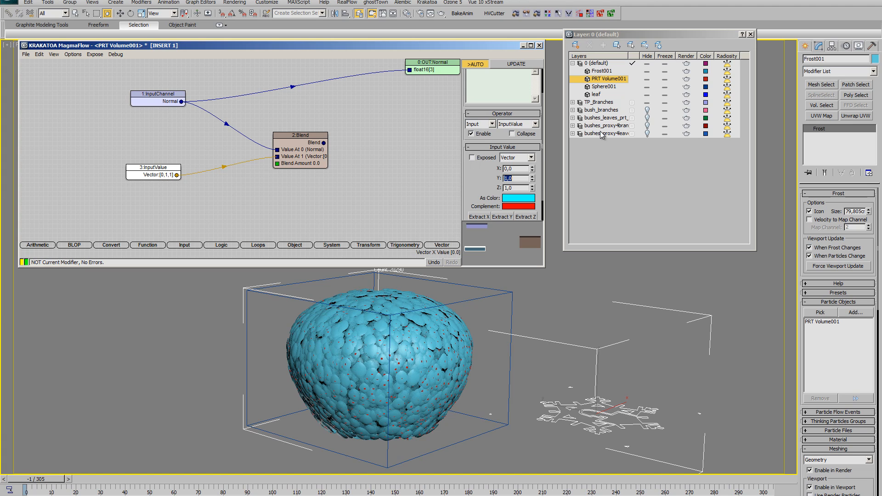
{"action": "type", "text": "0"}
{"action": "key", "text": "Tab"}
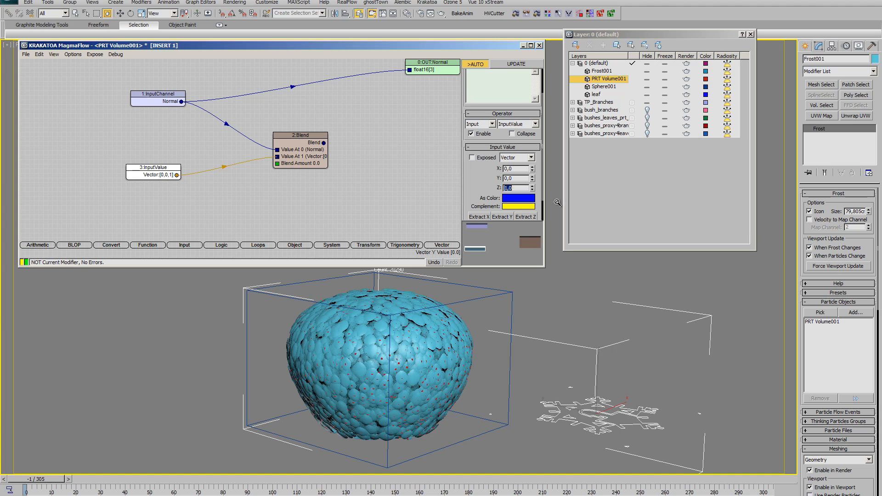
Reposition the Blend node and the vector InputValue node to make room beneath them in the flow
{"action": "left_click_drag", "start_coordinate": [300, 135], "coordinate": [333, 117]}
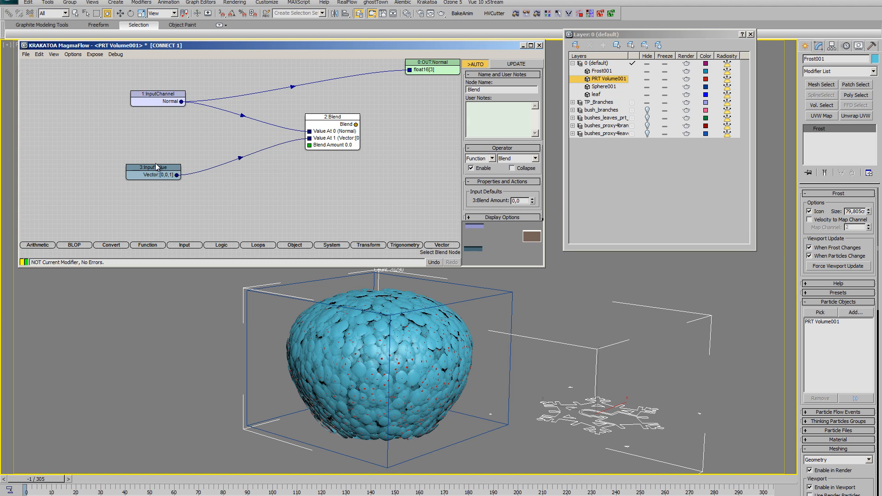
{"action": "left_click_drag", "start_coordinate": [158, 166], "coordinate": [170, 138]}
{"action": "right_click", "coordinate": [162, 181]}
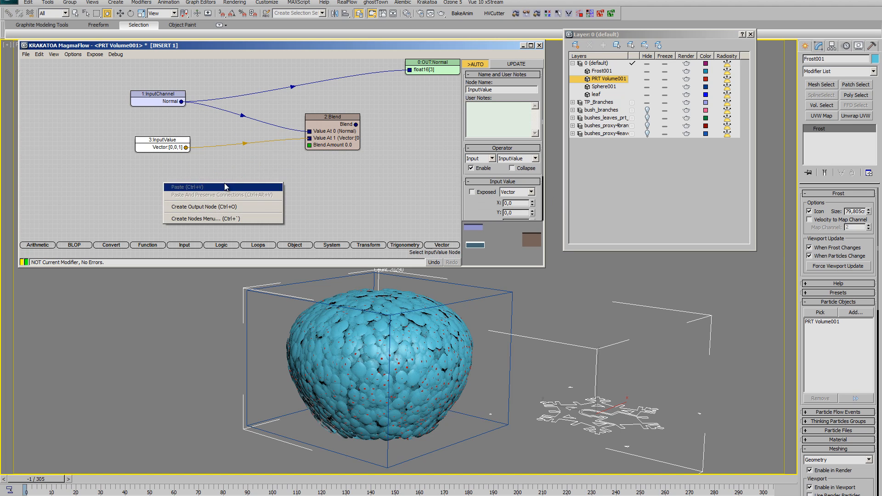
{"action": "left_click", "coordinate": [309, 166]}
{"action": "left_click", "coordinate": [331, 130]}
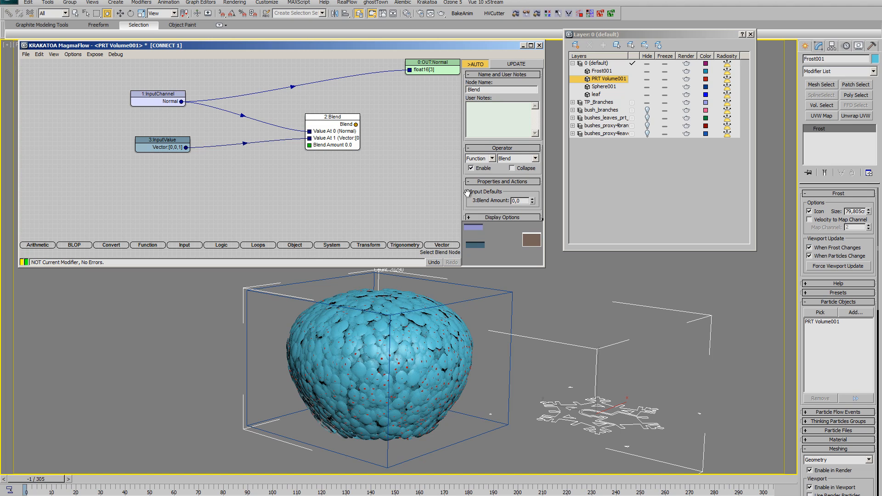
{"action": "left_click_drag", "start_coordinate": [467, 192], "coordinate": [467, 190]}
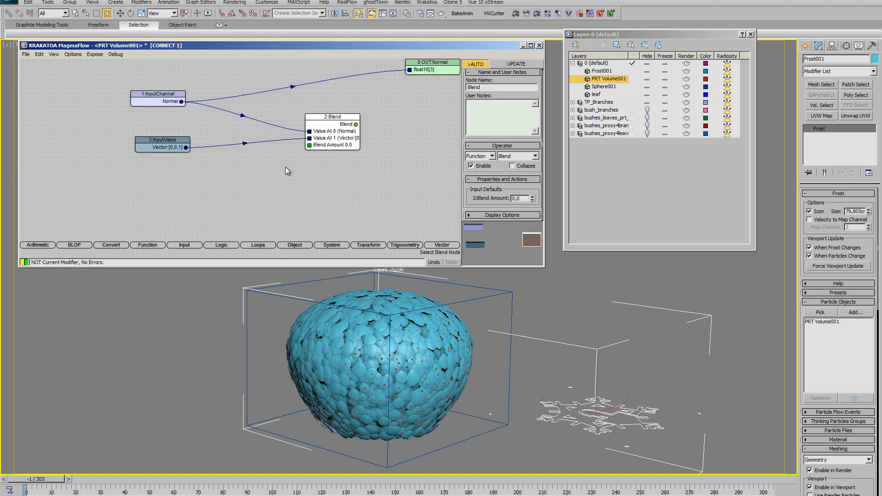
{"action": "left_click", "coordinate": [210, 188]}
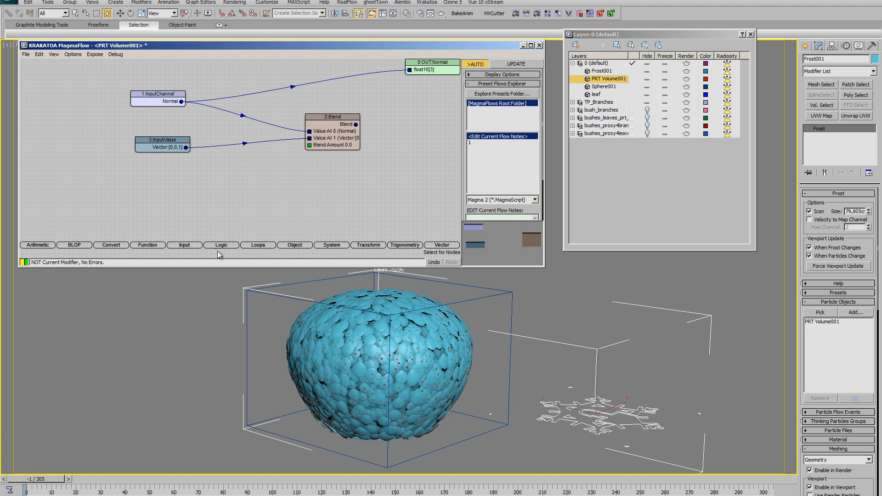
Add a Float InputValue node connected to the Blend Amount input and set its value to 0.5
{"action": "left_click", "coordinate": [181, 247]}
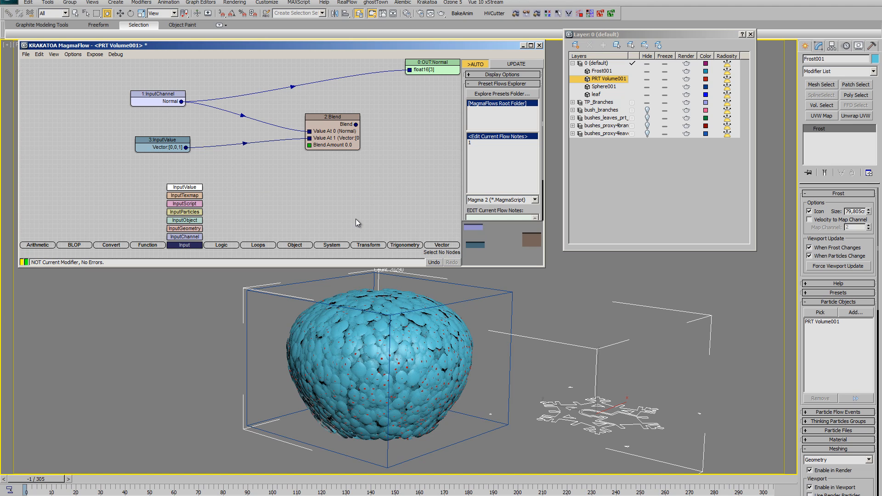
{"action": "left_click_drag", "start_coordinate": [194, 188], "coordinate": [63, 131]}
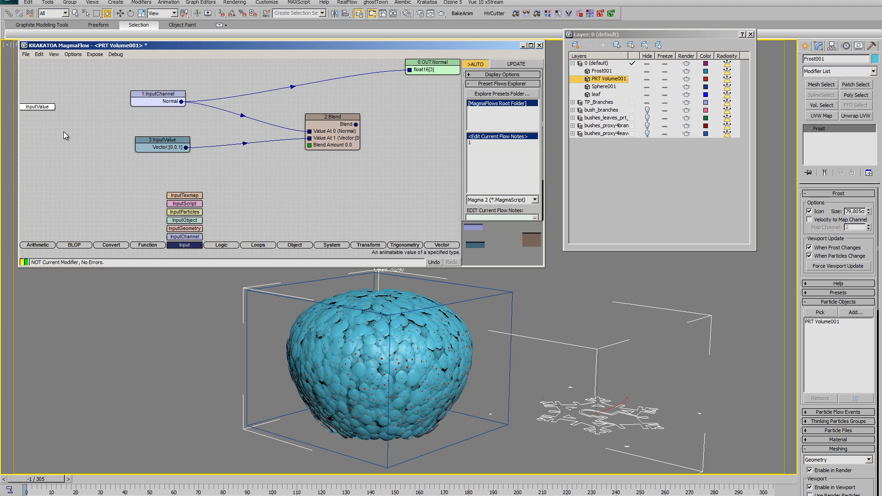
{"action": "left_click_drag", "start_coordinate": [39, 104], "coordinate": [302, 158]}
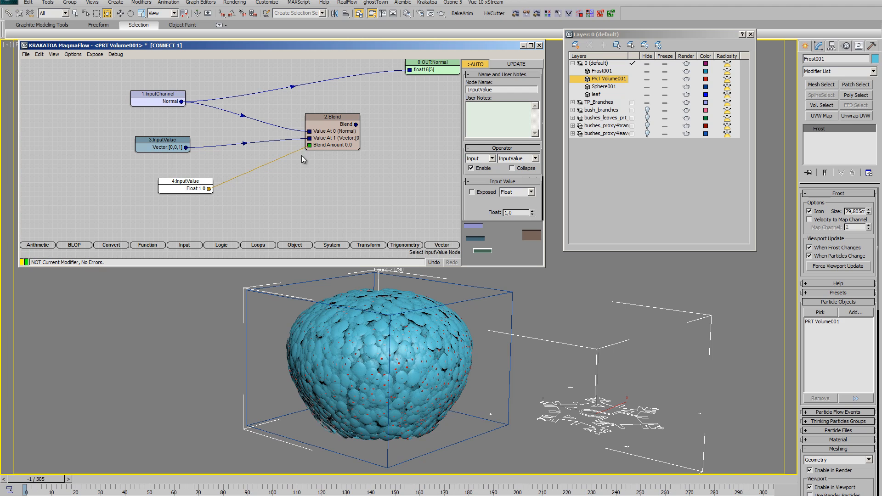
{"action": "left_click_drag", "start_coordinate": [188, 190], "coordinate": [257, 171]}
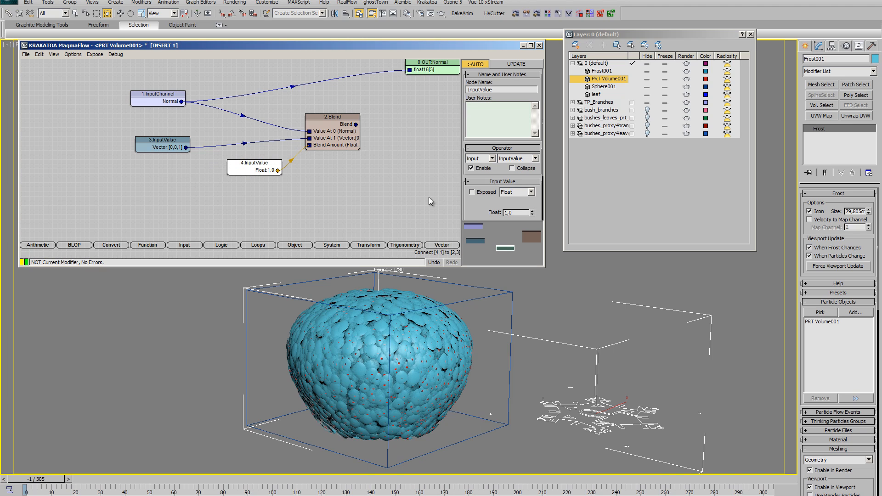
{"action": "left_click_drag", "start_coordinate": [488, 211], "coordinate": [487, 170]}
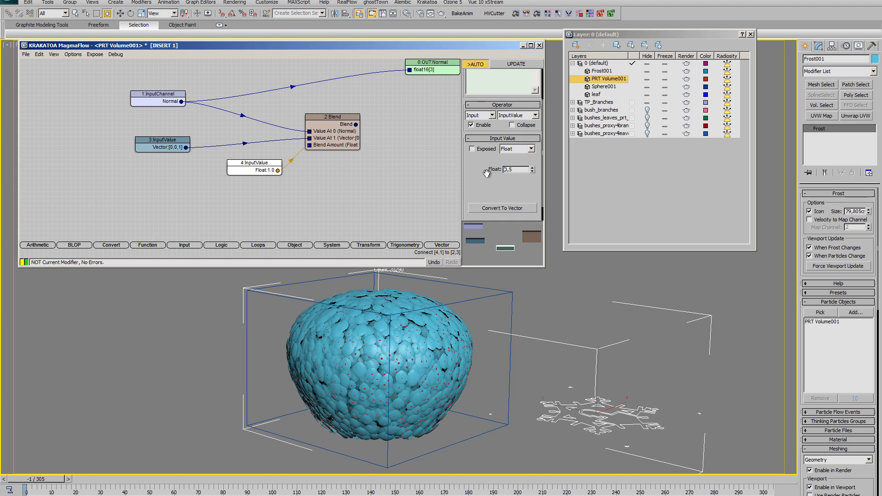
{"action": "key", "text": "Tab"}
Connect the Blend result to the Normal output, then force a Frost viewport update and inspect the leaves
{"action": "left_click_drag", "start_coordinate": [356, 125], "coordinate": [411, 73]}
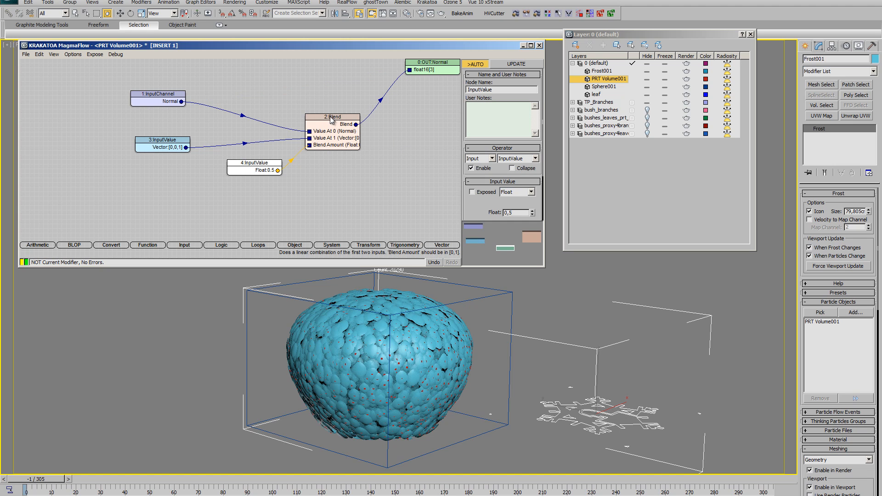
{"action": "left_click_drag", "start_coordinate": [333, 118], "coordinate": [333, 85]}
{"action": "middle_click_drag", "start_coordinate": [432, 354], "coordinate": [443, 355]}
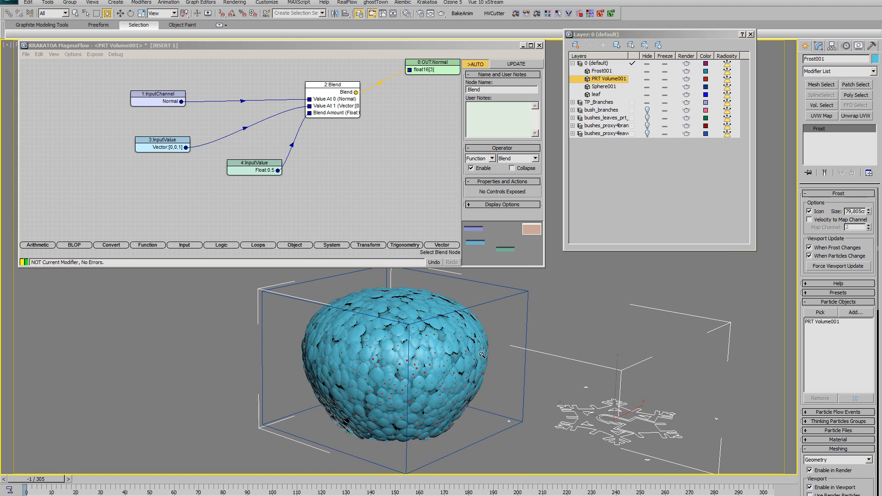
{"action": "left_click", "coordinate": [832, 267]}
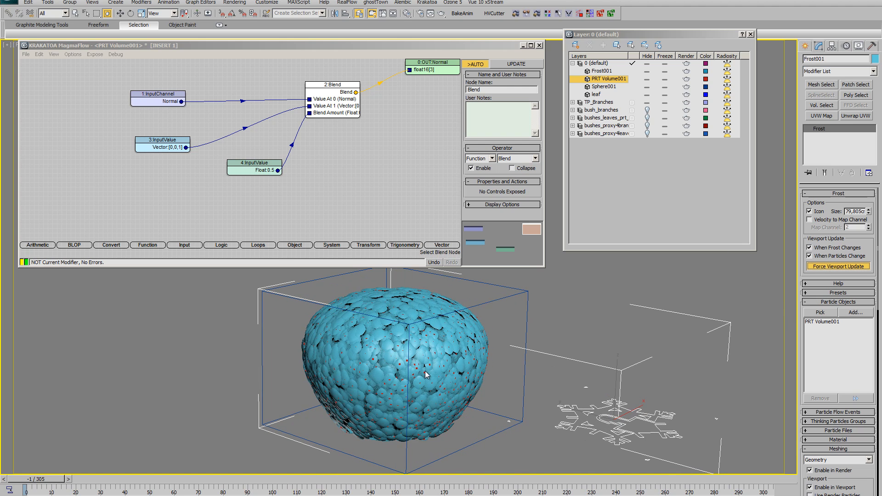
{"action": "middle_click_drag", "start_coordinate": [434, 373], "coordinate": [505, 367], "text": "alt"}
{"action": "middle_click_drag", "start_coordinate": [505, 367], "coordinate": [447, 371], "text": "alt"}
{"action": "scroll", "coordinate": [459, 383], "scroll_direction": "down", "scroll_amount": 2}
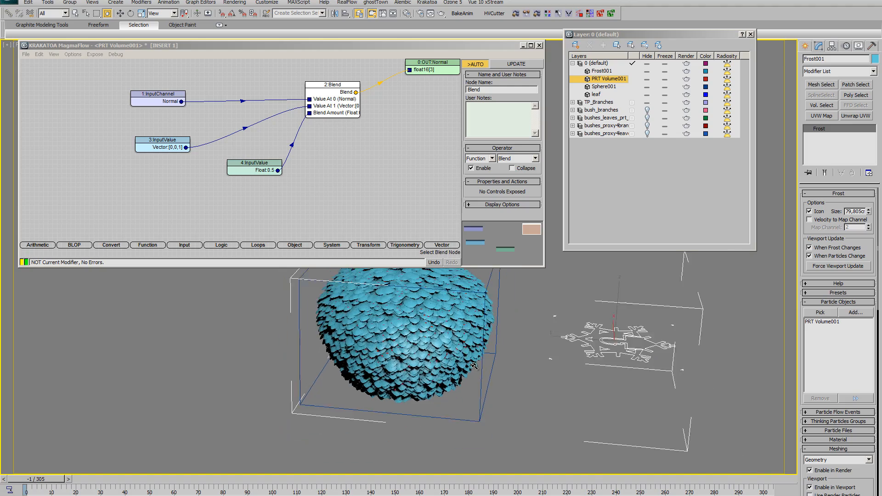
{"action": "middle_click_drag", "start_coordinate": [460, 383], "coordinate": [536, 404]}
{"action": "scroll", "coordinate": [459, 396], "scroll_direction": "up", "scroll_amount": 3}
{"action": "scroll", "coordinate": [481, 379], "scroll_direction": "up", "scroll_amount": 1}
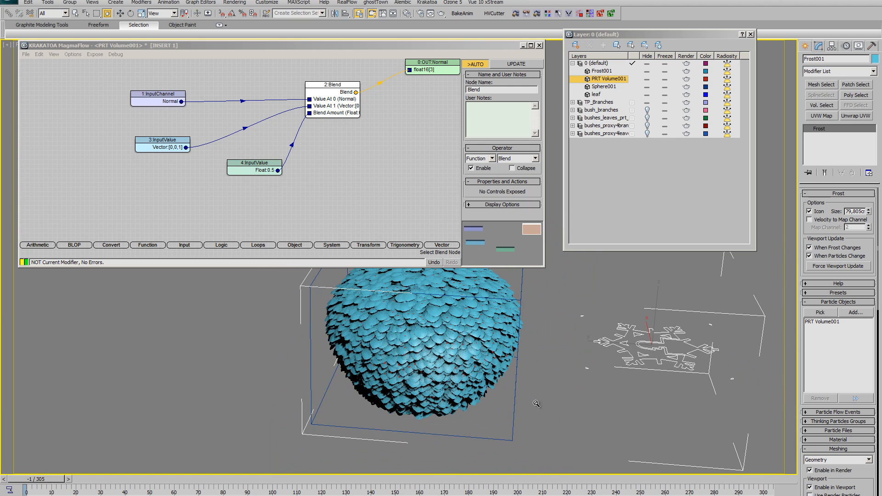
Rearrange the InputChannel, both InputValue nodes and the Blend node compactly to free space before the Normal output
{"action": "left_click_drag", "start_coordinate": [159, 97], "coordinate": [163, 70]}
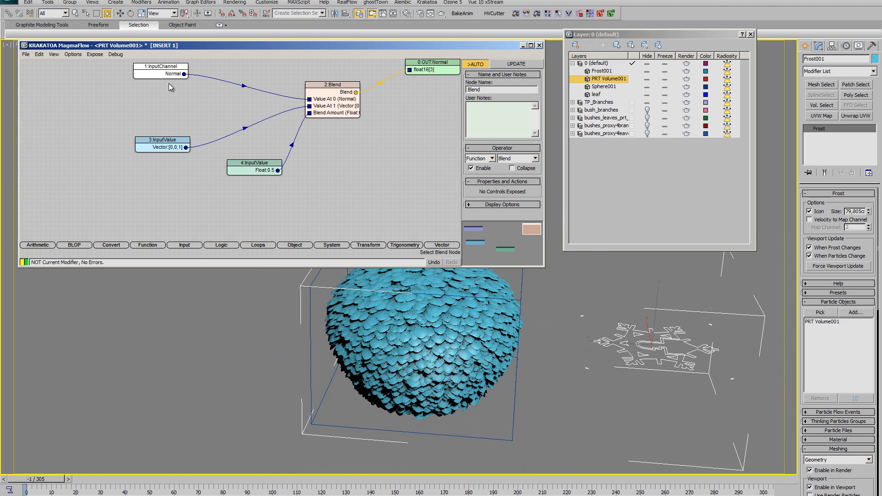
{"action": "left_click_drag", "start_coordinate": [167, 147], "coordinate": [164, 109]}
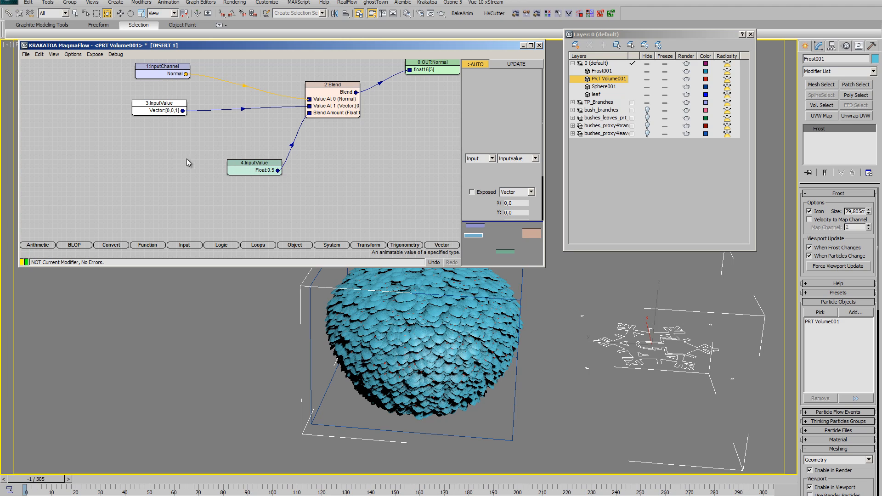
{"action": "left_click_drag", "start_coordinate": [254, 163], "coordinate": [194, 159]}
{"action": "left_click", "coordinate": [332, 86]}
{"action": "left_click_drag", "start_coordinate": [332, 85], "coordinate": [263, 90]}
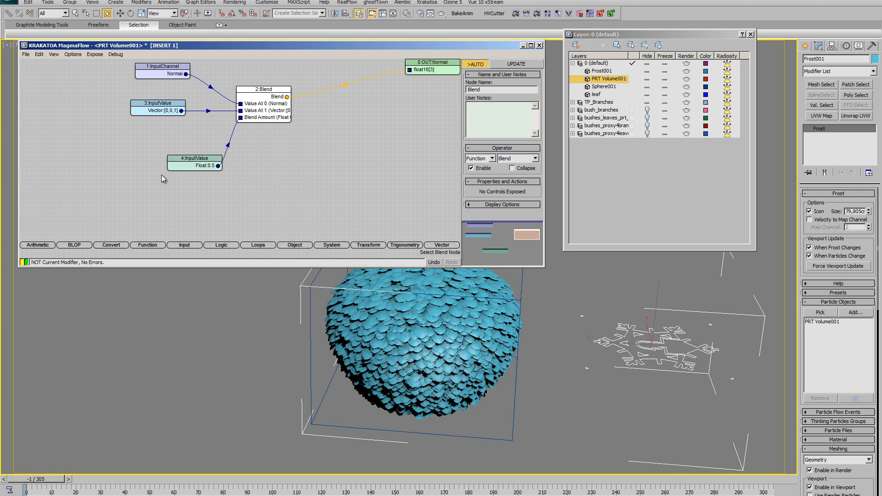
{"action": "left_click_drag", "start_coordinate": [198, 161], "coordinate": [220, 147]}
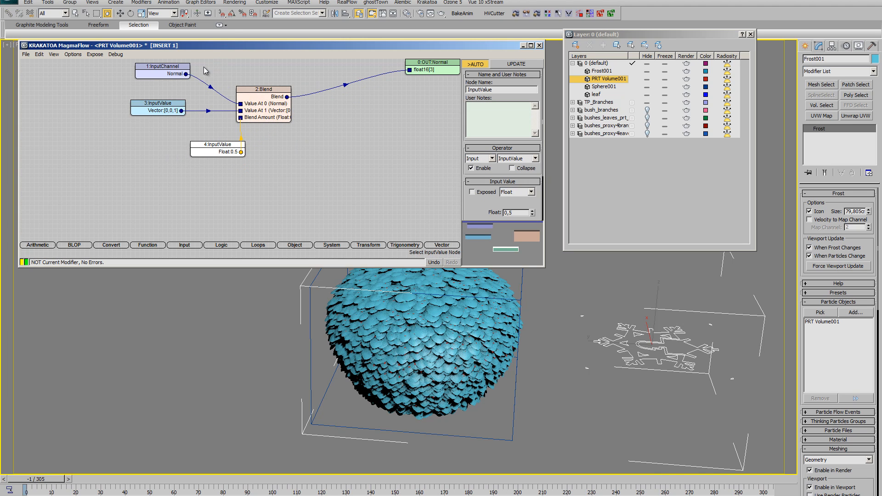
{"action": "left_click_drag", "start_coordinate": [205, 71], "coordinate": [331, 191]}
{"action": "left_click_drag", "start_coordinate": [315, 69], "coordinate": [189, 179]}
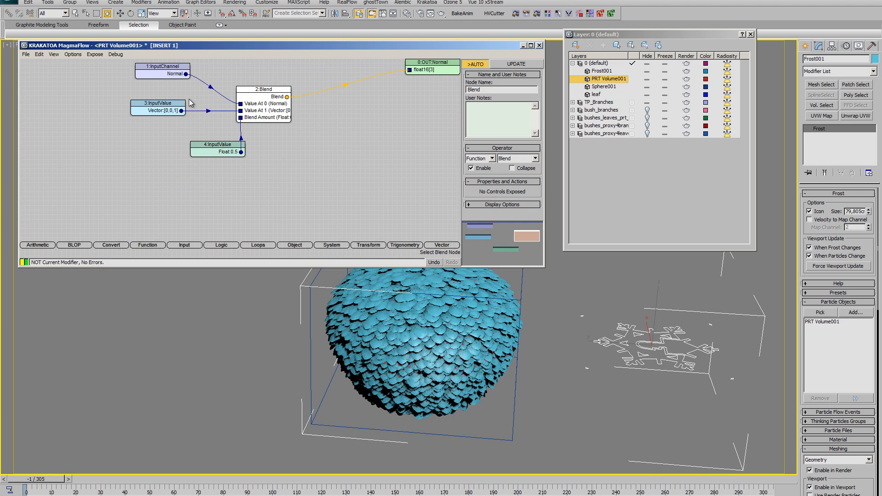
{"action": "mouse_move", "coordinate": [183, 103]}
{"action": "left_mouse_down"}
{"action": "mouse_move", "coordinate": [146, 106]}
{"action": "mouse_move", "coordinate": [151, 77]}
{"action": "mouse_move", "coordinate": [111, 87]}
{"action": "left_mouse_up"}
Duplicate the Blend node with its Float InputValue and connect the original Blend's output to the copy's Value At 0
{"action": "left_click_drag", "start_coordinate": [172, 67], "coordinate": [329, 191]}
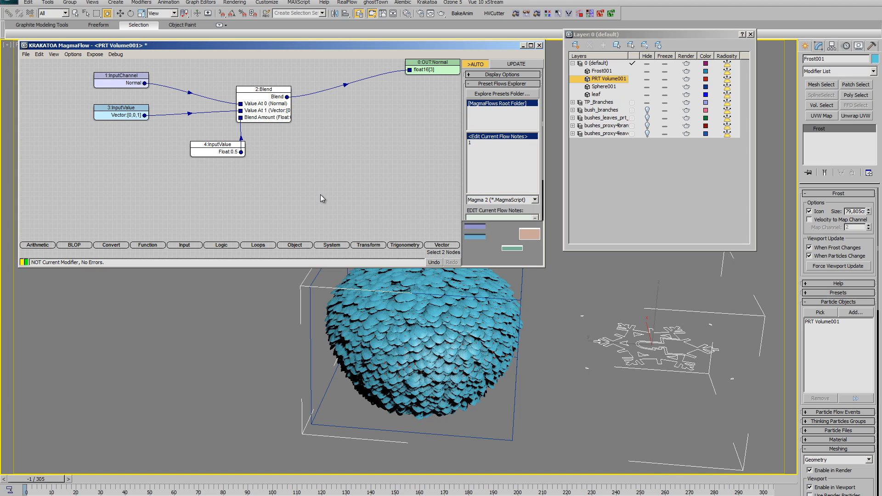
{"action": "left_click", "coordinate": [349, 194]}
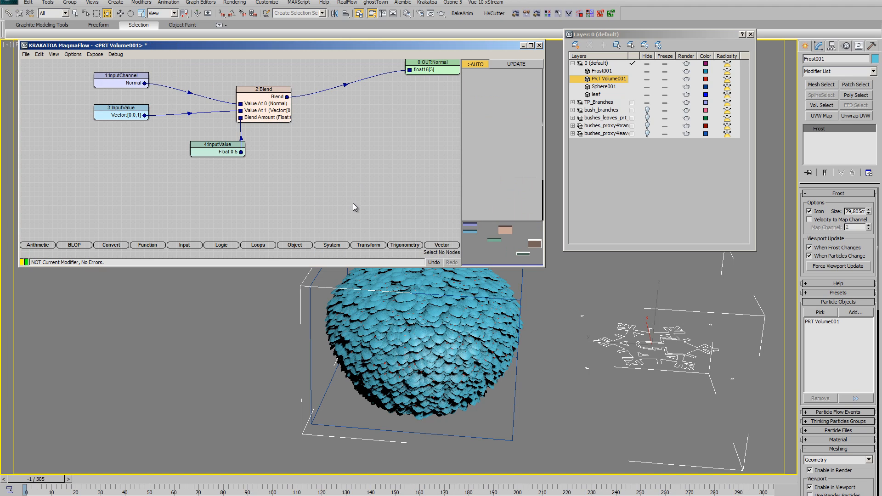
{"action": "key", "text": "ctrl+v"}
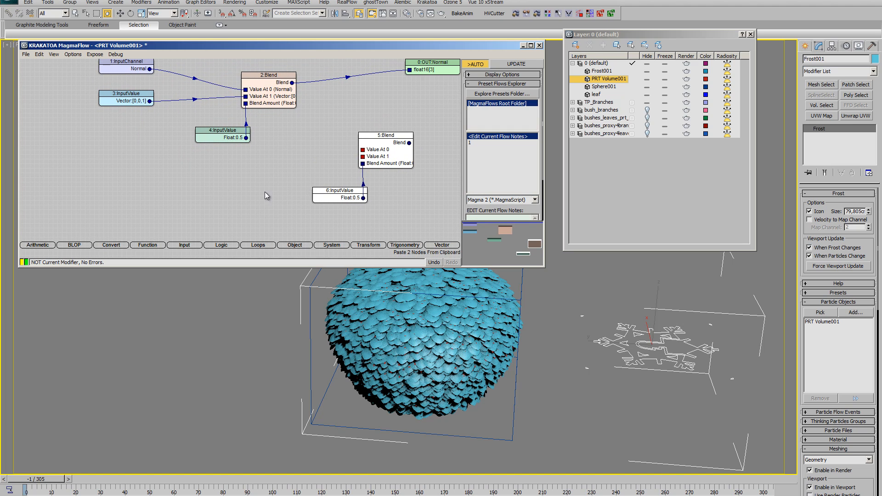
{"action": "left_click_drag", "start_coordinate": [229, 138], "coordinate": [193, 133]}
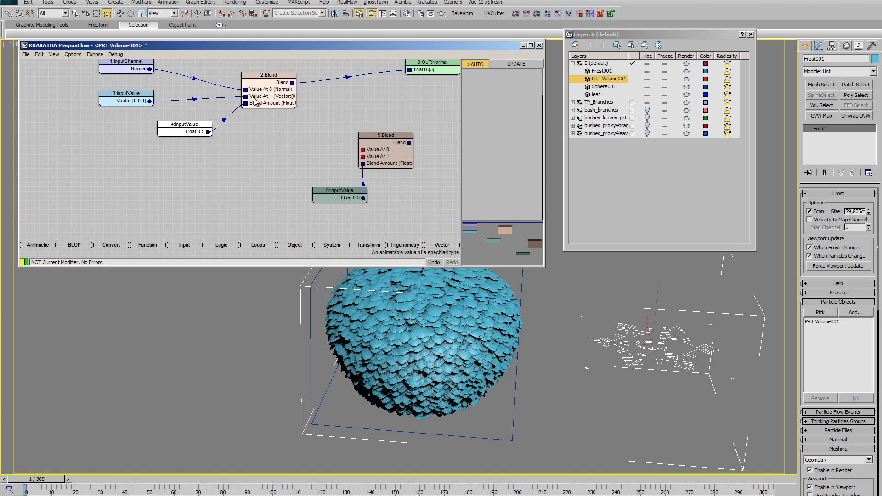
{"action": "left_click_drag", "start_coordinate": [292, 83], "coordinate": [363, 150]}
{"action": "middle_click_drag", "start_coordinate": [320, 165], "coordinate": [296, 158]}
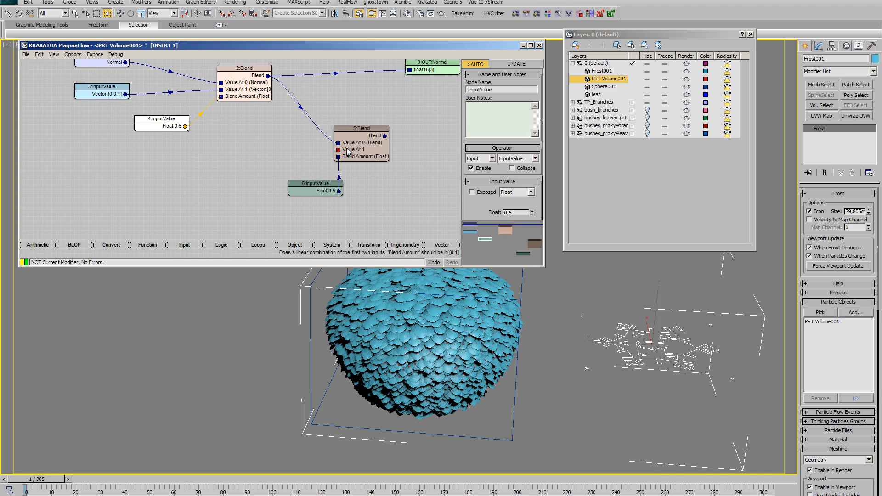
Add a Noise function node below the first Blend and change its operator to VecNoise
{"action": "left_click", "coordinate": [215, 214]}
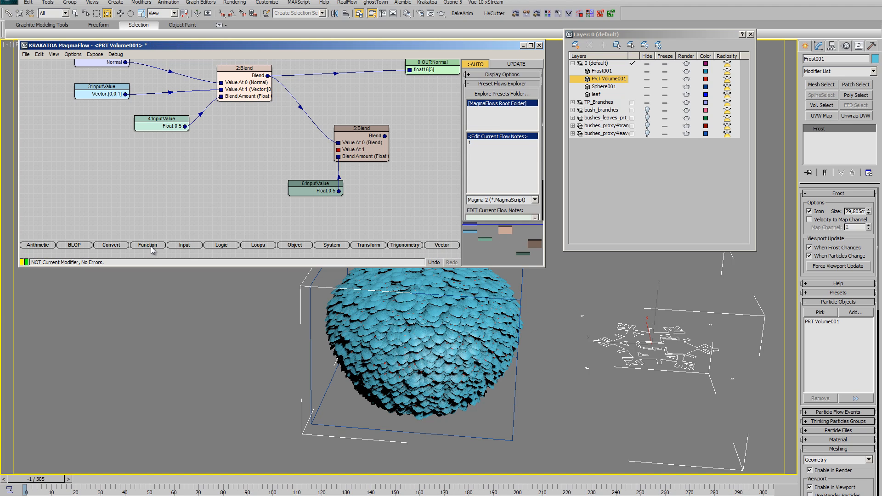
{"action": "left_click", "coordinate": [151, 247]}
{"action": "left_click_drag", "start_coordinate": [151, 213], "coordinate": [224, 159]}
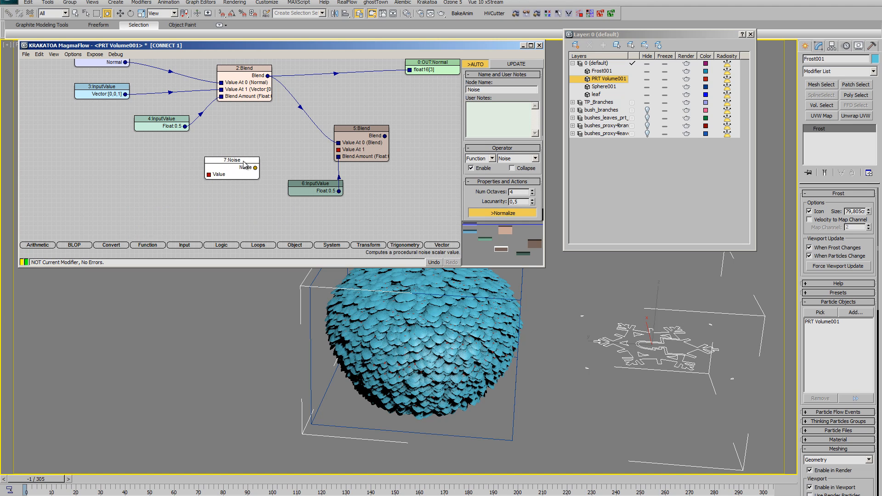
{"action": "left_click", "coordinate": [509, 158]}
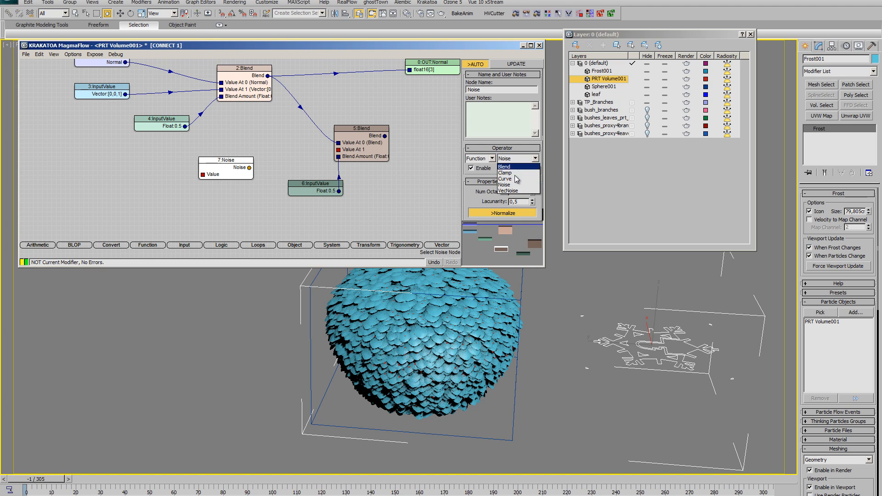
{"action": "left_click", "coordinate": [510, 194]}
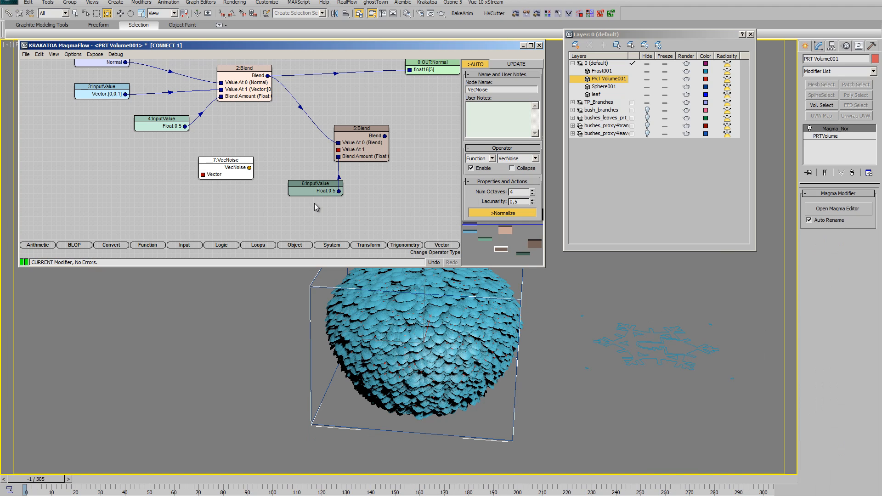
Place the VecNoise node between the two Blend nodes and connect its output to the second Blend's Value At 1
{"action": "mouse_move", "coordinate": [228, 199]}
{"action": "middle_mouse_down"}
{"action": "mouse_move", "coordinate": [246, 183]}
{"action": "mouse_move", "coordinate": [241, 188]}
{"action": "middle_mouse_up"}
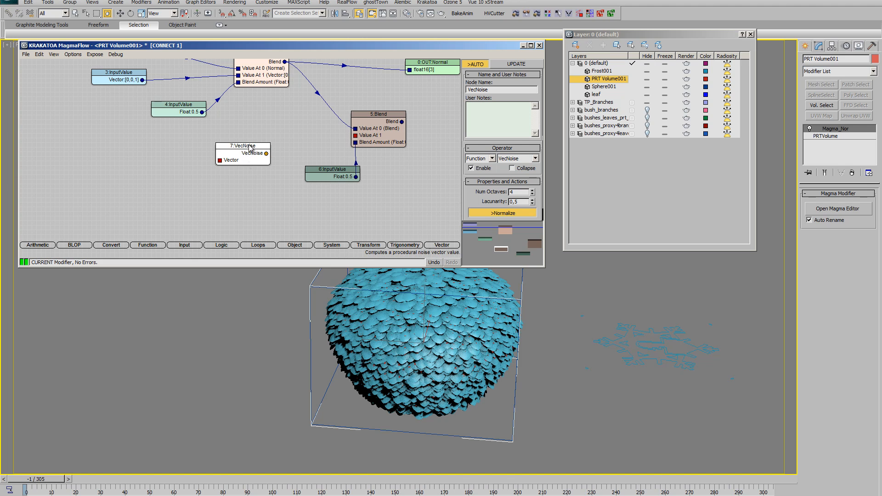
{"action": "mouse_move", "coordinate": [245, 146]}
{"action": "left_mouse_down"}
{"action": "mouse_move", "coordinate": [258, 145]}
{"action": "mouse_move", "coordinate": [245, 155]}
{"action": "left_mouse_up"}
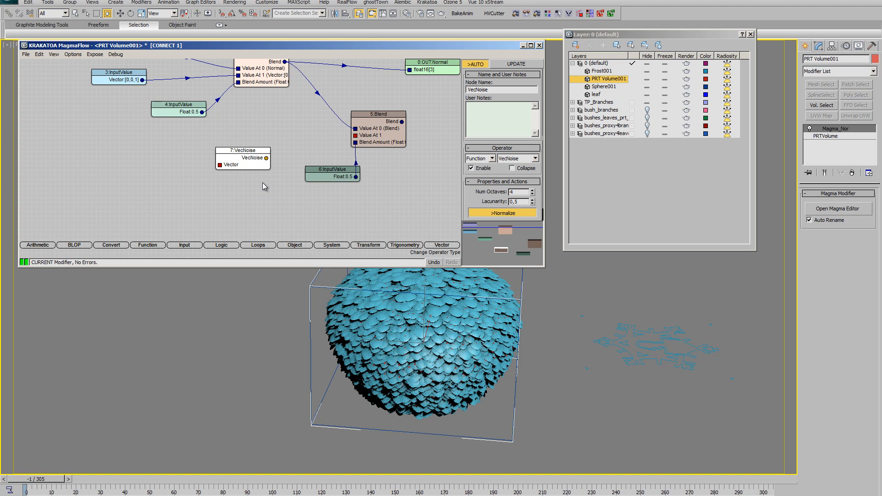
{"action": "middle_click_drag", "start_coordinate": [262, 188], "coordinate": [249, 201]}
{"action": "left_click_drag", "start_coordinate": [229, 167], "coordinate": [244, 163]}
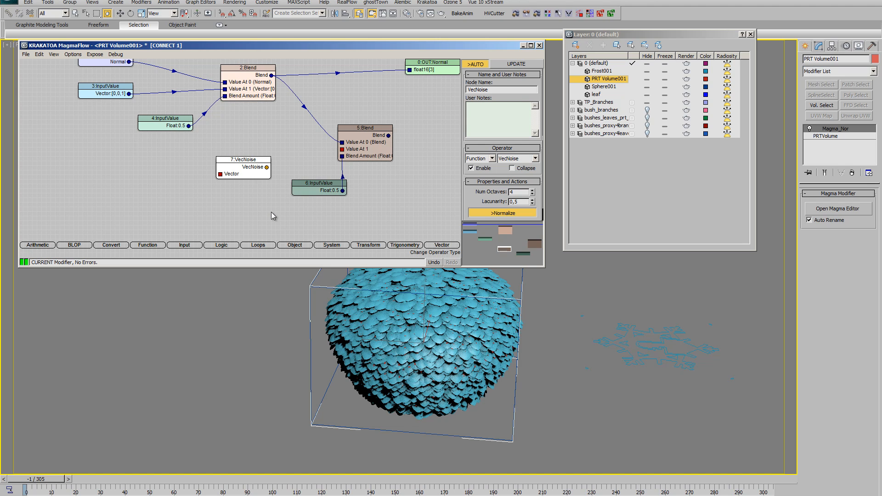
{"action": "middle_click_drag", "start_coordinate": [233, 213], "coordinate": [235, 215]}
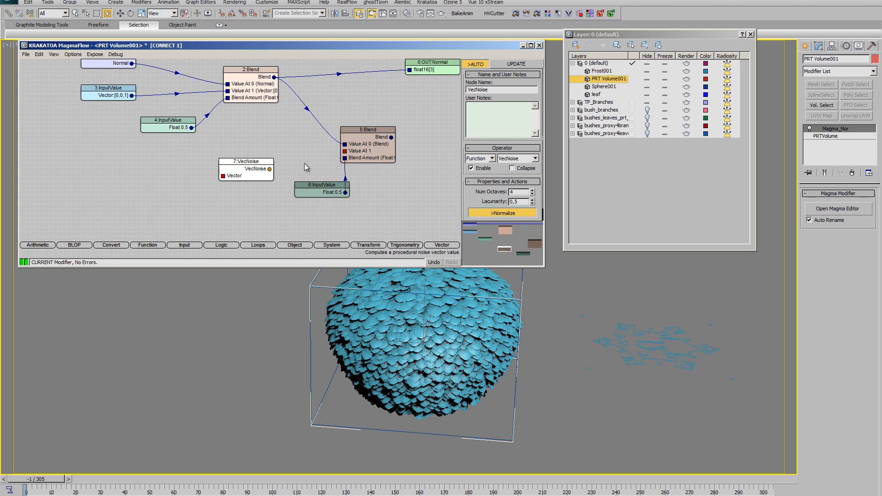
{"action": "left_click_drag", "start_coordinate": [270, 169], "coordinate": [343, 154]}
{"action": "middle_click_drag", "start_coordinate": [232, 208], "coordinate": [263, 217]}
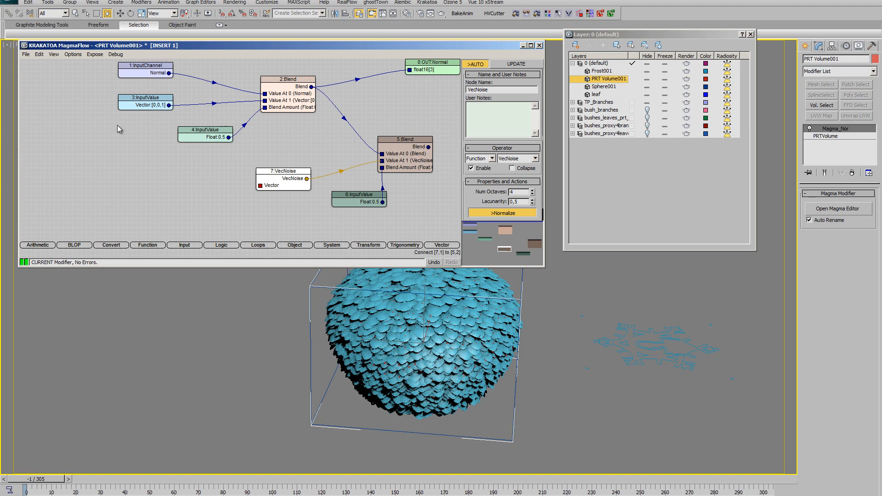
Add an InputChannel node reading the Position channel and connect it to the VecNoise node's Vector input
{"action": "left_click_drag", "start_coordinate": [148, 67], "coordinate": [143, 72]}
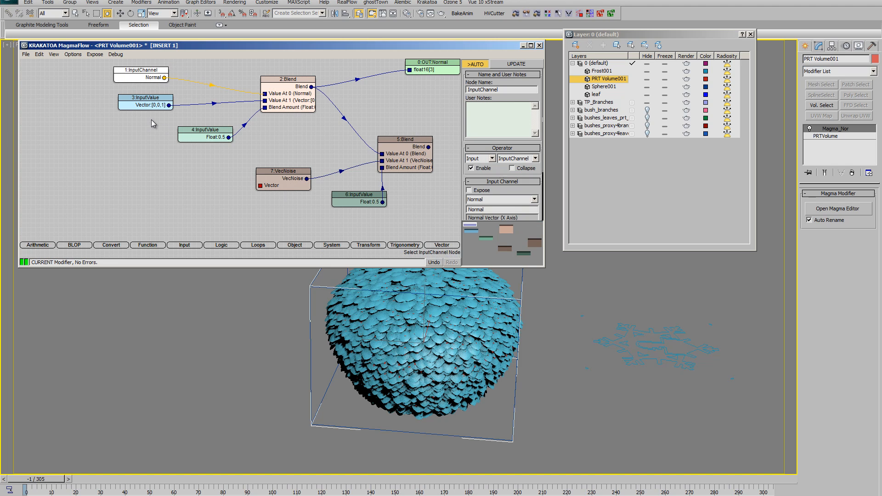
{"action": "left_click", "coordinate": [144, 190]}
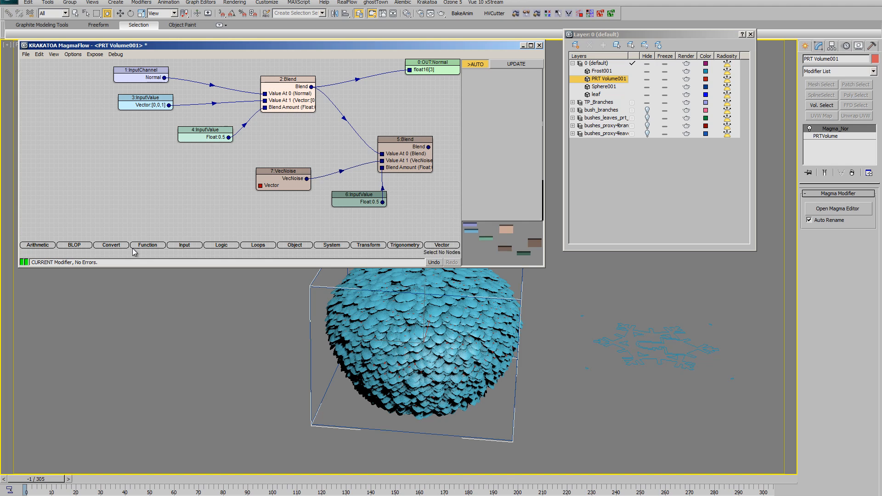
{"action": "left_click", "coordinate": [183, 246]}
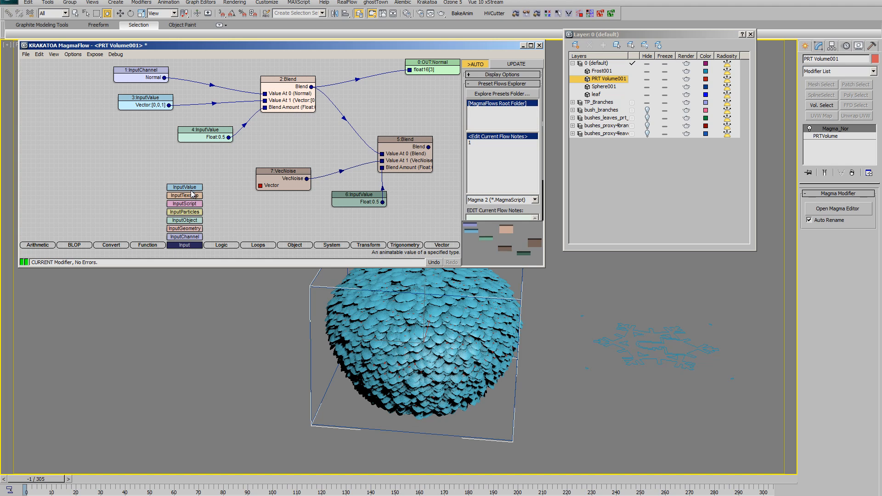
{"action": "mouse_move", "coordinate": [184, 236]}
{"action": "left_mouse_down"}
{"action": "mouse_move", "coordinate": [80, 149]}
{"action": "mouse_move", "coordinate": [166, 187]}
{"action": "left_mouse_up"}
{"action": "left_click", "coordinate": [501, 199]}
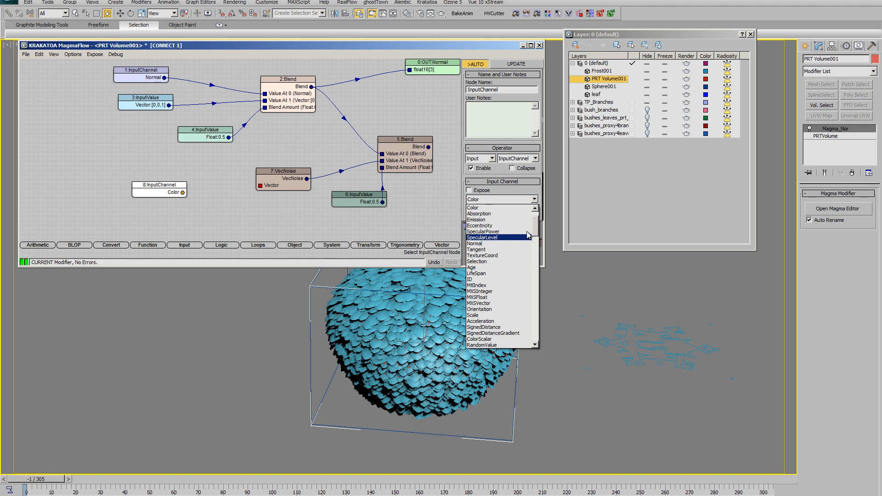
{"action": "scroll", "coordinate": [514, 220], "scroll_direction": "up", "scroll_amount": 2}
{"action": "left_click", "coordinate": [505, 214]}
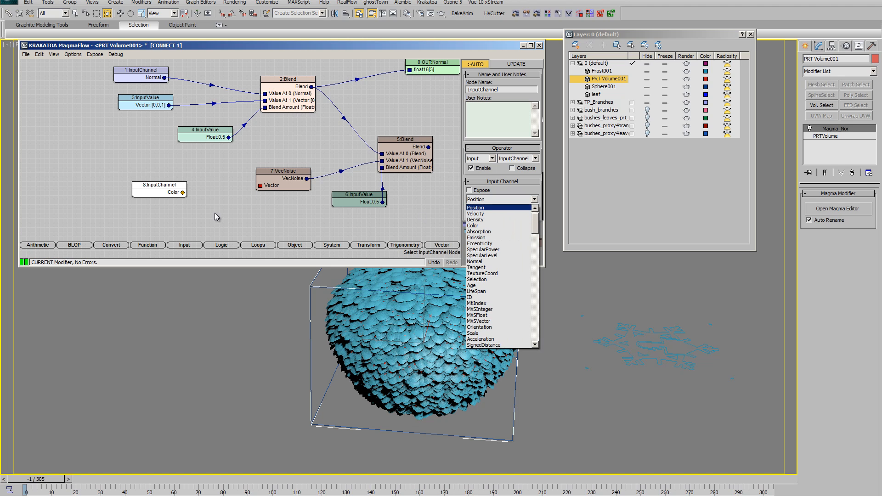
{"action": "left_click_drag", "start_coordinate": [180, 194], "coordinate": [258, 191]}
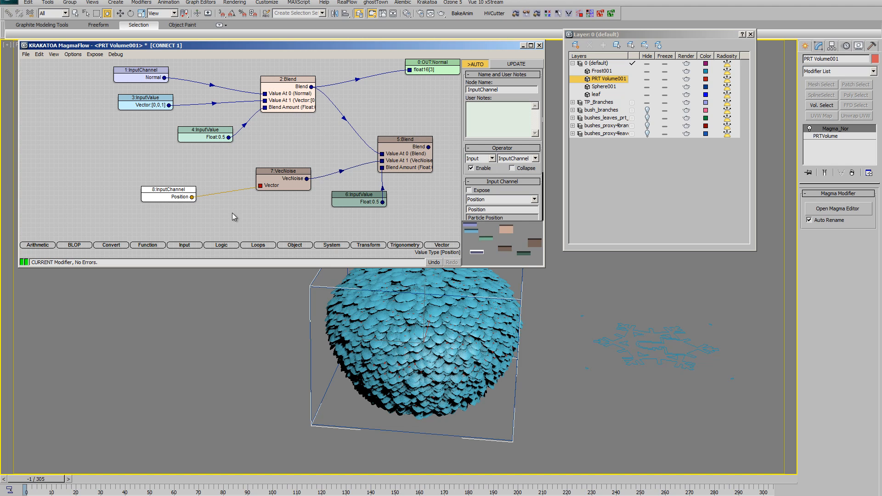
{"action": "left_click_drag", "start_coordinate": [168, 196], "coordinate": [176, 181]}
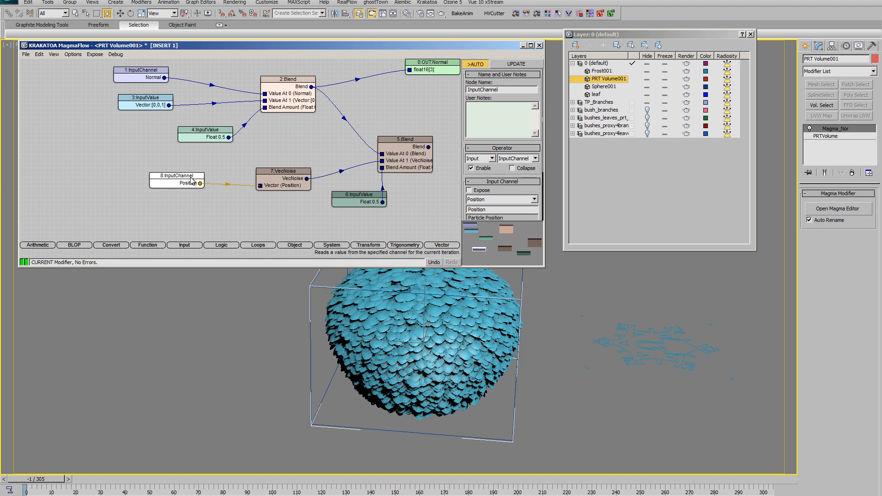
Rearrange the nodes feeding the second Blend and connect that Blend's output to the Normal output
{"action": "left_click_drag", "start_coordinate": [288, 173], "coordinate": [282, 169]}
{"action": "middle_click_drag", "start_coordinate": [333, 222], "coordinate": [264, 221]}
{"action": "left_click_drag", "start_coordinate": [284, 197], "coordinate": [226, 210]}
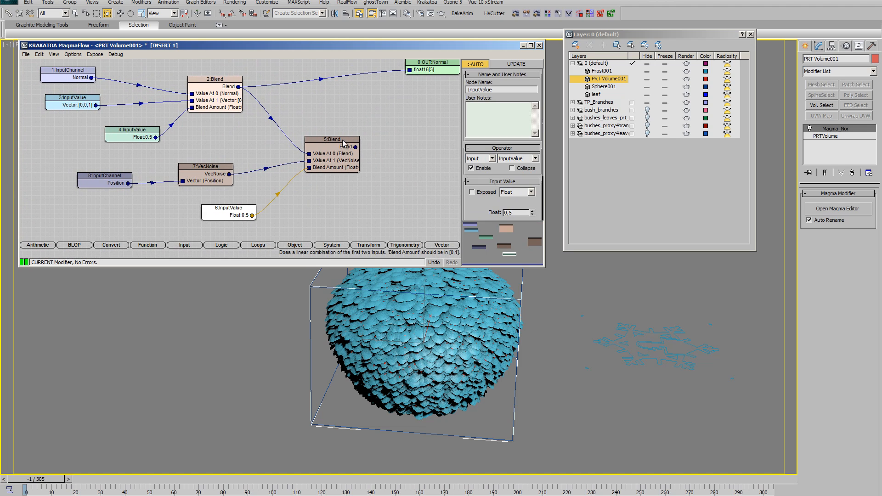
{"action": "left_click_drag", "start_coordinate": [343, 140], "coordinate": [410, 75]}
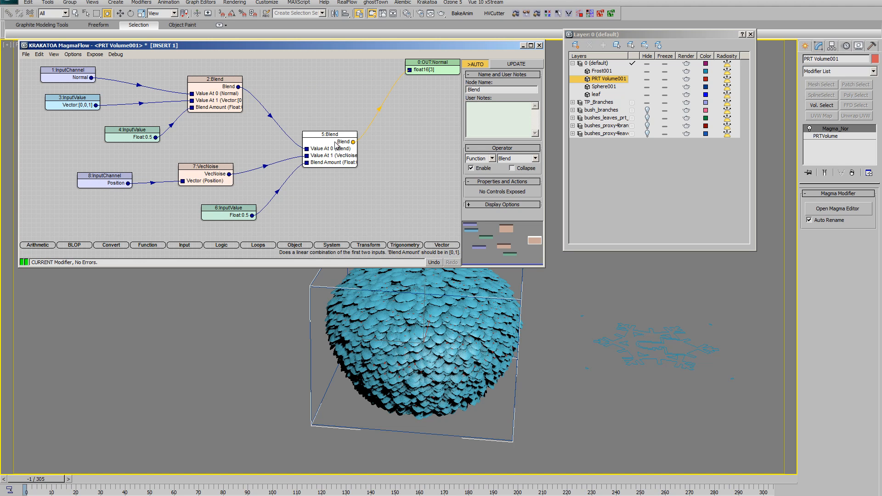
{"action": "left_click_drag", "start_coordinate": [334, 134], "coordinate": [344, 121]}
Select the Frost object, force a viewport update and inspect the leaves on the bush from a closer angle
{"action": "middle_click_drag", "start_coordinate": [548, 381], "coordinate": [504, 392]}
{"action": "key", "text": "w"}
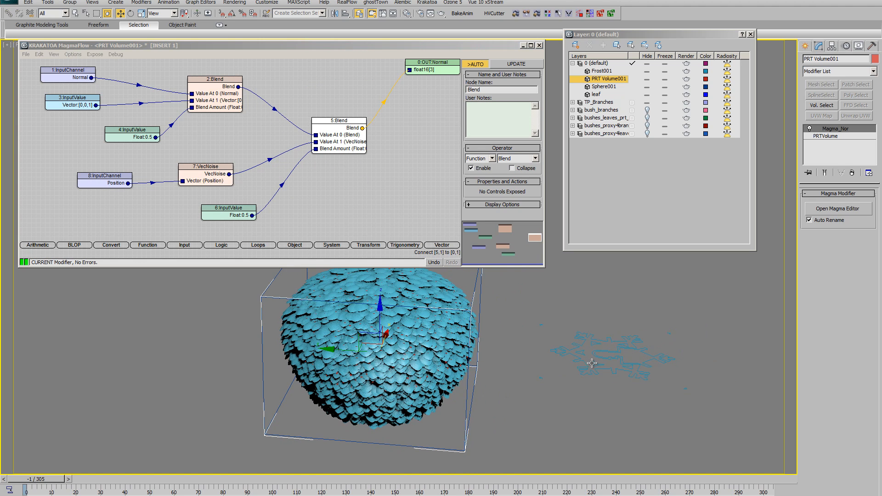
{"action": "left_click", "coordinate": [593, 363]}
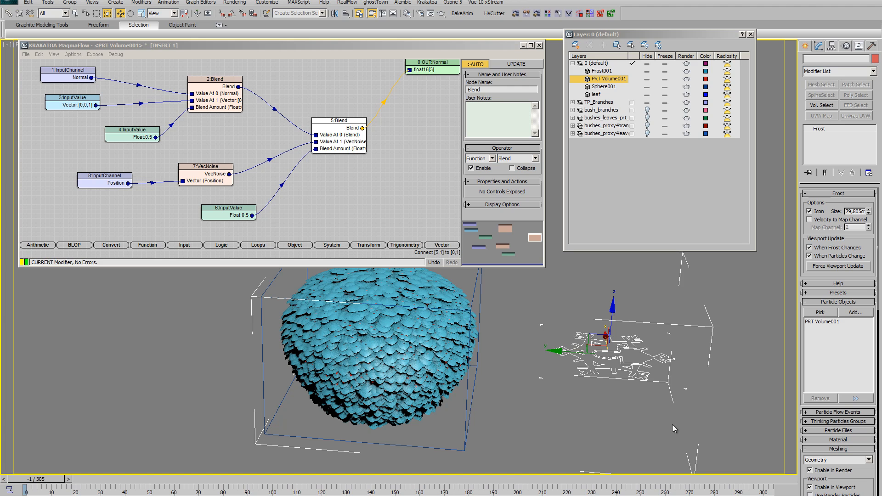
{"action": "left_click", "coordinate": [831, 266]}
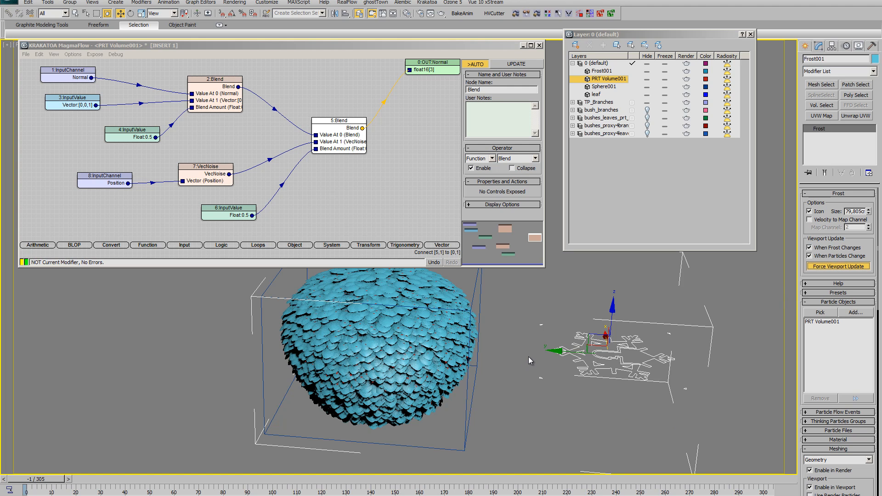
{"action": "middle_click_drag", "start_coordinate": [467, 362], "coordinate": [466, 394], "text": "alt"}
Expose the Float InputValue nodes that drive both Blend amounts as parameters of the Magma modifier
{"action": "middle_click_drag", "start_coordinate": [231, 198], "coordinate": [344, 208]}
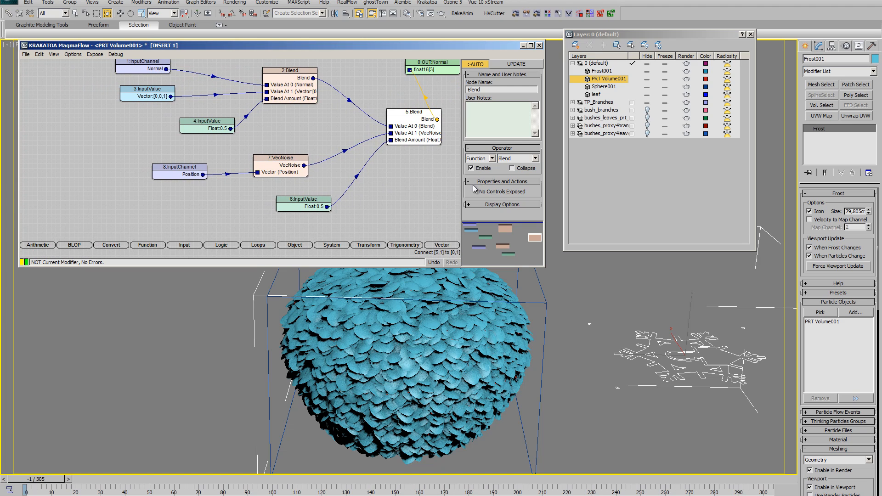
{"action": "left_click", "coordinate": [230, 125]}
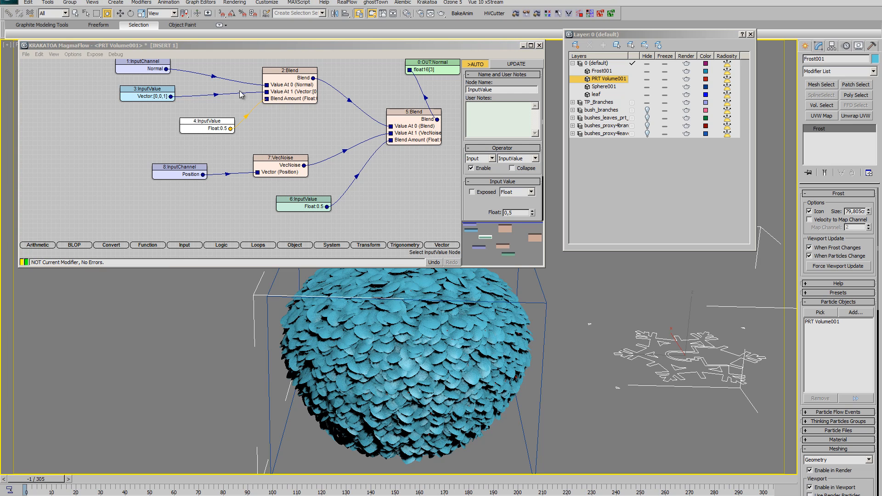
{"action": "left_click_drag", "start_coordinate": [213, 121], "coordinate": [199, 121]}
{"action": "left_click_drag", "start_coordinate": [291, 199], "coordinate": [273, 203]}
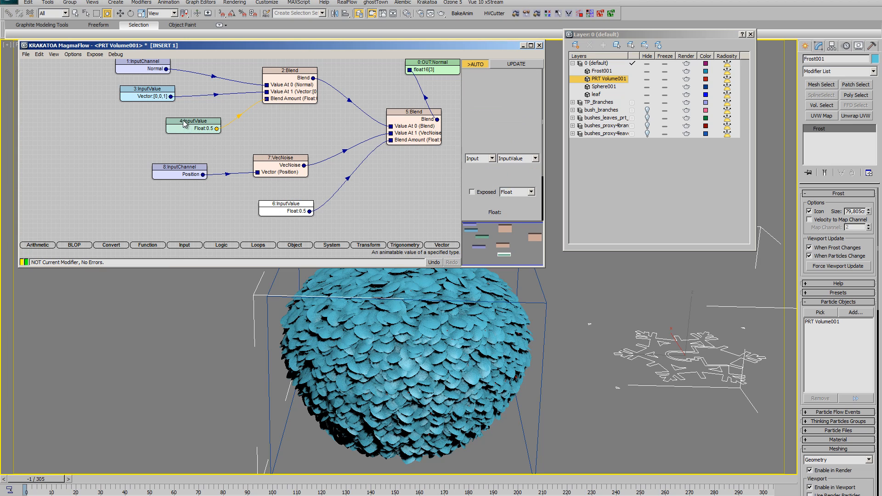
{"action": "left_click", "coordinate": [284, 207]}
{"action": "left_click_drag", "start_coordinate": [480, 212], "coordinate": [483, 184]}
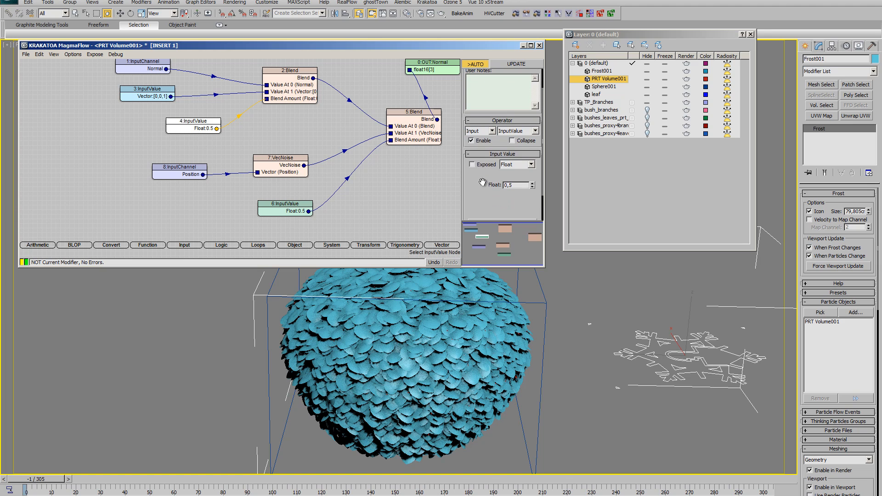
{"action": "left_click", "coordinate": [481, 165]}
{"action": "left_click", "coordinate": [285, 207]}
{"action": "left_click_drag", "start_coordinate": [285, 209], "coordinate": [282, 209]}
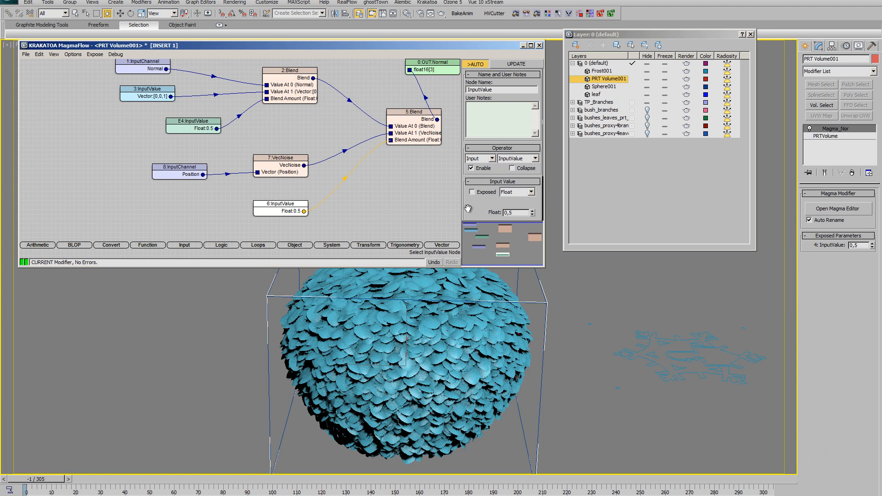
{"action": "left_click", "coordinate": [479, 193]}
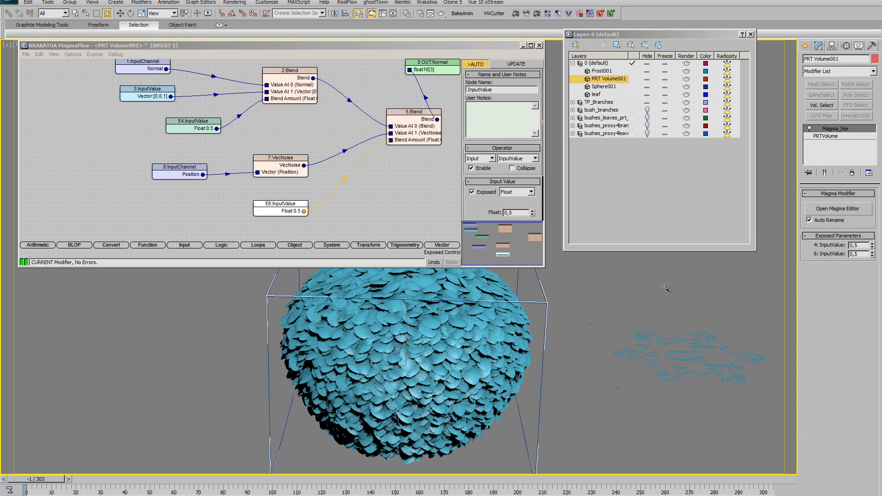
Set the exposed InputValue controlling the noise Blend amount to 0.3
{"action": "middle_click_drag", "start_coordinate": [434, 366], "coordinate": [480, 382]}
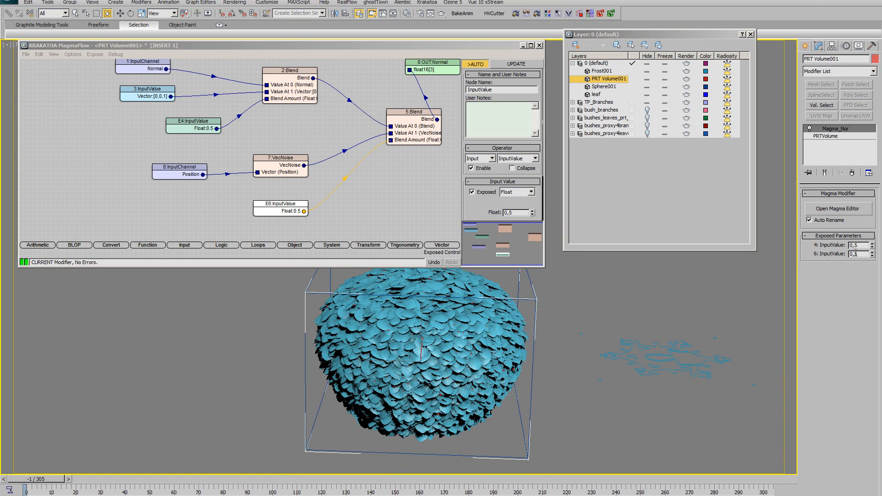
{"action": "type", "text": "3"}
{"action": "key", "text": "Return"}
Force a Frost viewport update with the reduced noise amount and orbit around the bush to check the leaves
{"action": "middle_click_drag", "start_coordinate": [594, 368], "coordinate": [575, 377]}
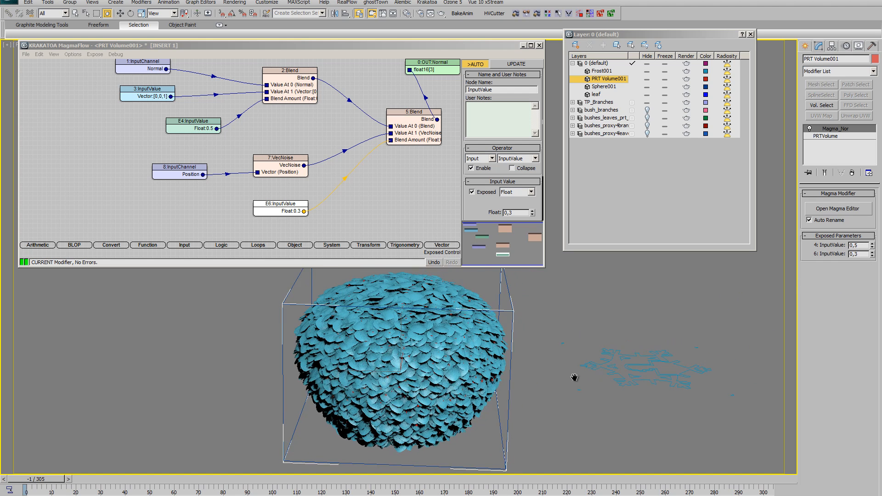
{"action": "key", "text": "w"}
{"action": "left_click", "coordinate": [635, 381]}
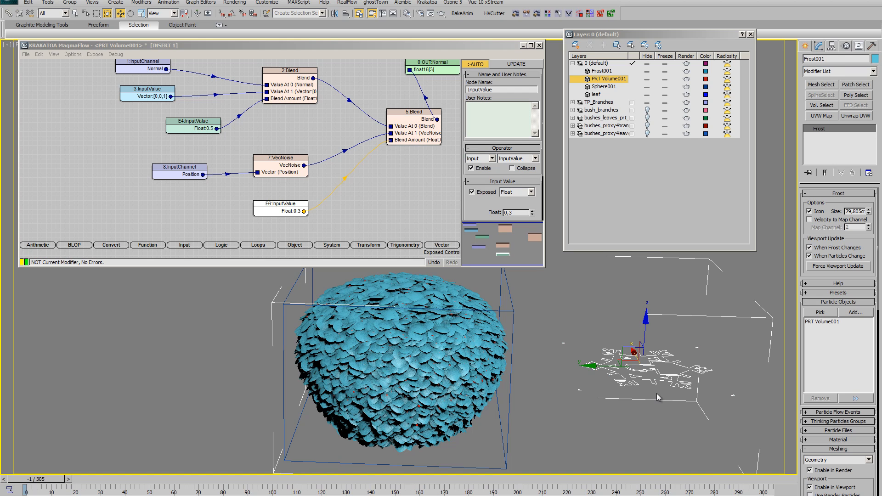
{"action": "left_click", "coordinate": [812, 268]}
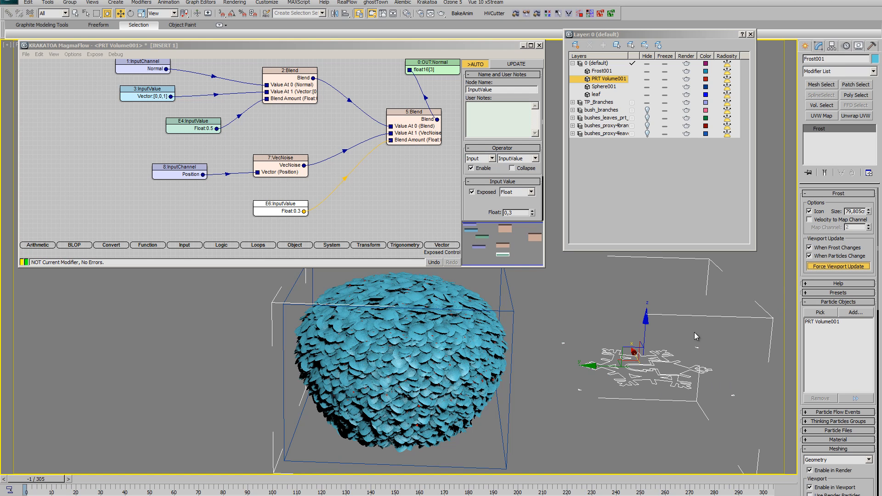
{"action": "middle_click_drag", "start_coordinate": [416, 382], "coordinate": [450, 370], "text": "alt"}
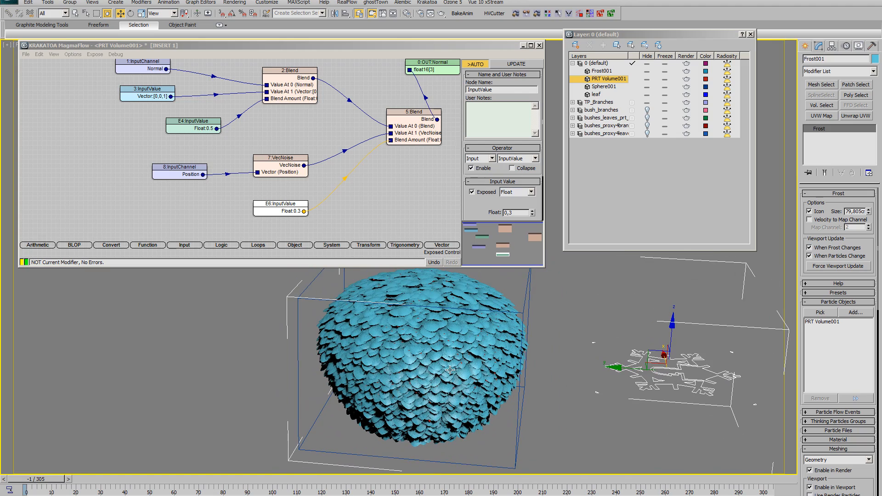
Move the VecNoise, Position, noise amount and both Blend nodes away from the Normal output to free space before it
{"action": "left_click_drag", "start_coordinate": [296, 207], "coordinate": [255, 198]}
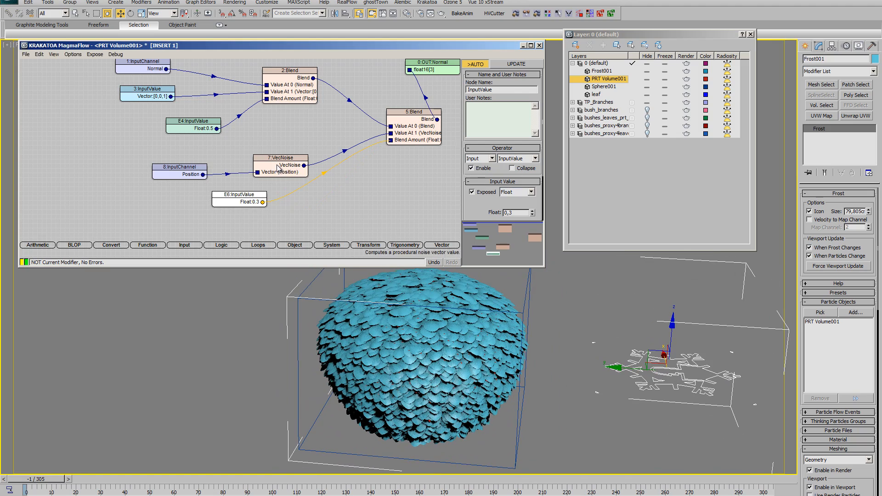
{"action": "left_click_drag", "start_coordinate": [204, 173], "coordinate": [167, 168]}
{"action": "left_click_drag", "start_coordinate": [283, 158], "coordinate": [236, 153]}
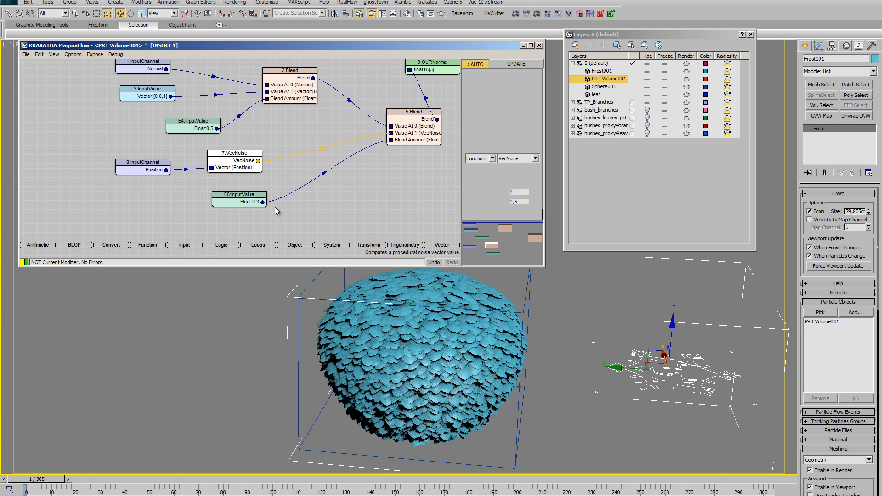
{"action": "scroll", "coordinate": [454, 348], "scroll_direction": "down", "scroll_amount": 3}
{"action": "scroll", "coordinate": [496, 366], "scroll_direction": "up", "scroll_amount": 4}
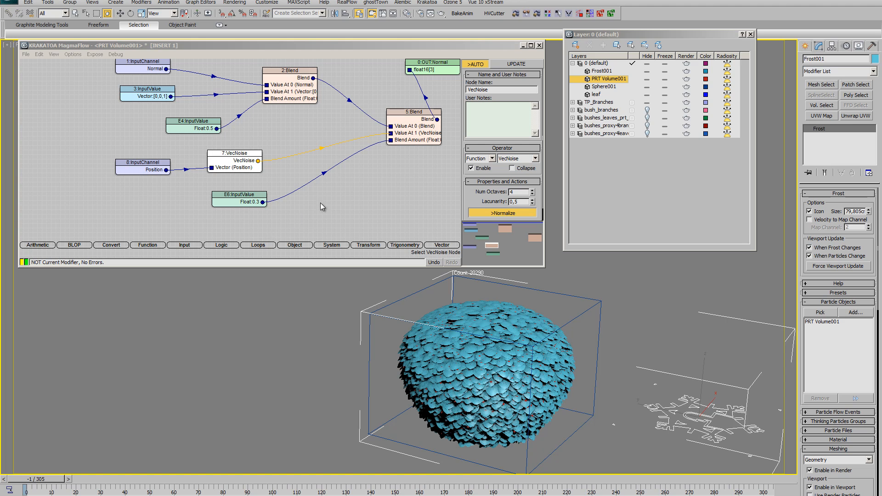
{"action": "left_click_drag", "start_coordinate": [411, 118], "coordinate": [356, 114]}
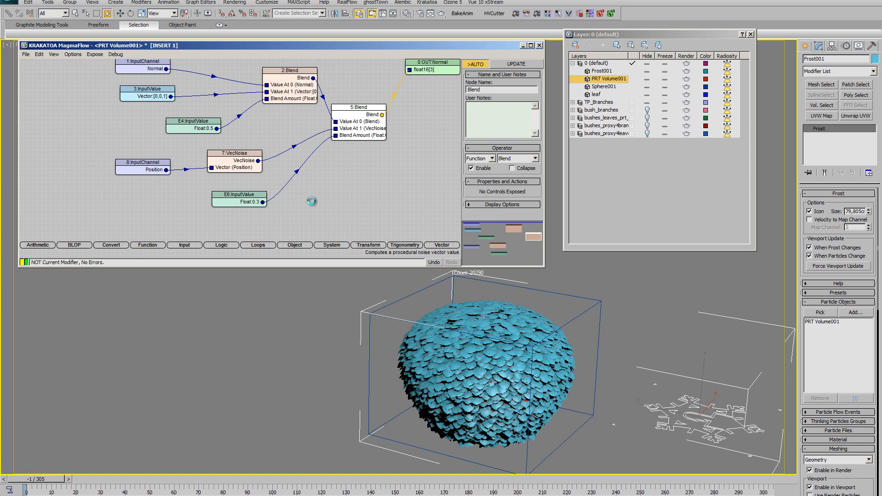
{"action": "left_click_drag", "start_coordinate": [142, 162], "coordinate": [105, 153]}
{"action": "left_click_drag", "start_coordinate": [226, 161], "coordinate": [193, 152]}
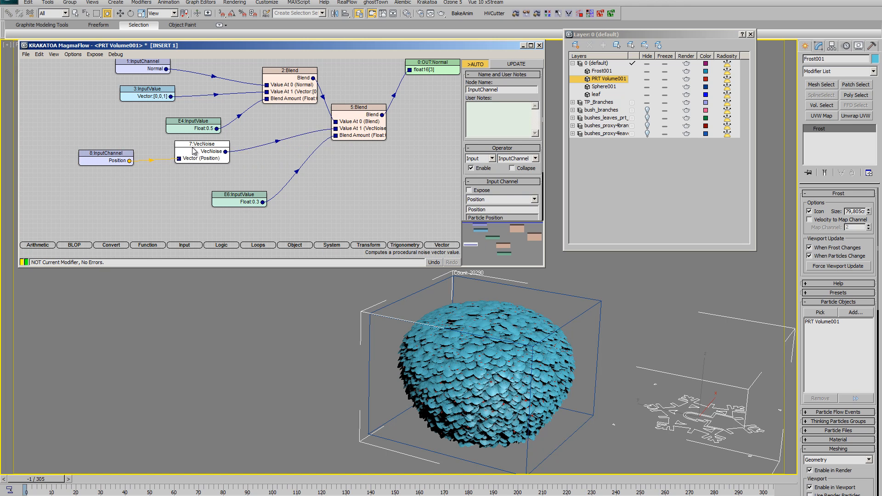
{"action": "left_click_drag", "start_coordinate": [241, 195], "coordinate": [191, 190]}
{"action": "left_click_drag", "start_coordinate": [287, 76], "coordinate": [253, 69]}
{"action": "left_click_drag", "start_coordinate": [364, 130], "coordinate": [346, 116]}
{"action": "middle_click_drag", "start_coordinate": [325, 181], "coordinate": [300, 169]}
Add a second output node to the Magma flow, writing the float32 Selection channel
{"action": "left_click", "coordinate": [393, 168]}
{"action": "right_click", "coordinate": [382, 118]}
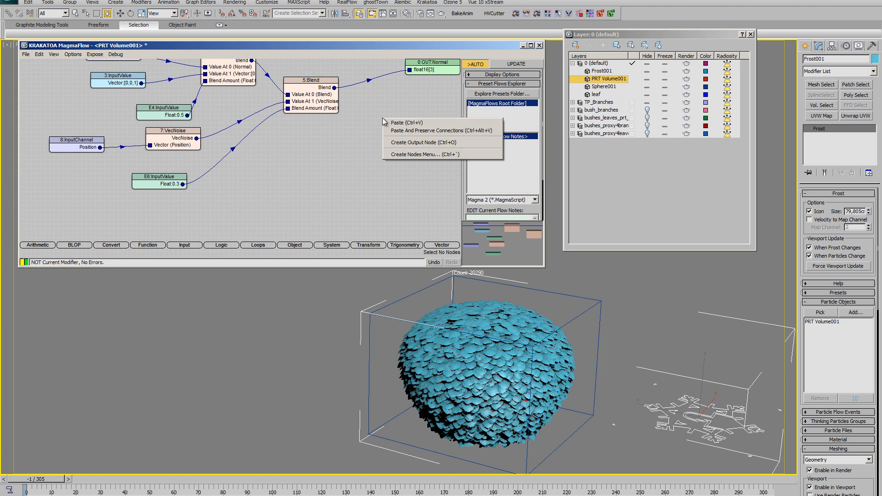
{"action": "left_click", "coordinate": [413, 155]}
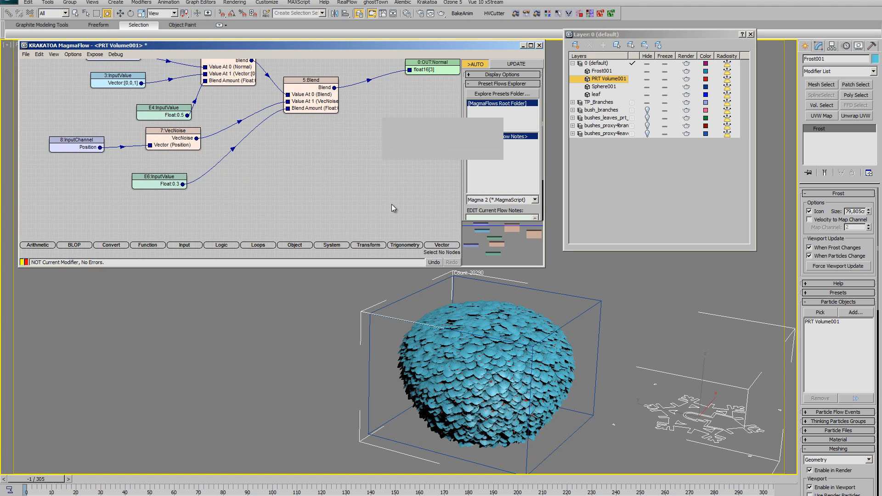
{"action": "middle_click_drag", "start_coordinate": [341, 191], "coordinate": [348, 179]}
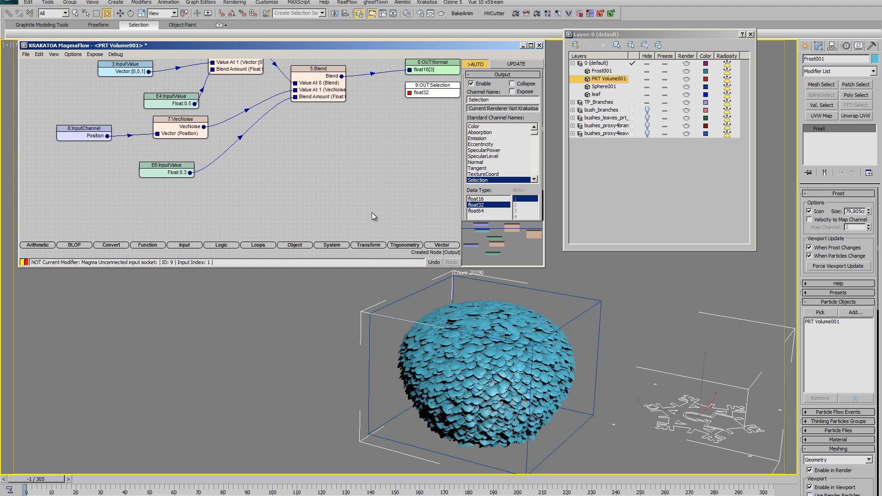
Add an InputTexmap node to the flow and place it in the free space below the noise amount node
{"action": "left_click", "coordinate": [187, 246]}
{"action": "left_click_drag", "start_coordinate": [184, 196], "coordinate": [267, 175]}
{"action": "left_click", "coordinate": [340, 209]}
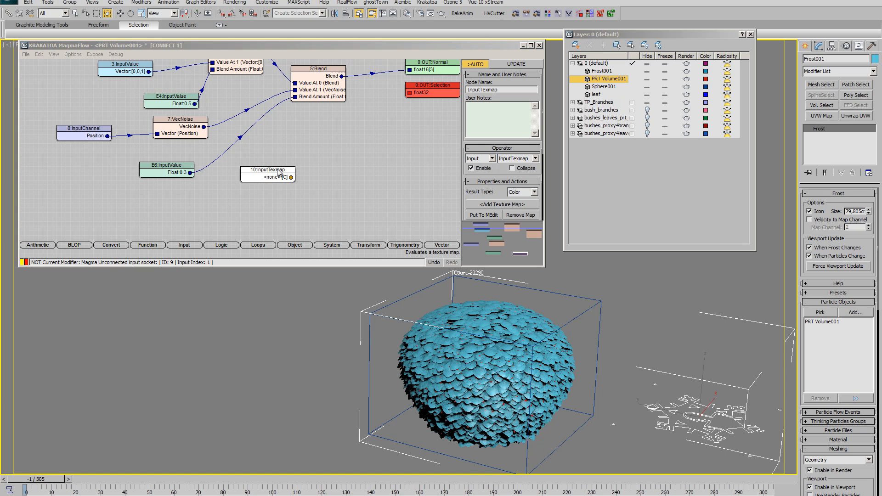
{"action": "left_click_drag", "start_coordinate": [278, 173], "coordinate": [260, 182]}
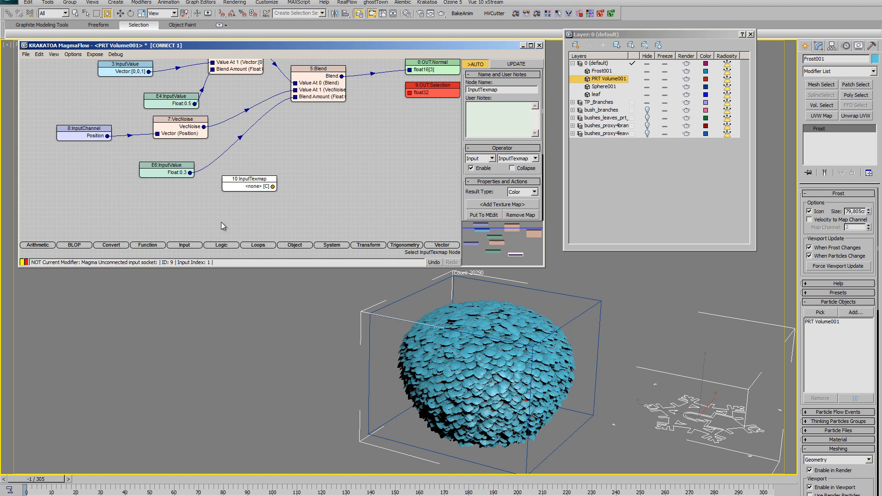
Insert a Breakout node fed by the InputTexmap node and connect its X component to the Selection output
{"action": "left_click", "coordinate": [143, 245]}
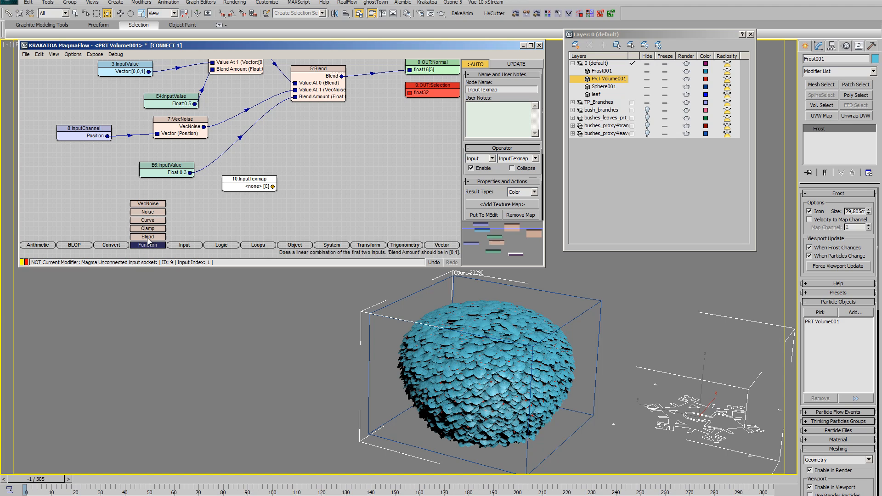
{"action": "left_click", "coordinate": [106, 245]}
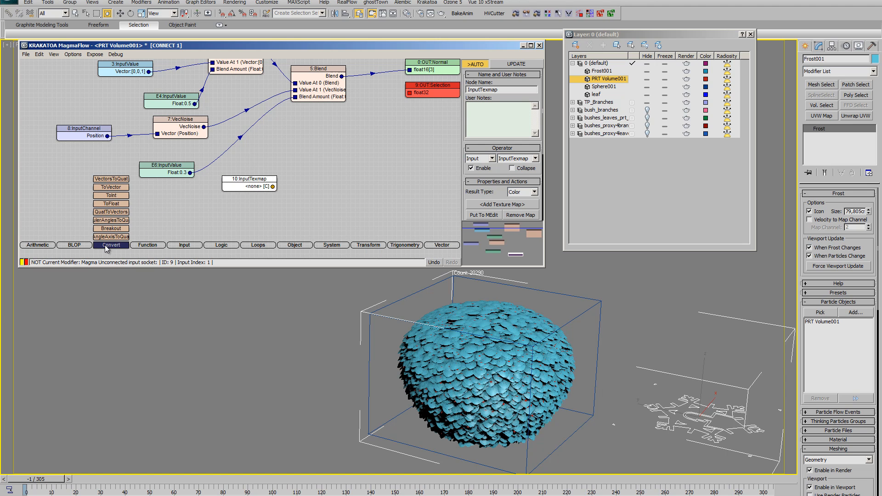
{"action": "left_click_drag", "start_coordinate": [117, 228], "coordinate": [368, 160]}
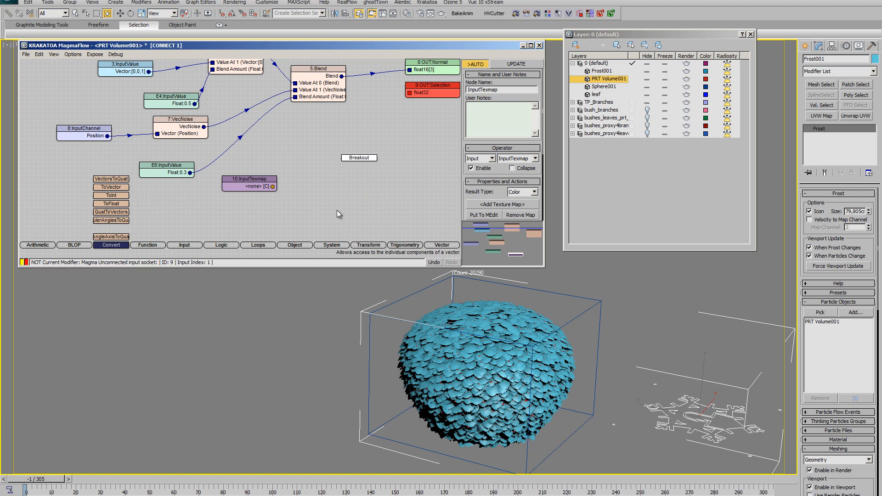
{"action": "left_click_drag", "start_coordinate": [337, 210], "coordinate": [410, 92]}
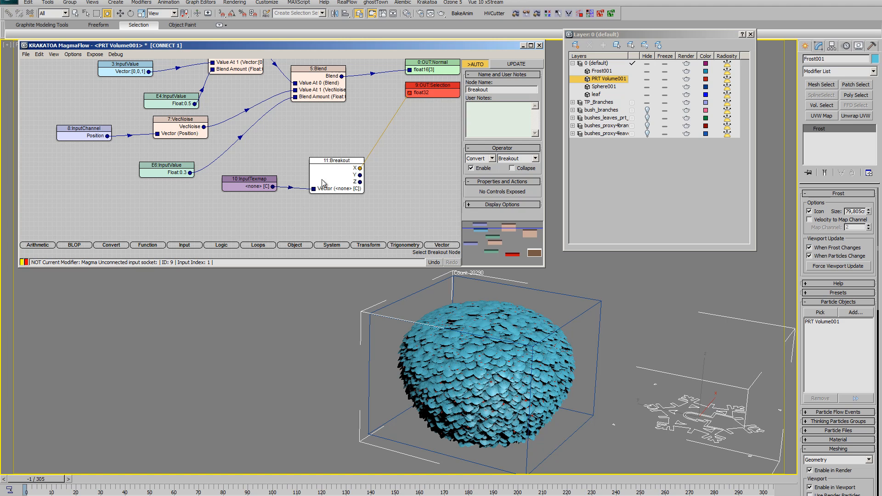
{"action": "left_click_drag", "start_coordinate": [338, 167], "coordinate": [352, 139]}
{"action": "left_click_drag", "start_coordinate": [259, 185], "coordinate": [260, 190]}
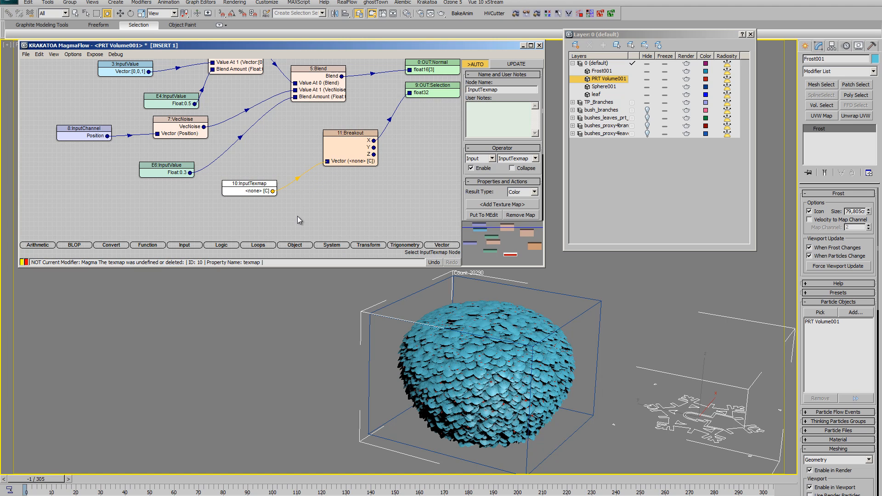
Assign a Noise map to the InputTexmap node and put it into a Material Editor slot for editing
{"action": "scroll", "coordinate": [475, 193], "scroll_direction": "down", "scroll_amount": 3}
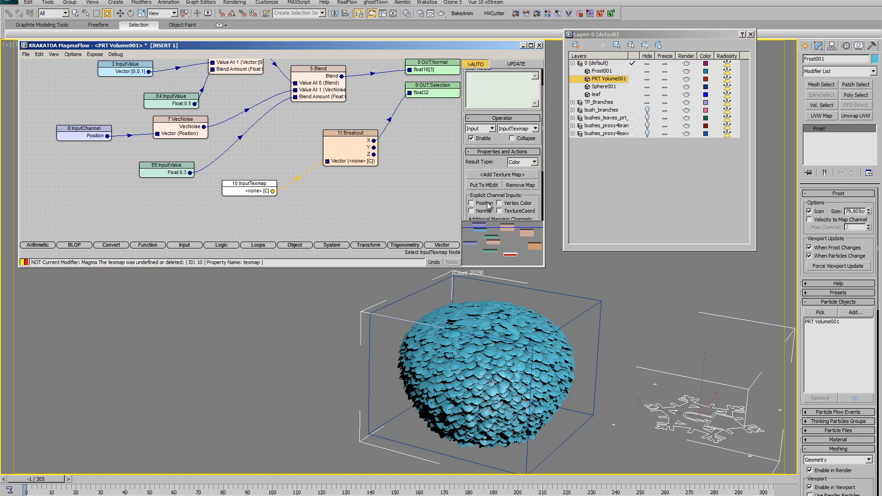
{"action": "left_click", "coordinate": [406, 14]}
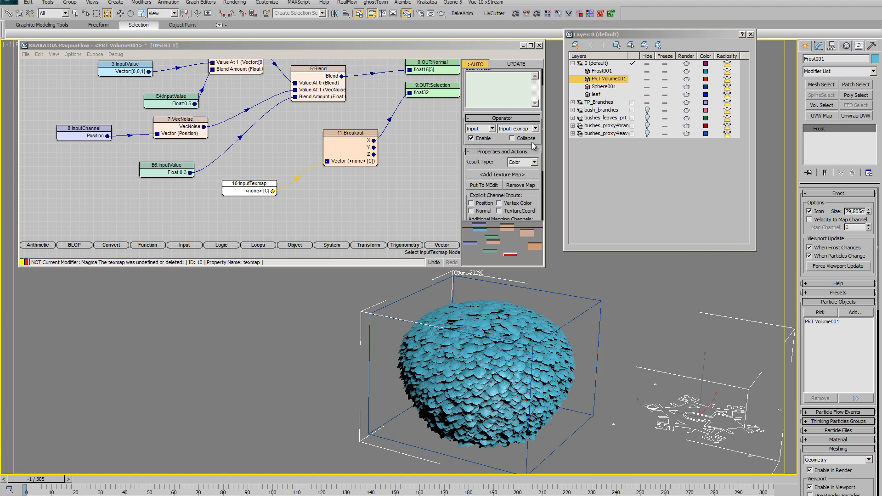
{"action": "left_click", "coordinate": [606, 177]}
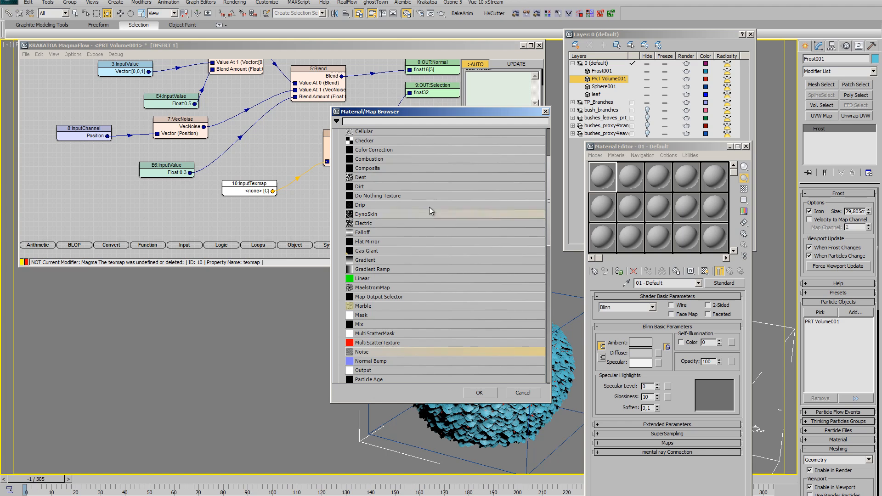
{"action": "double_click", "coordinate": [364, 352]}
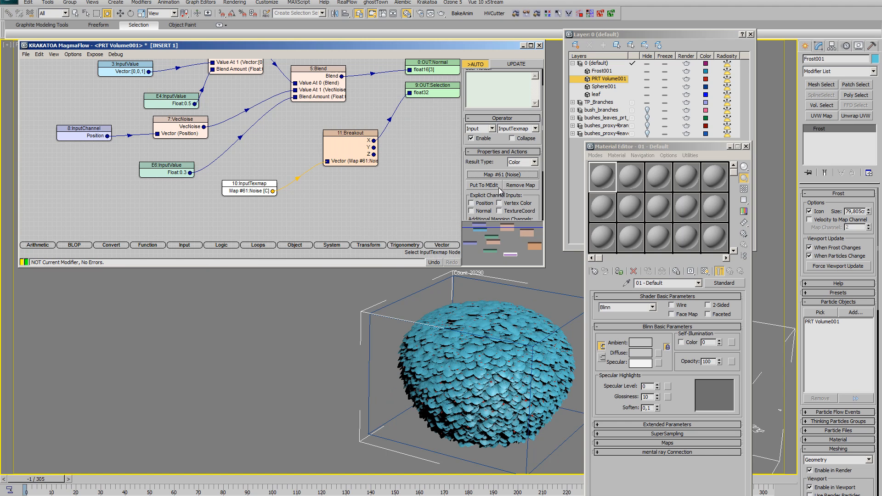
{"action": "left_click", "coordinate": [477, 185]}
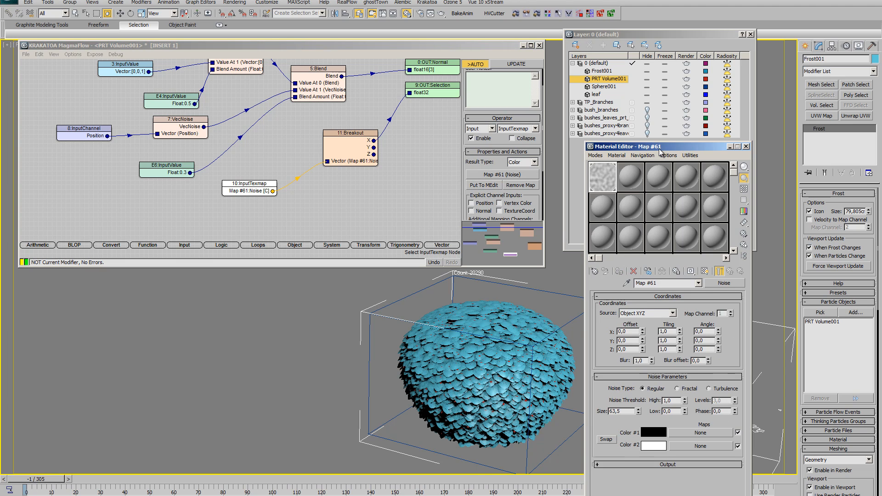
{"action": "left_click_drag", "start_coordinate": [664, 146], "coordinate": [673, 104]}
Set the Noise map's low threshold to 0.5, noise type to Fractal and size to 30
{"action": "double_click", "coordinate": [683, 369]}
{"action": "type", "text": "0,5"}
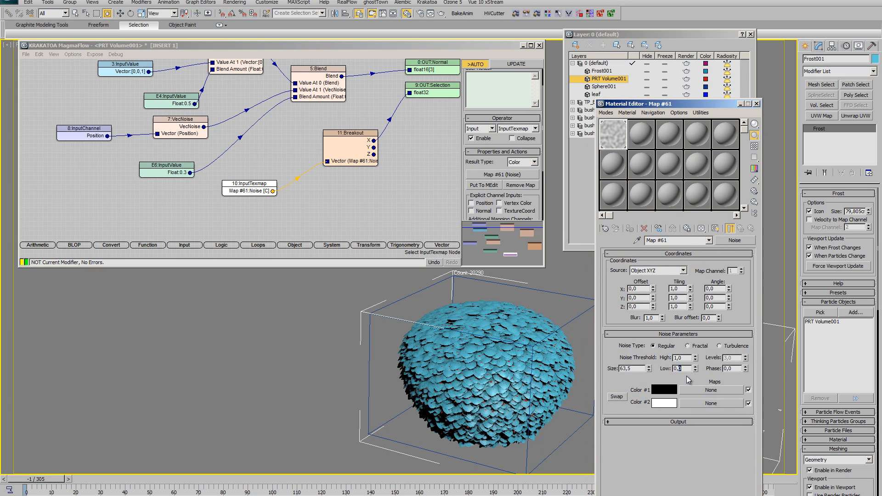
{"action": "key", "text": "Tab"}
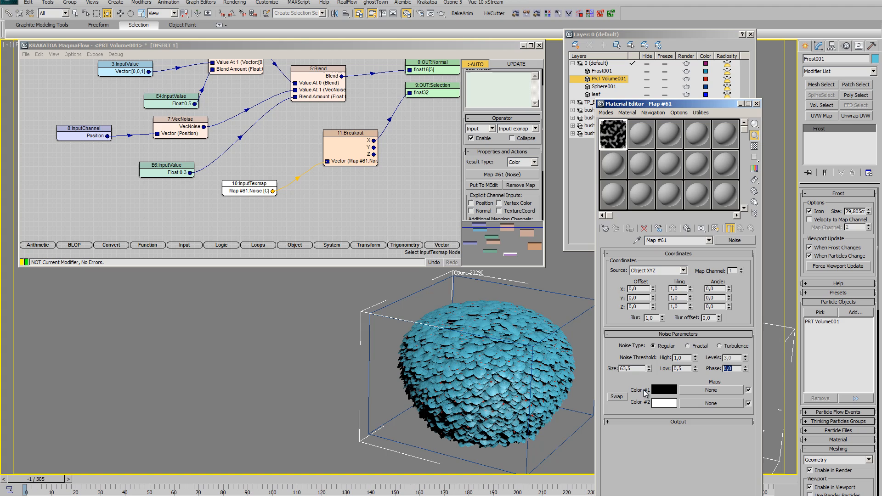
{"action": "left_click", "coordinate": [687, 346]}
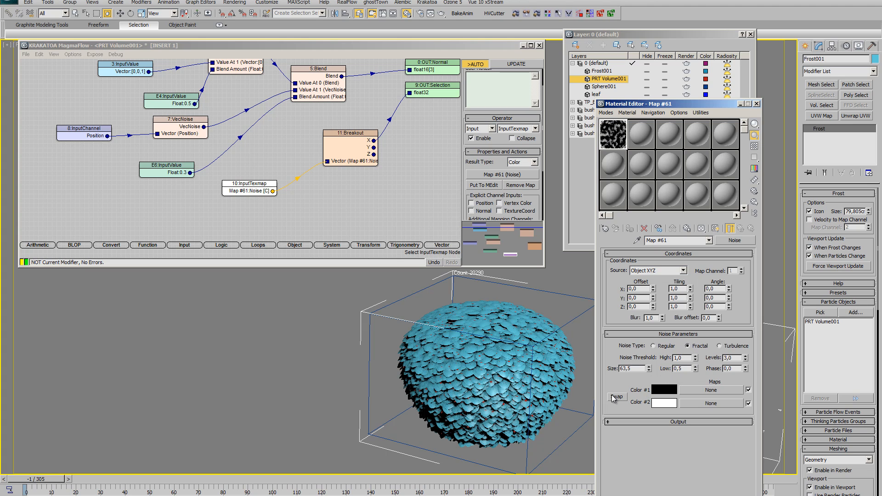
{"action": "key", "text": "Tab"}
{"action": "type", "text": "30"}
{"action": "key", "text": "Tab"}
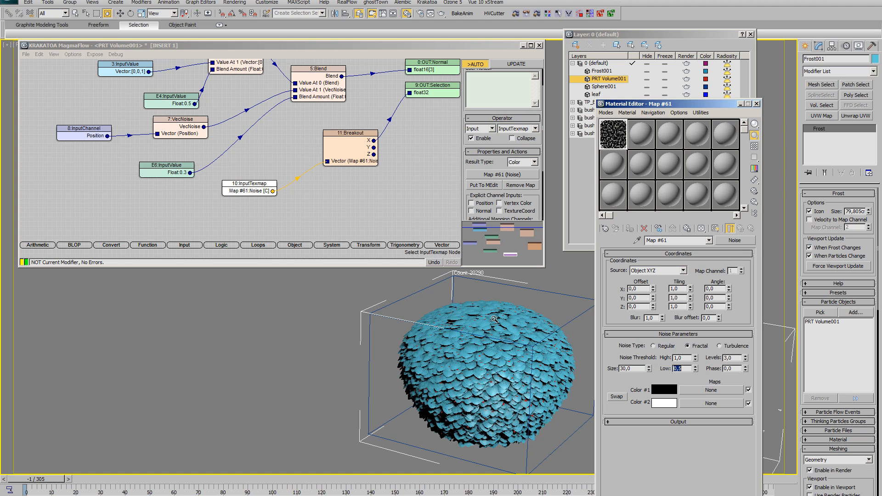
{"action": "middle_click_drag", "start_coordinate": [523, 363], "coordinate": [447, 372]}
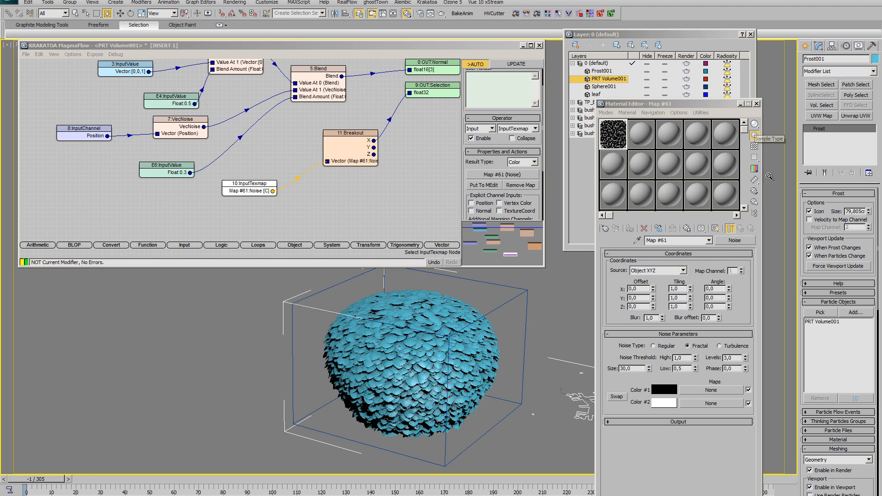
{"action": "middle_click_drag", "start_coordinate": [484, 355], "coordinate": [498, 381], "text": "alt"}
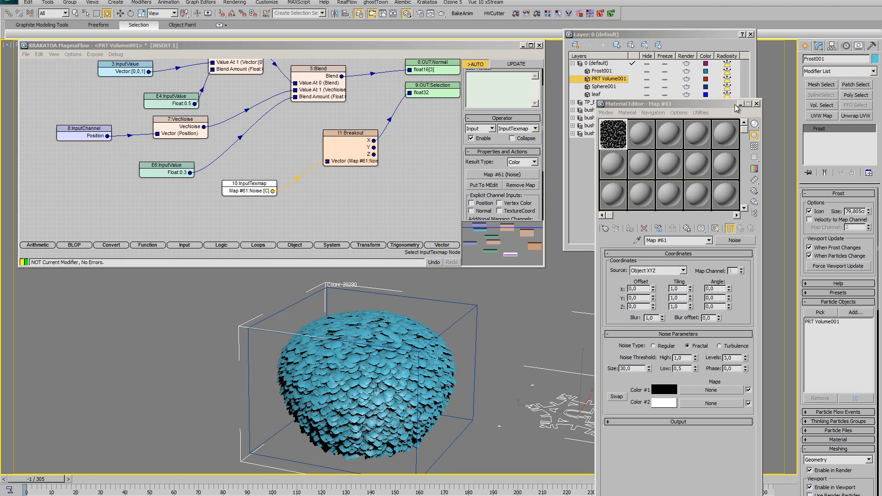
{"action": "left_click_drag", "start_coordinate": [721, 106], "coordinate": [726, 100]}
{"action": "middle_click_drag", "start_coordinate": [408, 386], "coordinate": [414, 373], "text": "alt"}
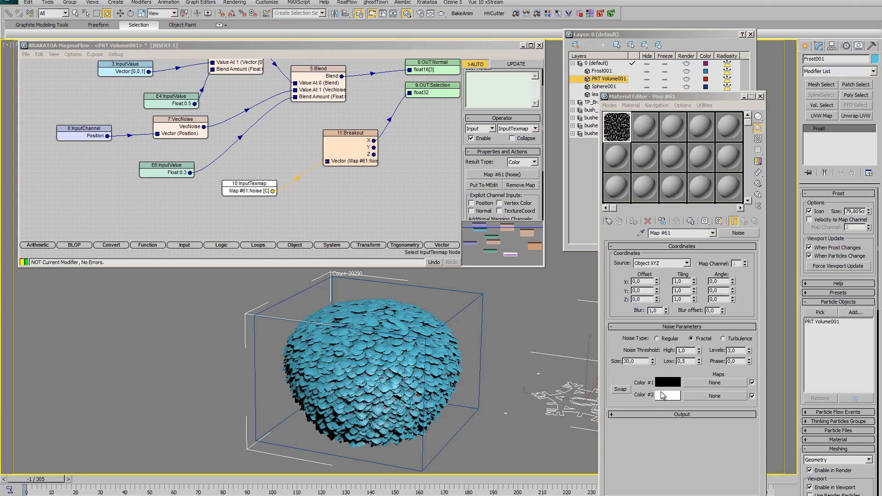
{"action": "scroll", "coordinate": [468, 364], "scroll_direction": "up", "scroll_amount": 2}
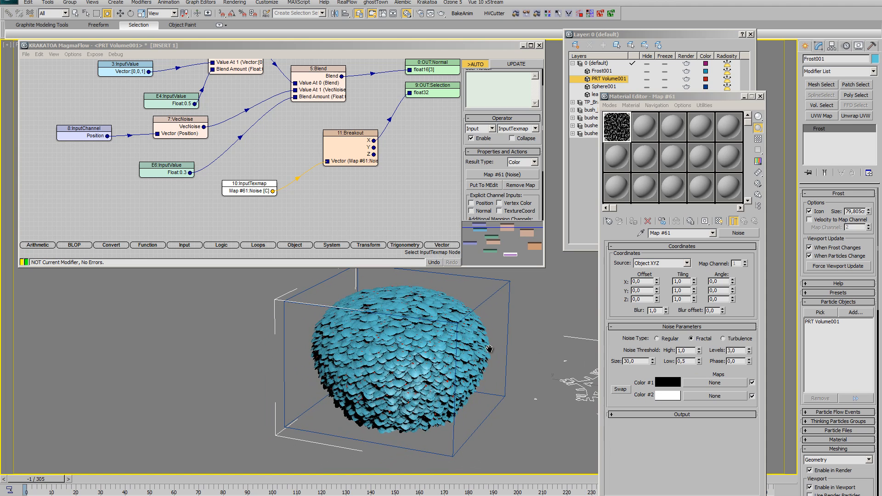
Close the Material Editor and add a Krakatoa Delete modifier to PRT Volume001 above the Magma modifier
{"action": "key", "text": "m"}
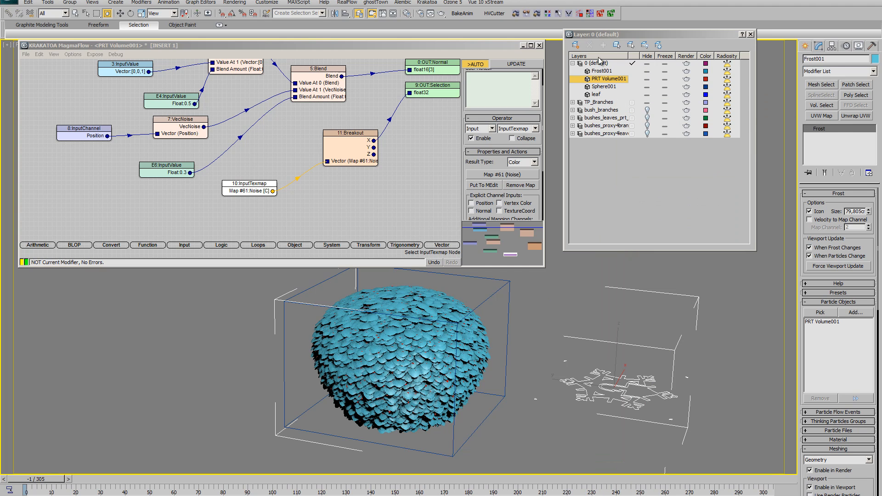
{"action": "left_click", "coordinate": [609, 79]}
{"action": "middle_click_drag", "start_coordinate": [502, 357], "coordinate": [518, 359]}
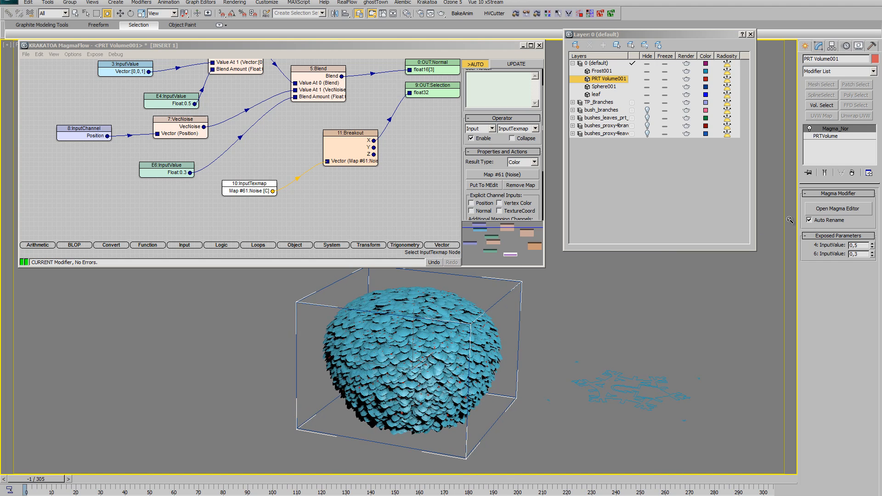
{"action": "type", "text": "x"}
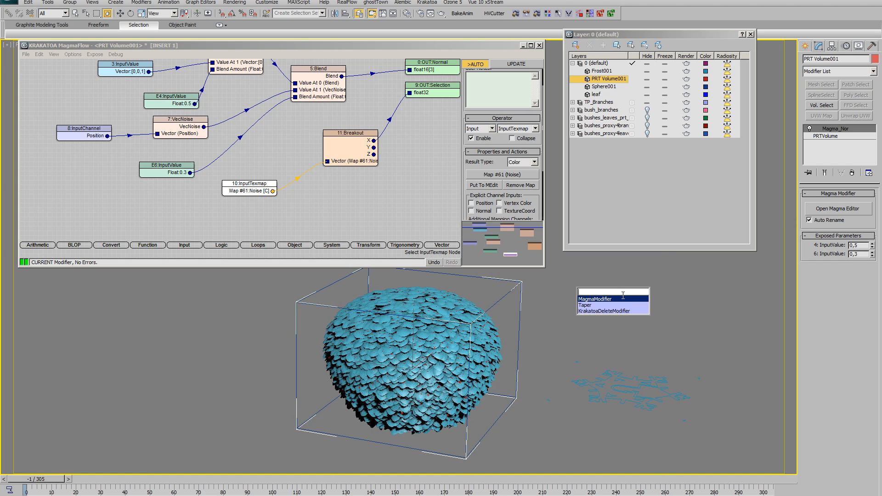
{"action": "type", "text": "kra"}
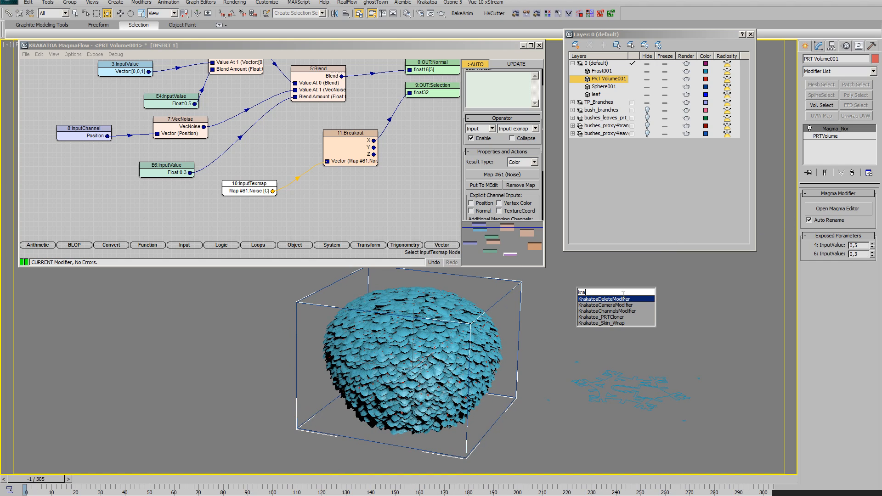
{"action": "key", "text": "Return"}
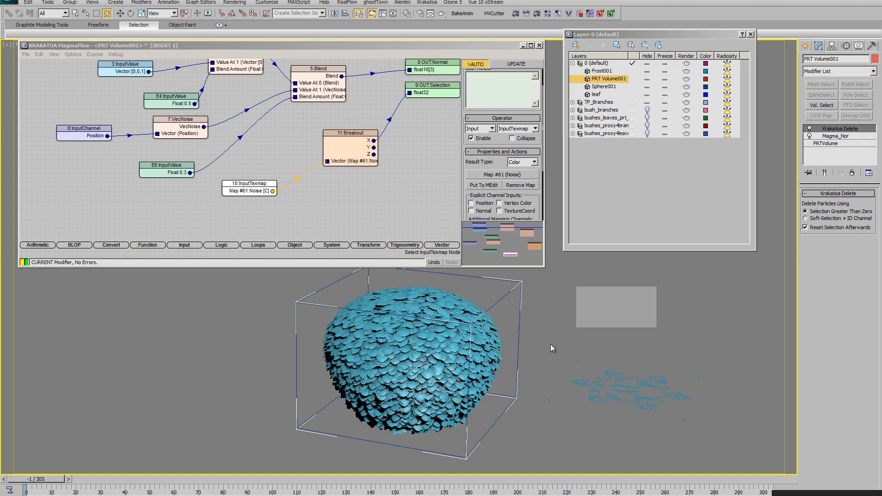
Examine the leaf gaps from several angles and compare them with an enlarged preview of the Noise map
{"action": "middle_click_drag", "start_coordinate": [493, 355], "coordinate": [445, 353], "text": "alt"}
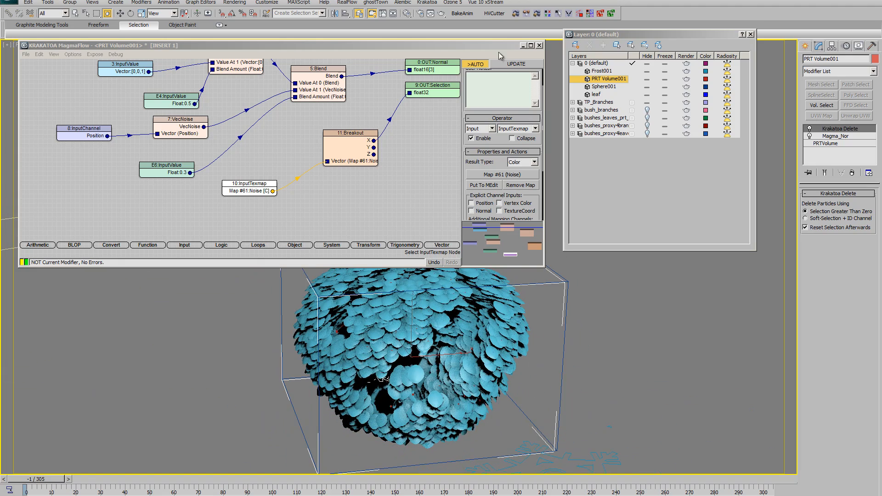
{"action": "left_click", "coordinate": [407, 14]}
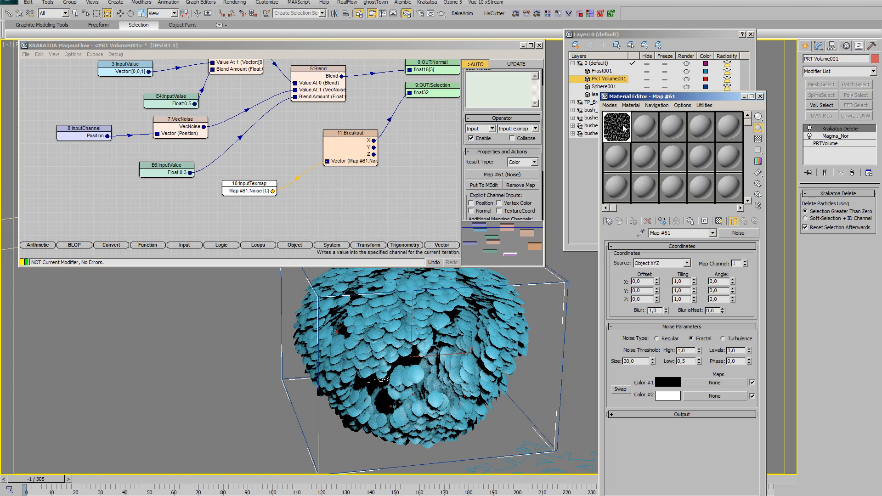
{"action": "double_click", "coordinate": [617, 128]}
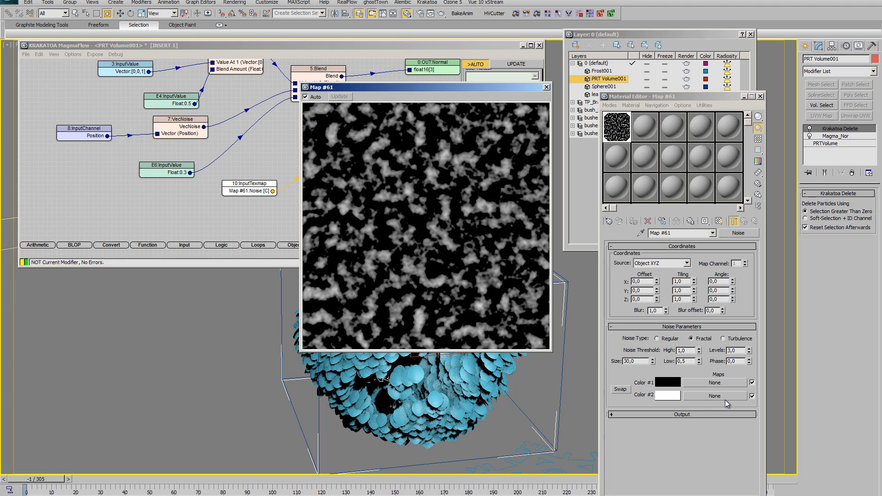
{"action": "left_click_drag", "start_coordinate": [483, 86], "coordinate": [397, 77]}
{"action": "left_click", "coordinate": [462, 78]}
{"action": "middle_click_drag", "start_coordinate": [449, 378], "coordinate": [425, 378], "text": "alt"}
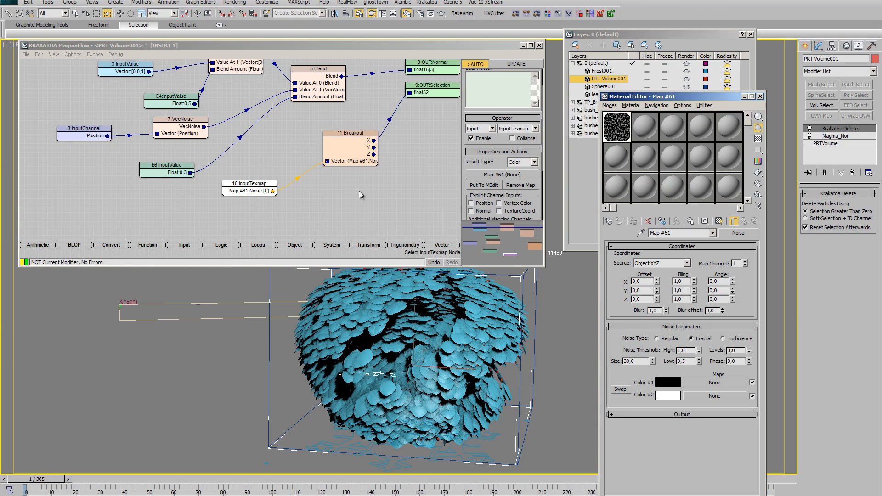
Shift the Breakout node aside and add a Color output node below the Selection output
{"action": "middle_click_drag", "start_coordinate": [343, 207], "coordinate": [285, 181]}
{"action": "left_click_drag", "start_coordinate": [286, 113], "coordinate": [278, 102]}
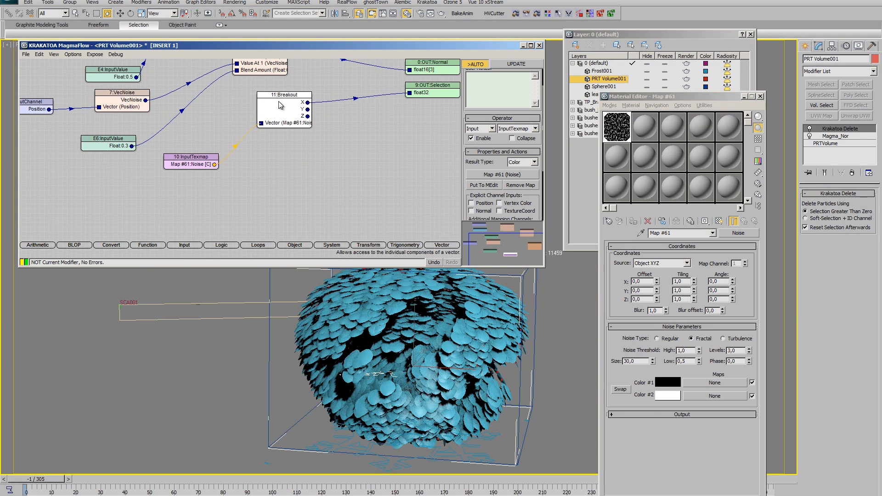
{"action": "right_click", "coordinate": [384, 138]}
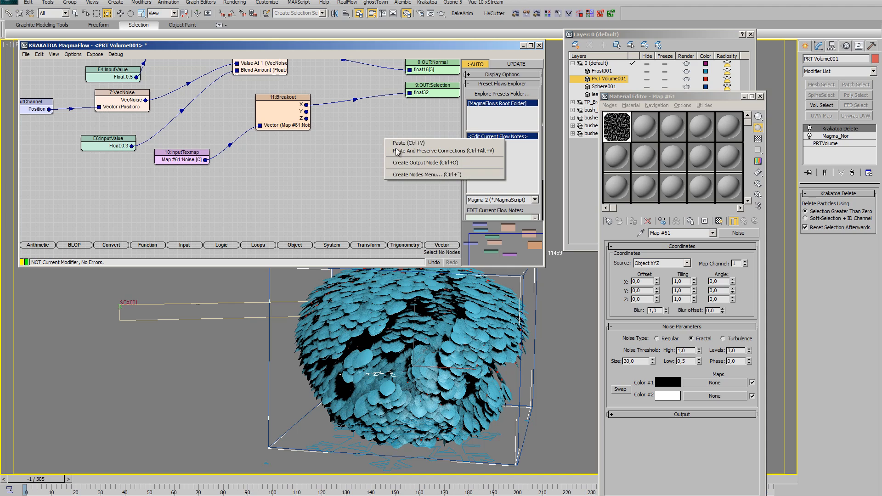
{"action": "left_click", "coordinate": [413, 163]}
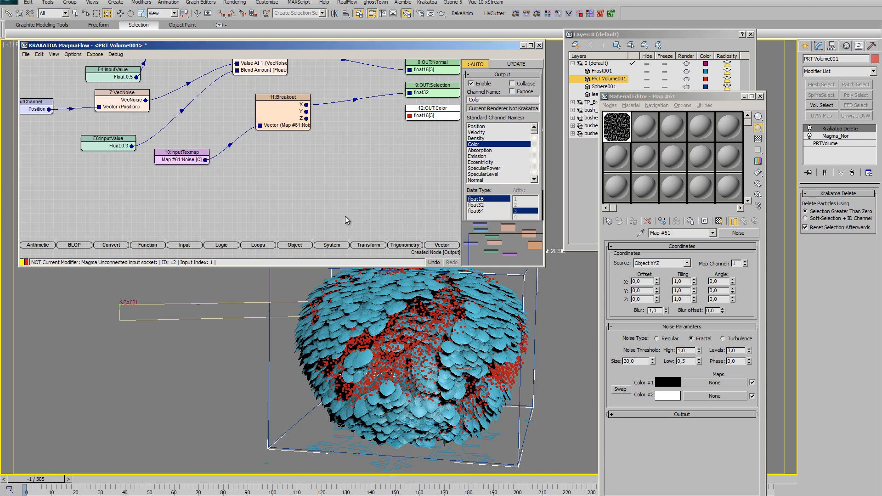
Rename the existing Noise map that drives the Selection channel as Selection
{"action": "mouse_move", "coordinate": [356, 195]}
{"action": "middle_mouse_down"}
{"action": "mouse_move", "coordinate": [349, 185]}
{"action": "mouse_move", "coordinate": [353, 192]}
{"action": "middle_mouse_up"}
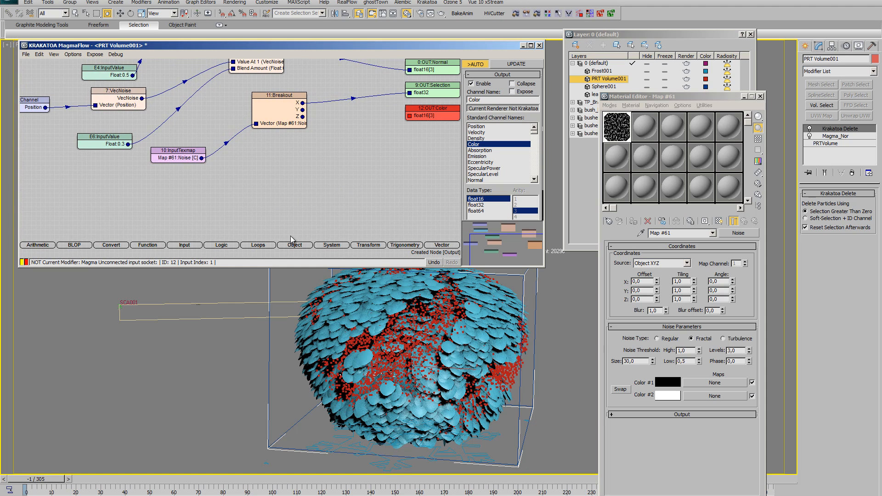
{"action": "left_click", "coordinate": [618, 127]}
{"action": "left_click_drag", "start_coordinate": [677, 233], "coordinate": [496, 233]}
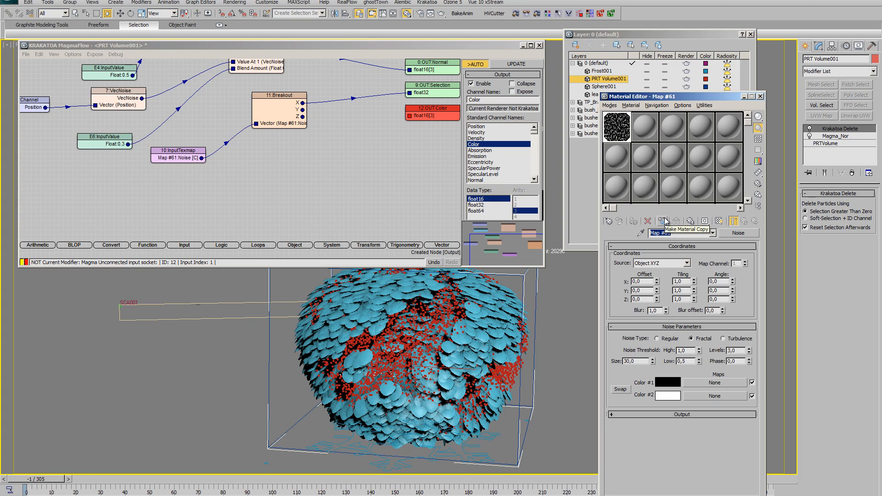
{"action": "type", "text": "Selection"}
{"action": "left_click", "coordinate": [260, 194]}
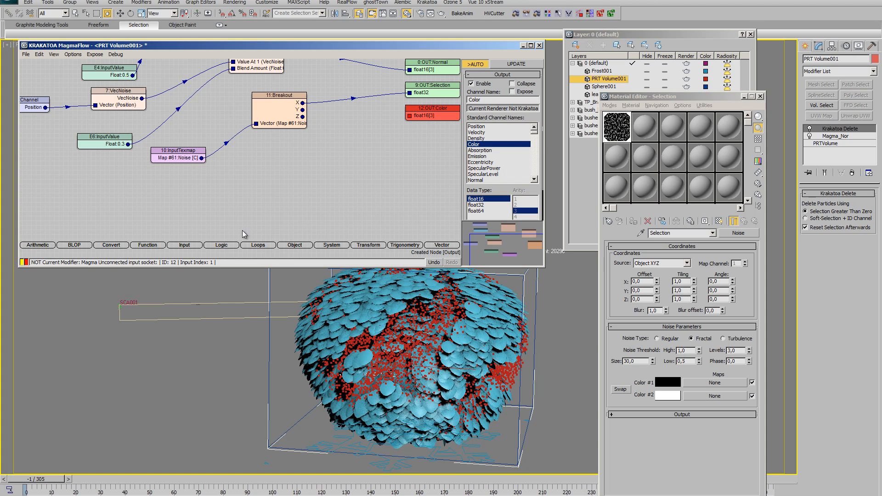
Add a second InputTexmap node to the Magma flow below the existing texture map node
{"action": "left_click", "coordinate": [193, 247]}
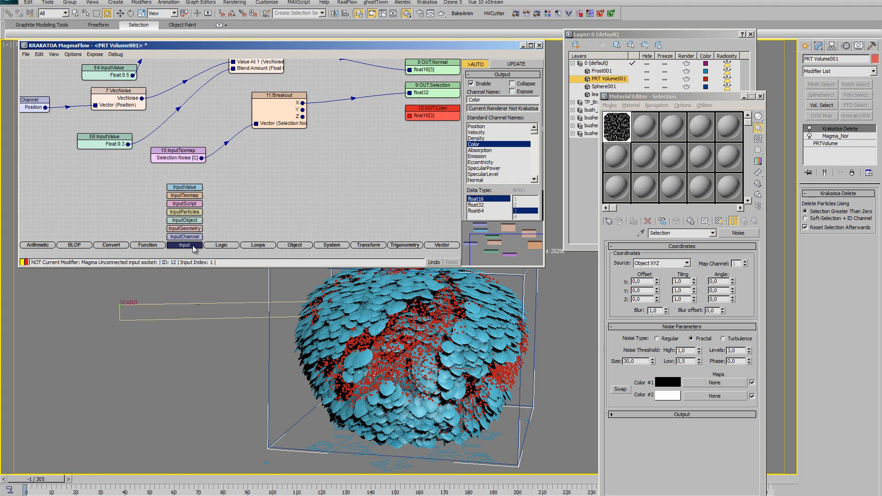
{"action": "left_click_drag", "start_coordinate": [189, 199], "coordinate": [335, 207]}
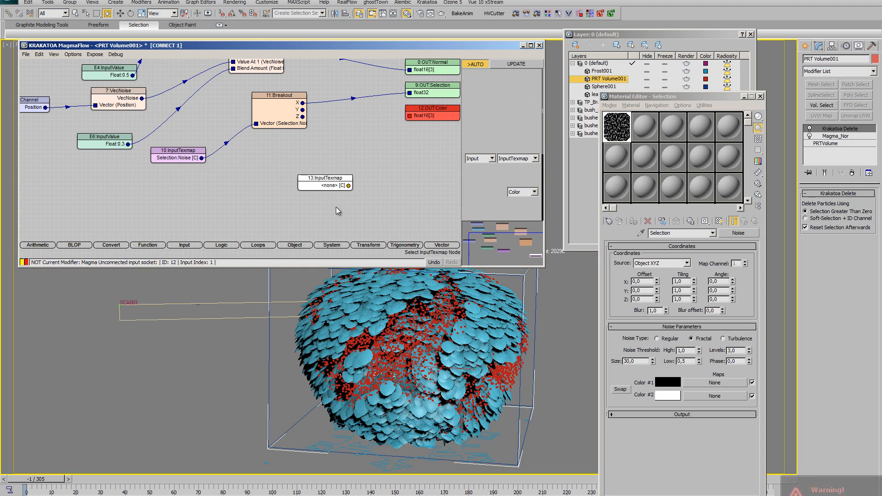
{"action": "left_click", "coordinate": [617, 135]}
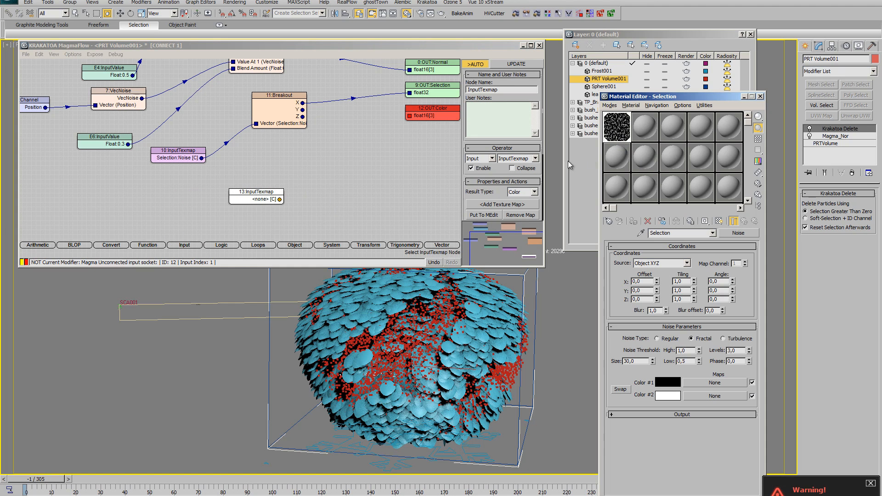
{"action": "left_click", "coordinate": [650, 133]}
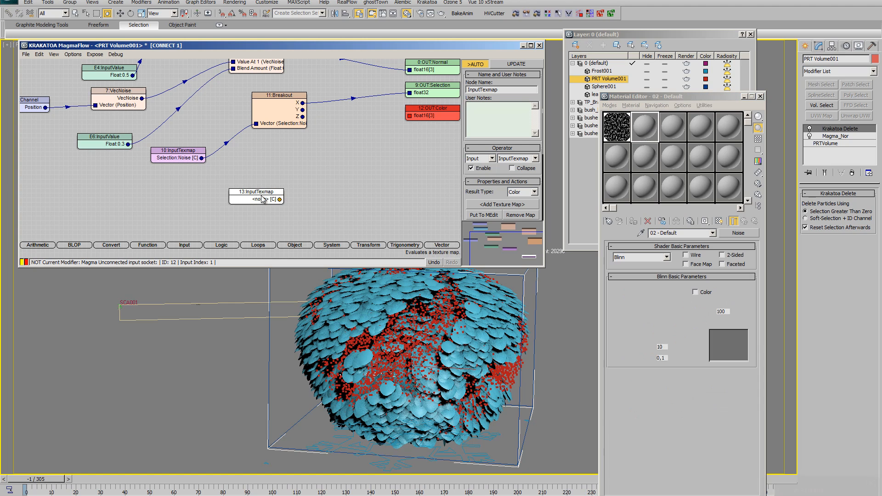
{"action": "left_click_drag", "start_coordinate": [275, 197], "coordinate": [262, 202]}
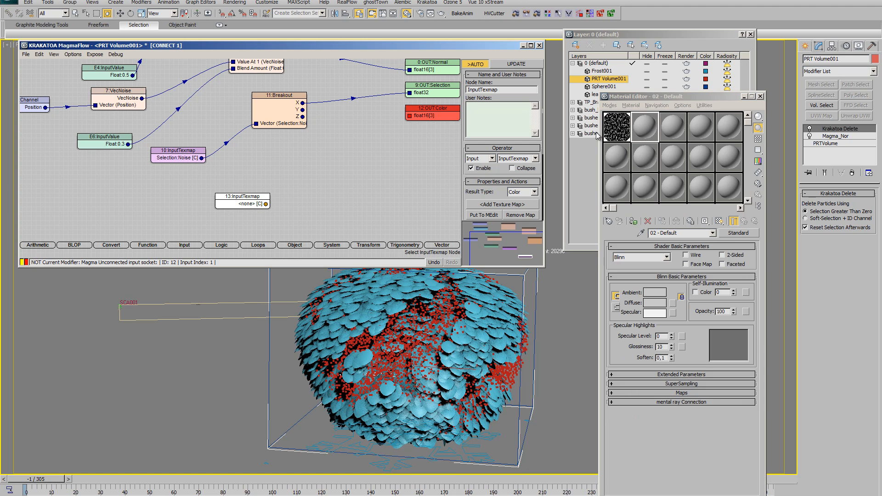
Assign a new Noise map to the new InputTexmap node and load it into the second Material Editor slot
{"action": "left_click_drag", "start_coordinate": [617, 131], "coordinate": [504, 205]}
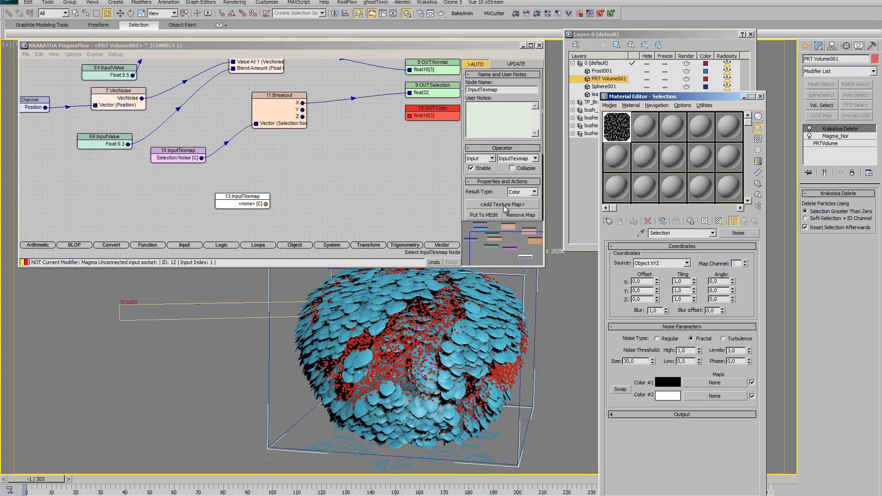
{"action": "left_click", "coordinate": [645, 128]}
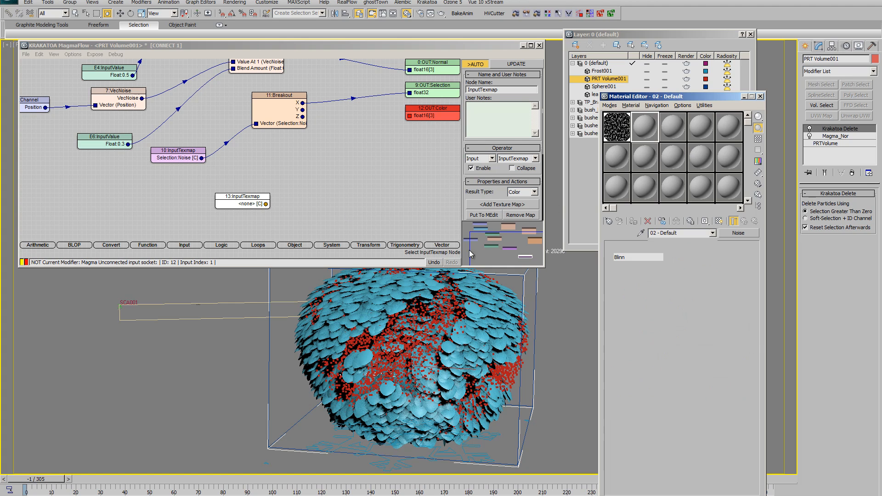
{"action": "left_click", "coordinate": [502, 204]}
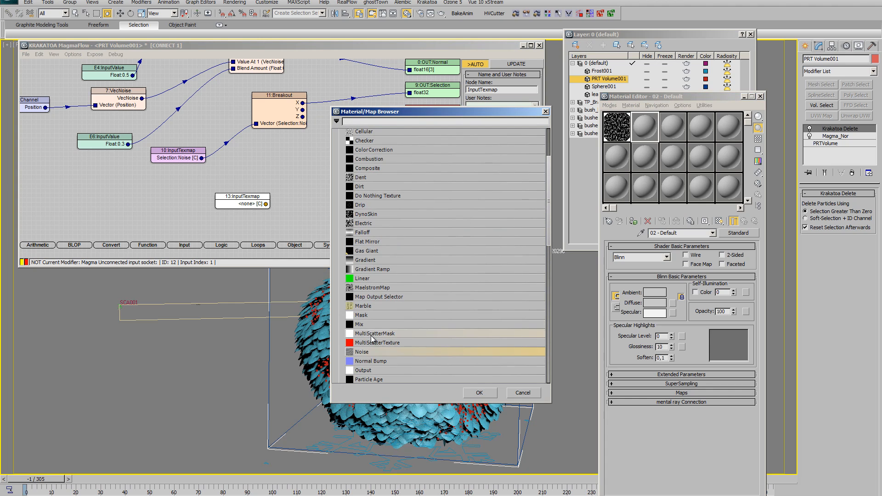
{"action": "double_click", "coordinate": [369, 352]}
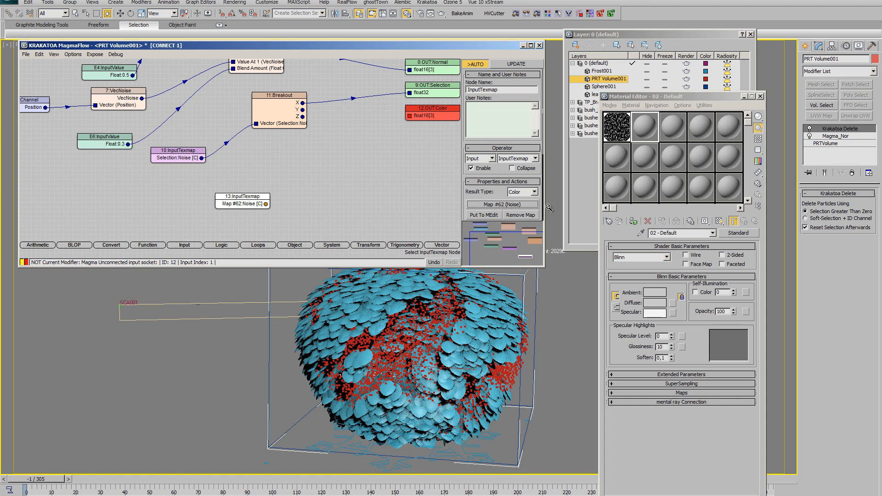
{"action": "left_click", "coordinate": [485, 215]}
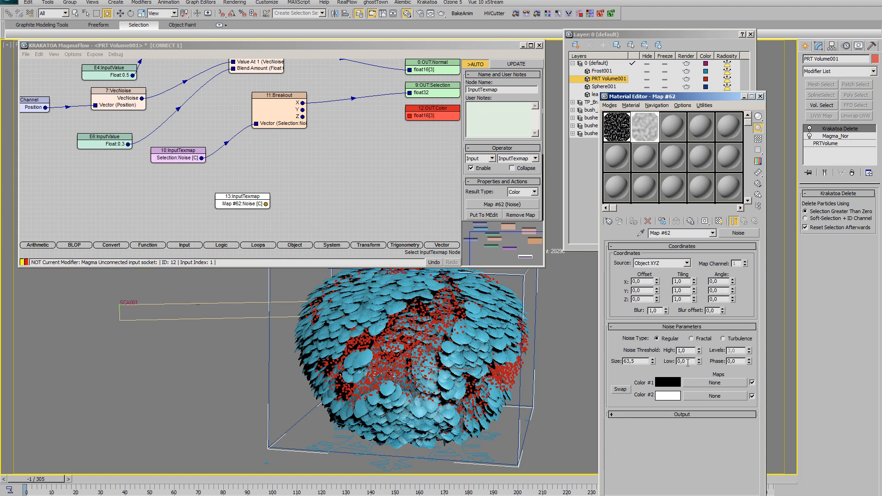
Set the new Noise map's low threshold to 0.5 and its size to 15
{"action": "double_click", "coordinate": [684, 362]}
{"action": "type", "text": "0,5"}
{"action": "key", "text": "Tab"}
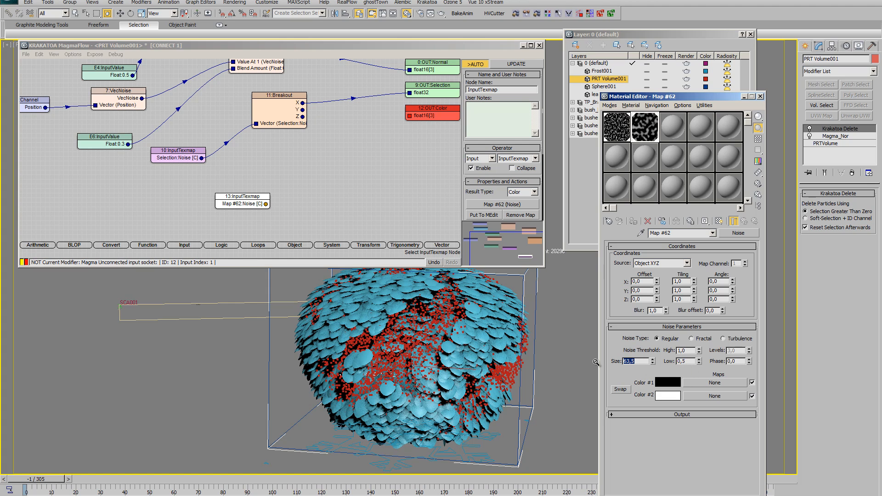
{"action": "type", "text": "10"}
{"action": "key", "text": "Tab"}
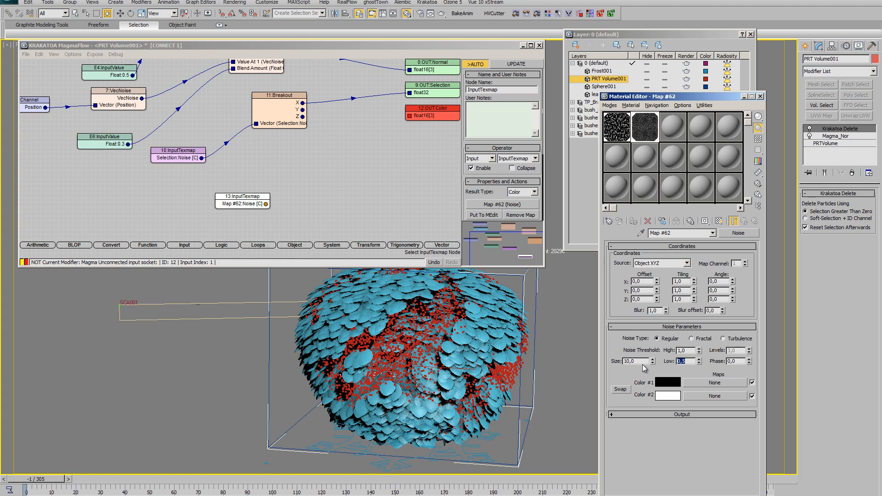
{"action": "left_click_drag", "start_coordinate": [641, 362], "coordinate": [552, 368]}
{"action": "type", "text": "15"}
{"action": "key", "text": "Tab"}
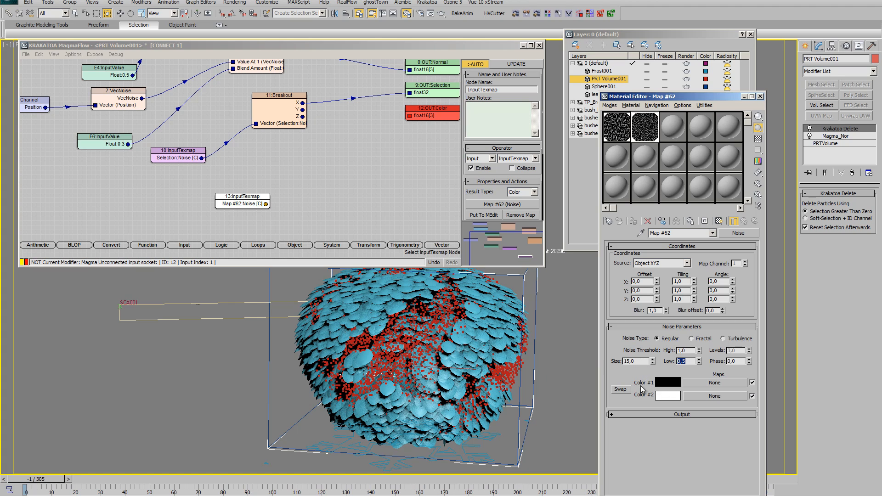
Change the new Noise map's type to Fractal and rename the map as Color
{"action": "left_click", "coordinate": [637, 371]}
{"action": "left_click", "coordinate": [691, 338]}
{"action": "left_click", "coordinate": [689, 233]}
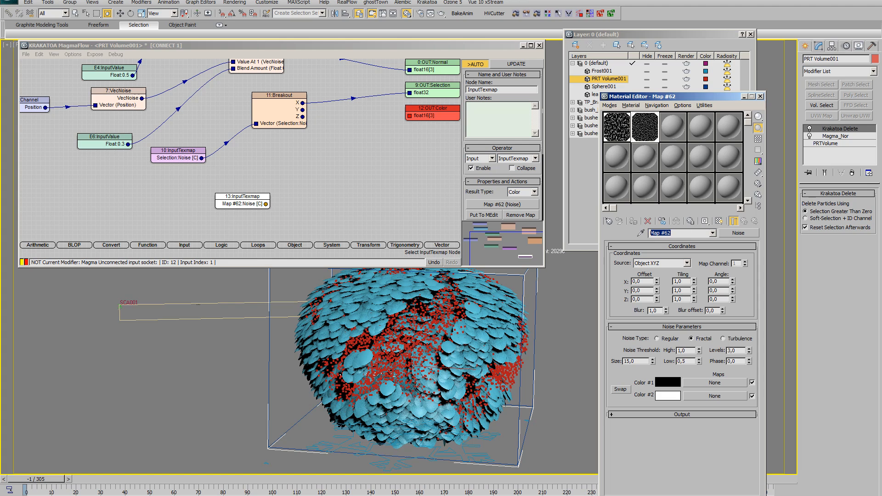
{"action": "type", "text": "V"}
Connect the new InputTexmap node to the Color output node and shift it slightly closer to the outputs
{"action": "scroll", "coordinate": [403, 313], "scroll_direction": "up", "scroll_amount": 1}
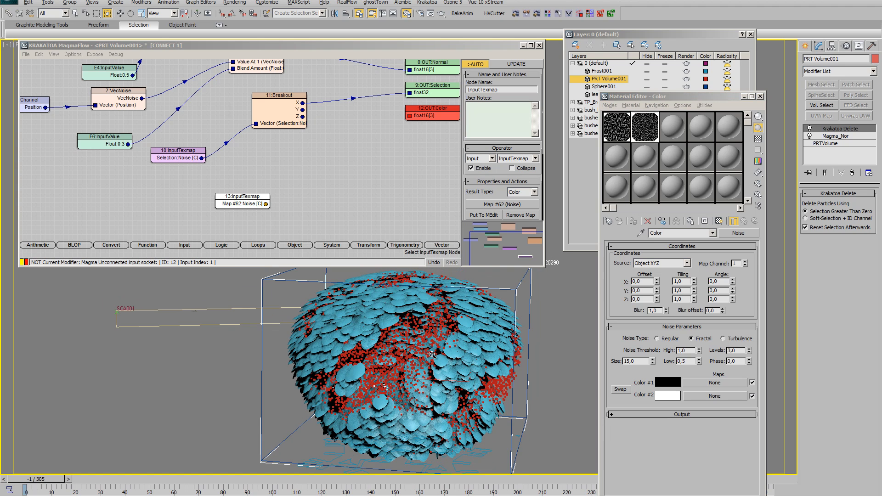
{"action": "scroll", "coordinate": [432, 354], "scroll_direction": "up", "scroll_amount": 1}
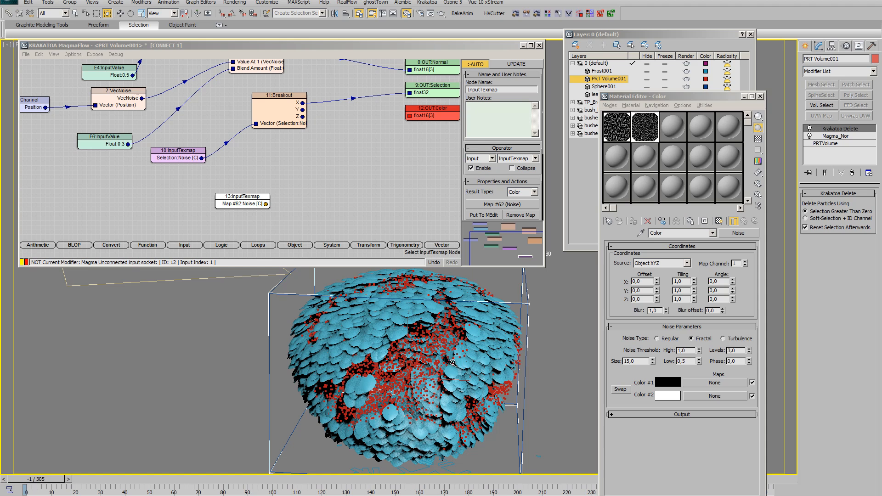
{"action": "middle_click_drag", "start_coordinate": [414, 351], "coordinate": [420, 348]}
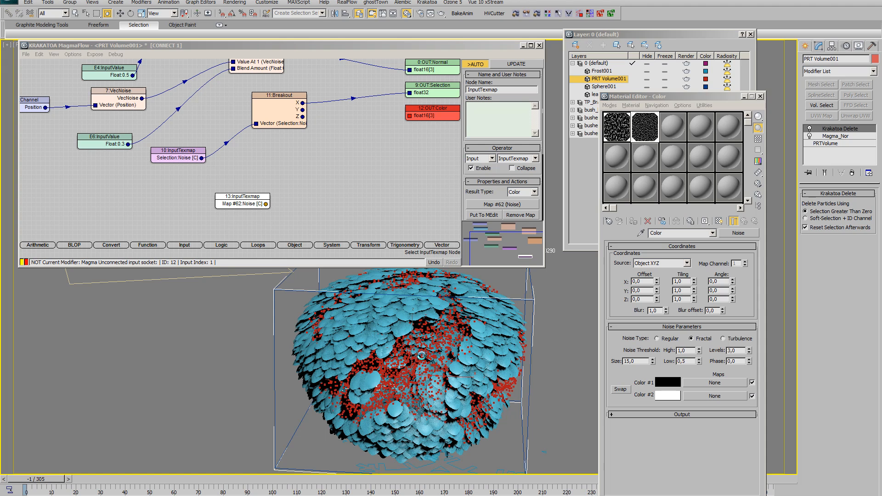
{"action": "middle_click_drag", "start_coordinate": [469, 386], "coordinate": [464, 377]}
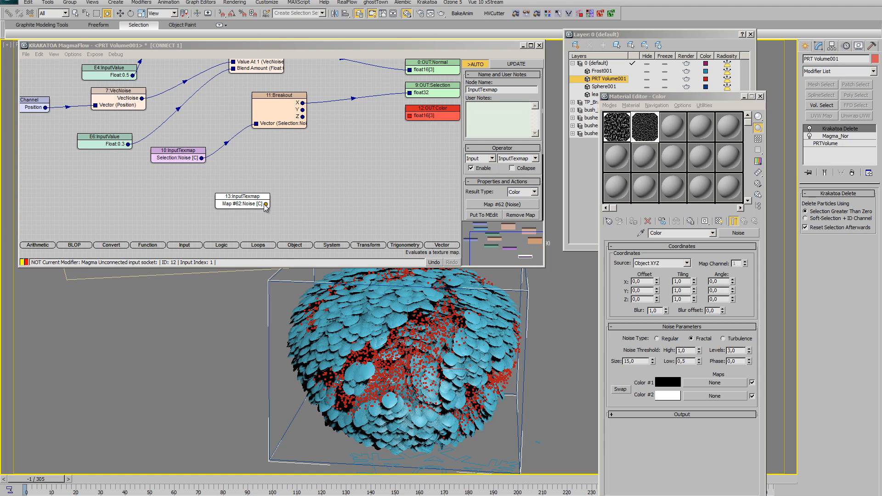
{"action": "left_click_drag", "start_coordinate": [265, 204], "coordinate": [409, 115]}
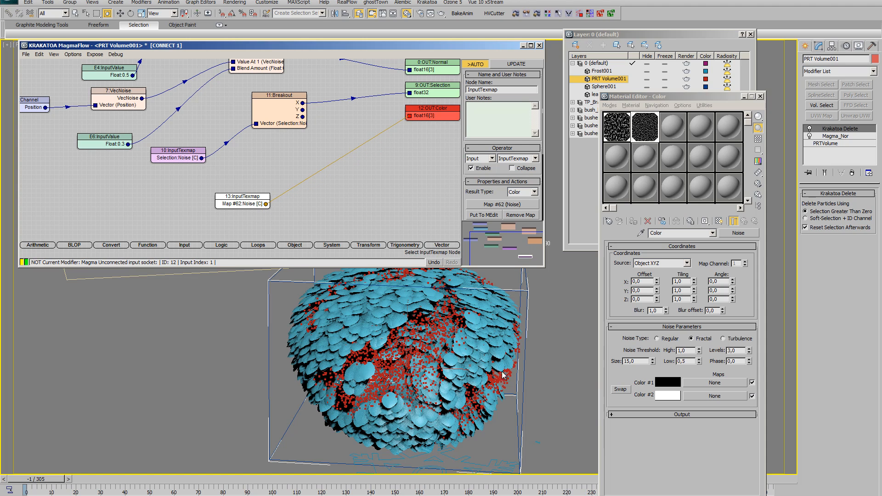
{"action": "left_click_drag", "start_coordinate": [242, 196], "coordinate": [261, 187]}
{"action": "middle_click_drag", "start_coordinate": [457, 365], "coordinate": [480, 373], "text": "alt"}
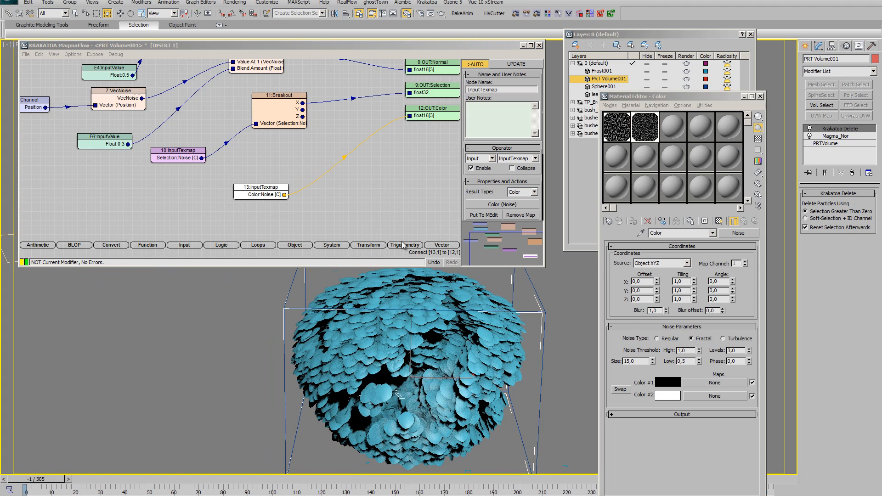
Open the color selector for Color #1 of the Color noise map
{"action": "left_click", "coordinate": [657, 128]}
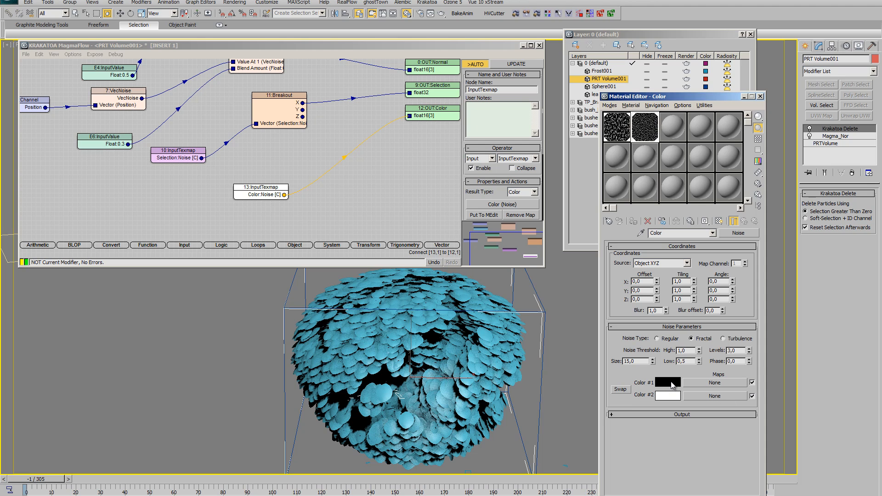
{"action": "left_click", "coordinate": [669, 382]}
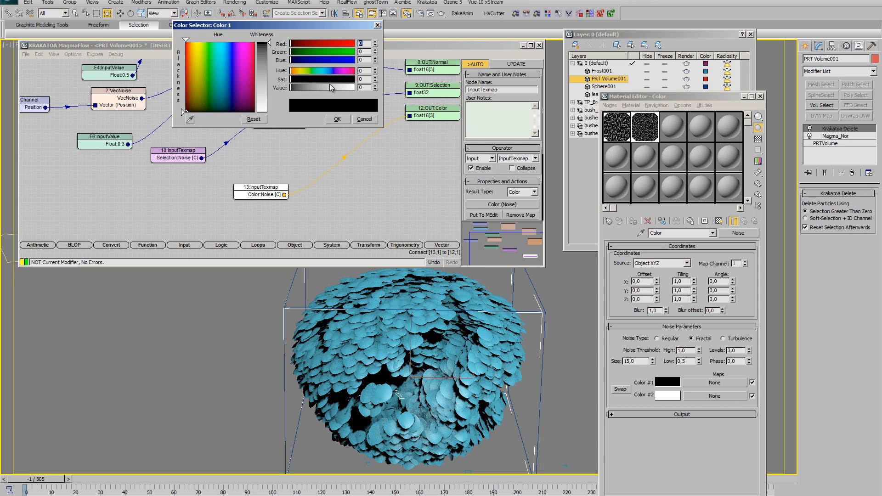
Set Color #1 of the Noise map to dark green with hue 82, saturation 255 and value 124
{"action": "left_click", "coordinate": [310, 71]}
{"action": "left_click", "coordinate": [345, 79]}
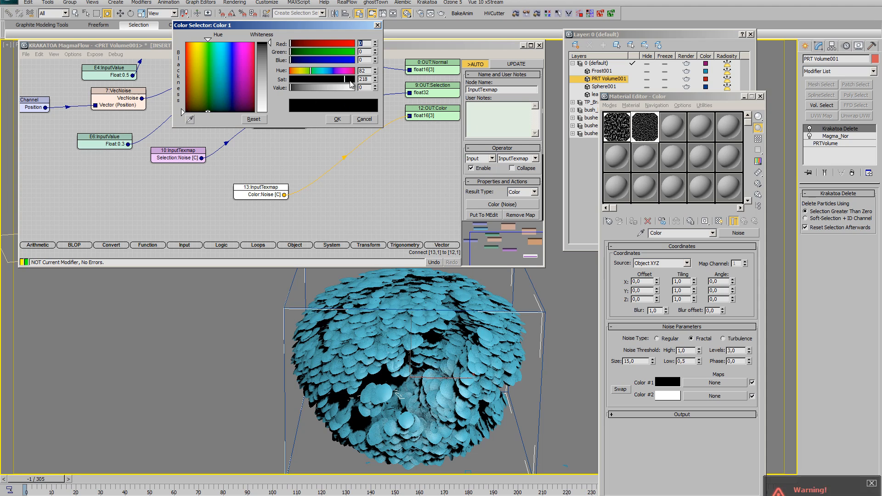
{"action": "left_click", "coordinate": [343, 88]}
{"action": "left_click", "coordinate": [337, 119]}
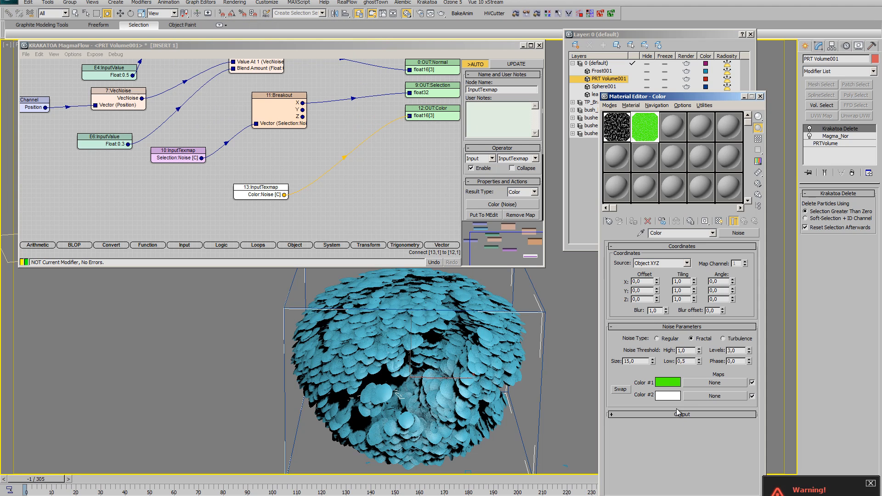
{"action": "left_click", "coordinate": [667, 383]}
{"action": "left_click", "coordinate": [321, 87]}
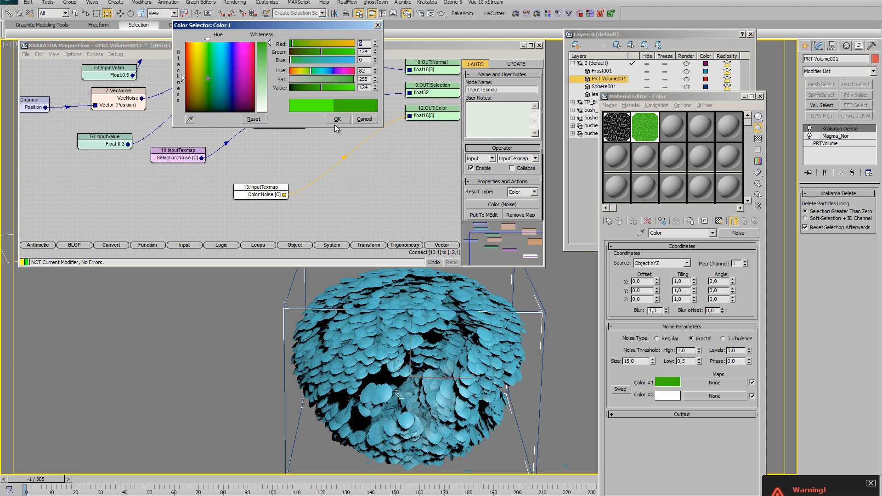
{"action": "left_click", "coordinate": [338, 119]}
Set Color #2 of the Noise map to a saturated yellow and check the green-yellow pattern in an enlarged preview
{"action": "left_click", "coordinate": [667, 395]}
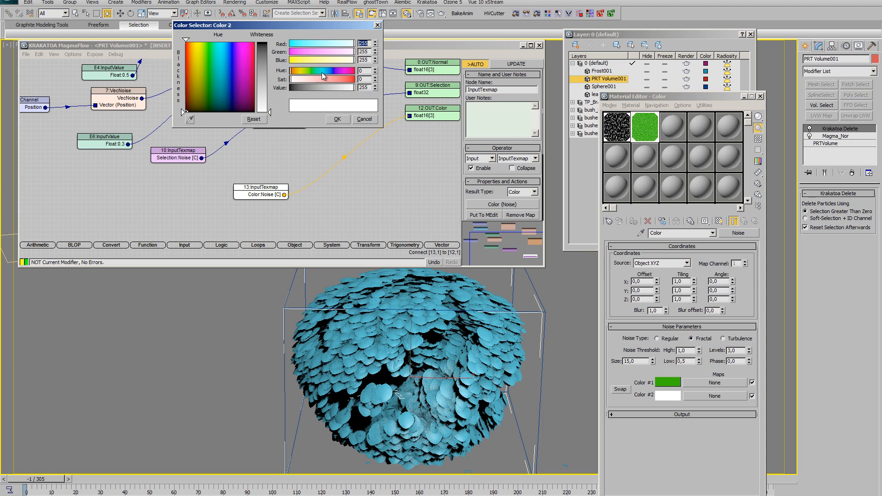
{"action": "left_click", "coordinate": [302, 71]}
{"action": "left_click", "coordinate": [353, 79]}
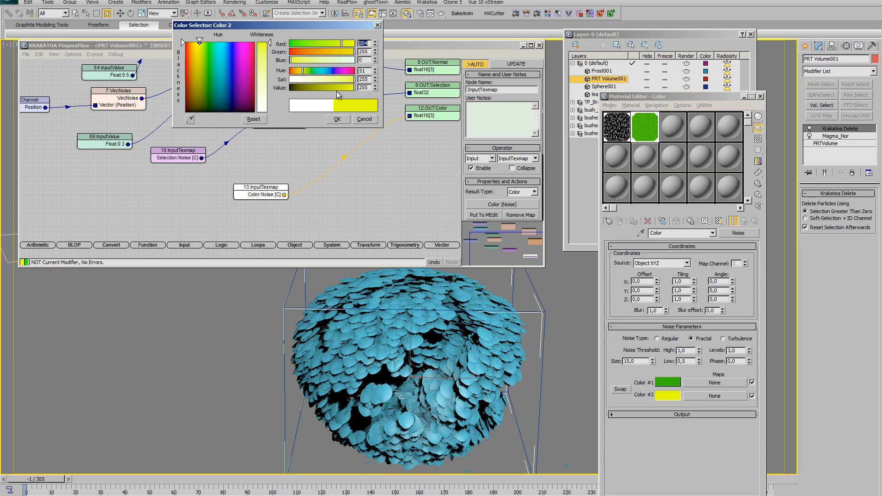
{"action": "left_click_drag", "start_coordinate": [305, 72], "coordinate": [301, 71]}
{"action": "left_click", "coordinate": [338, 119]}
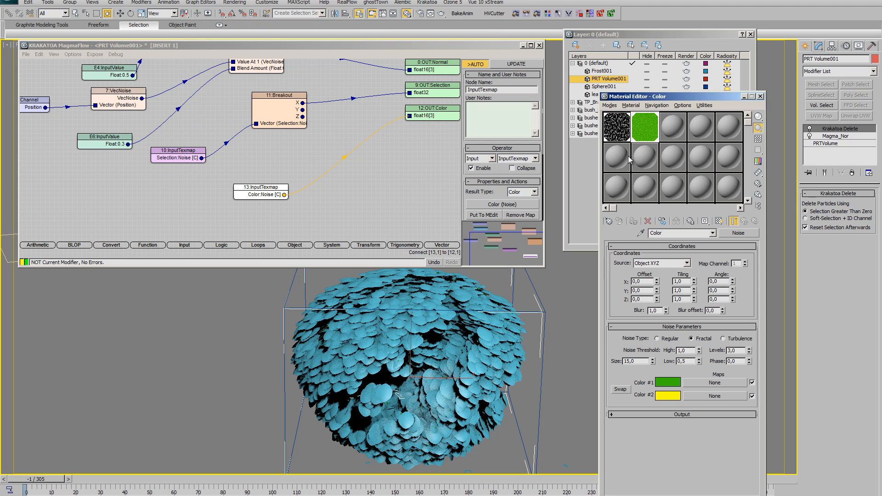
{"action": "double_click", "coordinate": [648, 127]}
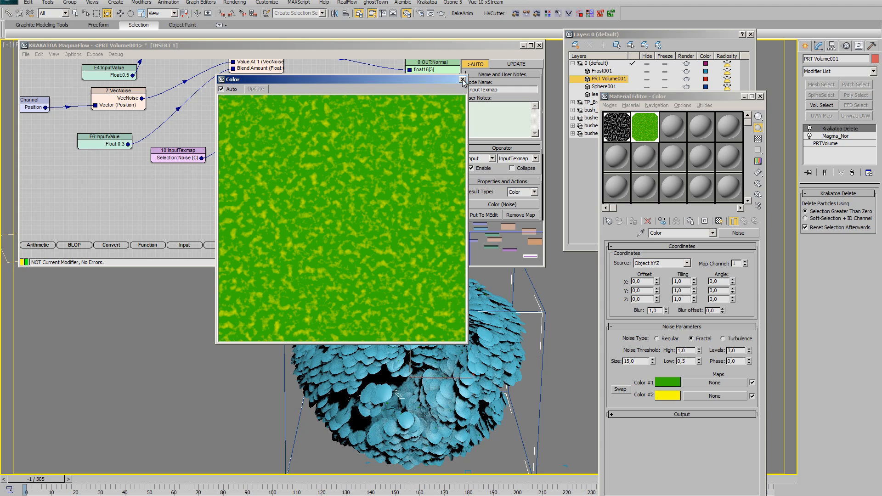
{"action": "left_click", "coordinate": [463, 80]}
Select the Frost001 object and enable Vertex Channel Display with Vertex Color in its object properties
{"action": "scroll", "coordinate": [412, 383], "scroll_direction": "down", "scroll_amount": 1}
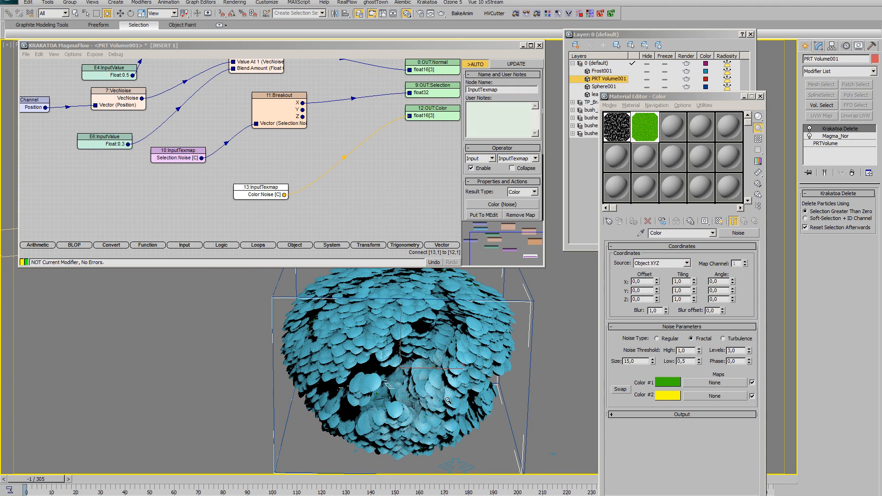
{"action": "left_click_drag", "start_coordinate": [421, 374], "coordinate": [460, 405]}
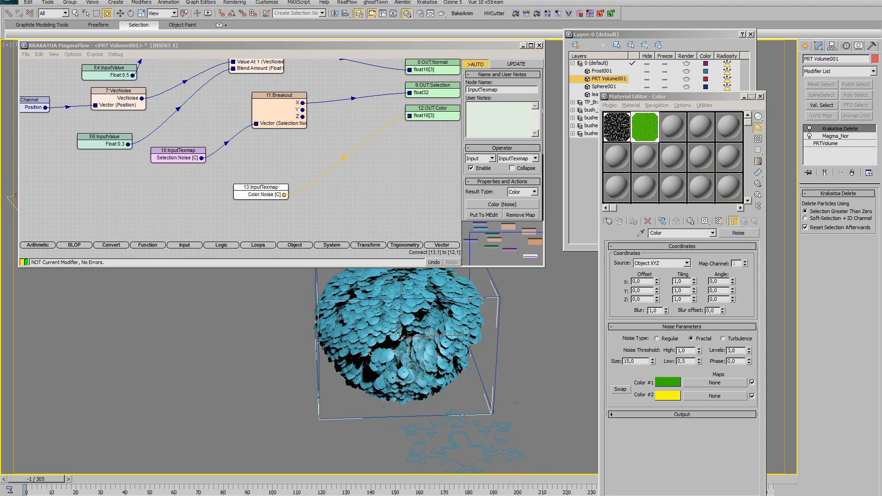
{"action": "middle_click_drag", "start_coordinate": [436, 394], "coordinate": [460, 391], "text": "alt"}
{"action": "key", "text": "w"}
{"action": "left_click", "coordinate": [482, 421]}
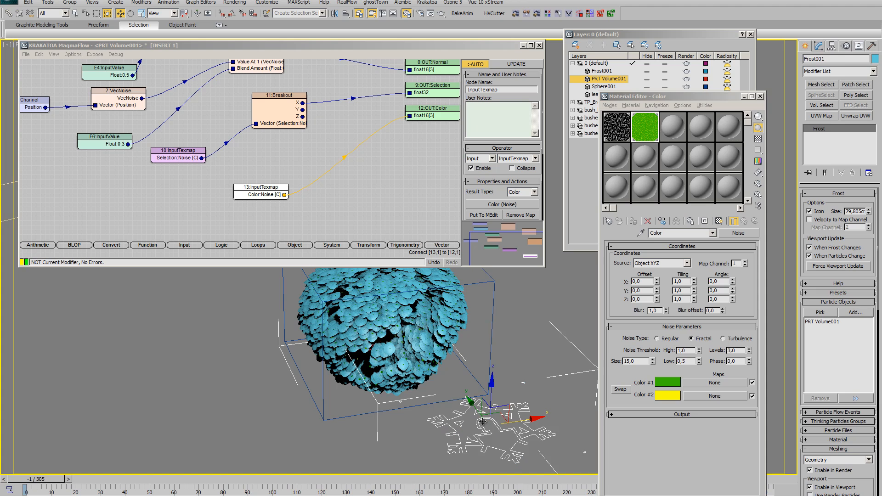
{"action": "right_click", "coordinate": [482, 421]}
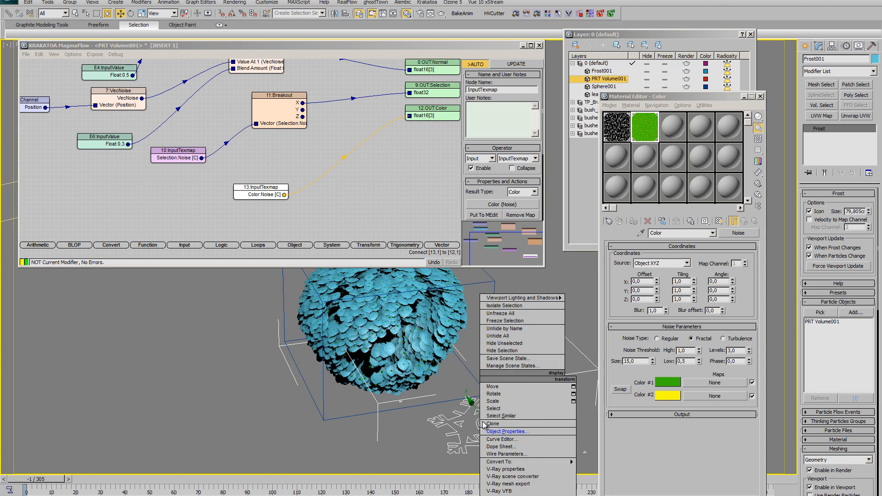
{"action": "left_click", "coordinate": [531, 432]}
{"action": "left_click", "coordinate": [368, 340]}
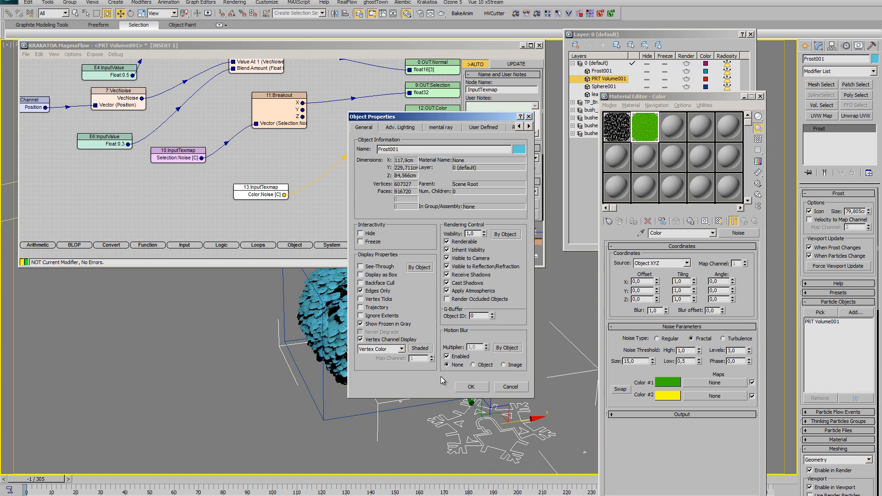
{"action": "left_click", "coordinate": [478, 388]}
Reselect the Frost001 object, force its viewport update, and inspect the noise colours on the leaves
{"action": "left_click", "coordinate": [419, 389]}
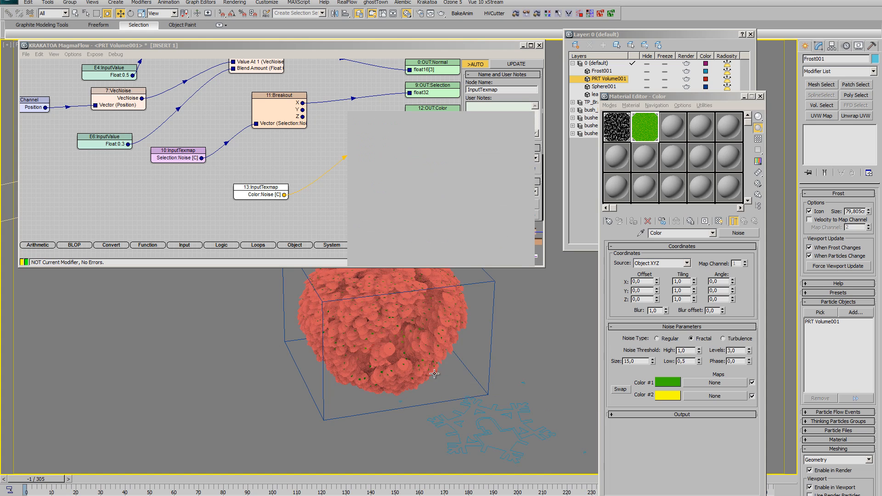
{"action": "middle_click_drag", "start_coordinate": [430, 371], "coordinate": [492, 419], "text": "alt"}
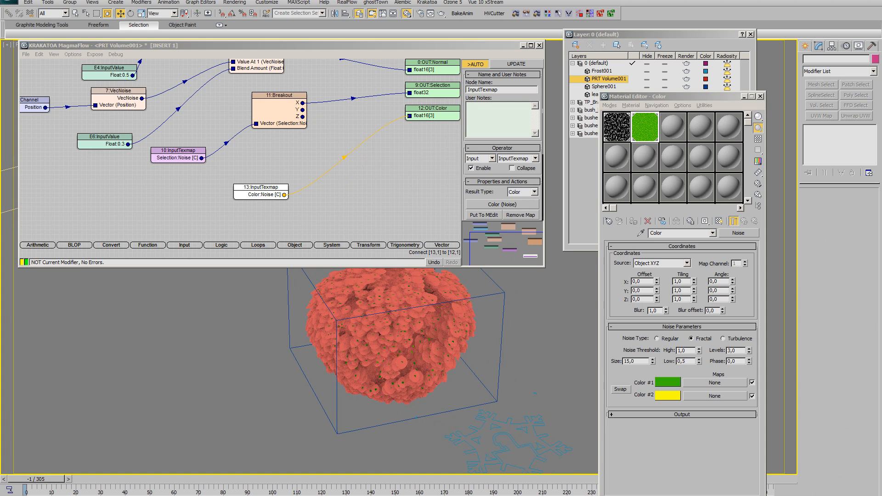
{"action": "left_click", "coordinate": [509, 437]}
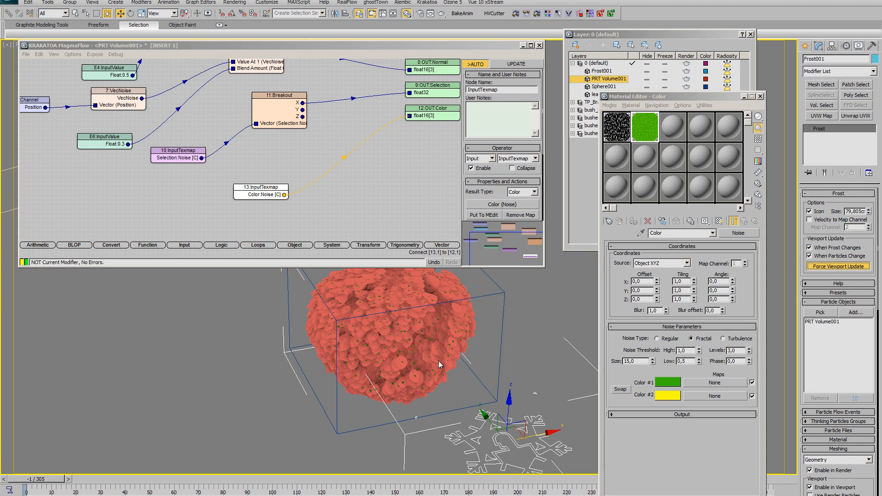
{"action": "middle_click_drag", "start_coordinate": [438, 360], "coordinate": [462, 367], "text": "alt"}
{"action": "scroll", "coordinate": [426, 363], "scroll_direction": "up", "scroll_amount": 3}
{"action": "scroll", "coordinate": [463, 367], "scroll_direction": "up", "scroll_amount": 1}
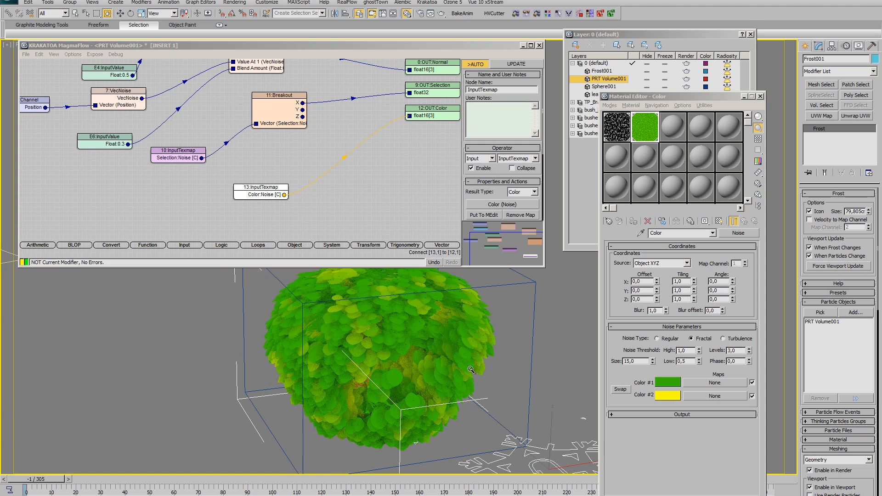
Turn off Vertex Channel Display in the object properties of Frost001
{"action": "right_click", "coordinate": [543, 451]}
{"action": "right_click", "coordinate": [541, 448]}
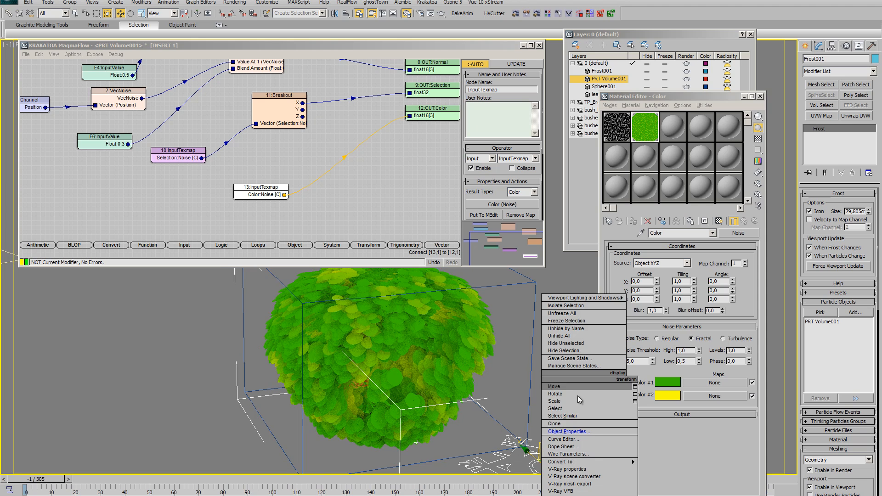
{"action": "left_click", "coordinate": [564, 432]}
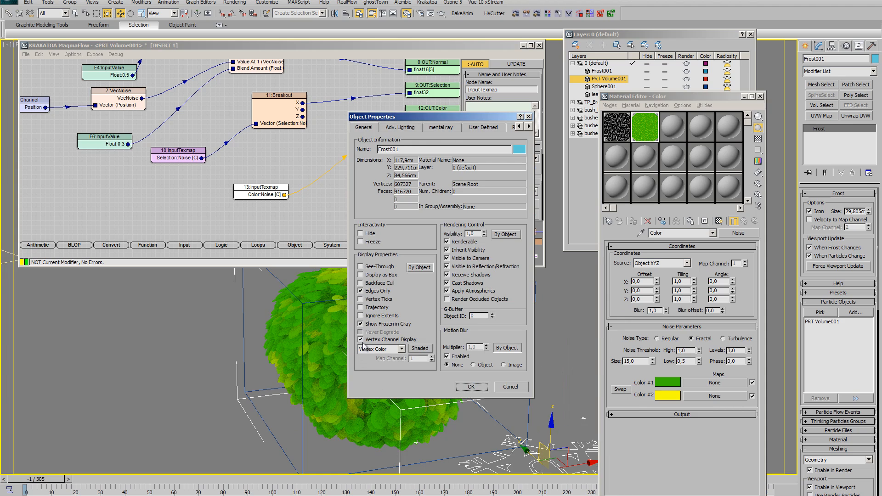
{"action": "left_click", "coordinate": [467, 388]}
{"action": "middle_click_drag", "start_coordinate": [432, 394], "coordinate": [443, 390], "text": "alt"}
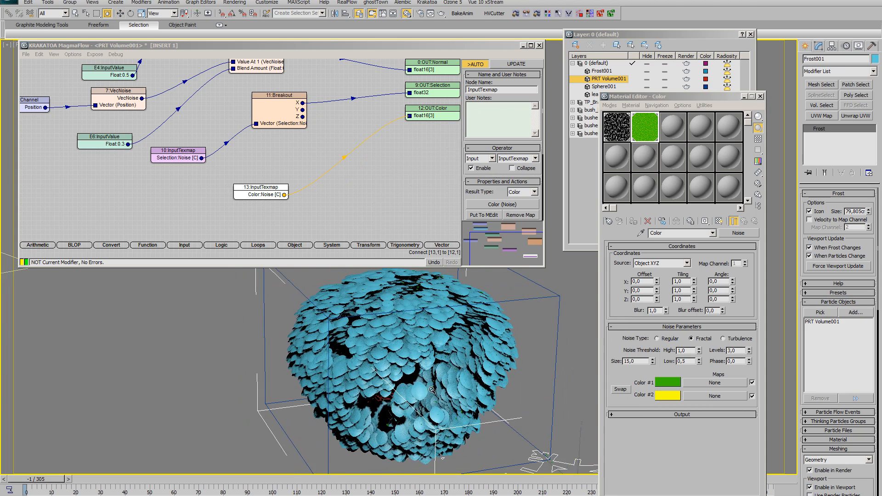
{"action": "key", "text": "alt+z"}
{"action": "left_click_drag", "start_coordinate": [438, 383], "coordinate": [475, 398]}
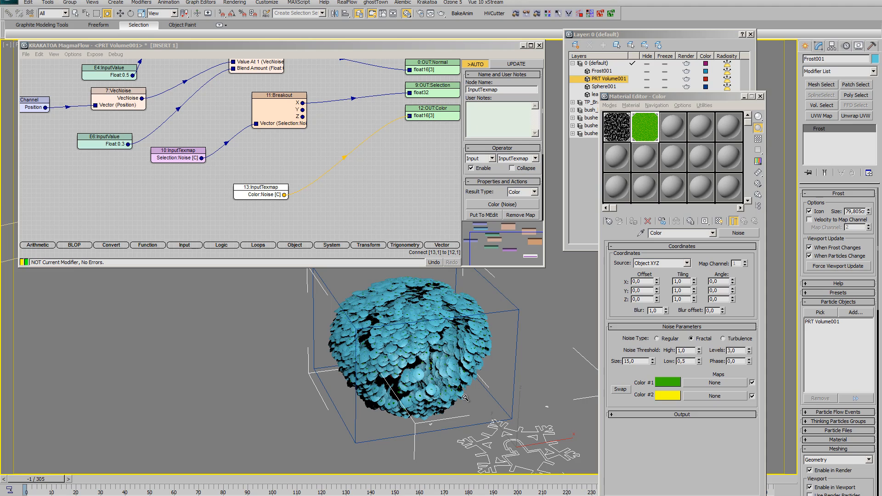
{"action": "middle_click_drag", "start_coordinate": [461, 373], "coordinate": [466, 377], "text": "alt"}
{"action": "middle_click_drag", "start_coordinate": [418, 391], "coordinate": [448, 379], "text": "alt"}
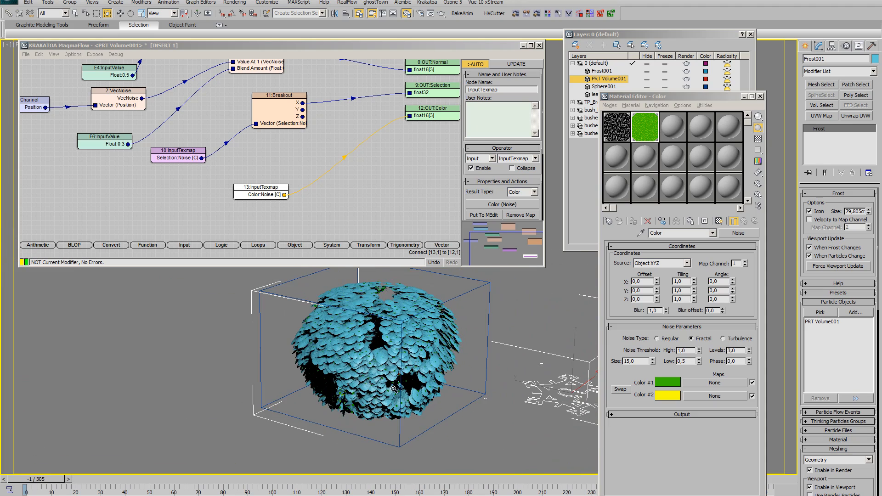
{"action": "middle_click_drag", "start_coordinate": [394, 389], "coordinate": [381, 387], "text": "alt"}
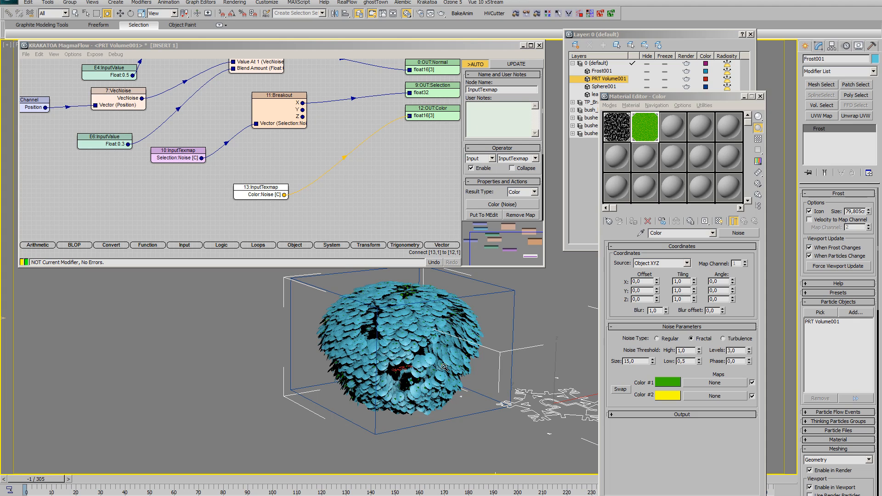
{"action": "middle_click_drag", "start_coordinate": [415, 391], "coordinate": [439, 380], "text": "alt"}
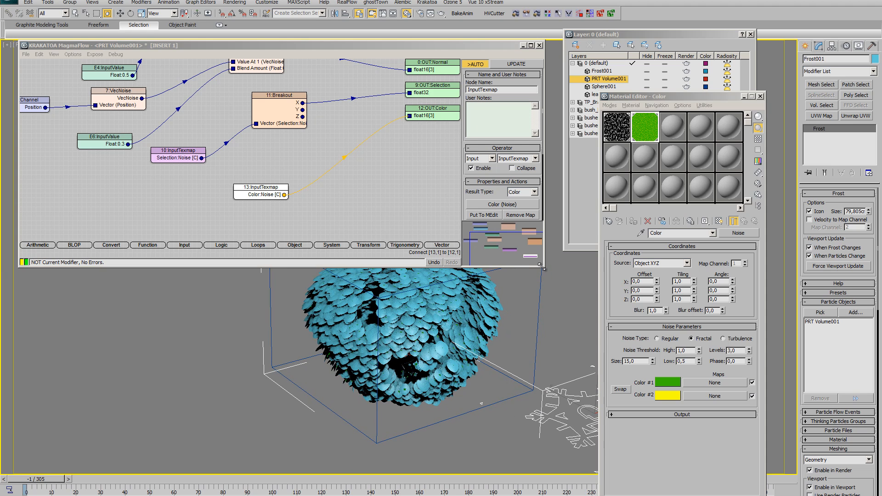
Put away the MagmaFlow editor window to clear the viewport around the SCA001 plane
{"action": "left_click_drag", "start_coordinate": [541, 267], "coordinate": [550, 199]}
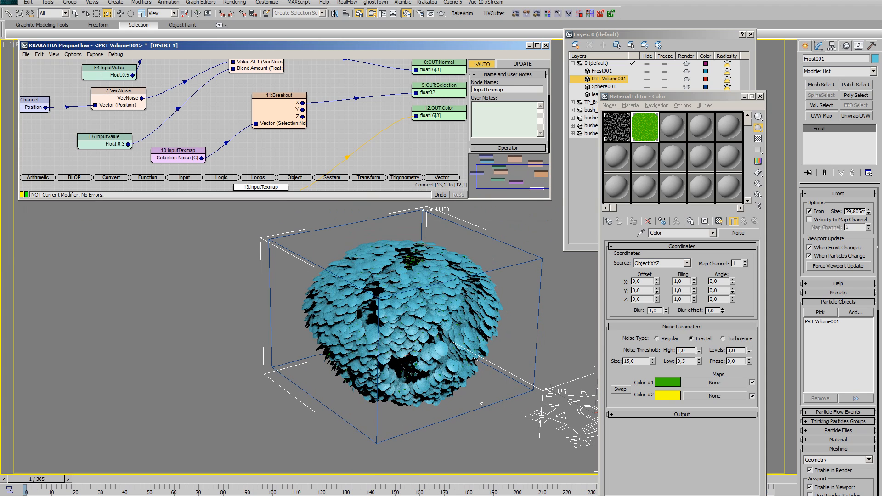
{"action": "middle_click_drag", "start_coordinate": [269, 285], "coordinate": [318, 324]}
{"action": "scroll", "coordinate": [318, 323], "scroll_direction": "down", "scroll_amount": 5}
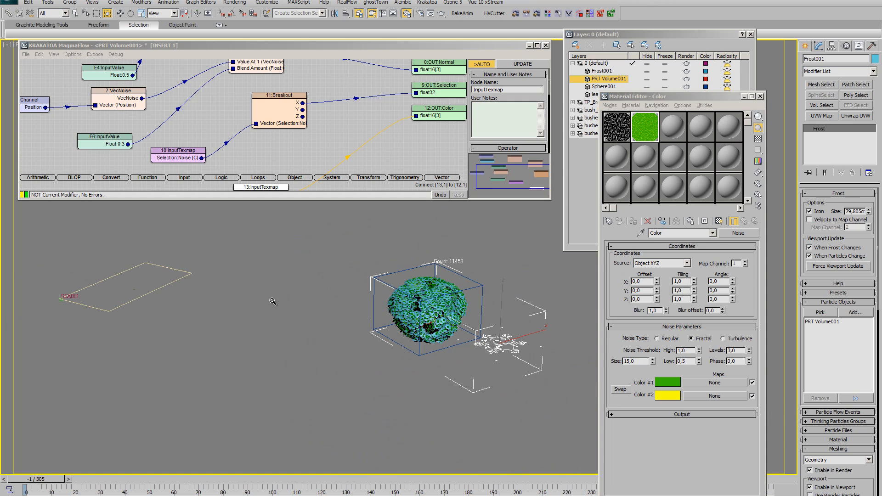
{"action": "middle_click_drag", "start_coordinate": [273, 301], "coordinate": [347, 334]}
{"action": "middle_click_drag", "start_coordinate": [237, 324], "coordinate": [371, 362]}
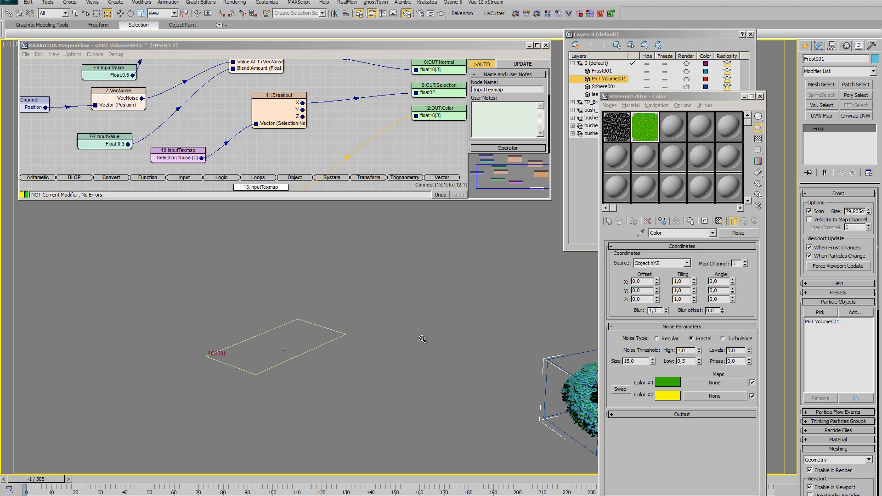
{"action": "middle_click_drag", "start_coordinate": [404, 338], "coordinate": [417, 343]}
{"action": "left_click", "coordinate": [540, 66]}
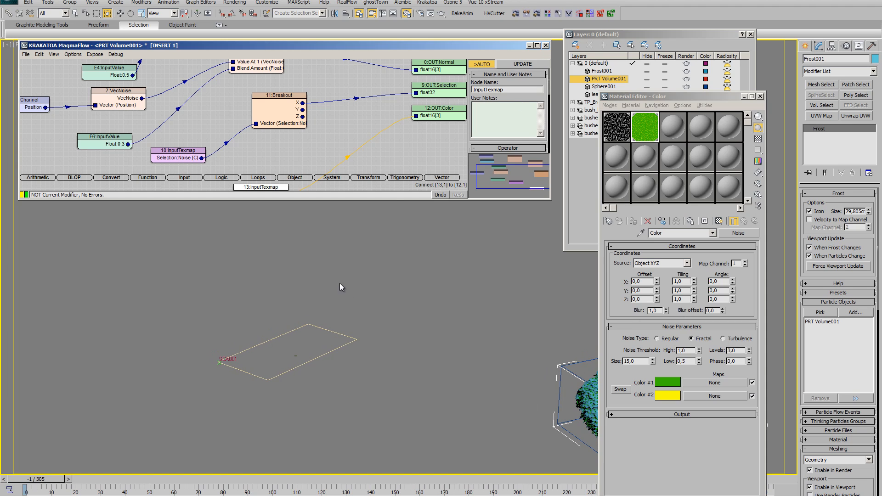
Reposition the layer list and expand the TP_Branches layer to show its objects
{"action": "left_click_drag", "start_coordinate": [617, 34], "coordinate": [482, 64]}
{"action": "middle_click_drag", "start_coordinate": [329, 276], "coordinate": [333, 265]}
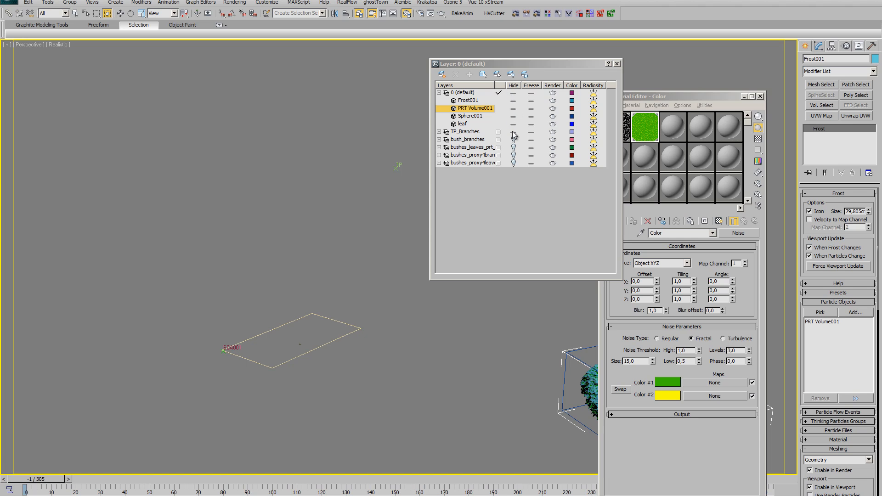
{"action": "left_click", "coordinate": [440, 133]}
Scrub the animation to frame 92 to grow the branches, and select the ground plane Plane001
{"action": "scroll", "coordinate": [366, 329], "scroll_direction": "up", "scroll_amount": 3}
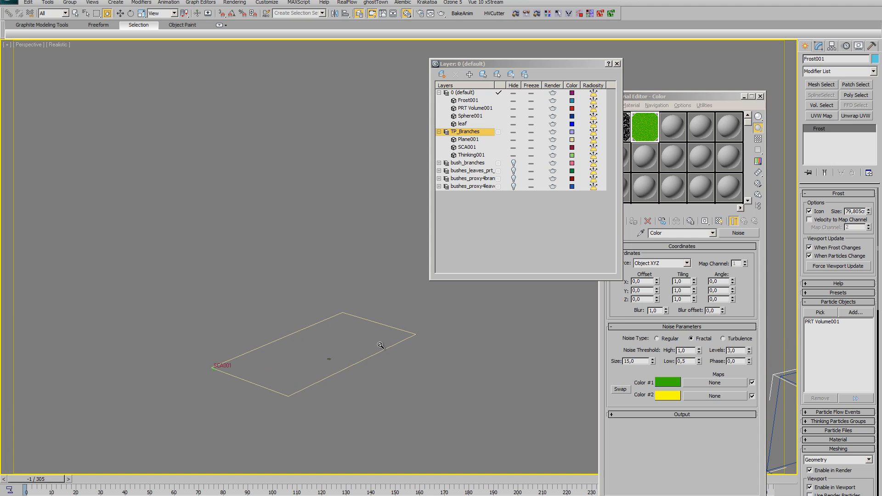
{"action": "left_click_drag", "start_coordinate": [30, 480], "coordinate": [286, 478]}
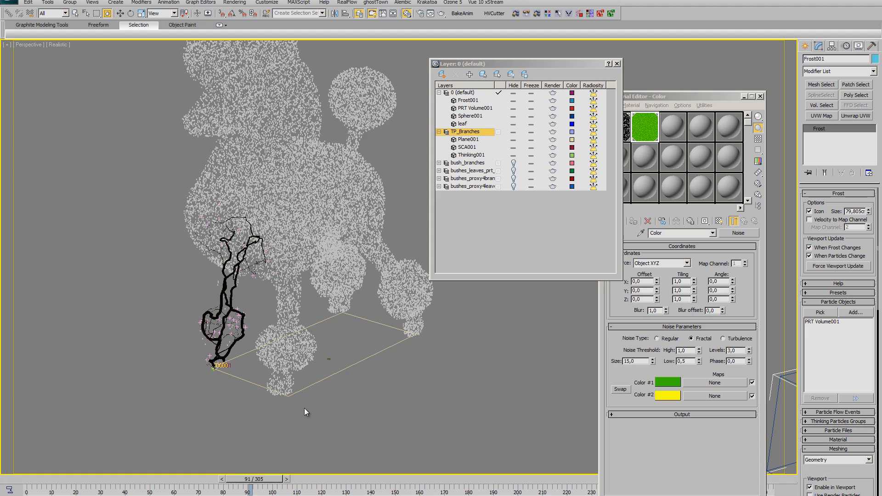
{"action": "middle_click_drag", "start_coordinate": [285, 347], "coordinate": [469, 341]}
{"action": "left_click", "coordinate": [405, 388]}
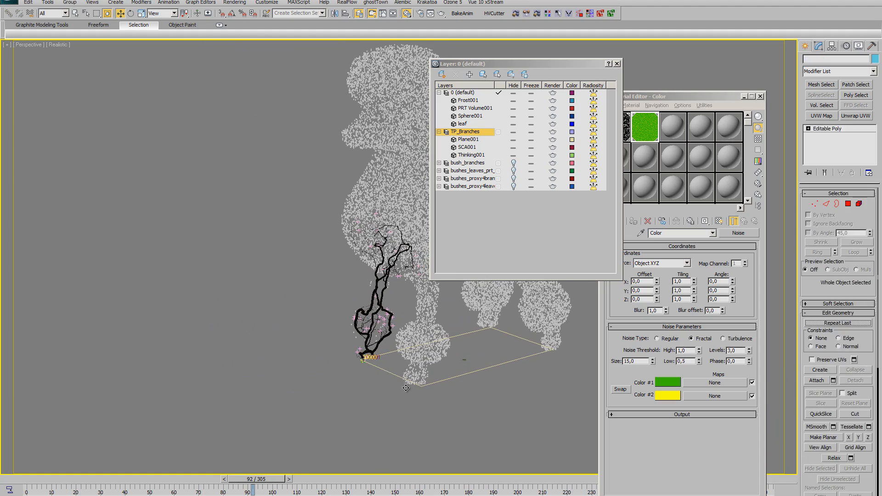
{"action": "middle_click_drag", "start_coordinate": [438, 388], "coordinate": [403, 378], "text": "alt"}
{"action": "key", "text": "alt+z"}
{"action": "left_click_drag", "start_coordinate": [433, 381], "coordinate": [449, 368]}
{"action": "middle_click_drag", "start_coordinate": [448, 368], "coordinate": [374, 379], "text": "alt"}
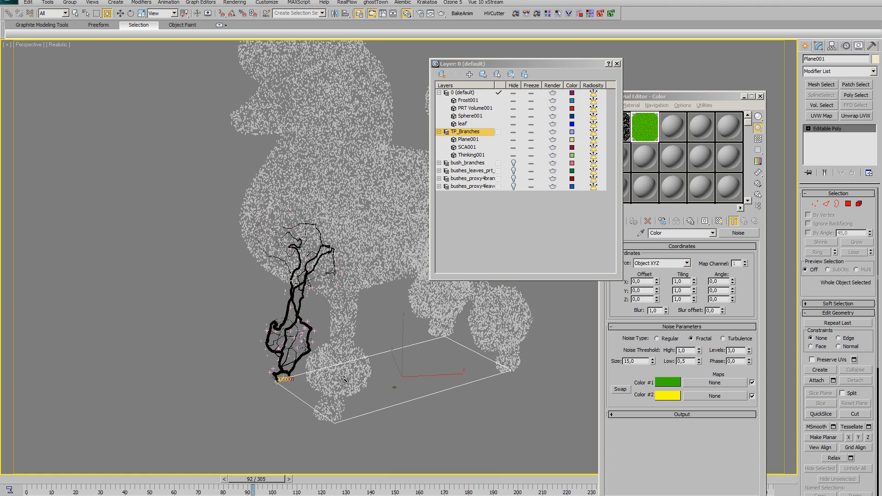
Select the Thinking001 particle object and expand its Main parameters to review the branch growth settings
{"action": "left_click_drag", "start_coordinate": [275, 384], "coordinate": [248, 367]}
{"action": "key", "text": "w"}
{"action": "left_click", "coordinate": [252, 353]}
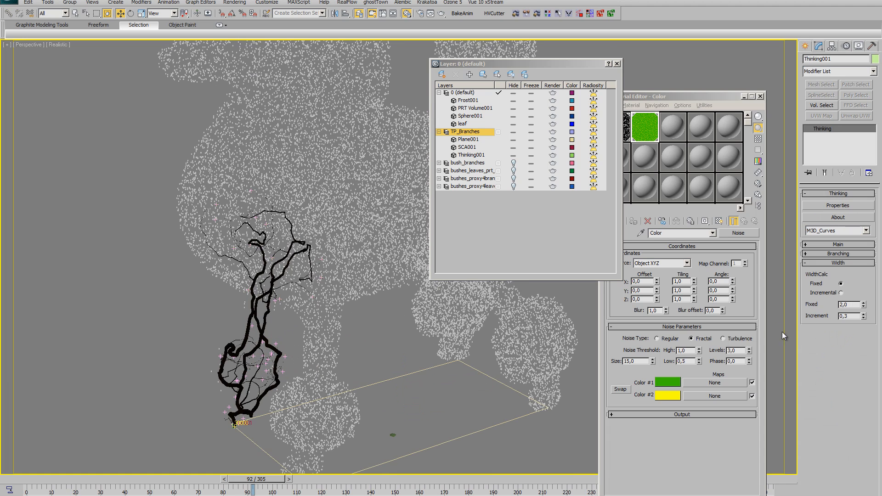
{"action": "left_click", "coordinate": [839, 245]}
{"action": "middle_click_drag", "start_coordinate": [357, 417], "coordinate": [343, 359]}
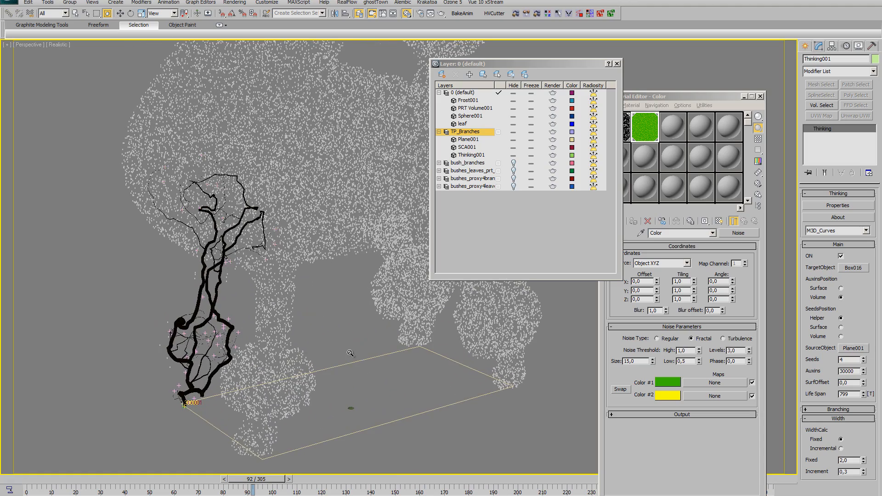
{"action": "mouse_move", "coordinate": [286, 302]}
{"action": "middle_mouse_down"}
{"action": "mouse_move", "coordinate": [270, 282]}
{"action": "mouse_move", "coordinate": [274, 299]}
{"action": "middle_mouse_up"}
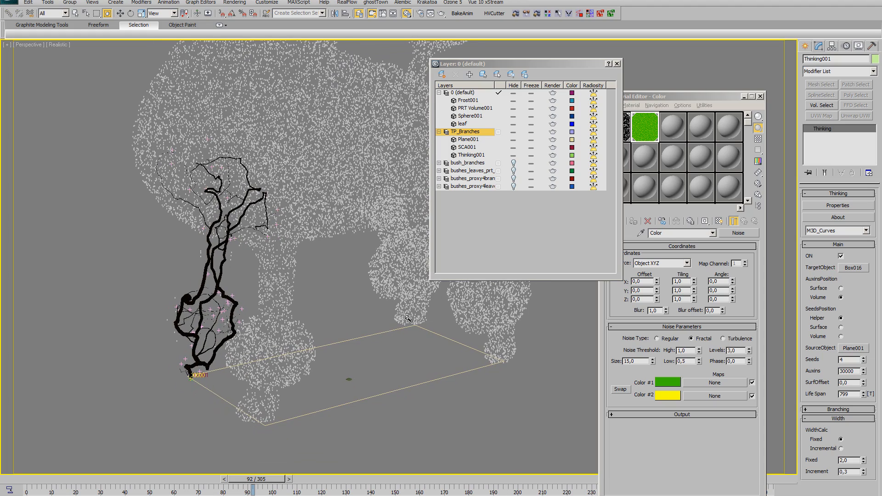
Examine the branches grown at frame 92 from several angles against Thinking001's target object, auxins position and seeds position settings
{"action": "middle_click_drag", "start_coordinate": [333, 317], "coordinate": [308, 305]}
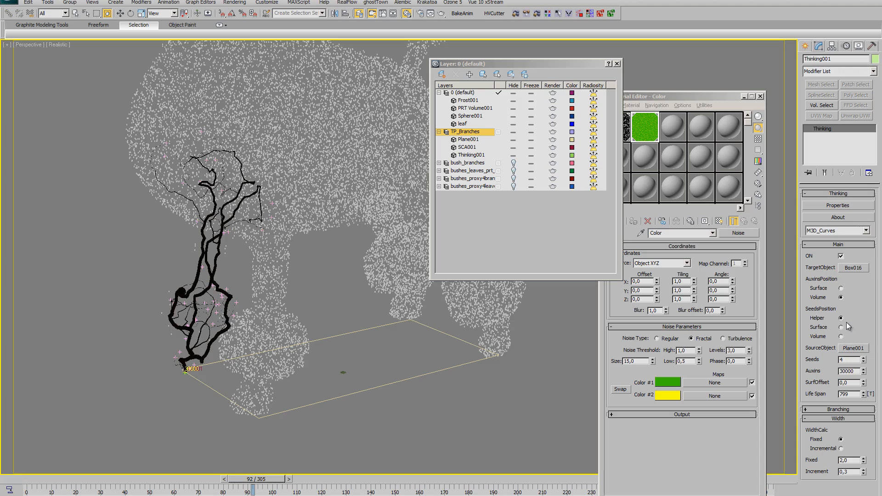
{"action": "middle_click_drag", "start_coordinate": [310, 354], "coordinate": [319, 370]}
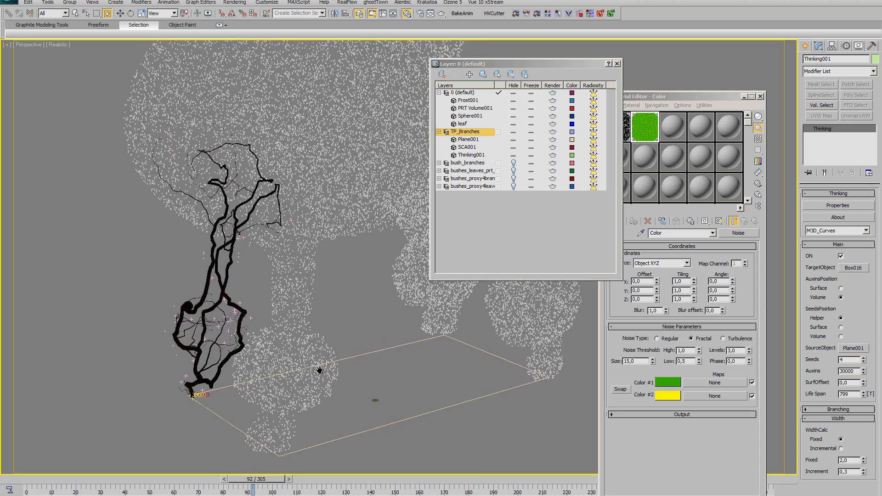
{"action": "left_click_drag", "start_coordinate": [316, 329], "coordinate": [310, 347]}
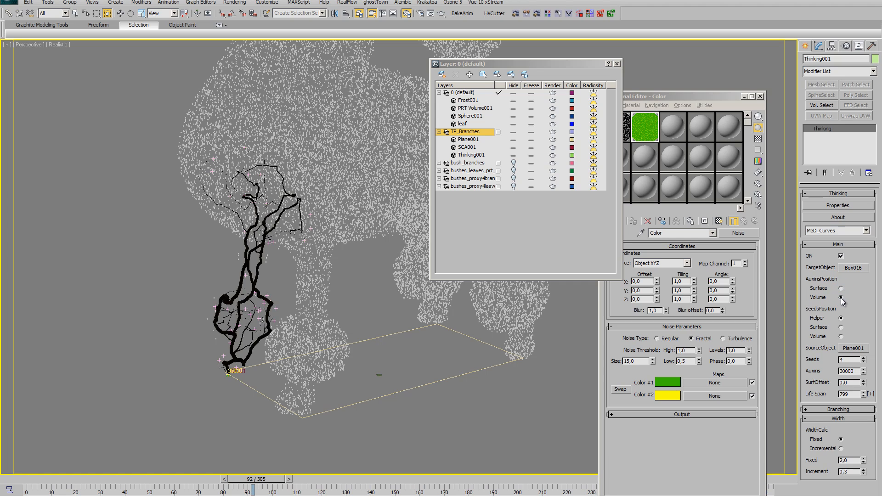
{"action": "middle_click_drag", "start_coordinate": [305, 371], "coordinate": [298, 378]}
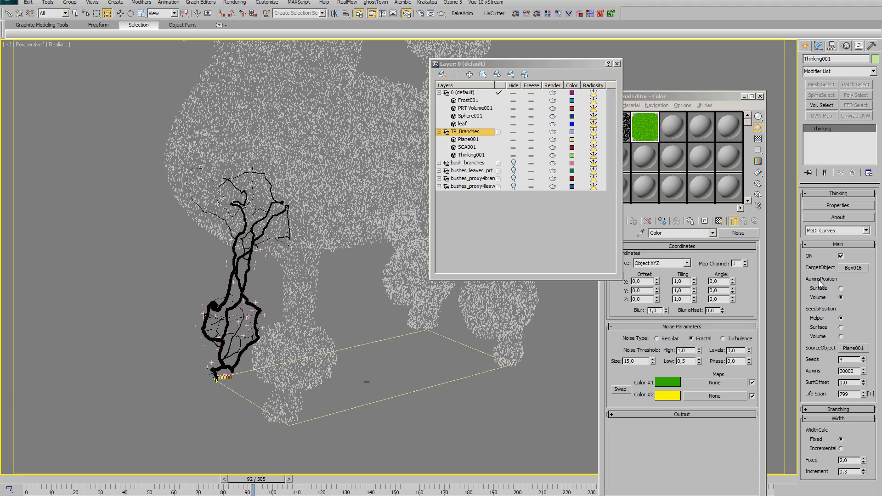
{"action": "mouse_move", "coordinate": [377, 344]}
{"action": "middle_mouse_down"}
{"action": "mouse_move", "coordinate": [381, 339]}
{"action": "mouse_move", "coordinate": [357, 337]}
{"action": "mouse_move", "coordinate": [342, 352]}
{"action": "mouse_move", "coordinate": [352, 334]}
{"action": "mouse_move", "coordinate": [364, 349]}
{"action": "middle_mouse_up"}
{"action": "scroll", "coordinate": [368, 342], "scroll_direction": "up", "scroll_amount": 1}
{"action": "scroll", "coordinate": [351, 338], "scroll_direction": "down", "scroll_amount": 1}
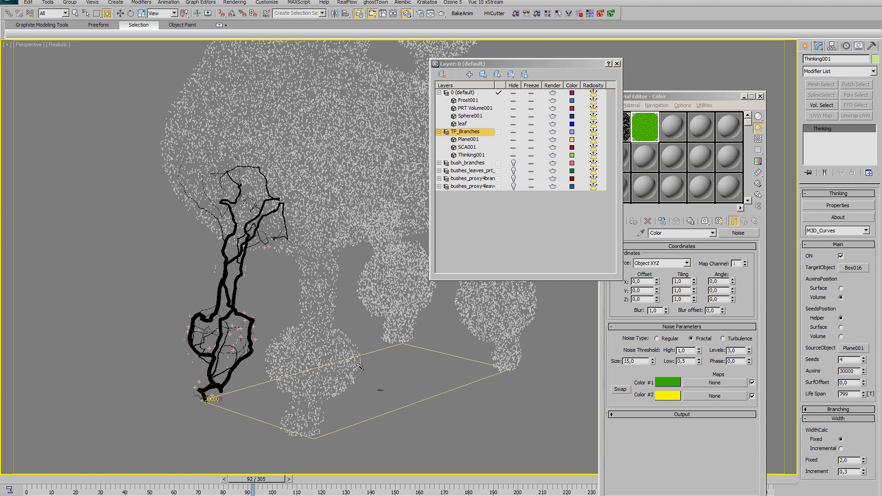
{"action": "middle_click_drag", "start_coordinate": [358, 366], "coordinate": [373, 355]}
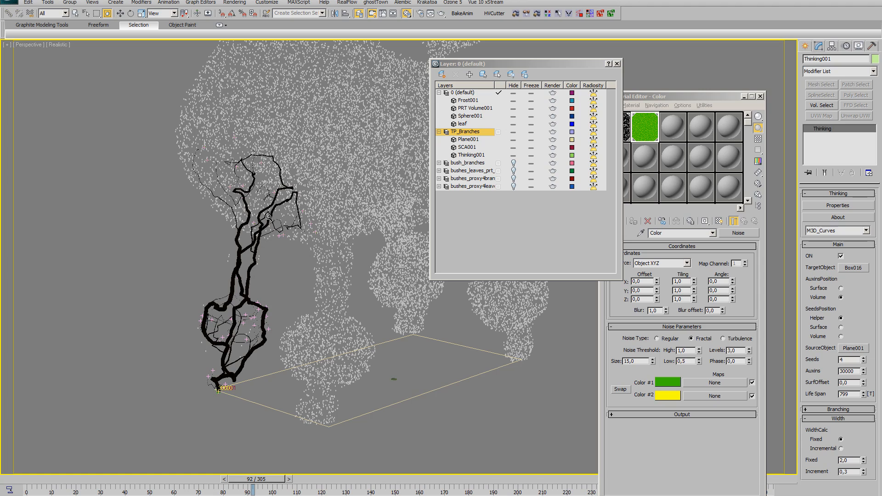
{"action": "middle_click_drag", "start_coordinate": [266, 354], "coordinate": [273, 339]}
{"action": "scroll", "coordinate": [267, 341], "scroll_direction": "down", "scroll_amount": 1}
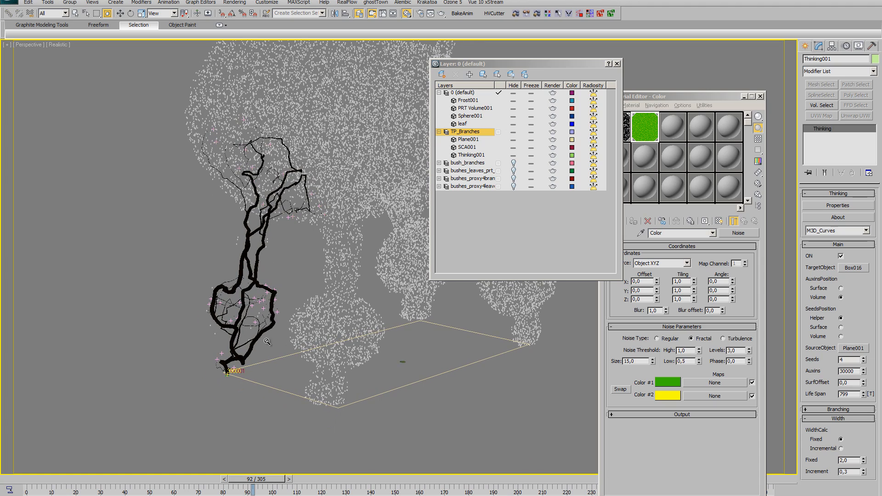
{"action": "scroll", "coordinate": [263, 343], "scroll_direction": "up", "scroll_amount": 2}
{"action": "middle_click_drag", "start_coordinate": [283, 245], "coordinate": [287, 254]}
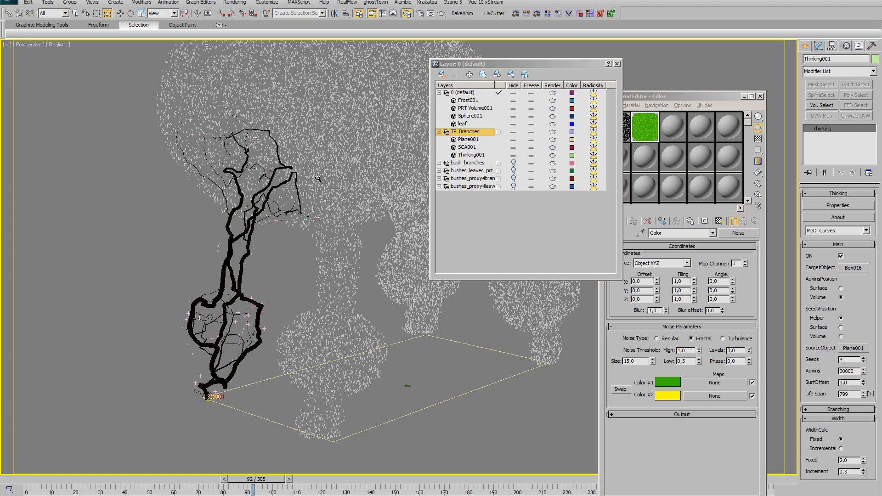
{"action": "middle_click_drag", "start_coordinate": [327, 215], "coordinate": [296, 247]}
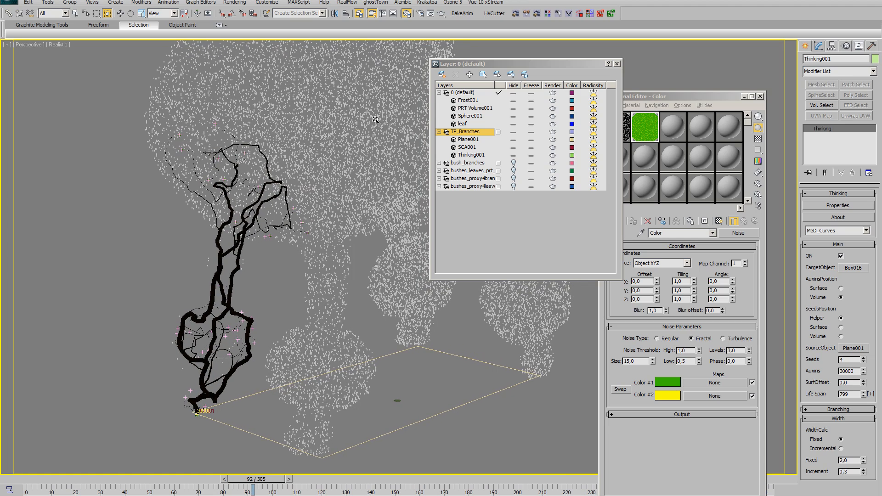
{"action": "middle_click_drag", "start_coordinate": [319, 336], "coordinate": [271, 351]}
{"action": "scroll", "coordinate": [287, 335], "scroll_direction": "down", "scroll_amount": 1}
{"action": "scroll", "coordinate": [294, 329], "scroll_direction": "down", "scroll_amount": 1}
{"action": "scroll", "coordinate": [270, 350], "scroll_direction": "down", "scroll_amount": 1}
{"action": "scroll", "coordinate": [311, 342], "scroll_direction": "up", "scroll_amount": 1}
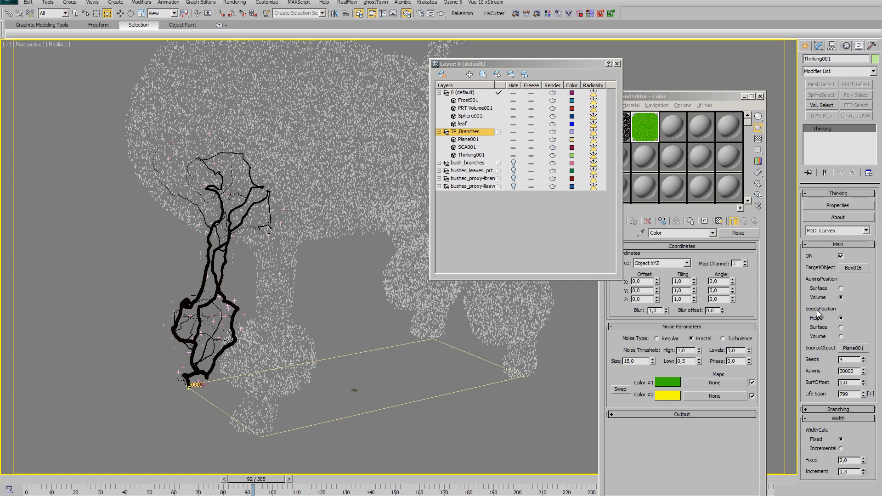
{"action": "middle_click_drag", "start_coordinate": [220, 348], "coordinate": [248, 299]}
{"action": "scroll", "coordinate": [248, 299], "scroll_direction": "up", "scroll_amount": 2}
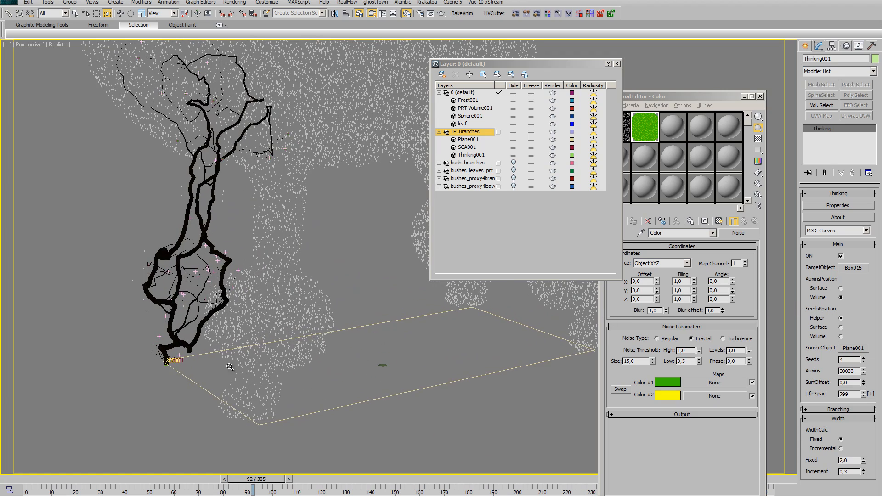
{"action": "middle_click_drag", "start_coordinate": [301, 382], "coordinate": [292, 394]}
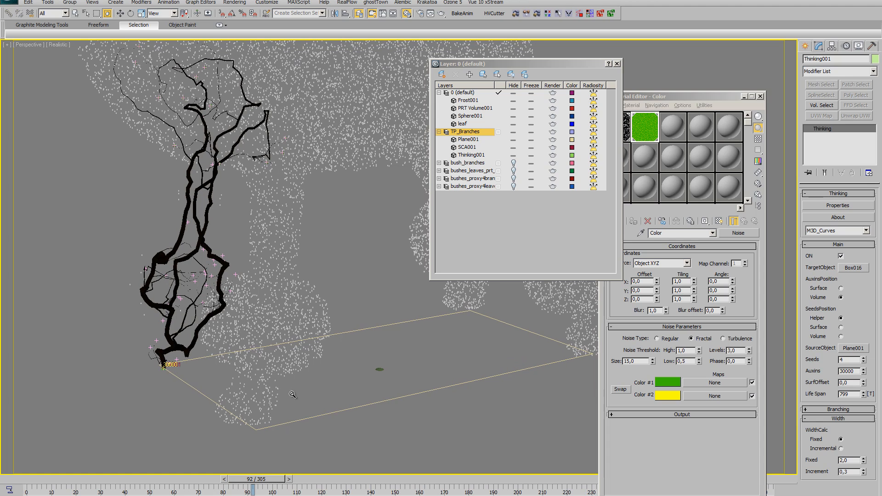
{"action": "scroll", "coordinate": [282, 391], "scroll_direction": "down", "scroll_amount": 2}
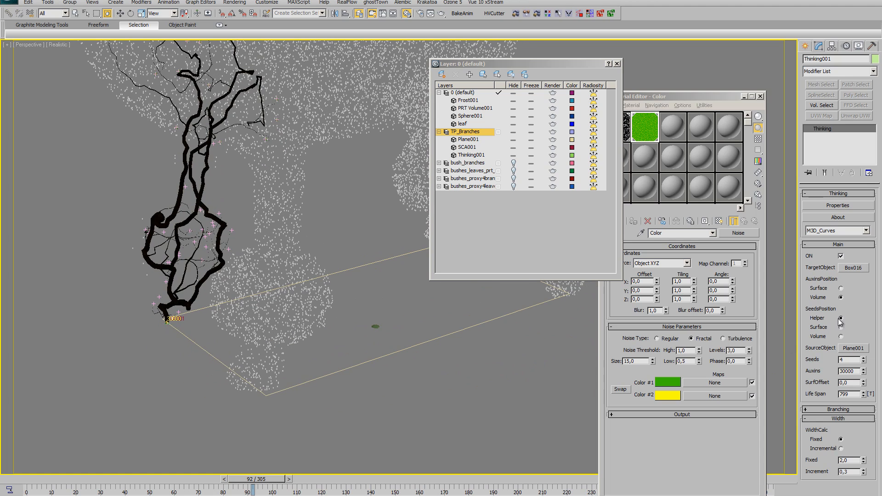
{"action": "scroll", "coordinate": [315, 366], "scroll_direction": "down", "scroll_amount": 3}
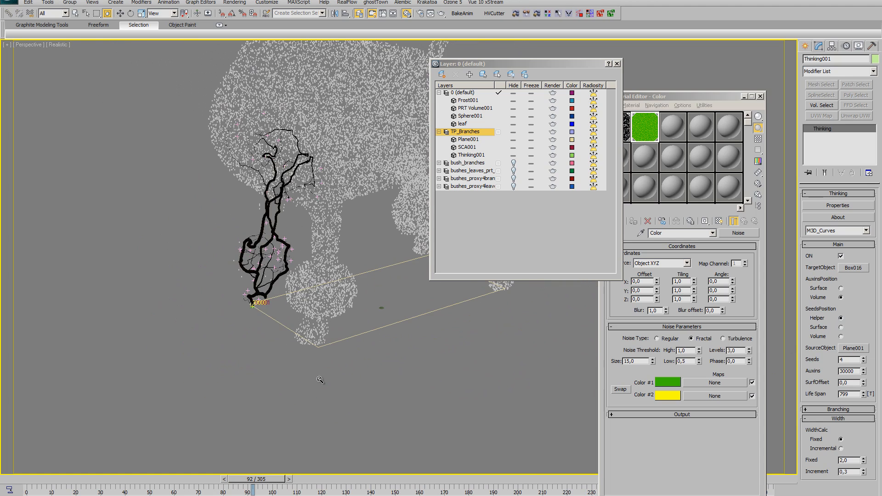
Rewind the animation to its start and move the SCA001 particle system along the ground plane to the plane's nearest corner
{"action": "left_click", "coordinate": [19, 481]}
{"action": "scroll", "coordinate": [262, 321], "scroll_direction": "up", "scroll_amount": 3}
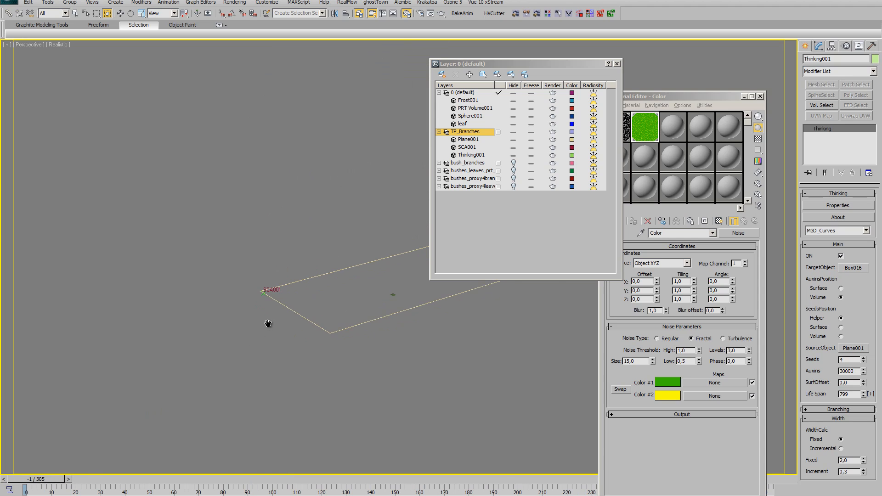
{"action": "key", "text": "w"}
{"action": "left_click", "coordinate": [204, 310]}
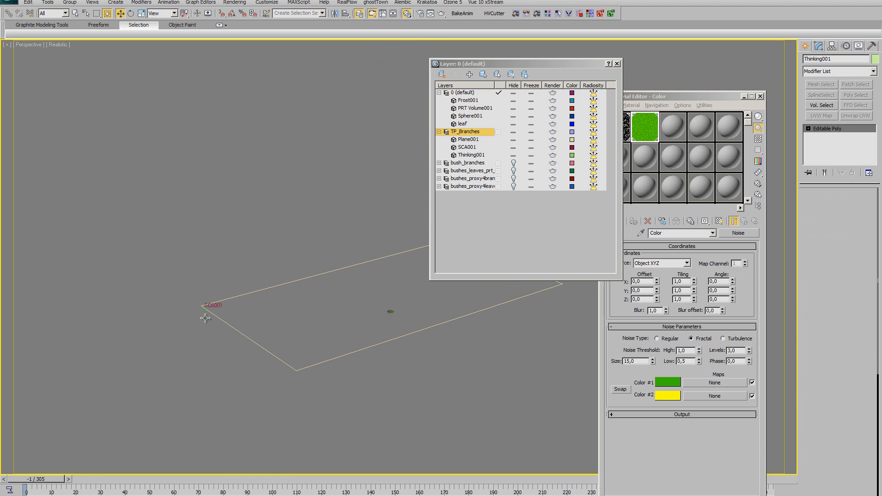
{"action": "left_click", "coordinate": [205, 311]}
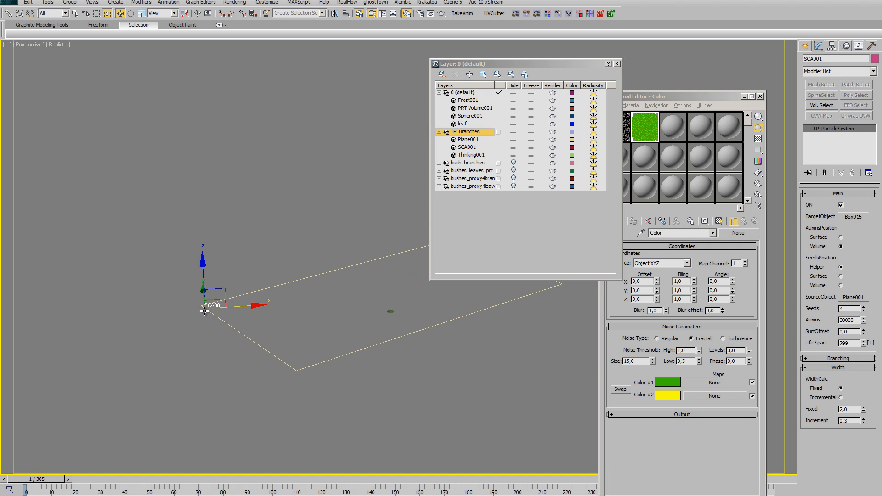
{"action": "middle_click_drag", "start_coordinate": [258, 354], "coordinate": [350, 403], "text": "alt"}
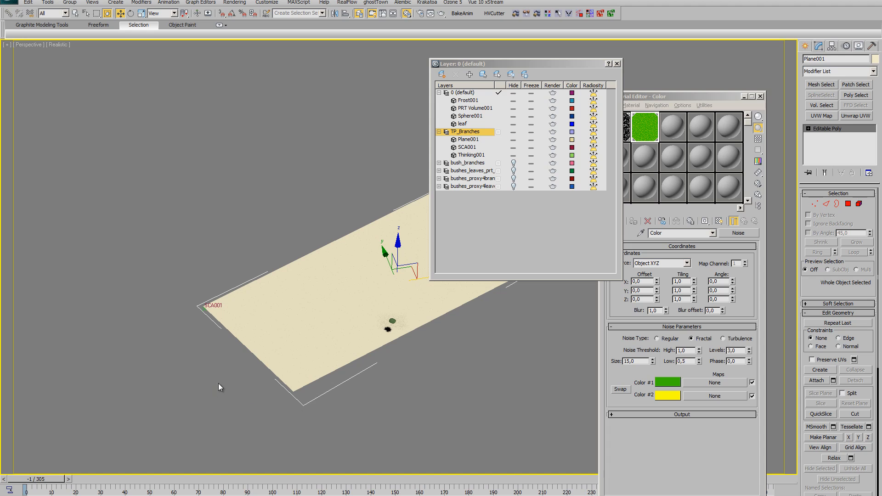
{"action": "left_click", "coordinate": [201, 319]}
{"action": "left_click", "coordinate": [203, 311]}
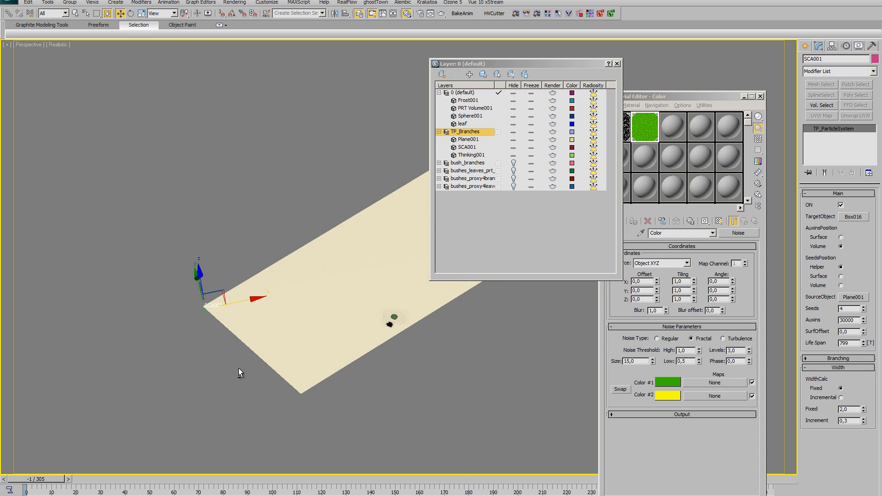
{"action": "scroll", "coordinate": [249, 344], "scroll_direction": "up", "scroll_amount": 2}
{"action": "middle_click_drag", "start_coordinate": [248, 344], "coordinate": [248, 335], "text": "alt"}
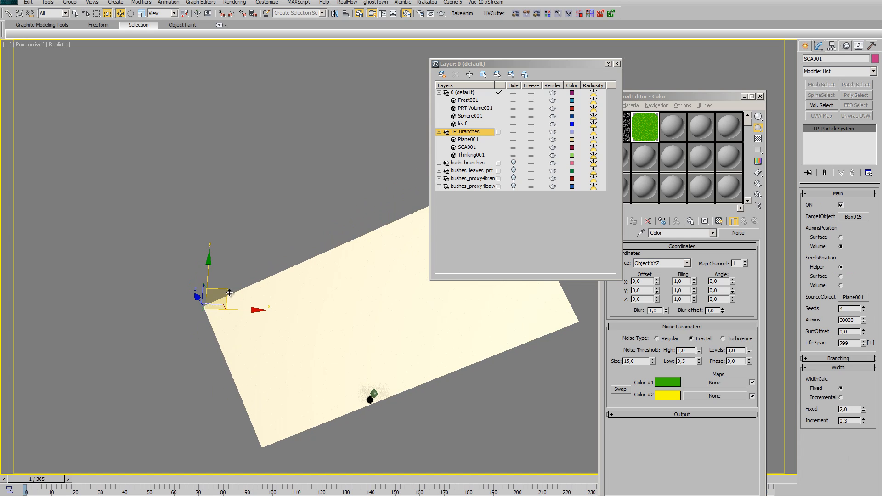
{"action": "left_click_drag", "start_coordinate": [229, 292], "coordinate": [286, 432]}
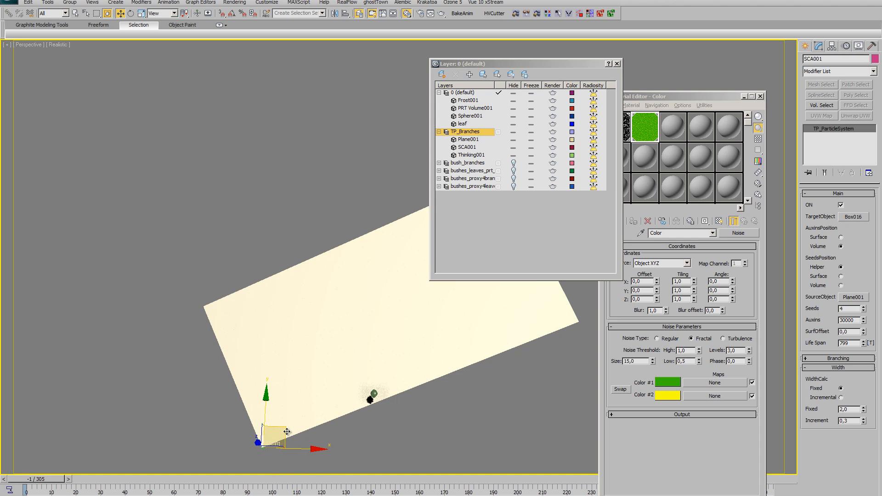
Scrub the animation to frame 88 and inspect the branches growing from SCA001's new position
{"action": "middle_click_drag", "start_coordinate": [288, 431], "coordinate": [330, 373], "text": "alt"}
{"action": "middle_click_drag", "start_coordinate": [311, 402], "coordinate": [322, 366]}
{"action": "mouse_move", "coordinate": [321, 367]}
{"action": "middle_mouse_down", "text": "alt"}
{"action": "mouse_move", "coordinate": [330, 329]}
{"action": "mouse_move", "coordinate": [320, 369]}
{"action": "middle_mouse_up", "text": "alt"}
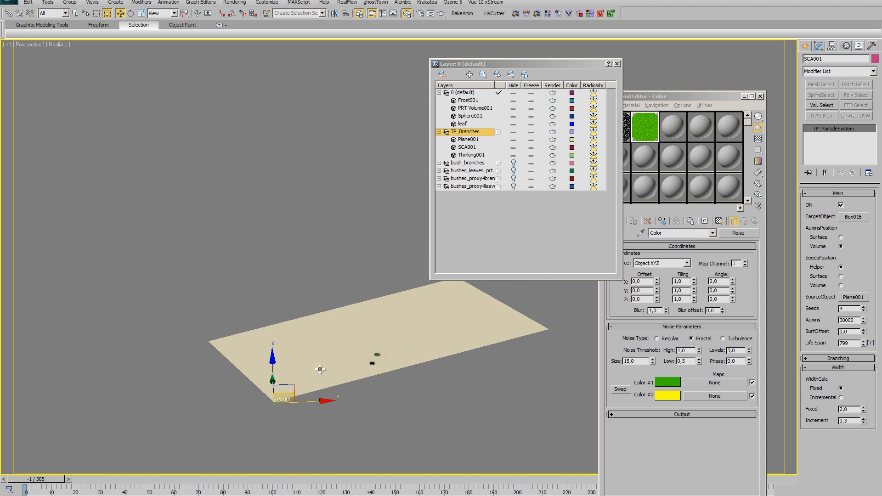
{"action": "left_click_drag", "start_coordinate": [37, 481], "coordinate": [252, 487]}
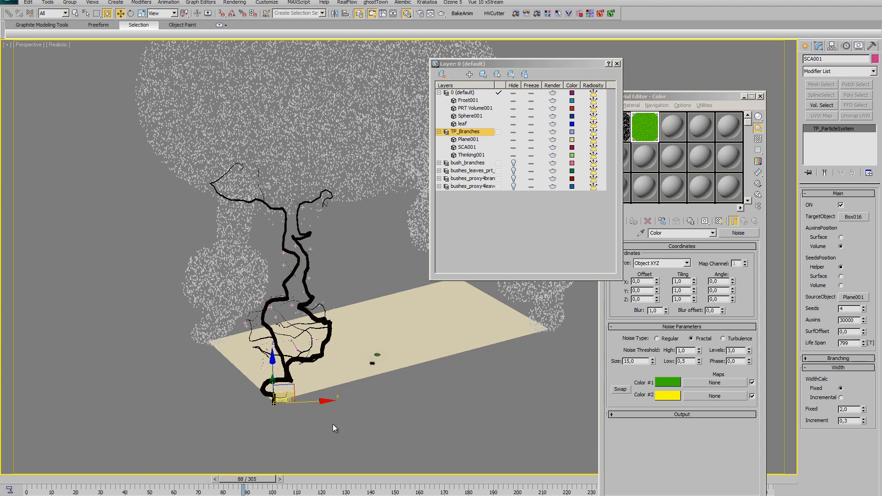
{"action": "middle_click_drag", "start_coordinate": [354, 406], "coordinate": [341, 390], "text": "alt"}
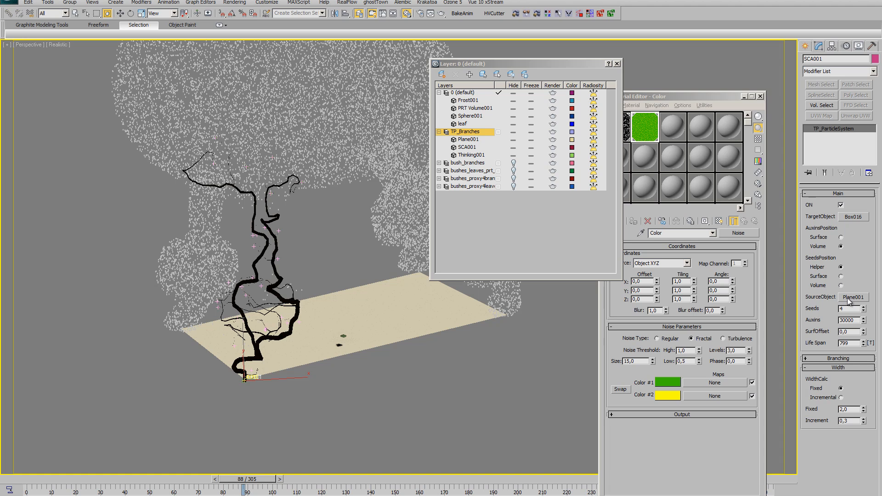
{"action": "middle_click_drag", "start_coordinate": [376, 371], "coordinate": [419, 371], "text": "alt"}
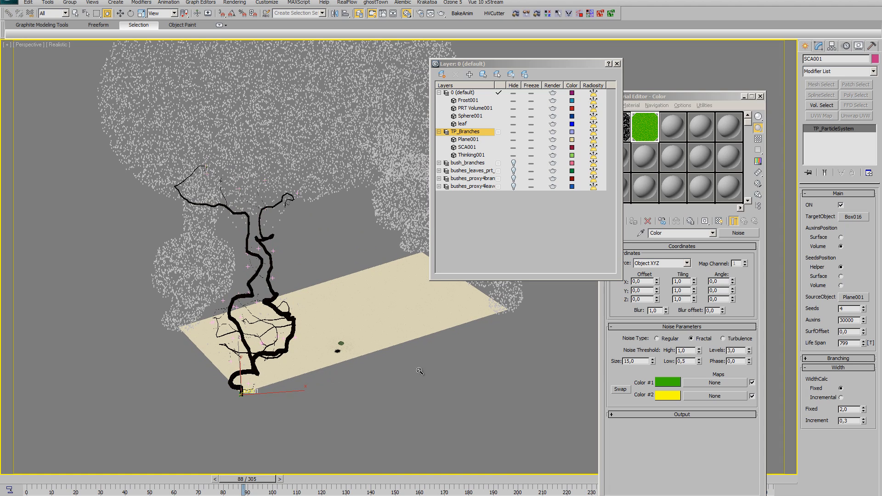
Pick Plane001 as the source object, rewind the animation to its start, and set SCA001's seeds position to Surface
{"action": "left_click", "coordinate": [846, 299]}
{"action": "left_click", "coordinate": [341, 316]}
{"action": "key", "text": "w"}
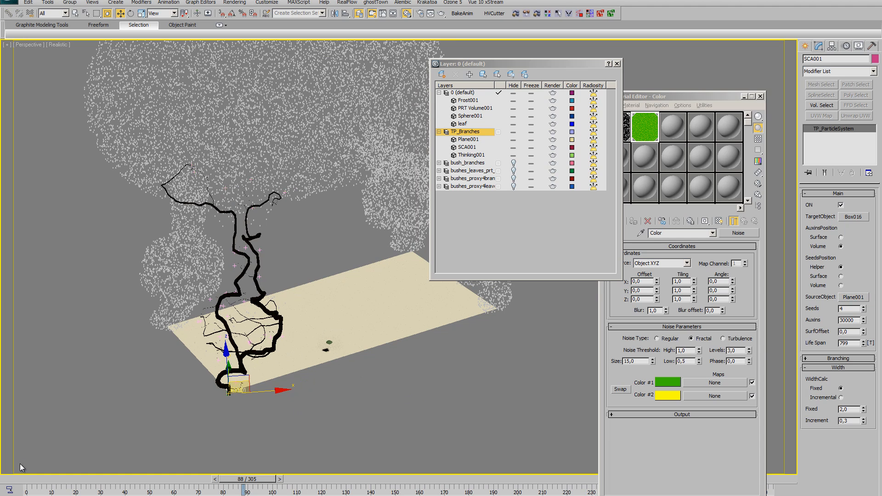
{"action": "mouse_move", "coordinate": [18, 479]}
{"action": "left_mouse_down"}
{"action": "mouse_move", "coordinate": [69, 480]}
{"action": "mouse_move", "coordinate": [75, 472]}
{"action": "left_mouse_up"}
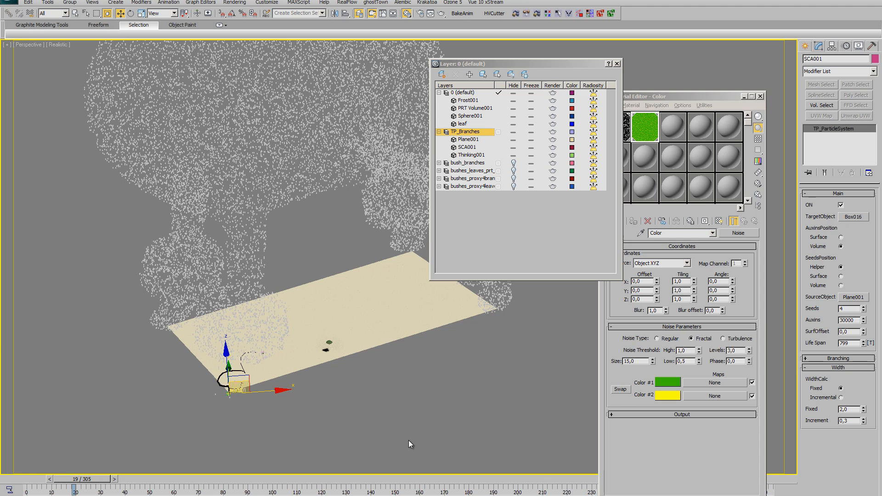
{"action": "left_click", "coordinate": [19, 483]}
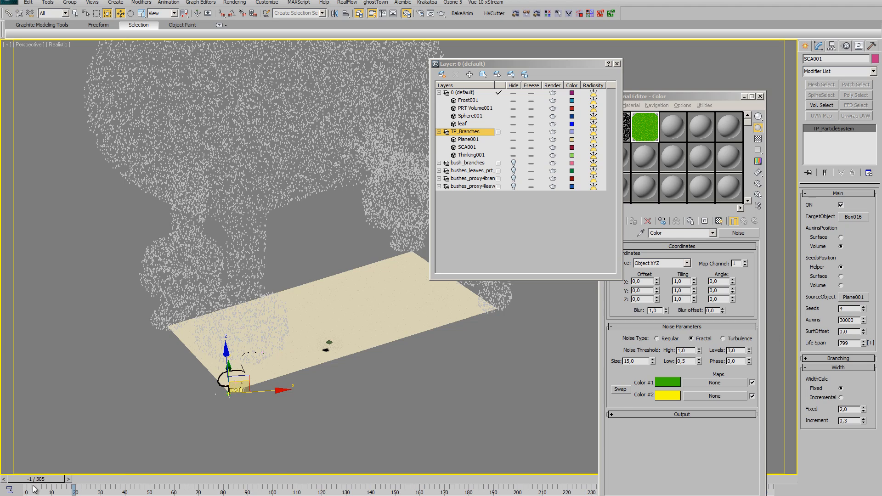
{"action": "left_click", "coordinate": [841, 276]}
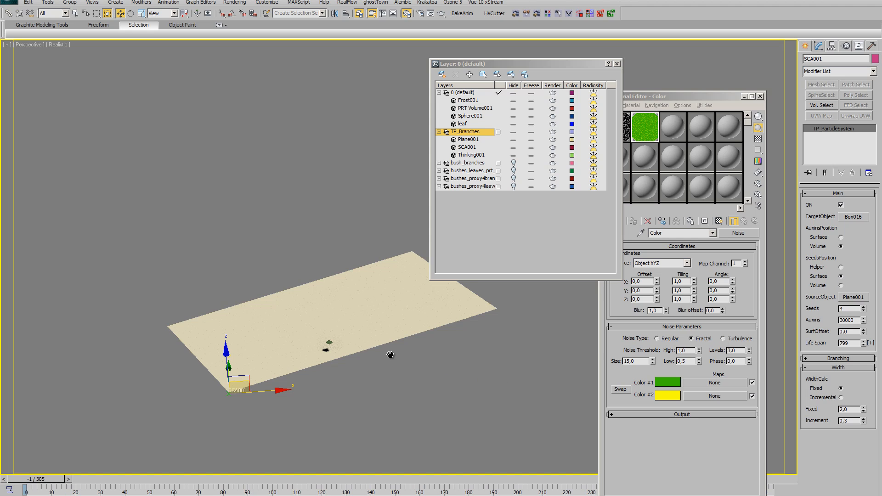
Scrub the animation to frame 50 to grow branches from Plane001's surface seeds, and inspect them around the plane
{"action": "middle_click_drag", "start_coordinate": [390, 354], "coordinate": [392, 351]}
{"action": "left_click_drag", "start_coordinate": [45, 483], "coordinate": [170, 481]}
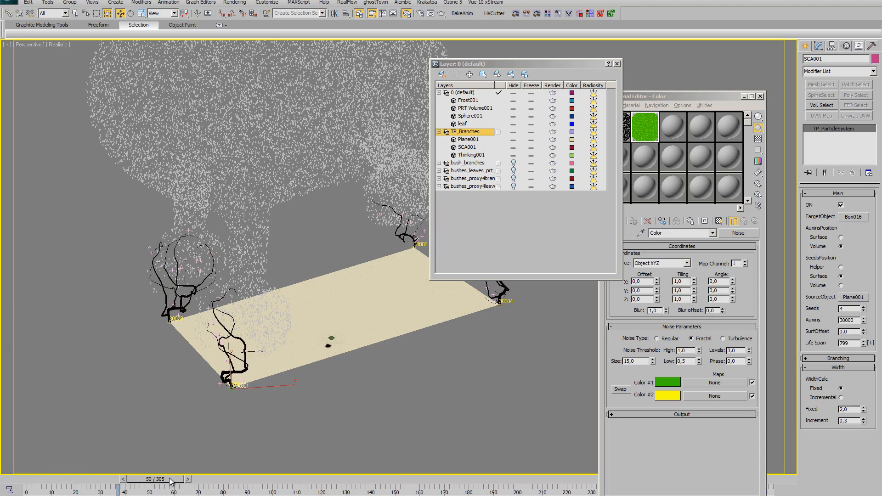
{"action": "middle_click_drag", "start_coordinate": [296, 339], "coordinate": [318, 379], "text": "alt"}
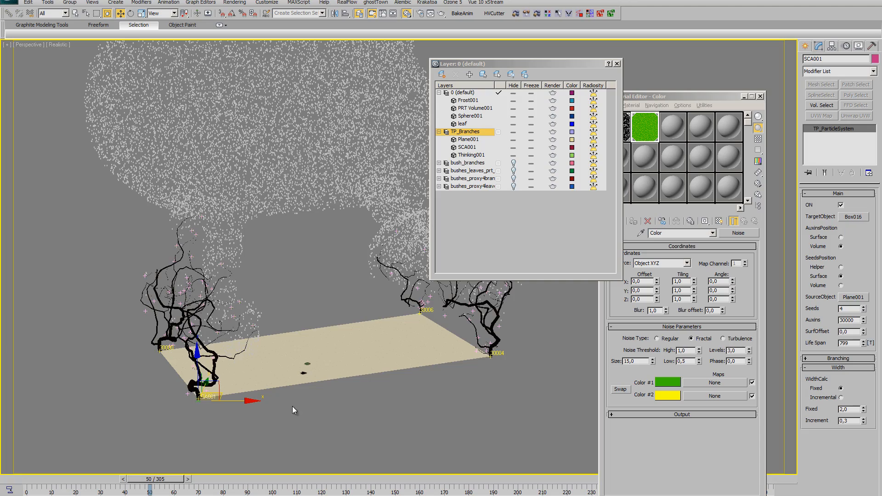
{"action": "middle_click_drag", "start_coordinate": [292, 406], "coordinate": [311, 409], "text": "alt"}
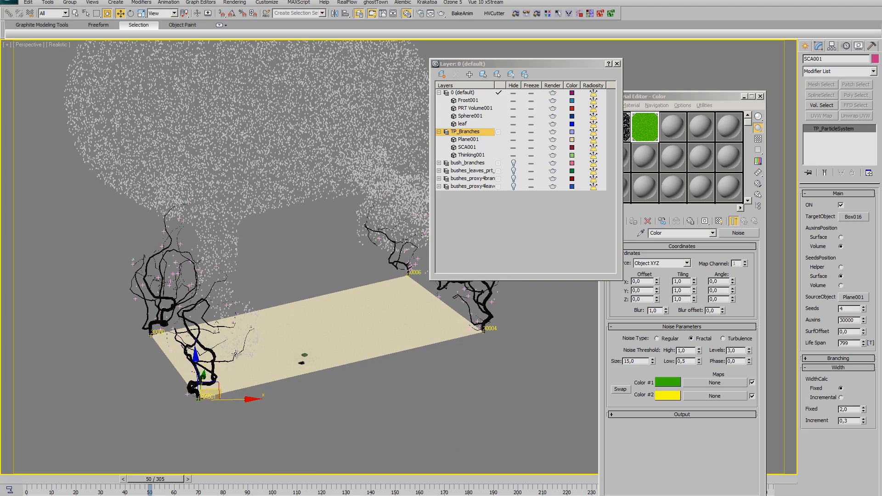
{"action": "middle_click_drag", "start_coordinate": [236, 354], "coordinate": [236, 370], "text": "alt"}
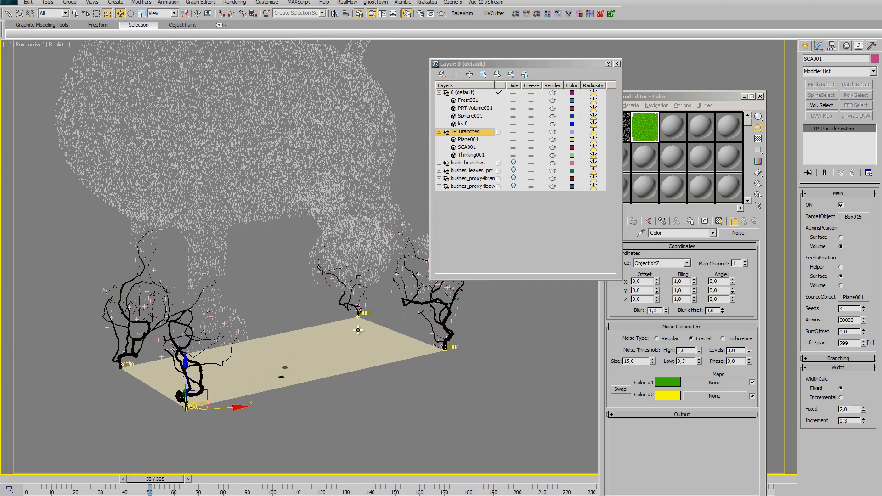
{"action": "middle_click_drag", "start_coordinate": [292, 301], "coordinate": [359, 294], "text": "alt"}
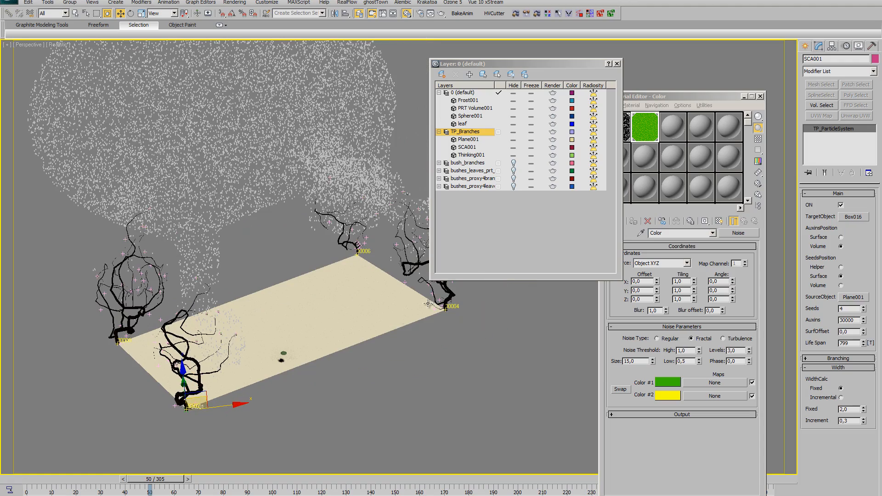
{"action": "middle_click_drag", "start_coordinate": [369, 348], "coordinate": [361, 381], "text": "alt"}
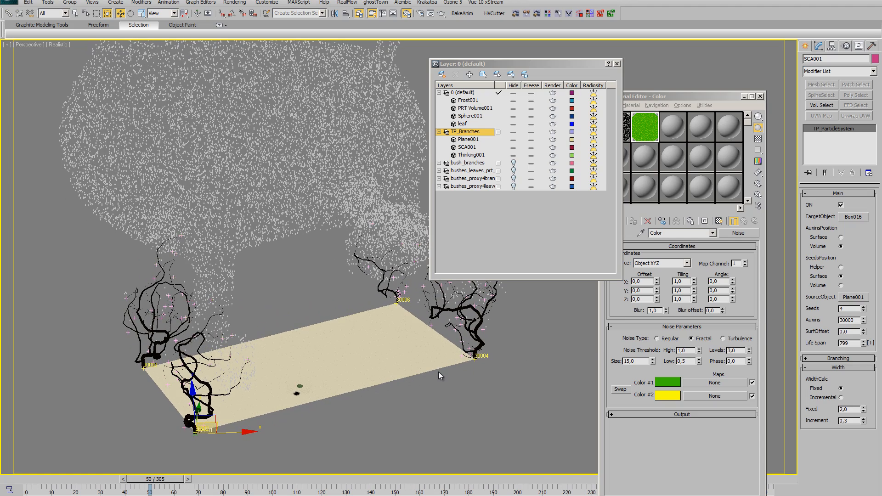
Show the bush_branches layer and rewind the animation to its start
{"action": "middle_click_drag", "start_coordinate": [438, 372], "coordinate": [437, 370]}
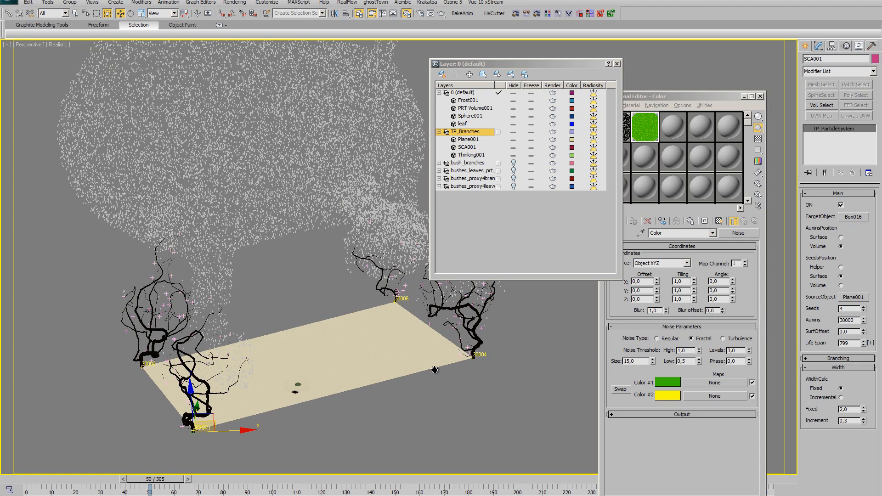
{"action": "left_click", "coordinate": [514, 163]}
{"action": "middle_click_drag", "start_coordinate": [234, 399], "coordinate": [239, 408]}
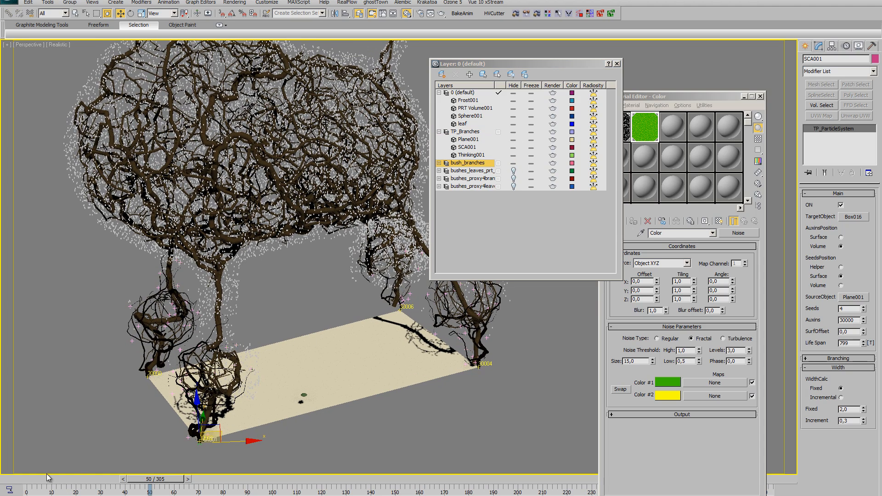
{"action": "left_click", "coordinate": [19, 479]}
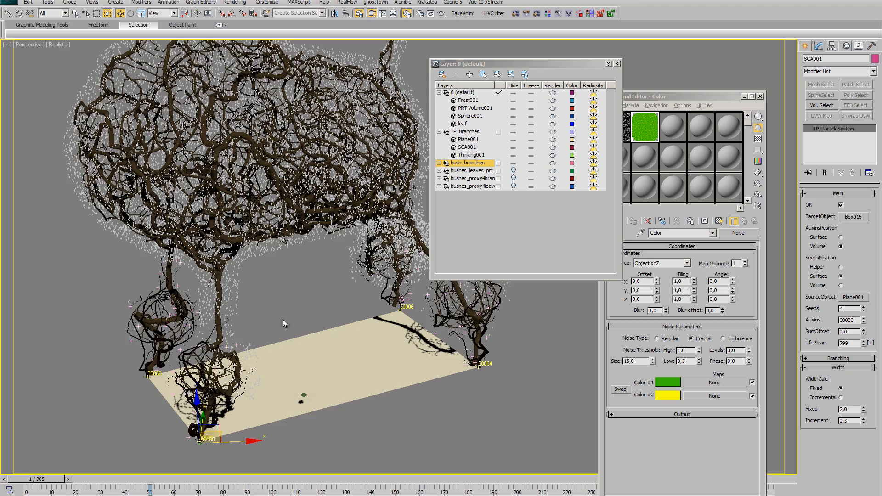
Examine the finished bush_branches meshes around the ground plane from several angles
{"action": "middle_click_drag", "start_coordinate": [264, 365], "coordinate": [294, 357], "text": "alt"}
{"action": "left_click", "coordinate": [242, 304]}
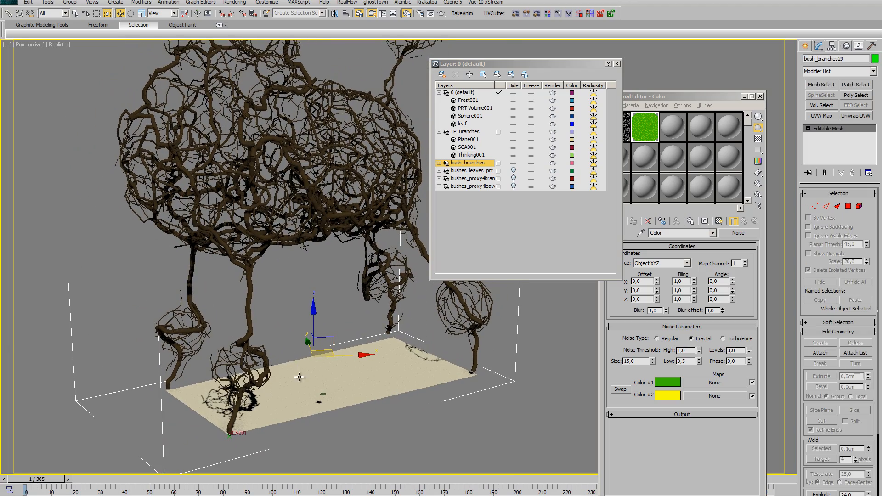
{"action": "middle_click_drag", "start_coordinate": [267, 294], "coordinate": [310, 325], "text": "alt"}
{"action": "key", "text": "alt+z"}
{"action": "left_click_drag", "start_coordinate": [310, 325], "coordinate": [138, 294]}
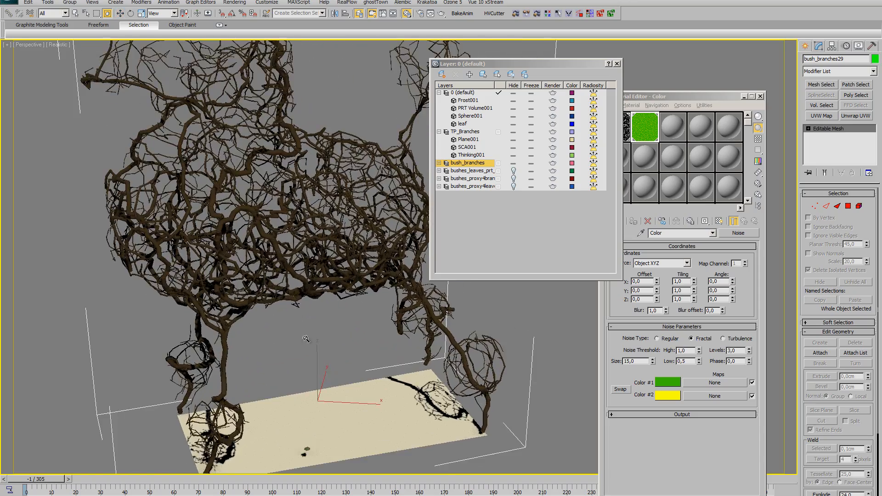
{"action": "middle_click_drag", "start_coordinate": [137, 294], "coordinate": [91, 298], "text": "alt"}
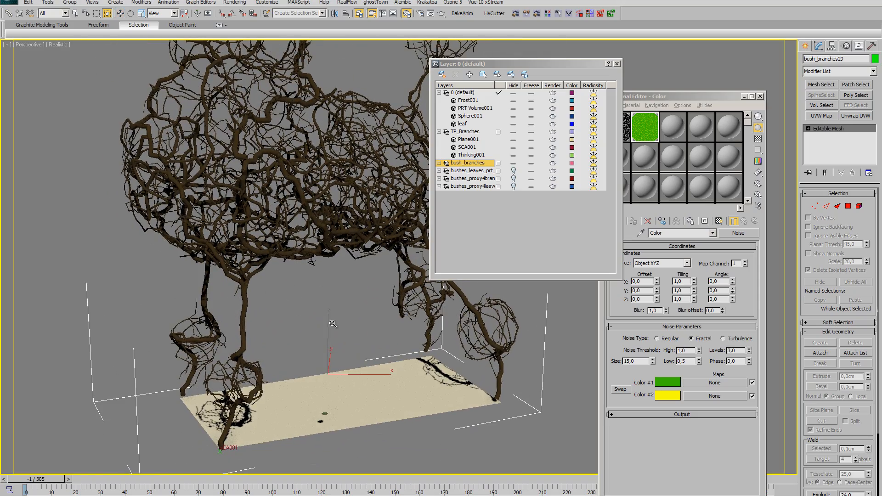
{"action": "middle_click_drag", "start_coordinate": [334, 324], "coordinate": [343, 232]}
{"action": "middle_click_drag", "start_coordinate": [305, 317], "coordinate": [324, 354], "text": "alt"}
{"action": "middle_click_drag", "start_coordinate": [324, 353], "coordinate": [304, 312]}
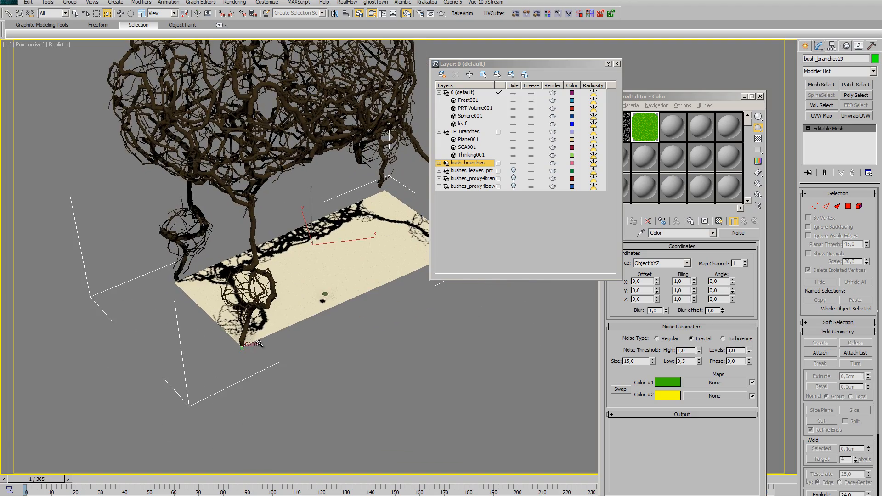
{"action": "left_click_drag", "start_coordinate": [291, 312], "coordinate": [287, 332]}
{"action": "right_click", "coordinate": [287, 332]}
Select the SCA001 particle system and hide the bush_branches layer
{"action": "left_click", "coordinate": [273, 332]}
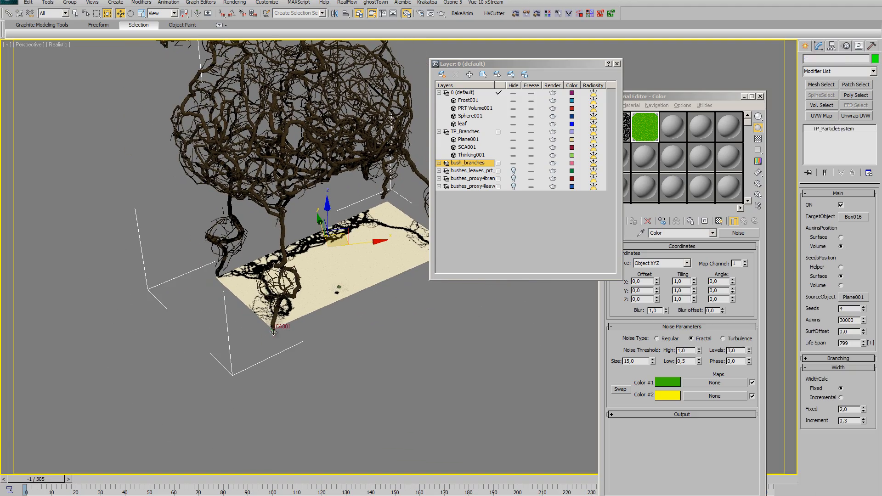
{"action": "scroll", "coordinate": [278, 336], "scroll_direction": "down", "scroll_amount": 5}
{"action": "middle_click_drag", "start_coordinate": [400, 400], "coordinate": [285, 338]}
{"action": "left_click", "coordinate": [514, 163]}
Align SCA001 to Sphere001 in X, Y and Z, pivot point to pivot point
{"action": "middle_click_drag", "start_coordinate": [295, 289], "coordinate": [257, 253]}
{"action": "key", "text": "alt+a"}
{"action": "left_click", "coordinate": [393, 369]}
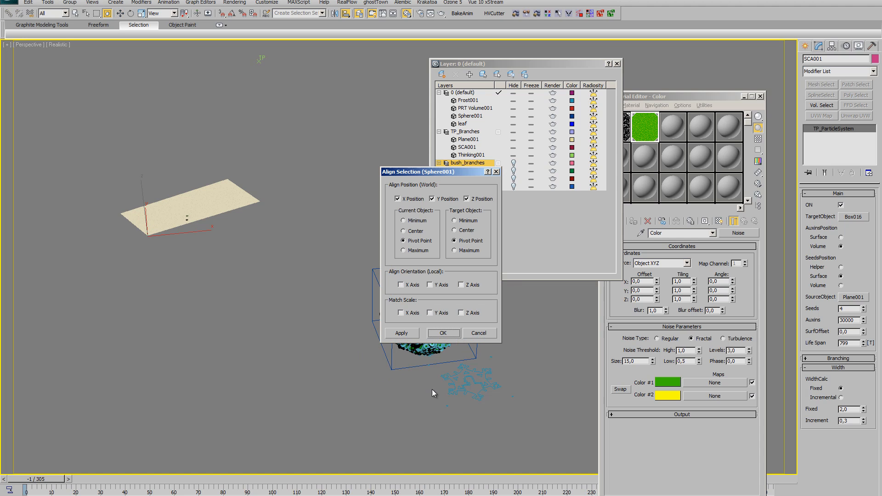
{"action": "left_click", "coordinate": [440, 335]}
Move SCA001 straight down to just below the leaf-covered sphere
{"action": "middle_click_drag", "start_coordinate": [386, 372], "coordinate": [439, 339], "text": "alt"}
{"action": "key", "text": "w"}
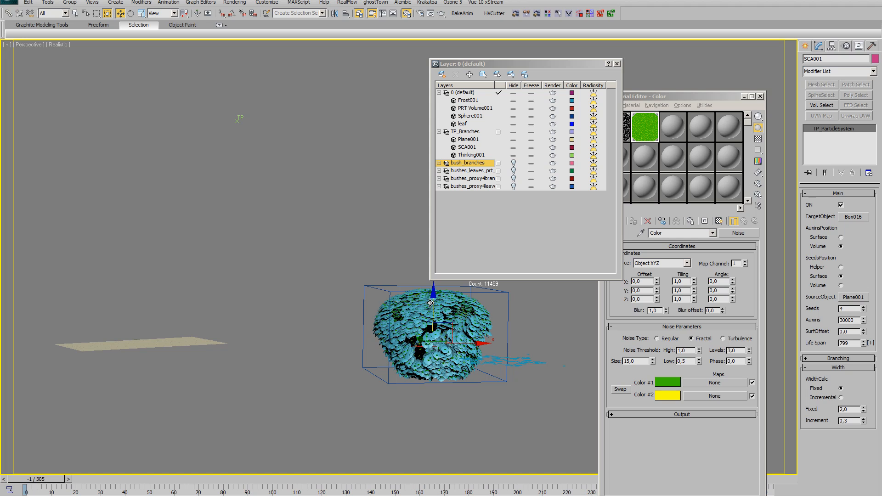
{"action": "left_click_drag", "start_coordinate": [432, 320], "coordinate": [431, 358]}
{"action": "middle_click_drag", "start_coordinate": [456, 361], "coordinate": [477, 330], "text": "alt"}
{"action": "middle_click_drag", "start_coordinate": [477, 329], "coordinate": [357, 343], "text": "alt"}
{"action": "middle_click_drag", "start_coordinate": [357, 344], "coordinate": [355, 363]}
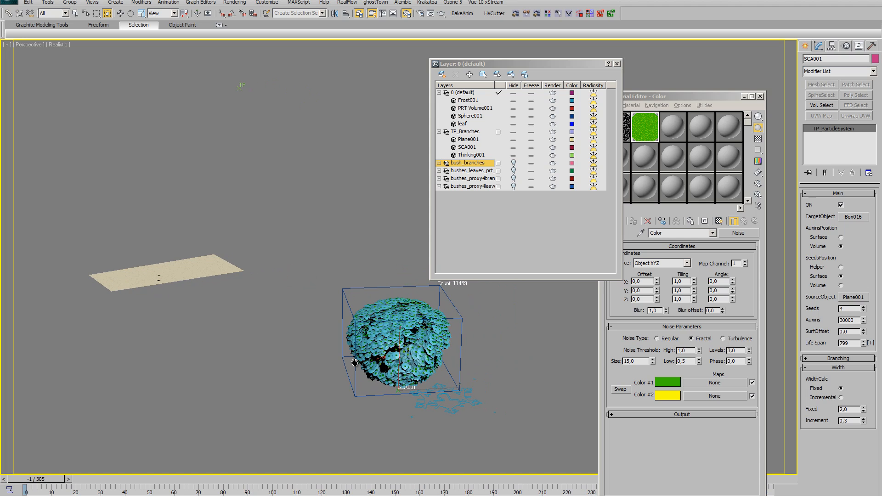
Clone Sphere001 in place as an independent copy
{"action": "key", "text": "w"}
{"action": "left_click", "coordinate": [353, 377]}
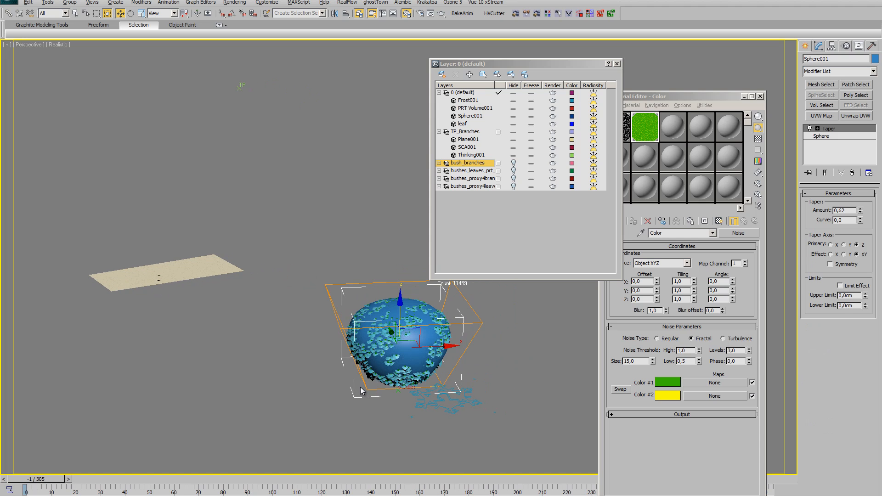
{"action": "middle_click_drag", "start_coordinate": [374, 381], "coordinate": [376, 371], "text": "alt"}
{"action": "key", "text": "ctrl+v"}
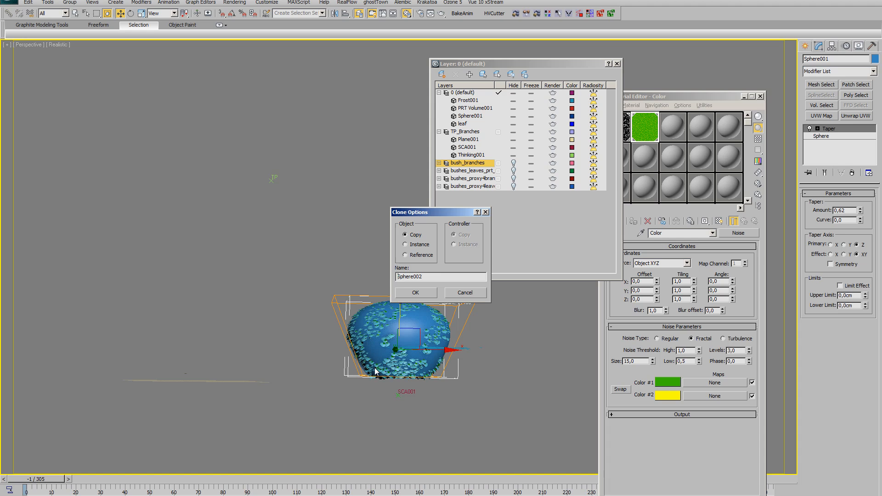
{"action": "left_click", "coordinate": [416, 293]}
{"action": "middle_click_drag", "start_coordinate": [315, 352], "coordinate": [334, 356], "text": "alt"}
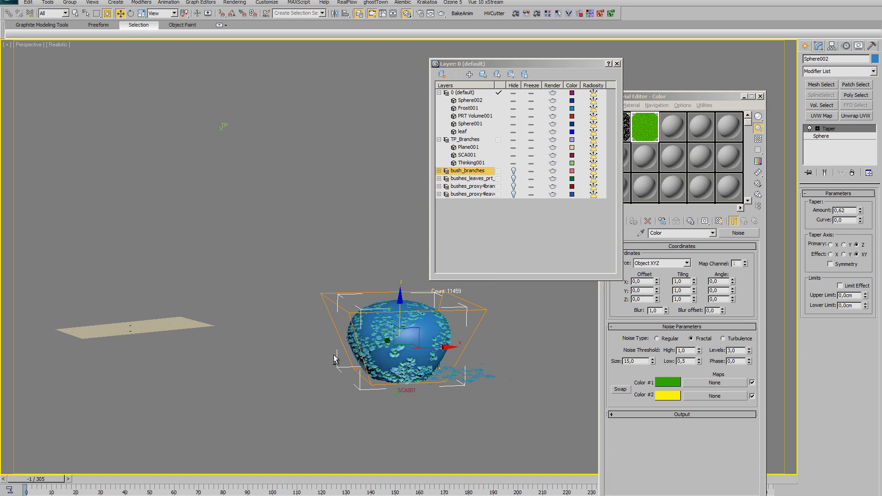
Set the cloned sphere's Hemisphere value to 0 beneath its Taper modifier, and return to the Taper level
{"action": "left_click", "coordinate": [822, 136]}
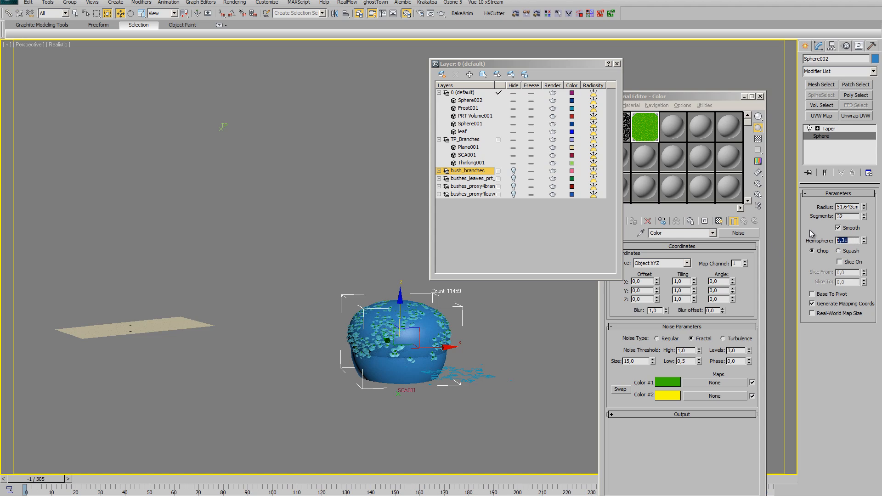
{"action": "type", "text": "0"}
{"action": "key", "text": "Return"}
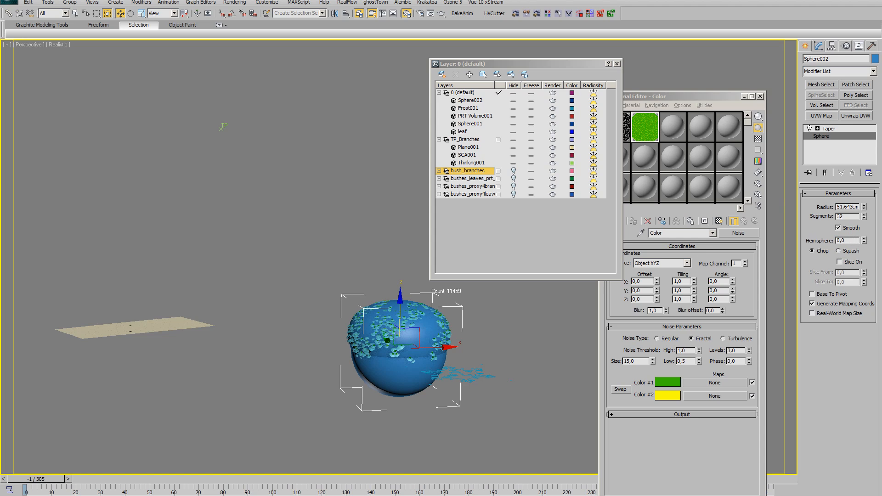
{"action": "left_click", "coordinate": [828, 129]}
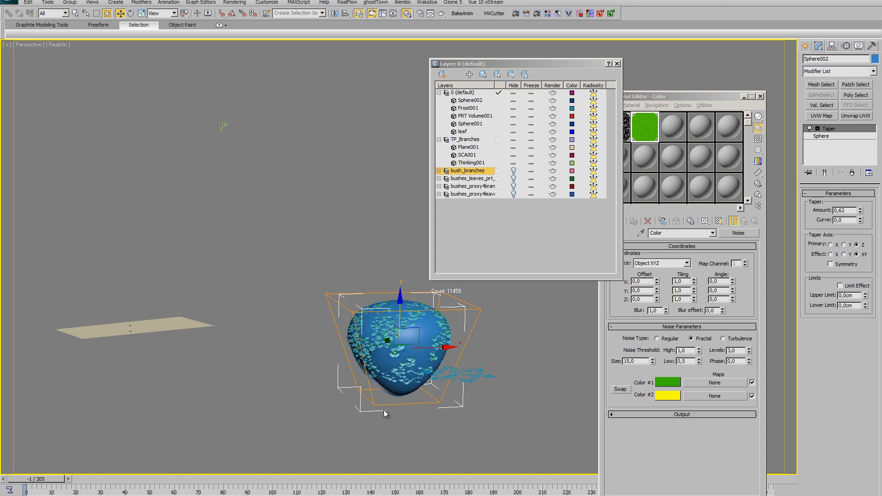
Select the cloned sphere and display it as a bounding box
{"action": "middle_click_drag", "start_coordinate": [384, 410], "coordinate": [414, 413], "text": "alt"}
{"action": "key", "text": "shift+b"}
{"action": "left_click", "coordinate": [464, 395]}
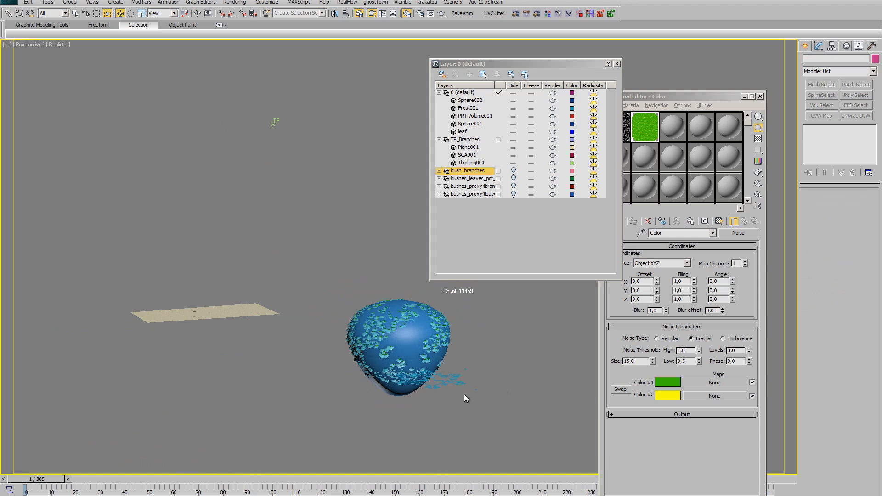
{"action": "left_click", "coordinate": [400, 392]}
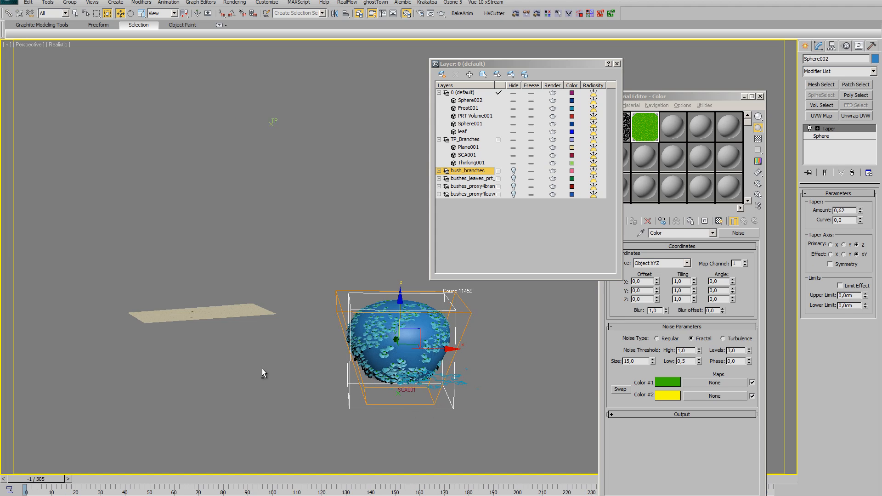
{"action": "middle_click_drag", "start_coordinate": [262, 370], "coordinate": [236, 148], "text": "alt"}
Select SCA001 and fine-tune its height just under the tapered sphere
{"action": "middle_click_drag", "start_coordinate": [384, 391], "coordinate": [376, 335], "text": "alt"}
{"action": "left_click", "coordinate": [385, 357]}
{"action": "middle_click_drag", "start_coordinate": [402, 384], "coordinate": [390, 369], "text": "alt"}
{"action": "left_click_drag", "start_coordinate": [384, 329], "coordinate": [385, 331]}
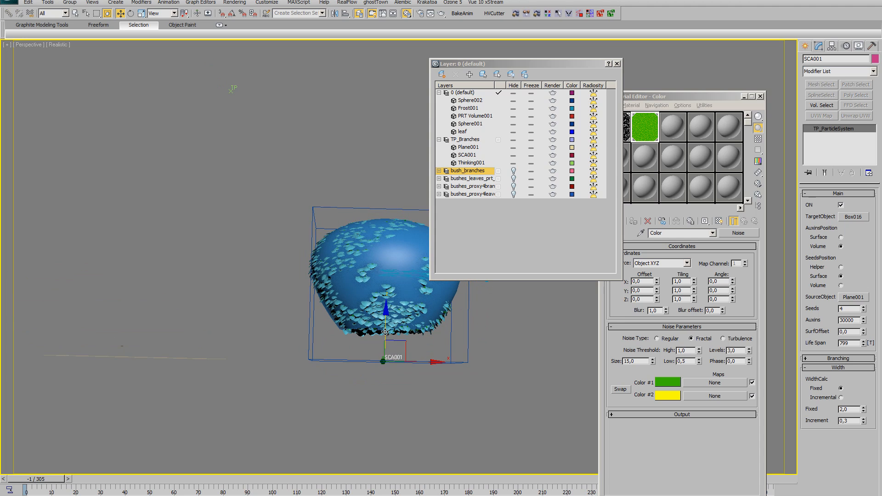
{"action": "middle_click_drag", "start_coordinate": [383, 360], "coordinate": [381, 345], "text": "alt"}
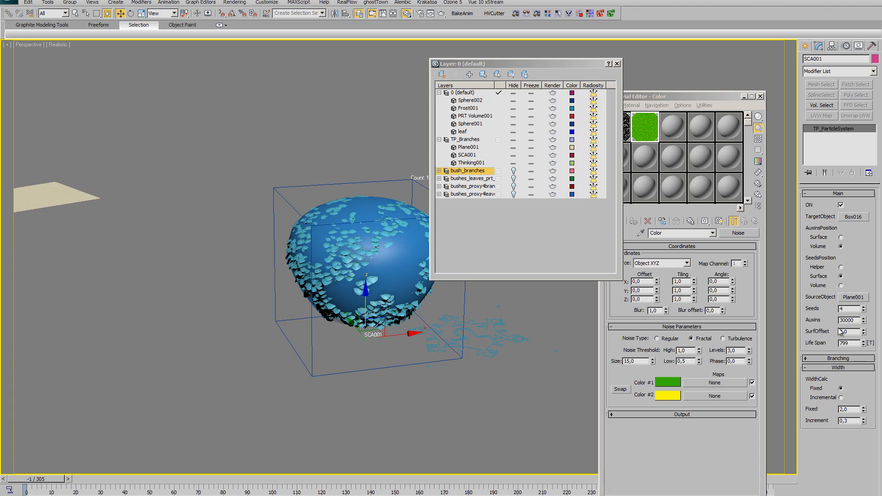
Pick Sphere002 as SCA001's target object and set the seeds position to Helper
{"action": "left_click", "coordinate": [847, 218]}
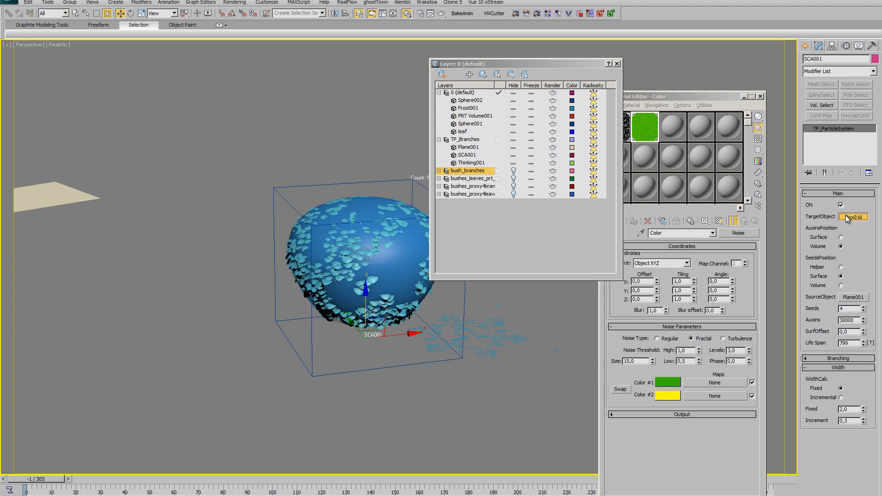
{"action": "left_click", "coordinate": [311, 355]}
{"action": "mouse_move", "coordinate": [396, 388]}
{"action": "middle_mouse_down", "text": "alt"}
{"action": "mouse_move", "coordinate": [395, 369]}
{"action": "mouse_move", "coordinate": [393, 388]}
{"action": "middle_mouse_up", "text": "alt"}
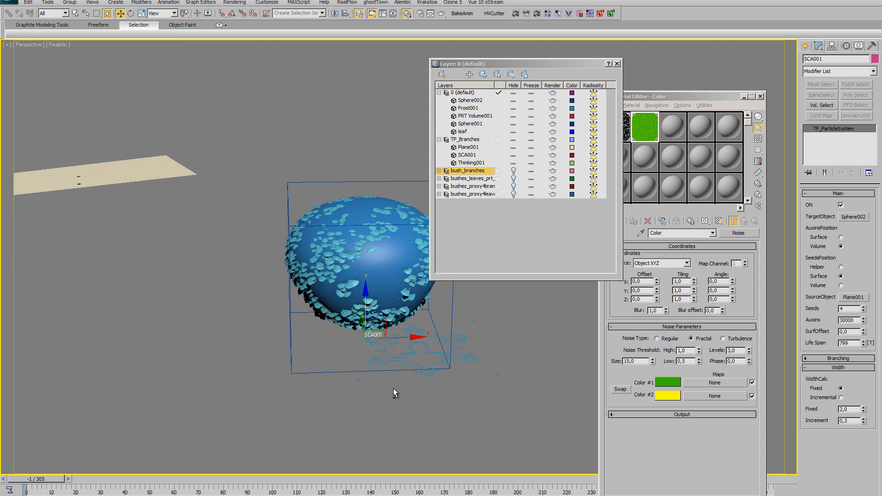
{"action": "left_click", "coordinate": [840, 267]}
{"action": "middle_click_drag", "start_coordinate": [335, 396], "coordinate": [375, 336], "text": "alt"}
{"action": "key", "text": "alt"}
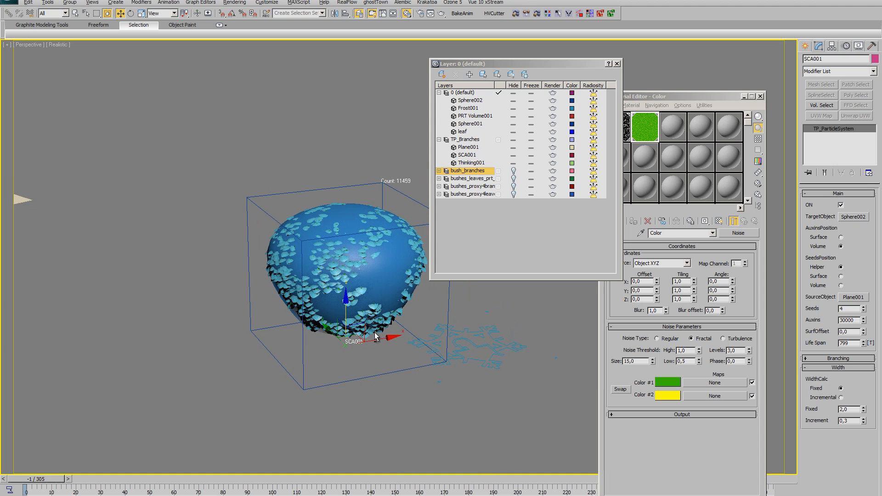
Display the remaining shaded sphere as a bounding box and reselect SCA001
{"action": "left_click", "coordinate": [382, 290]}
{"action": "middle_click_drag", "start_coordinate": [397, 363], "coordinate": [381, 353], "text": "alt"}
{"action": "left_click", "coordinate": [348, 353]}
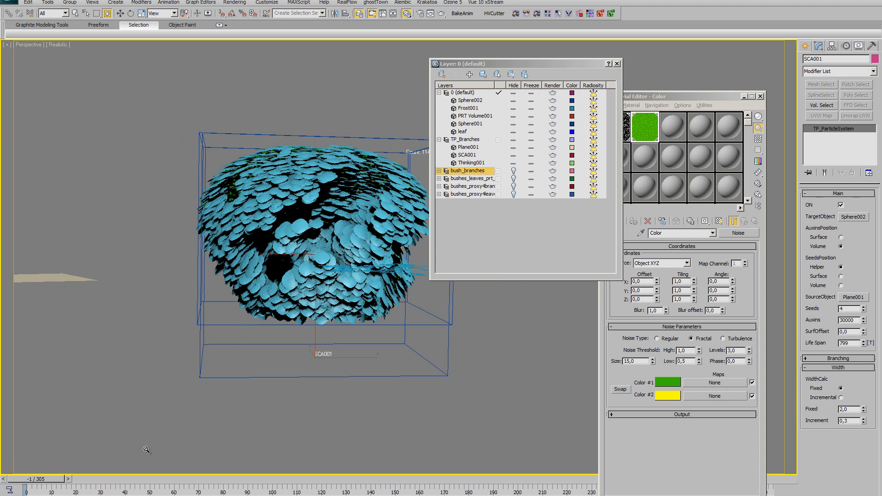
Scrub the animation to frame 101 and inspect the branches growing from SCA001 inside the leaf shell
{"action": "left_click_drag", "start_coordinate": [34, 479], "coordinate": [279, 481]}
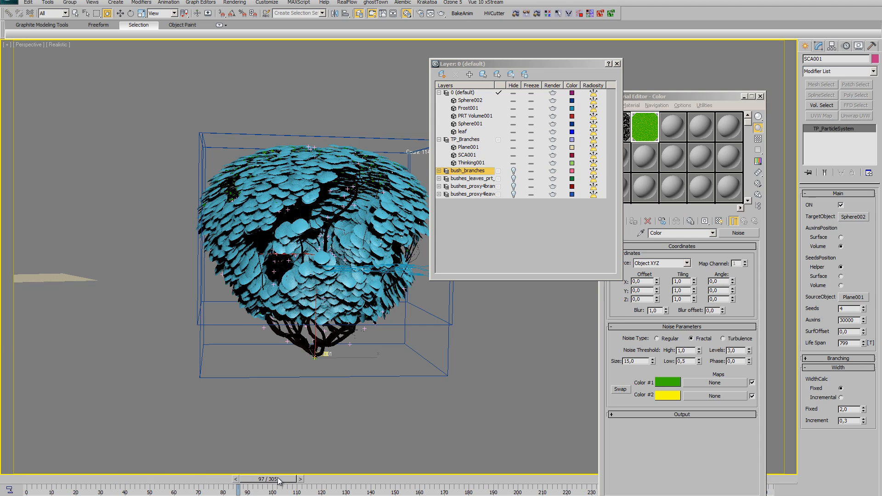
{"action": "mouse_move", "coordinate": [363, 370]}
{"action": "middle_mouse_down", "text": "alt"}
{"action": "mouse_move", "coordinate": [393, 380]}
{"action": "mouse_move", "coordinate": [411, 347]}
{"action": "mouse_move", "coordinate": [472, 341]}
{"action": "mouse_move", "coordinate": [458, 304]}
{"action": "mouse_move", "coordinate": [351, 321]}
{"action": "mouse_move", "coordinate": [354, 286]}
{"action": "mouse_move", "coordinate": [346, 331]}
{"action": "mouse_move", "coordinate": [374, 338]}
{"action": "mouse_move", "coordinate": [317, 320]}
{"action": "mouse_move", "coordinate": [274, 350]}
{"action": "mouse_move", "coordinate": [311, 358]}
{"action": "mouse_move", "coordinate": [358, 395]}
{"action": "mouse_move", "coordinate": [412, 411]}
{"action": "mouse_move", "coordinate": [398, 381]}
{"action": "mouse_move", "coordinate": [397, 407]}
{"action": "mouse_move", "coordinate": [368, 410]}
{"action": "mouse_move", "coordinate": [384, 393]}
{"action": "mouse_move", "coordinate": [351, 366]}
{"action": "mouse_move", "coordinate": [378, 370]}
{"action": "mouse_move", "coordinate": [362, 384]}
{"action": "middle_mouse_up", "text": "alt"}
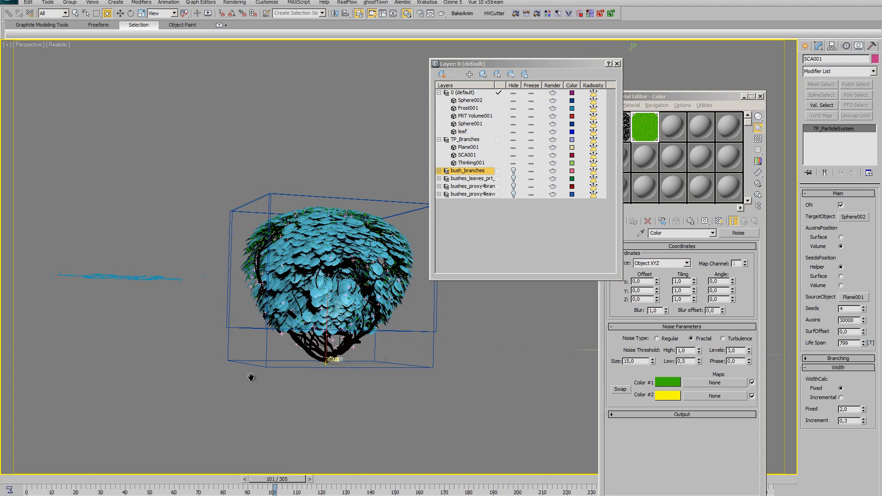
{"action": "middle_click_drag", "start_coordinate": [251, 377], "coordinate": [244, 368]}
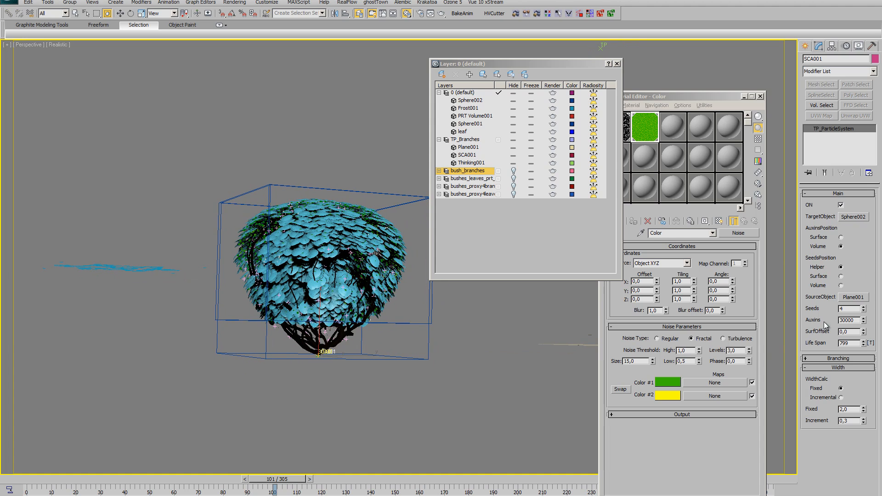
{"action": "middle_click_drag", "start_coordinate": [311, 388], "coordinate": [306, 377]}
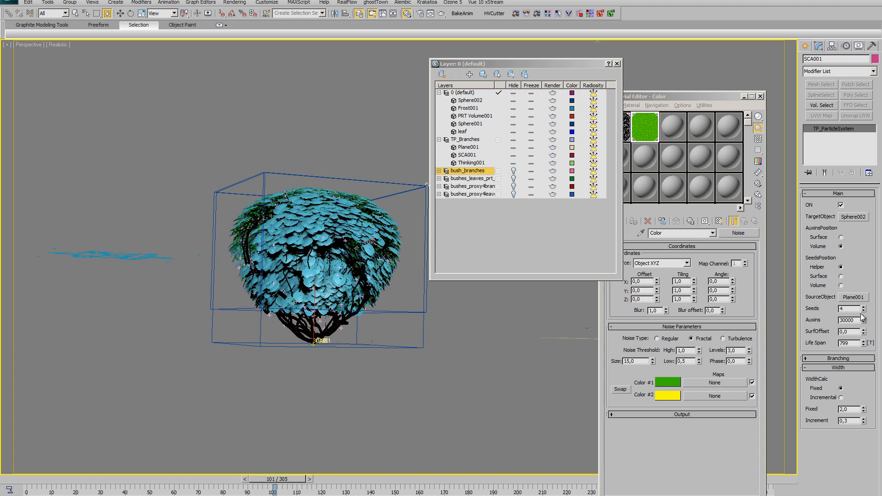
{"action": "scroll", "coordinate": [373, 335], "scroll_direction": "up", "scroll_amount": 6}
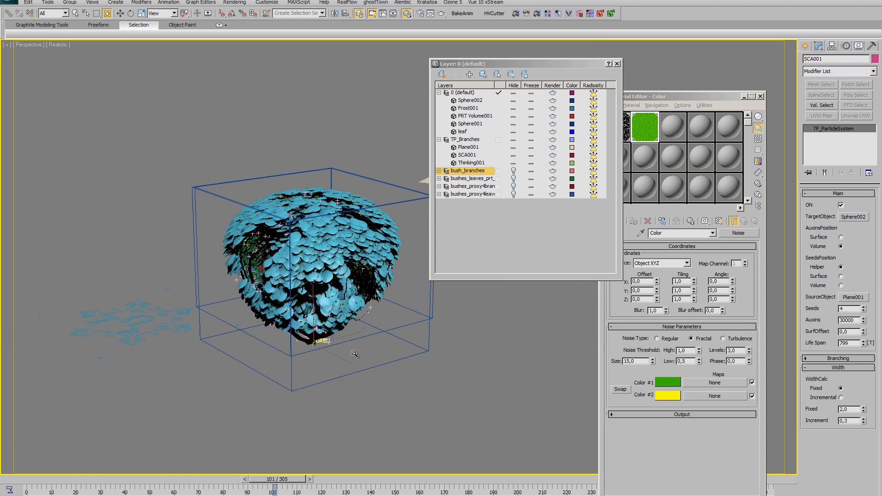
Rewind the animation, set SCA001's auxins to 5000, and advance to frame 1
{"action": "key", "text": "Home"}
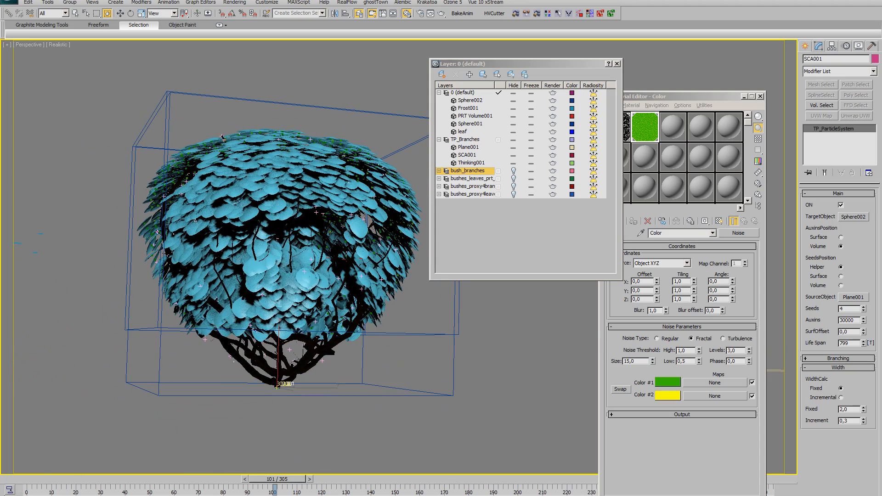
{"action": "left_click_drag", "start_coordinate": [97, 438], "coordinate": [266, 397]}
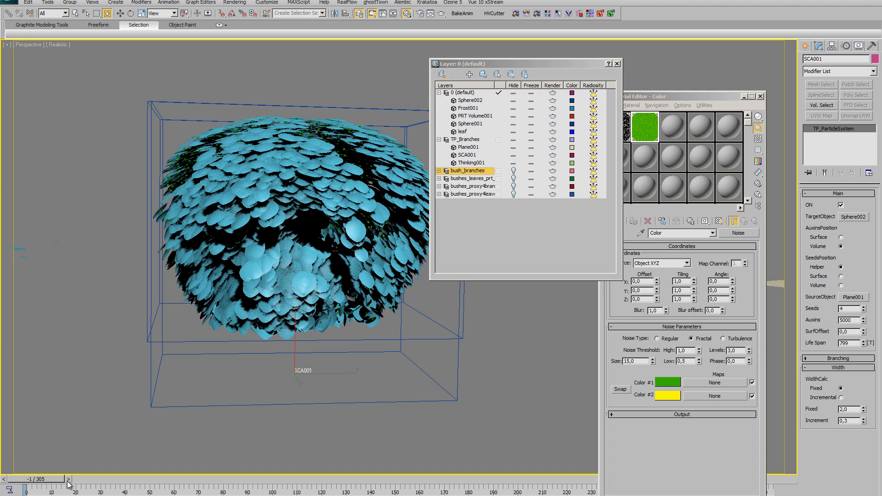
{"action": "left_click_drag", "start_coordinate": [43, 480], "coordinate": [45, 481]}
{"action": "key", "text": "period"}
Inspect the auxin points below the leaves and scrub to frame 34 to grow branches through them
{"action": "middle_click_drag", "start_coordinate": [333, 395], "coordinate": [319, 383], "text": "alt"}
{"action": "scroll", "coordinate": [308, 363], "scroll_direction": "up", "scroll_amount": 5}
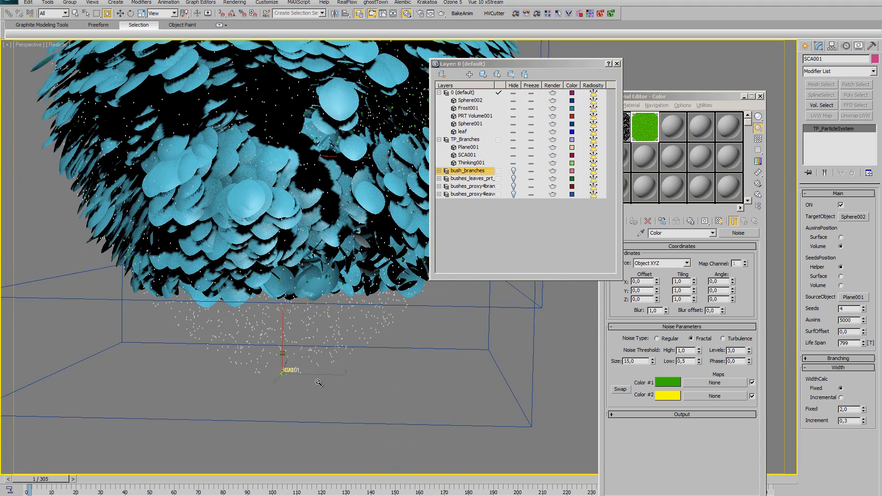
{"action": "scroll", "coordinate": [306, 407], "scroll_direction": "up", "scroll_amount": 3}
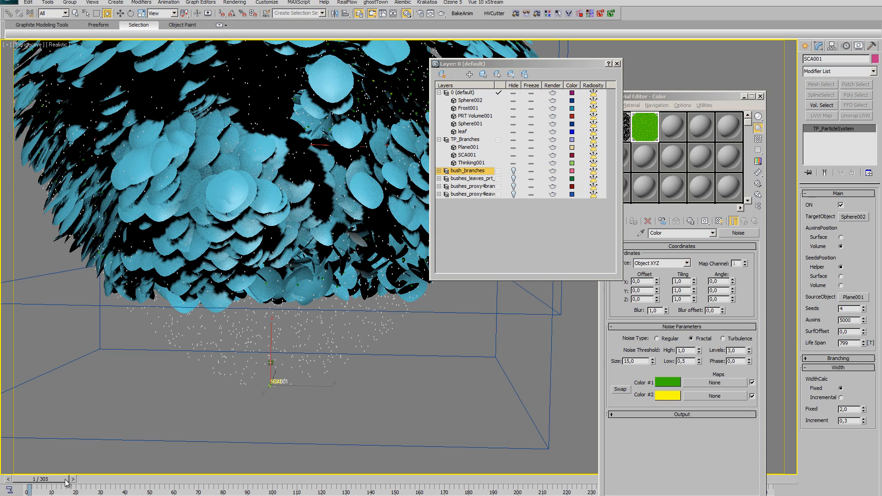
{"action": "left_click_drag", "start_coordinate": [66, 481], "coordinate": [146, 486]}
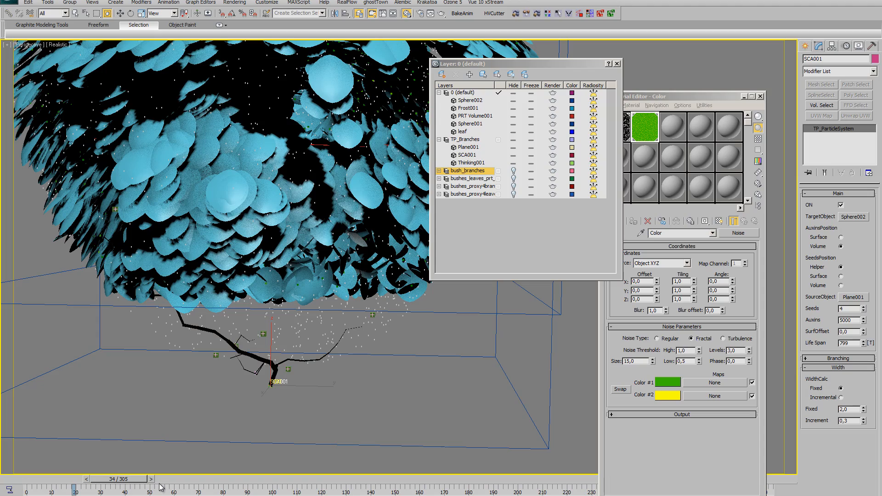
Set SCA001's auxins to 1000 and scrub the animation back to frame 7
{"action": "middle_click_drag", "start_coordinate": [271, 410], "coordinate": [322, 384], "text": "alt"}
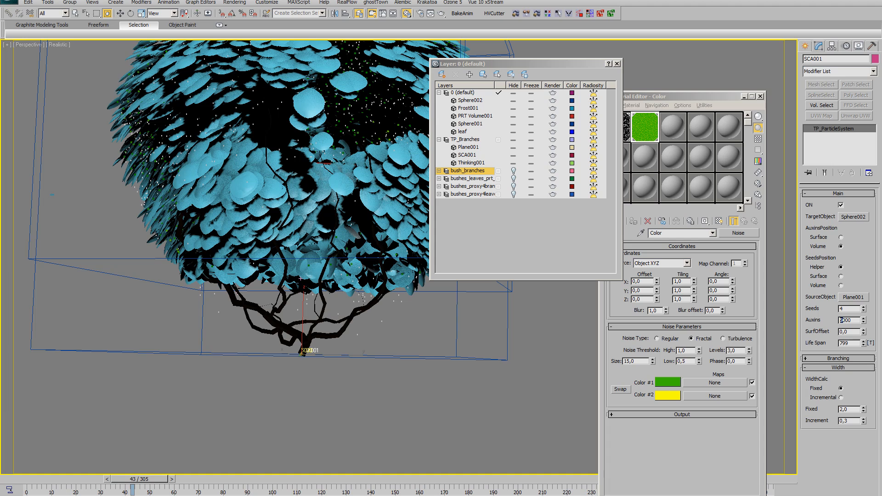
{"action": "type", "text": "1"}
{"action": "key", "text": "Return"}
{"action": "middle_click_drag", "start_coordinate": [381, 358], "coordinate": [380, 363], "text": "ctrl+alt"}
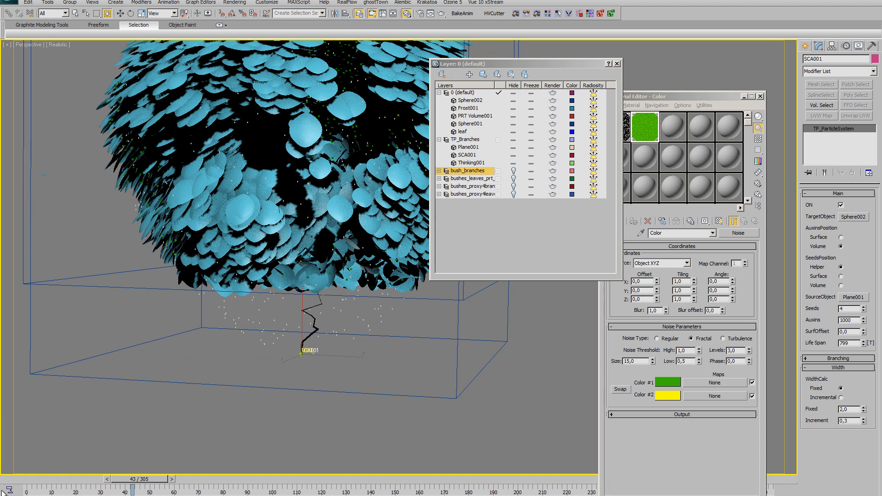
{"action": "left_click_drag", "start_coordinate": [24, 479], "coordinate": [67, 482]}
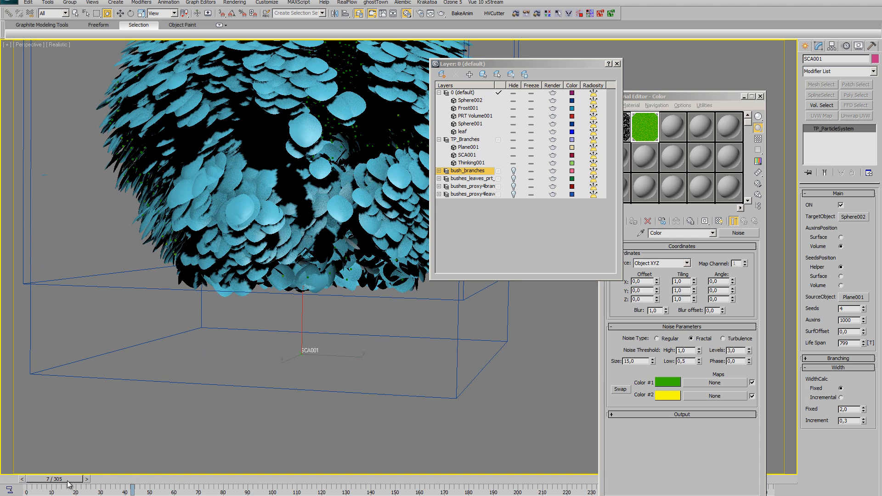
Expand SCA001's Branching parameters and examine the branch growing below the leaves at frame 18
{"action": "left_click", "coordinate": [826, 359]}
{"action": "middle_click_drag", "start_coordinate": [423, 390], "coordinate": [393, 380], "text": "alt"}
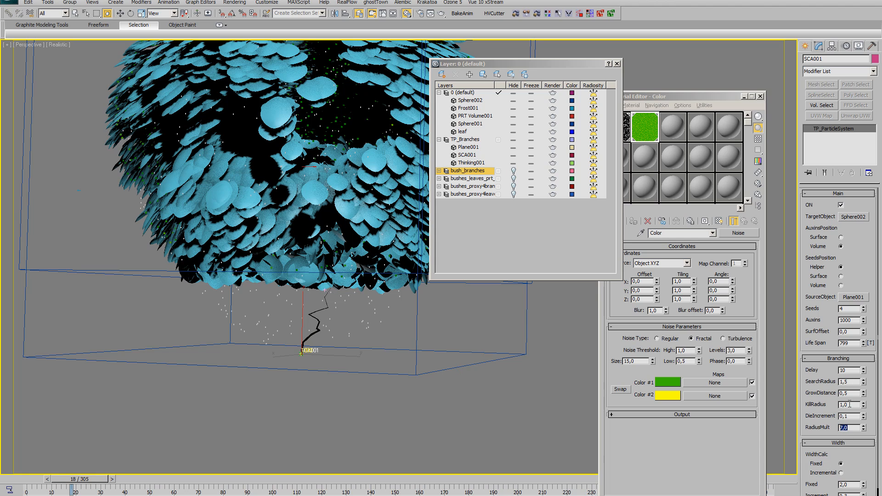
{"action": "scroll", "coordinate": [336, 355], "scroll_direction": "up", "scroll_amount": 2}
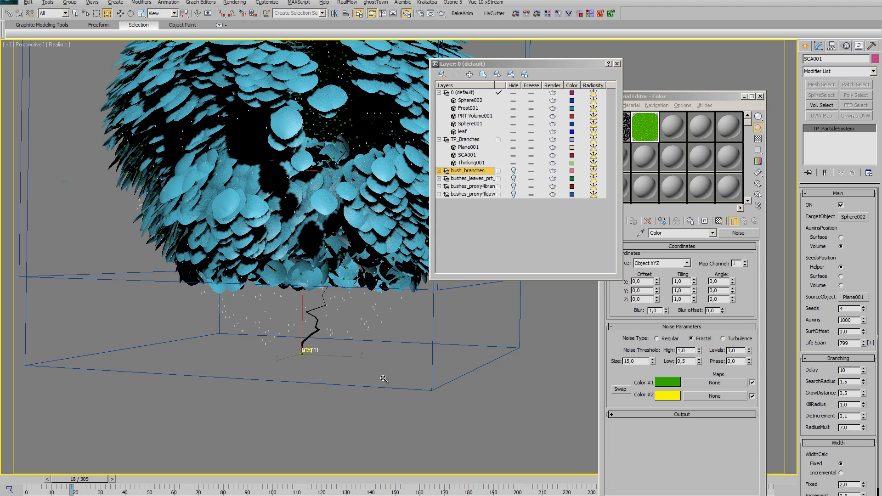
{"action": "middle_click_drag", "start_coordinate": [383, 379], "coordinate": [376, 380], "text": "alt"}
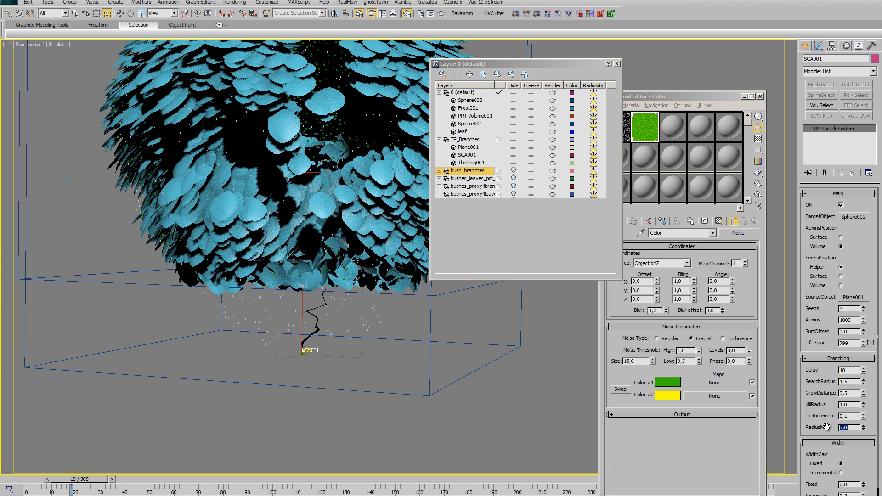
Scrub the animation to frame 84 and examine how the branches grow inside the leaf shell
{"action": "middle_click_drag", "start_coordinate": [331, 324], "coordinate": [330, 373], "text": "alt"}
{"action": "scroll", "coordinate": [340, 339], "scroll_direction": "down", "scroll_amount": 2}
{"action": "left_click_drag", "start_coordinate": [25, 480], "coordinate": [143, 486]}
{"action": "middle_click_drag", "start_coordinate": [345, 388], "coordinate": [306, 362], "text": "alt"}
{"action": "left_click_drag", "start_coordinate": [175, 482], "coordinate": [173, 481]}
{"action": "left_click", "coordinate": [238, 482]}
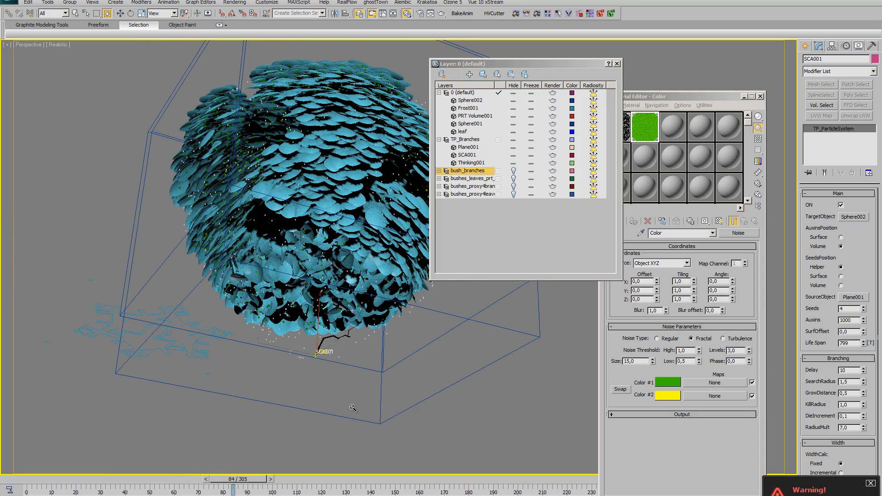
{"action": "middle_click_drag", "start_coordinate": [354, 406], "coordinate": [328, 411], "text": "alt"}
{"action": "scroll", "coordinate": [352, 382], "scroll_direction": "up", "scroll_amount": 3}
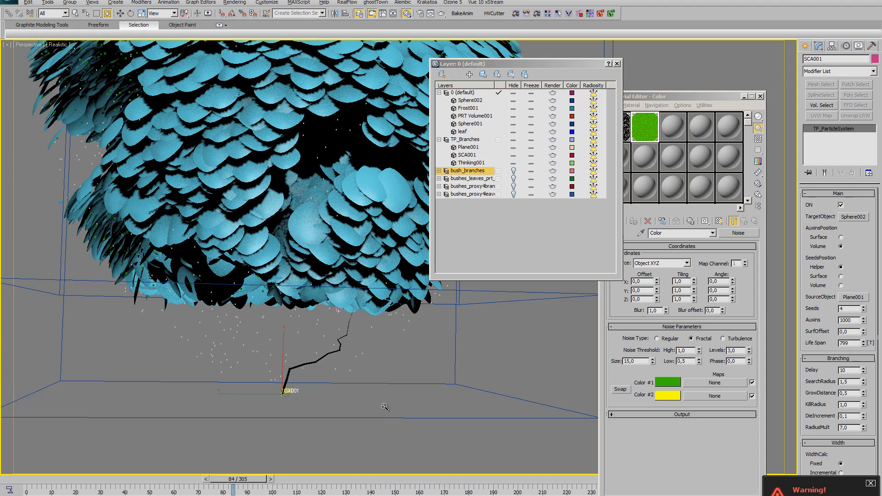
{"action": "middle_click_drag", "start_coordinate": [385, 407], "coordinate": [386, 390], "text": "alt"}
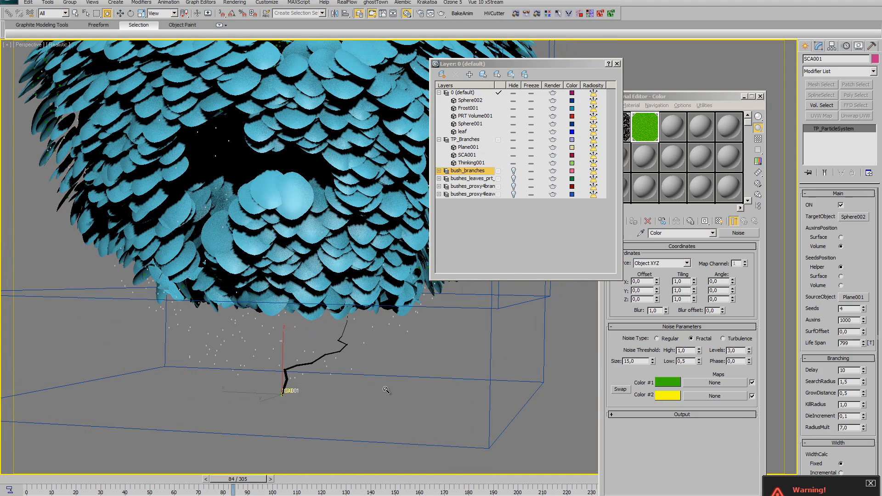
Set SCA001's RadiusMult to 15 and regrow the branches up to frame 48
{"action": "double_click", "coordinate": [849, 427]}
{"action": "type", "text": "1"}
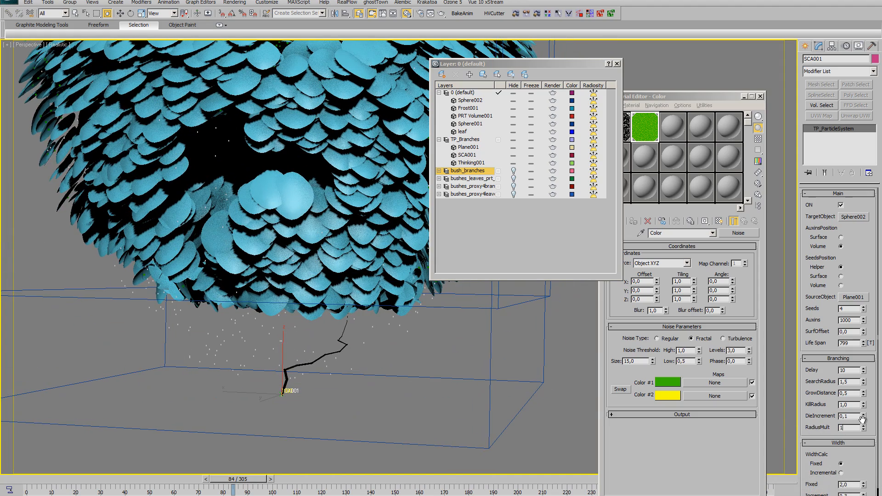
{"action": "type", "text": "5"}
{"action": "key", "text": "Return"}
{"action": "scroll", "coordinate": [397, 373], "scroll_direction": "up", "scroll_amount": 5}
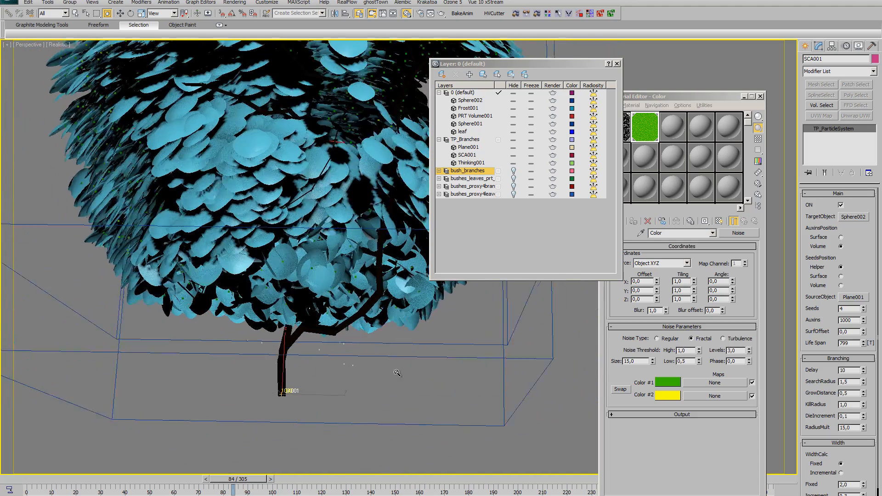
{"action": "scroll", "coordinate": [397, 373], "scroll_direction": "down", "scroll_amount": 5}
{"action": "middle_click_drag", "start_coordinate": [410, 368], "coordinate": [363, 406], "text": "alt"}
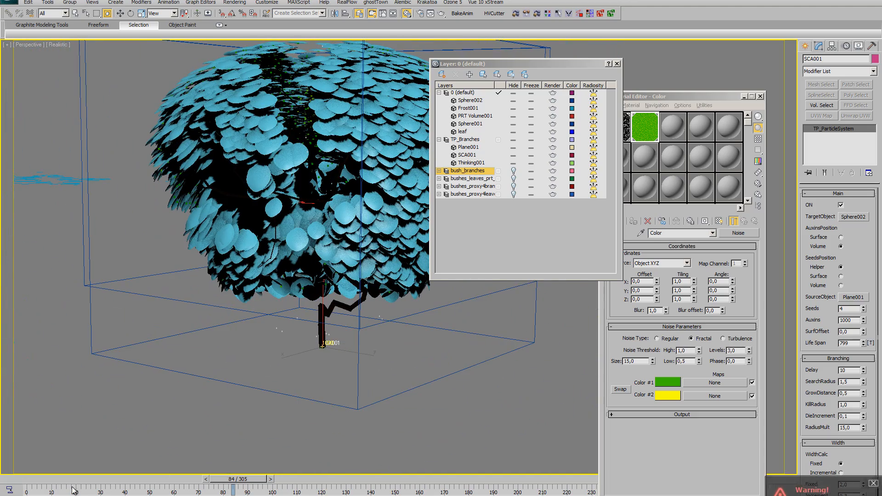
{"action": "left_click_drag", "start_coordinate": [30, 479], "coordinate": [146, 485]}
{"action": "scroll", "coordinate": [312, 368], "scroll_direction": "up", "scroll_amount": 4}
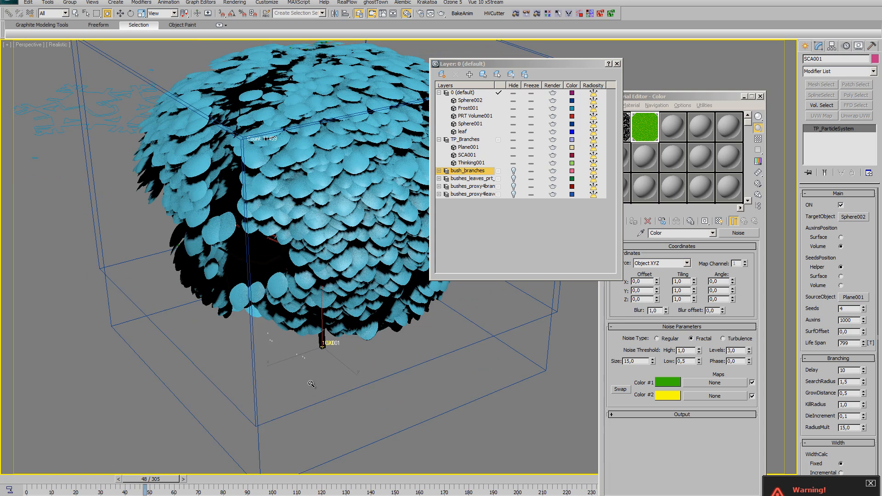
Hide Frost001 and PRT Volume001 to expose the branches inside the bush
{"action": "left_click", "coordinate": [468, 109]}
{"action": "left_click", "coordinate": [473, 117], "text": "ctrl"}
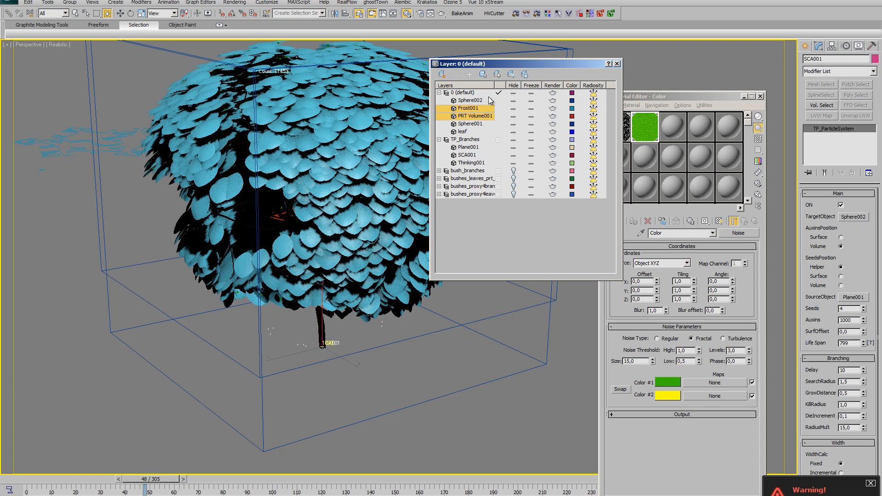
{"action": "left_click", "coordinate": [513, 117]}
{"action": "scroll", "coordinate": [306, 364], "scroll_direction": "down", "scroll_amount": 4}
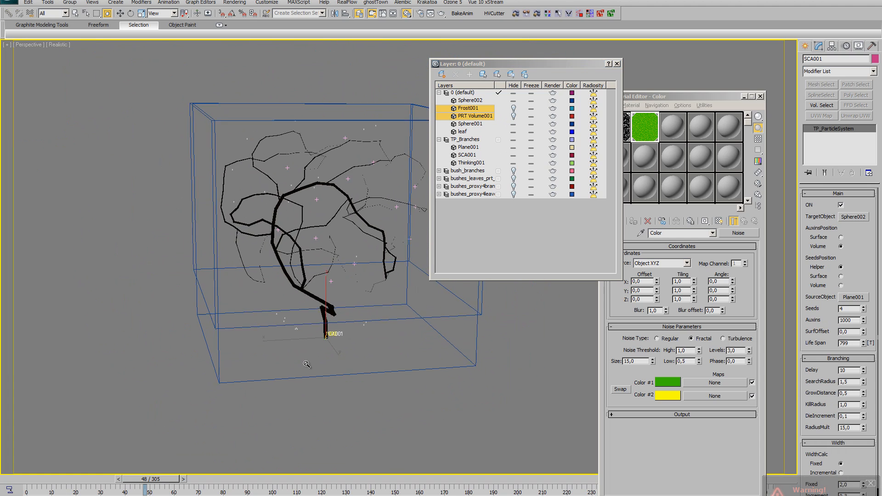
{"action": "middle_click_drag", "start_coordinate": [307, 366], "coordinate": [338, 402]}
Replay the growth to frames 53, 60 and 23 and examine the exposed branches
{"action": "left_click_drag", "start_coordinate": [18, 482], "coordinate": [144, 484]}
{"action": "middle_click_drag", "start_coordinate": [303, 377], "coordinate": [341, 357], "text": "ctrl+alt"}
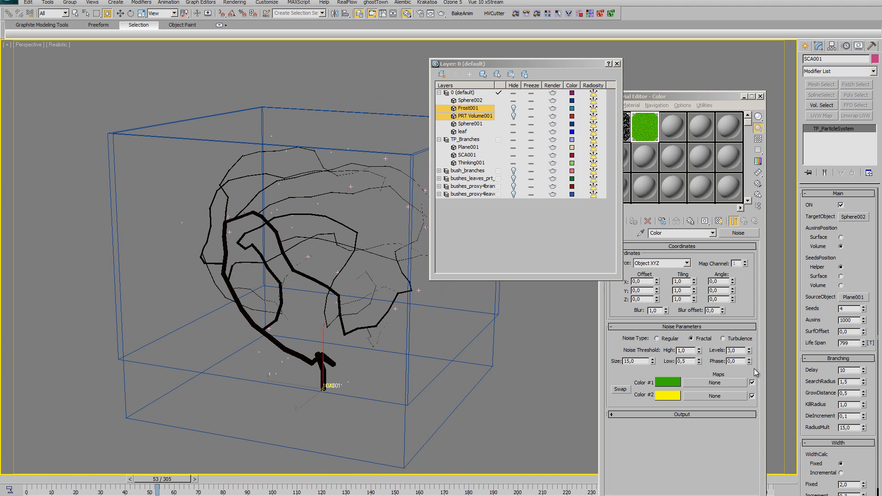
{"action": "left_click_drag", "start_coordinate": [31, 482], "coordinate": [179, 480]}
{"action": "middle_click_drag", "start_coordinate": [433, 405], "coordinate": [394, 389], "text": "ctrl+alt"}
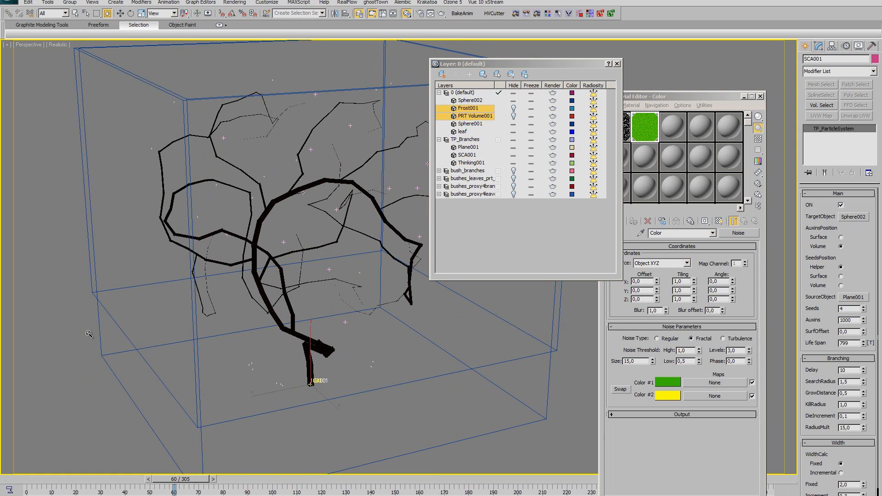
{"action": "left_click_drag", "start_coordinate": [29, 480], "coordinate": [86, 481]}
{"action": "middle_click_drag", "start_coordinate": [413, 379], "coordinate": [375, 363], "text": "alt"}
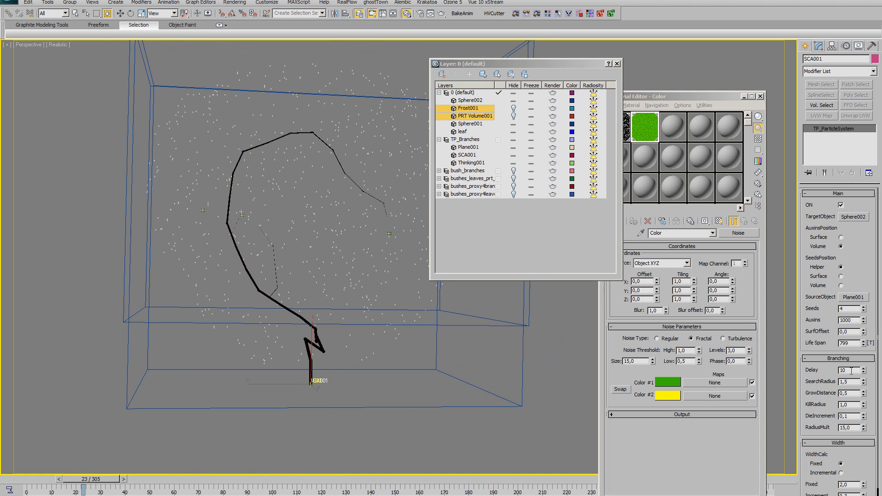
Rewind the animation, set SCA001's branching Delay to 5, and regrow the branches to frame 34
{"action": "mouse_move", "coordinate": [30, 481]}
{"action": "left_mouse_down"}
{"action": "mouse_move", "coordinate": [140, 487]}
{"action": "mouse_move", "coordinate": [25, 483]}
{"action": "left_mouse_up"}
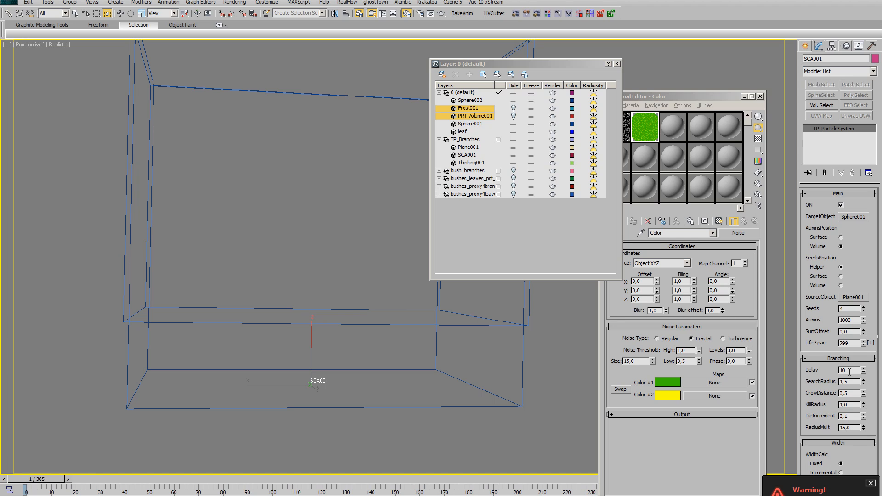
{"action": "double_click", "coordinate": [850, 371]}
{"action": "type", "text": "5"}
{"action": "left_click_drag", "start_coordinate": [24, 485], "coordinate": [108, 485]}
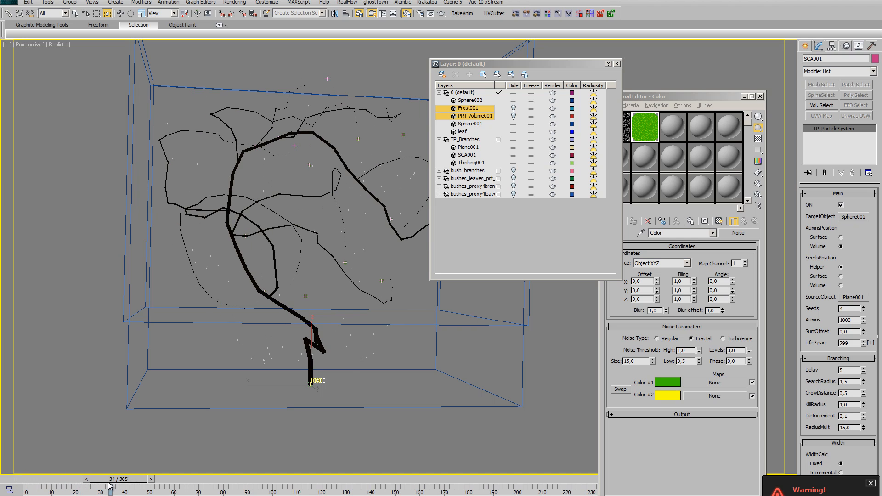
{"action": "mouse_move", "coordinate": [203, 422]}
{"action": "middle_mouse_down", "text": "alt"}
{"action": "mouse_move", "coordinate": [248, 422]}
{"action": "mouse_move", "coordinate": [219, 422]}
{"action": "middle_mouse_up", "text": "alt"}
Rewind the animation and set SCA001's auxins to 5000 and RadiusMult to 10
{"action": "left_click", "coordinate": [40, 480]}
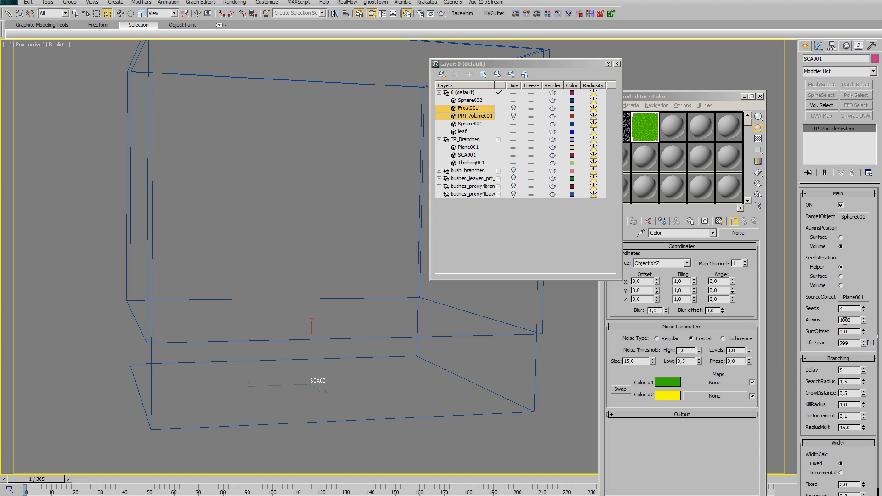
{"action": "type", "text": "5"}
{"action": "left_click_drag", "start_coordinate": [829, 430], "coordinate": [798, 432]}
Regrow the branches from the start to frame 8 and examine them around the SCA001 seed
{"action": "left_click_drag", "start_coordinate": [38, 479], "coordinate": [113, 481]}
{"action": "middle_click_drag", "start_coordinate": [319, 405], "coordinate": [337, 317], "text": "alt"}
{"action": "middle_click_drag", "start_coordinate": [337, 317], "coordinate": [384, 296], "text": "alt"}
{"action": "left_click_drag", "start_coordinate": [18, 480], "coordinate": [39, 482]}
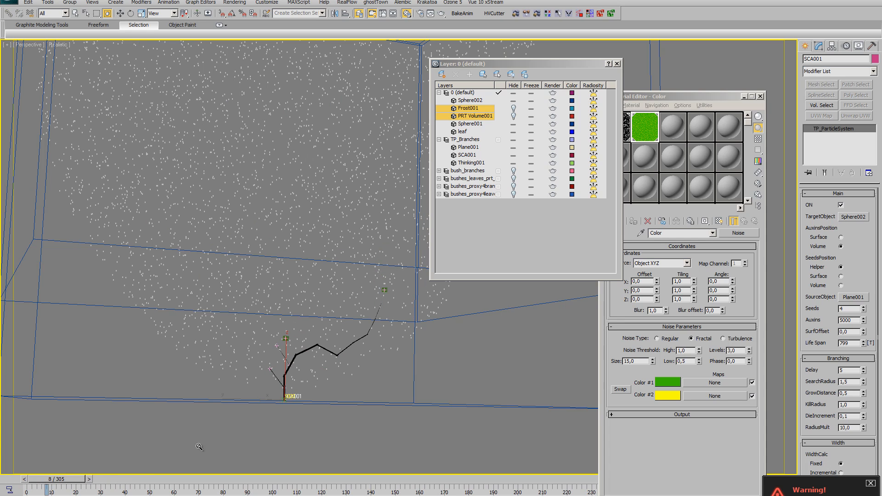
{"action": "middle_click_drag", "start_coordinate": [264, 408], "coordinate": [166, 454], "text": "alt"}
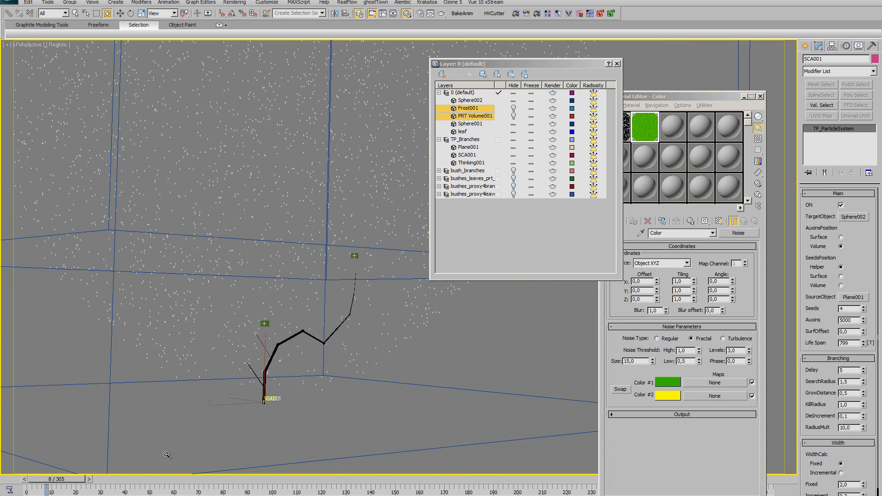
Rewind the animation, set the branching Delay to 50, and examine the growth at frames 75 and 49
{"action": "left_click_drag", "start_coordinate": [21, 483], "coordinate": [4, 484]}
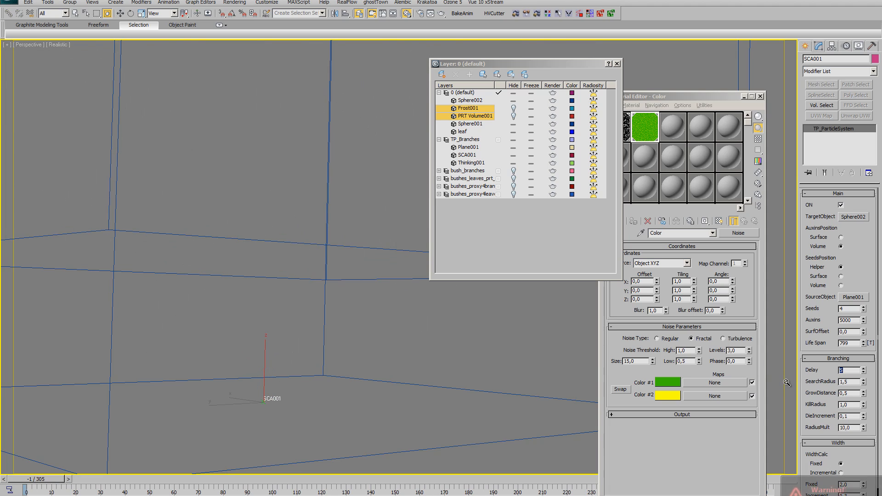
{"action": "type", "text": "50"}
{"action": "left_click_drag", "start_coordinate": [299, 299], "coordinate": [288, 357]}
{"action": "left_click_drag", "start_coordinate": [34, 481], "coordinate": [224, 487]}
{"action": "mouse_move", "coordinate": [342, 379]}
{"action": "middle_mouse_down", "text": "alt"}
{"action": "mouse_move", "coordinate": [335, 365]}
{"action": "mouse_move", "coordinate": [286, 374]}
{"action": "mouse_move", "coordinate": [317, 364]}
{"action": "mouse_move", "coordinate": [326, 336]}
{"action": "mouse_move", "coordinate": [312, 373]}
{"action": "mouse_move", "coordinate": [314, 356]}
{"action": "mouse_move", "coordinate": [301, 354]}
{"action": "mouse_move", "coordinate": [331, 394]}
{"action": "mouse_move", "coordinate": [326, 377]}
{"action": "middle_mouse_up", "text": "alt"}
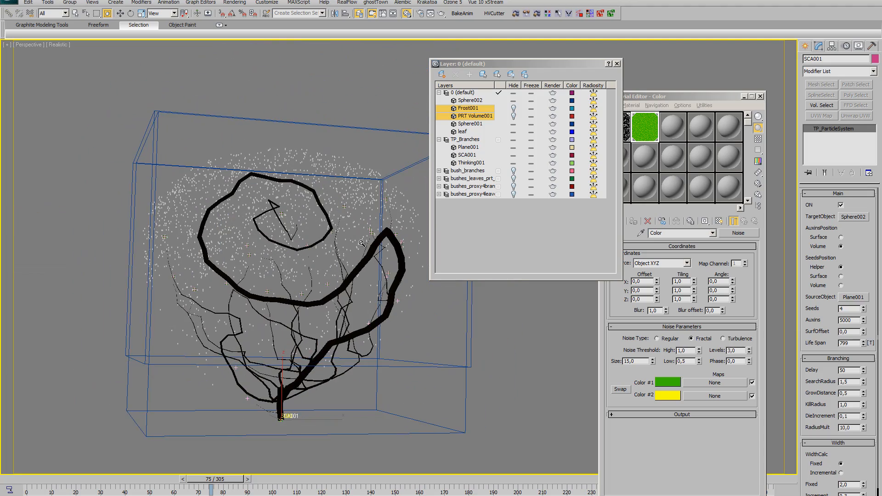
{"action": "middle_click_drag", "start_coordinate": [361, 244], "coordinate": [284, 348], "text": "alt"}
{"action": "left_click_drag", "start_coordinate": [199, 492], "coordinate": [146, 485]}
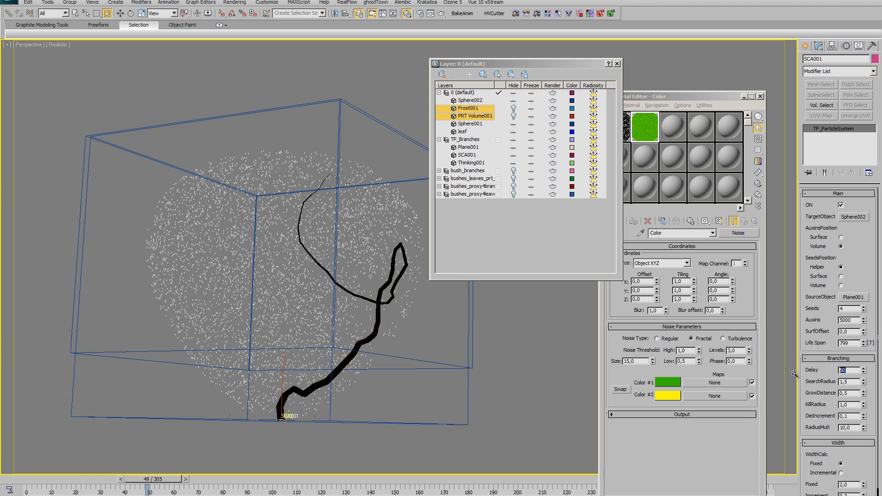
Set SCA001's branching Delay to 10 and regrow the branches up to frame 142
{"action": "key", "text": "Return"}
{"action": "middle_click_drag", "start_coordinate": [231, 319], "coordinate": [479, 341], "text": "alt"}
{"action": "middle_click_drag", "start_coordinate": [376, 359], "coordinate": [462, 400], "text": "ctrl+alt"}
{"action": "left_click_drag", "start_coordinate": [179, 480], "coordinate": [384, 480]}
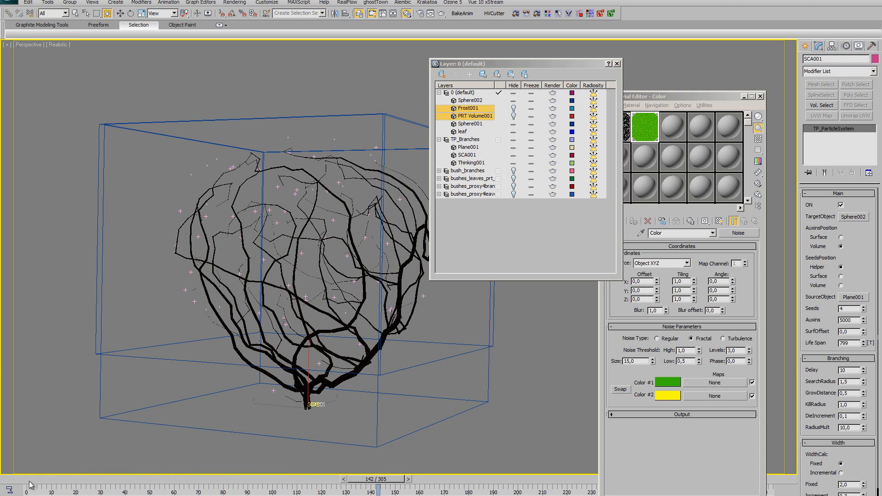
Rewind and advance to frame 1, and examine the auxin points and first branch segment around SCA001
{"action": "left_click", "coordinate": [10, 481]}
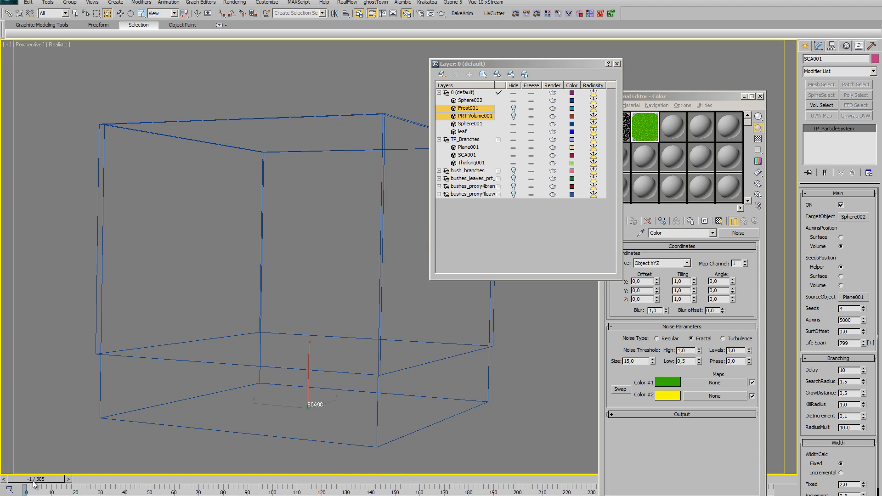
{"action": "mouse_move", "coordinate": [33, 481]}
{"action": "left_mouse_down"}
{"action": "mouse_move", "coordinate": [42, 481]}
{"action": "mouse_move", "coordinate": [22, 480]}
{"action": "mouse_move", "coordinate": [39, 478]}
{"action": "left_mouse_up"}
{"action": "middle_click_drag", "start_coordinate": [332, 366], "coordinate": [350, 335]}
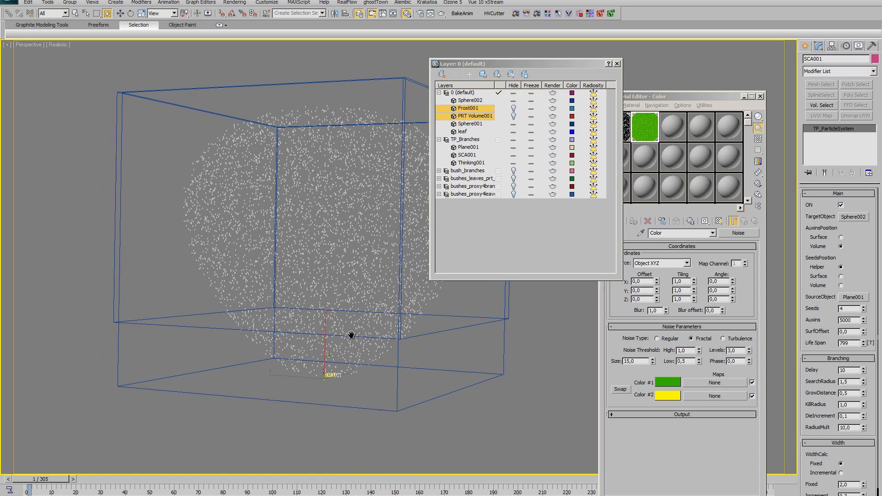
{"action": "scroll", "coordinate": [352, 335], "scroll_direction": "up", "scroll_amount": 3}
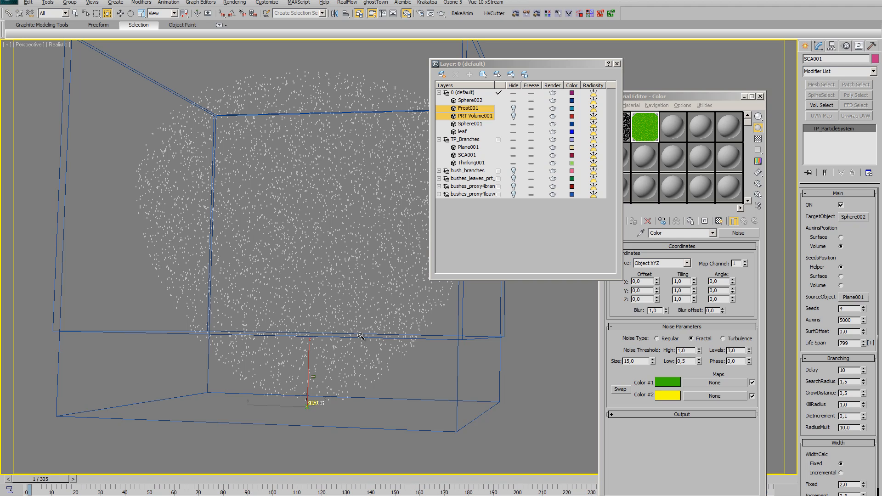
{"action": "scroll", "coordinate": [351, 343], "scroll_direction": "up", "scroll_amount": 2}
{"action": "scroll", "coordinate": [325, 367], "scroll_direction": "up", "scroll_amount": 2}
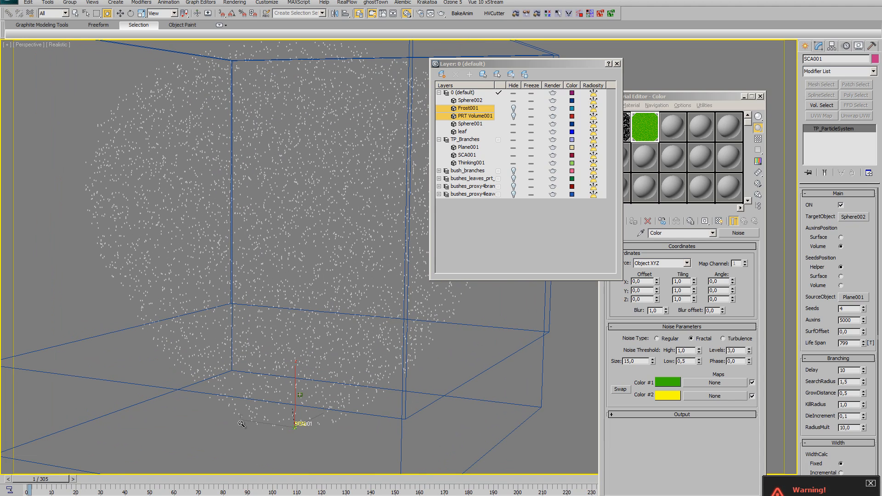
{"action": "middle_click_drag", "start_coordinate": [241, 416], "coordinate": [284, 369]}
{"action": "scroll", "coordinate": [284, 371], "scroll_direction": "up", "scroll_amount": 2}
{"action": "middle_click_drag", "start_coordinate": [278, 407], "coordinate": [336, 339]}
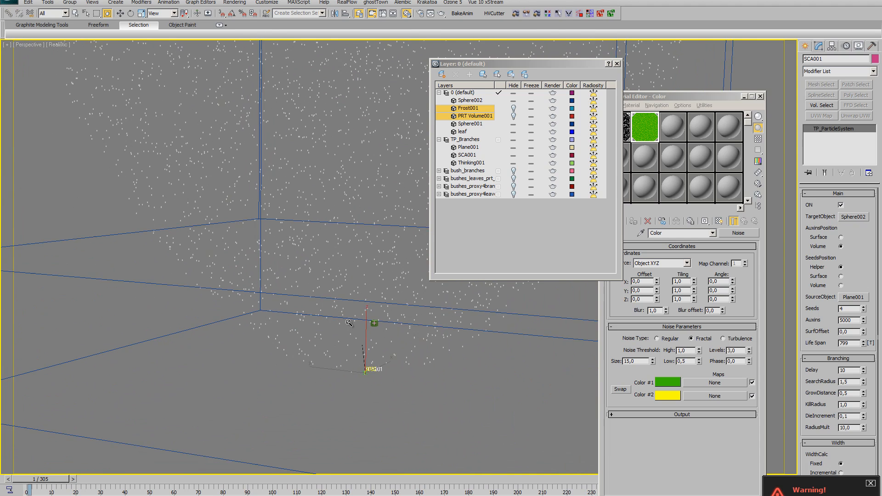
{"action": "scroll", "coordinate": [336, 339], "scroll_direction": "up", "scroll_amount": 2}
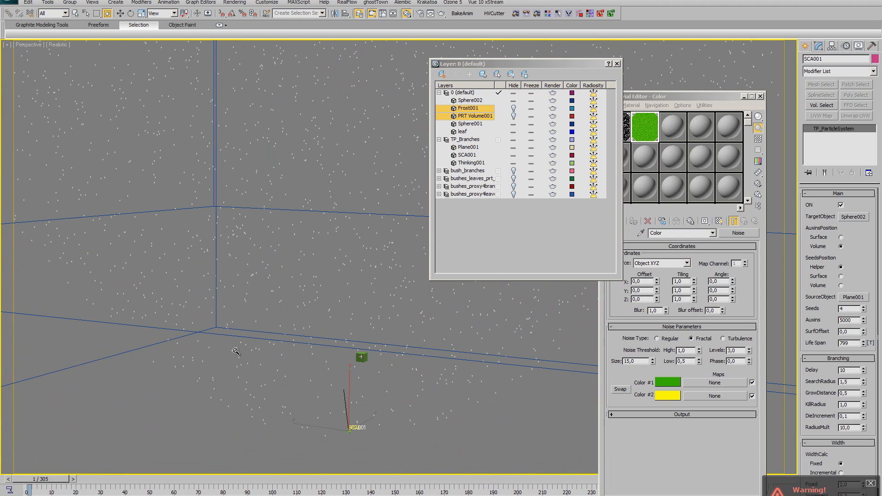
{"action": "middle_click_drag", "start_coordinate": [237, 355], "coordinate": [322, 373], "text": "alt"}
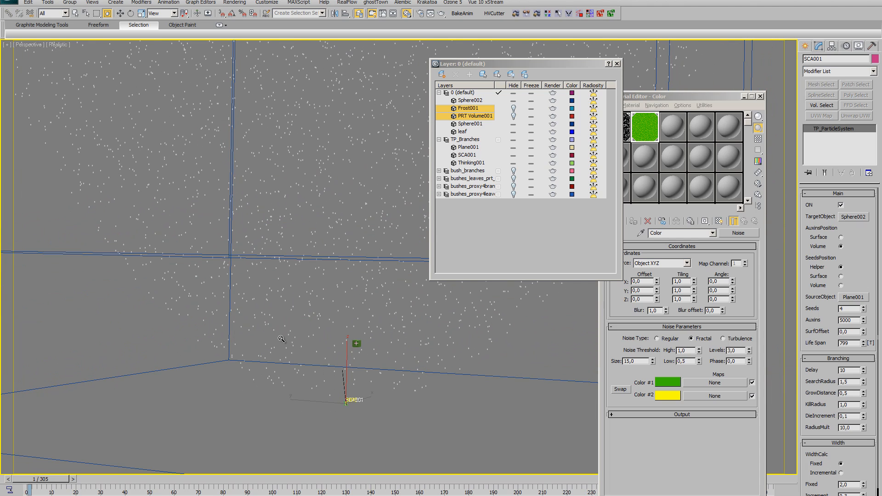
{"action": "middle_click_drag", "start_coordinate": [281, 339], "coordinate": [278, 347], "text": "alt"}
{"action": "middle_click_drag", "start_coordinate": [330, 382], "coordinate": [350, 365], "text": "alt"}
{"action": "middle_click_drag", "start_coordinate": [350, 365], "coordinate": [340, 374]}
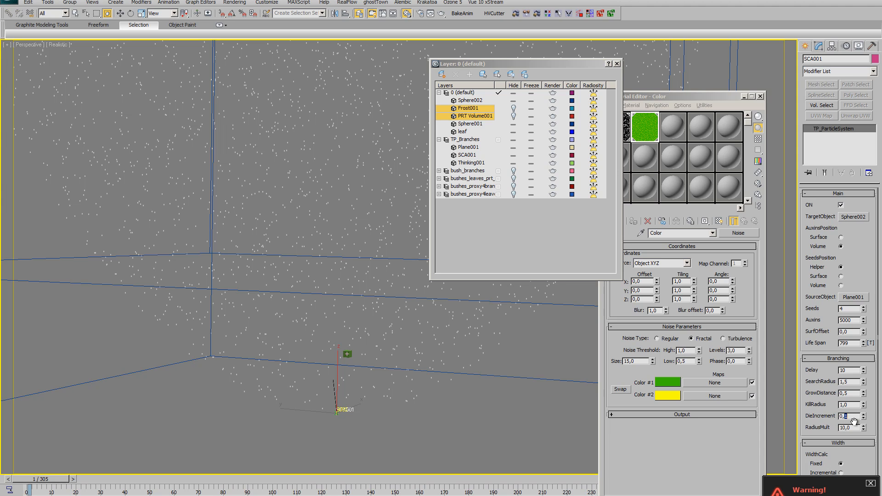
Advance the branch growth to frame 34, set SCA001's DieIncrement to 0,0, and regrow the branches up to frame 60
{"action": "middle_click_drag", "start_coordinate": [401, 365], "coordinate": [353, 384], "text": "alt"}
{"action": "left_click_drag", "start_coordinate": [33, 485], "coordinate": [112, 491]}
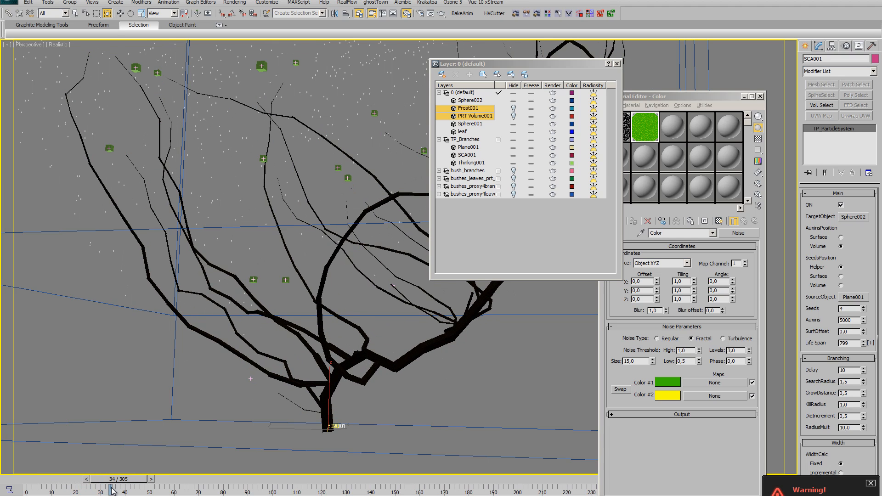
{"action": "double_click", "coordinate": [847, 416]}
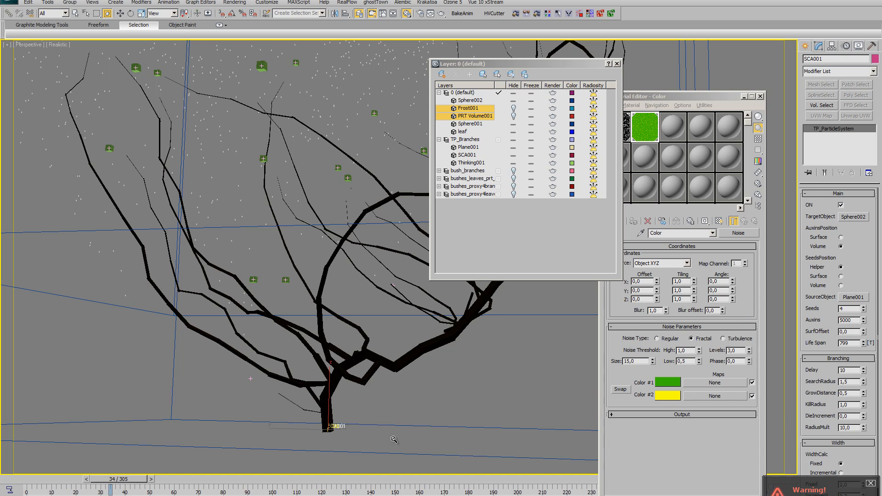
{"action": "middle_click_drag", "start_coordinate": [294, 357], "coordinate": [317, 366], "text": "alt"}
{"action": "left_click_drag", "start_coordinate": [25, 481], "coordinate": [173, 490]}
{"action": "middle_click_drag", "start_coordinate": [136, 300], "coordinate": [190, 393], "text": "alt"}
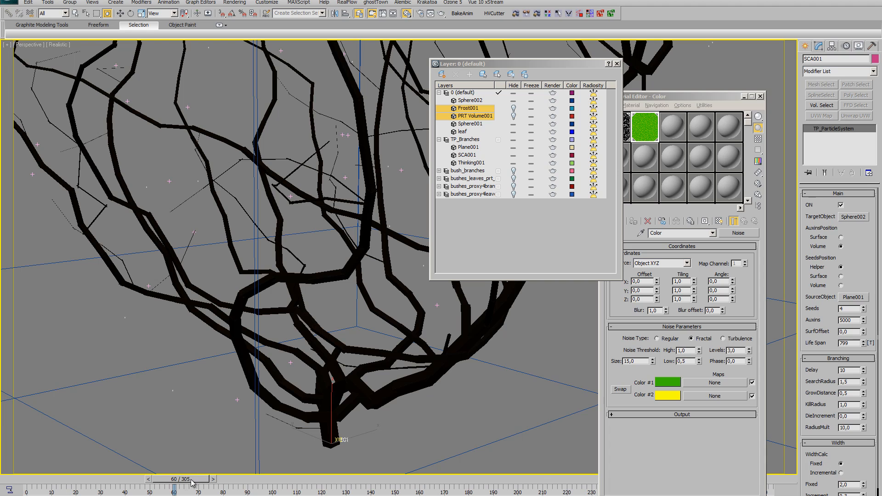
Set SCA001's DieIncrement to 0,5, advance the growth to frame 124, and examine the overall branch structure
{"action": "left_click_drag", "start_coordinate": [191, 480], "coordinate": [338, 492]}
{"action": "middle_click_drag", "start_coordinate": [251, 399], "coordinate": [258, 387]}
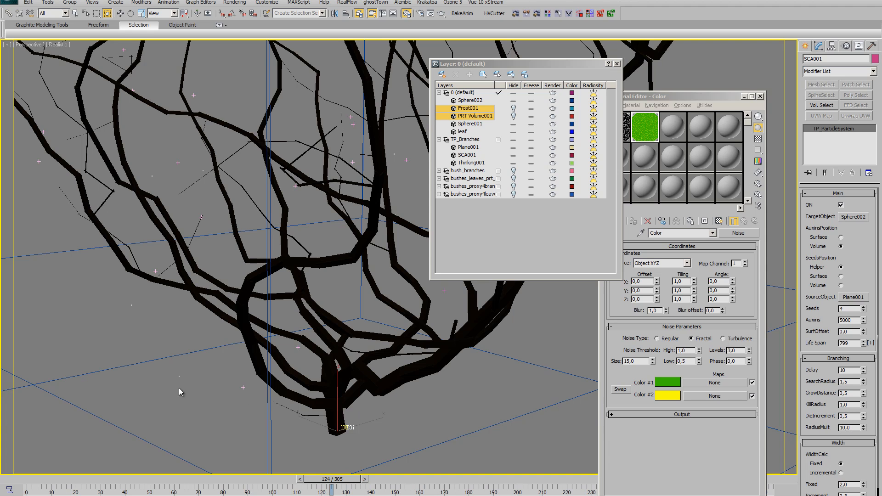
{"action": "scroll", "coordinate": [227, 283], "scroll_direction": "down", "scroll_amount": 6}
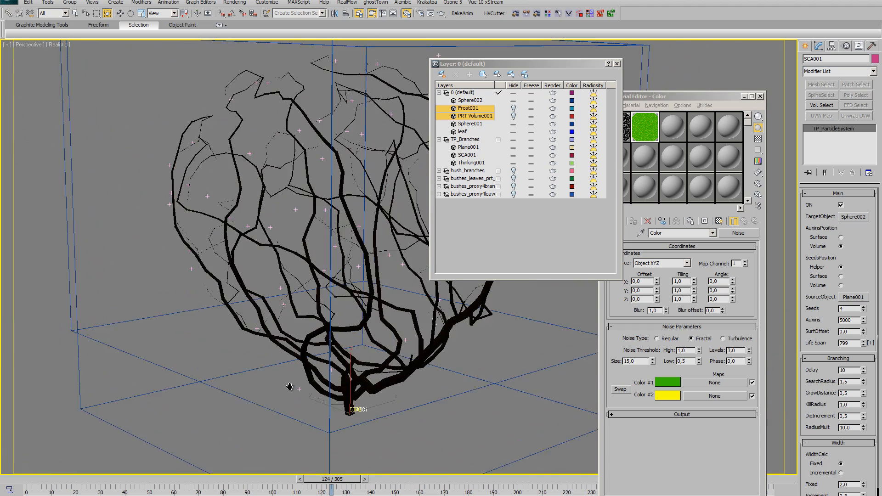
{"action": "scroll", "coordinate": [861, 462], "scroll_direction": "down", "scroll_amount": 1}
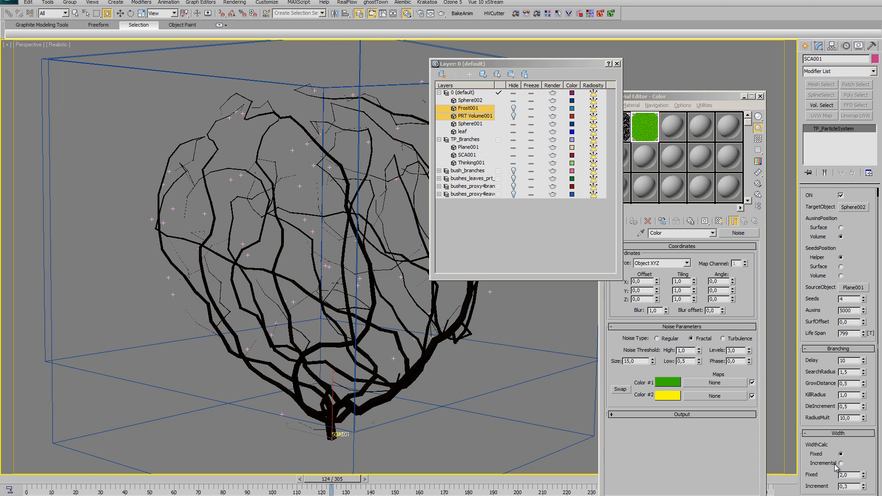
{"action": "scroll", "coordinate": [437, 429], "scroll_direction": "up", "scroll_amount": 5}
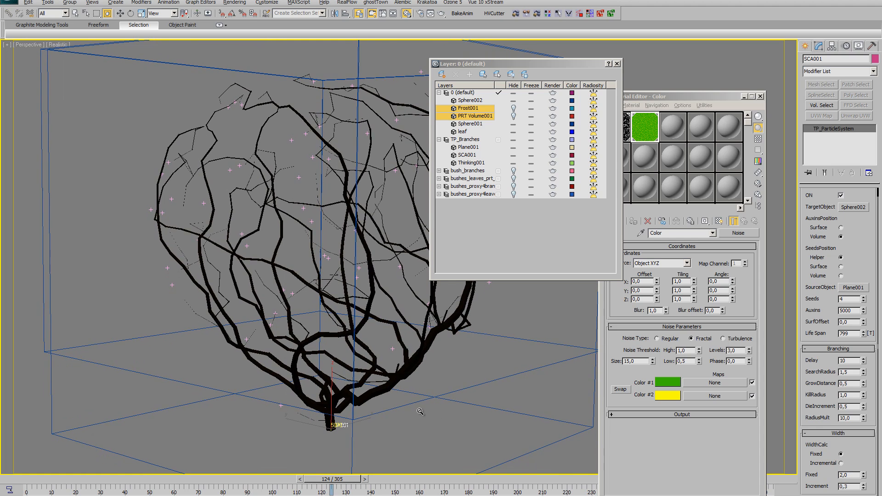
{"action": "middle_click_drag", "start_coordinate": [409, 418], "coordinate": [407, 423]}
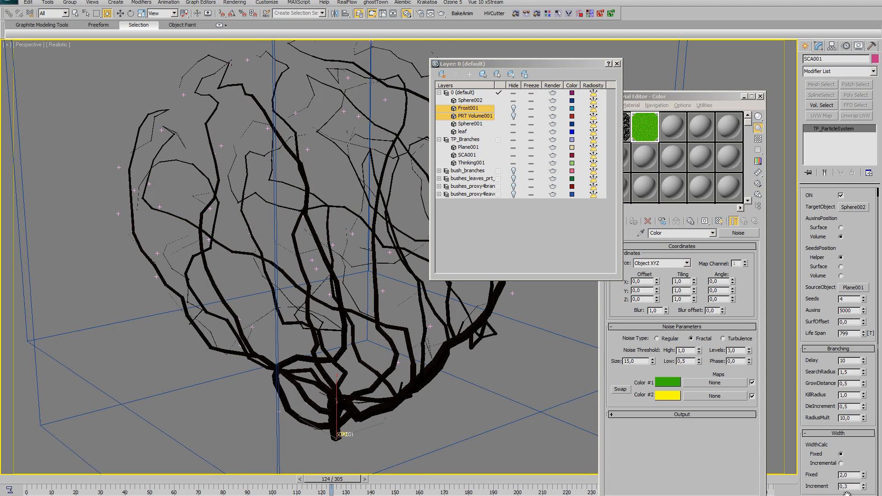
{"action": "middle_click_drag", "start_coordinate": [462, 439], "coordinate": [466, 426]}
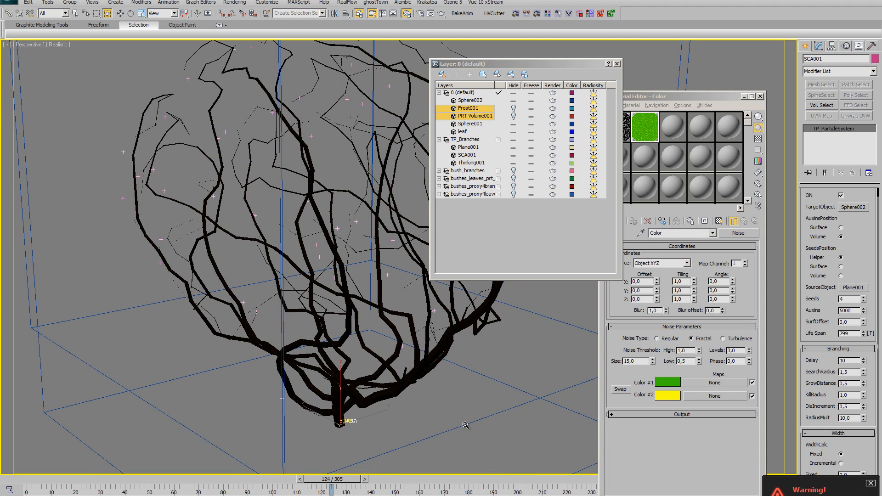
Try a Fixed branch width of 4,0 and a thicker one on SCA001, and restore it to 2,0
{"action": "left_click", "coordinate": [870, 482]}
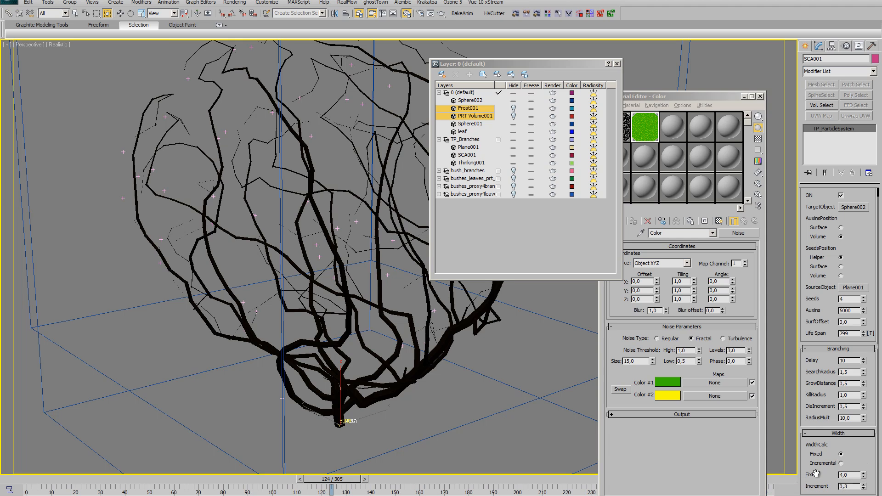
{"action": "scroll", "coordinate": [368, 378], "scroll_direction": "up", "scroll_amount": 5}
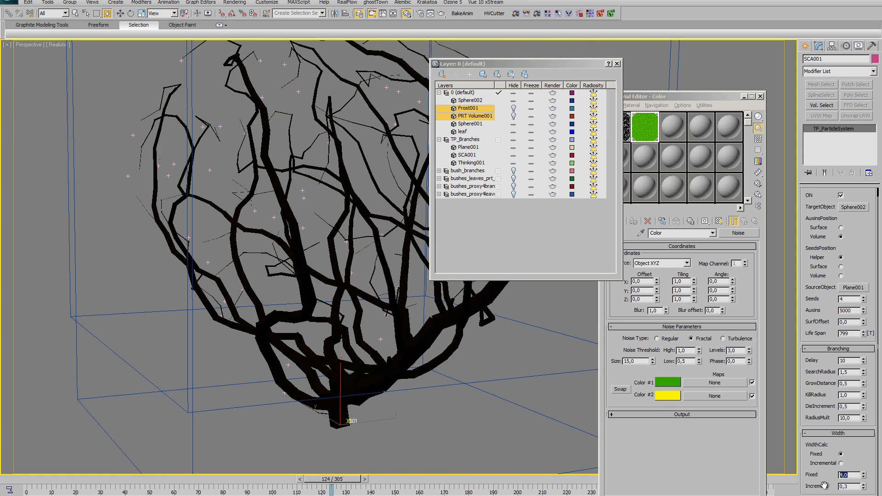
{"action": "key", "text": "Return"}
{"action": "middle_click_drag", "start_coordinate": [408, 371], "coordinate": [373, 357], "text": "alt"}
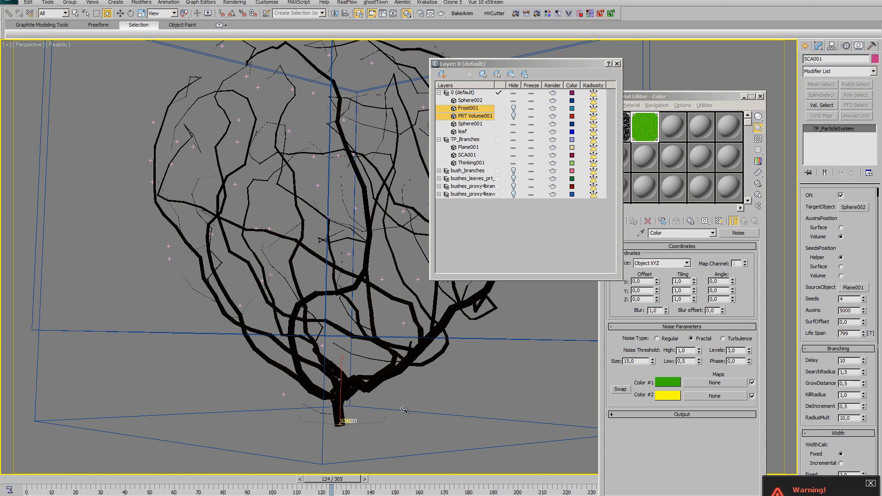
{"action": "middle_click_drag", "start_coordinate": [404, 409], "coordinate": [398, 406]}
Try width Increment values of 30,6 and 0,0 while WidthCalc is Fixed, and examine the branch thickness
{"action": "left_click", "coordinate": [868, 485]}
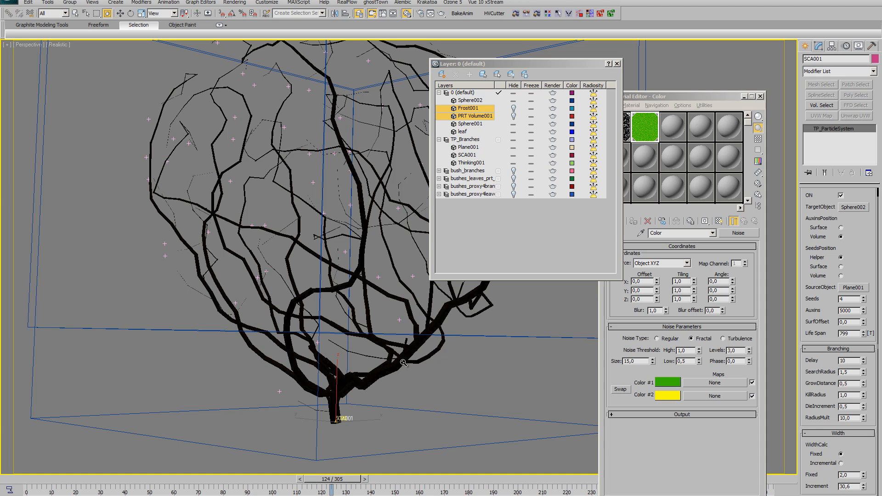
{"action": "left_click_drag", "start_coordinate": [856, 487], "coordinate": [821, 488]}
{"action": "middle_click_drag", "start_coordinate": [219, 333], "coordinate": [224, 353]}
{"action": "middle_click_drag", "start_coordinate": [419, 377], "coordinate": [371, 390], "text": "alt"}
{"action": "scroll", "coordinate": [377, 375], "scroll_direction": "down", "scroll_amount": 1}
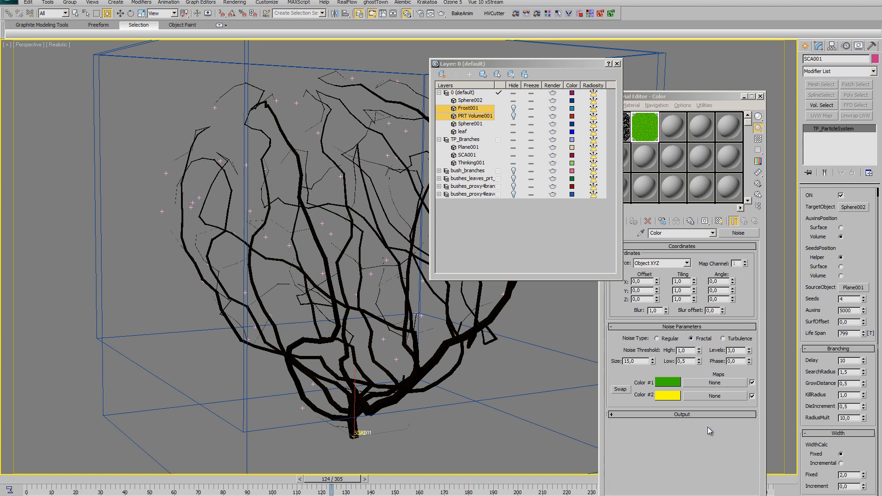
Switch WidthCalc to Incremental with Increment 0,3, and examine the branch thickness at frame 158 and further along the timeline
{"action": "left_click", "coordinate": [843, 463]}
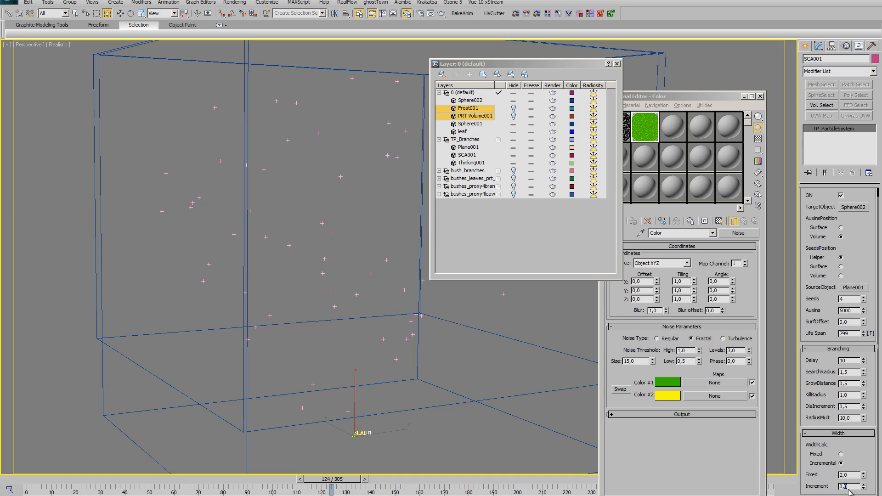
{"action": "key", "text": "Return"}
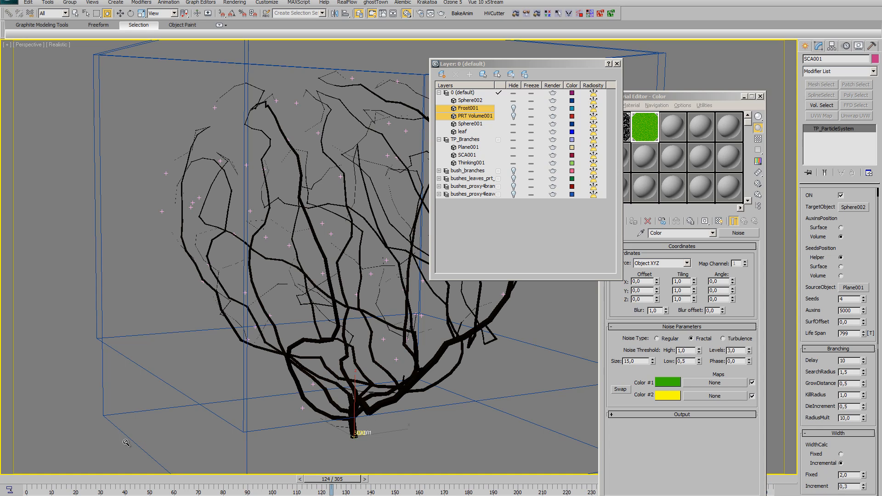
{"action": "left_click_drag", "start_coordinate": [21, 481], "coordinate": [410, 494]}
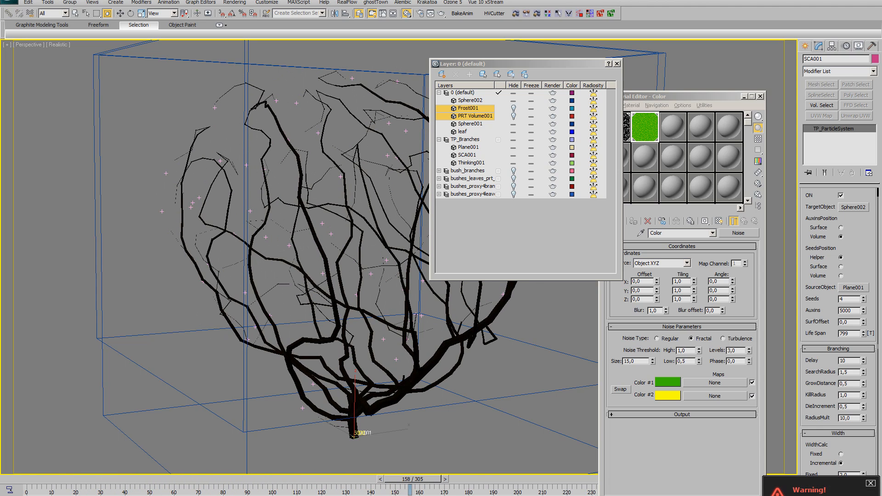
{"action": "middle_click_drag", "start_coordinate": [403, 429], "coordinate": [405, 420]}
{"action": "left_click", "coordinate": [870, 483]}
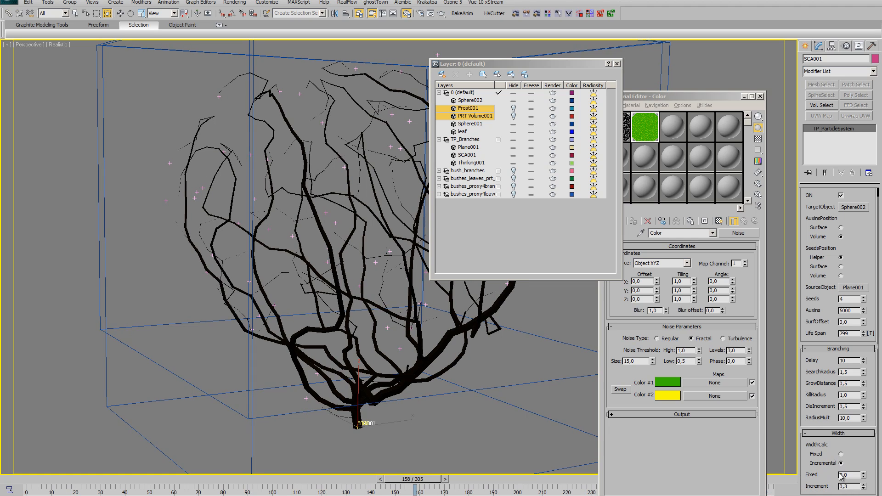
{"action": "middle_click_drag", "start_coordinate": [334, 384], "coordinate": [317, 380]}
{"action": "scroll", "coordinate": [356, 389], "scroll_direction": "up", "scroll_amount": 1}
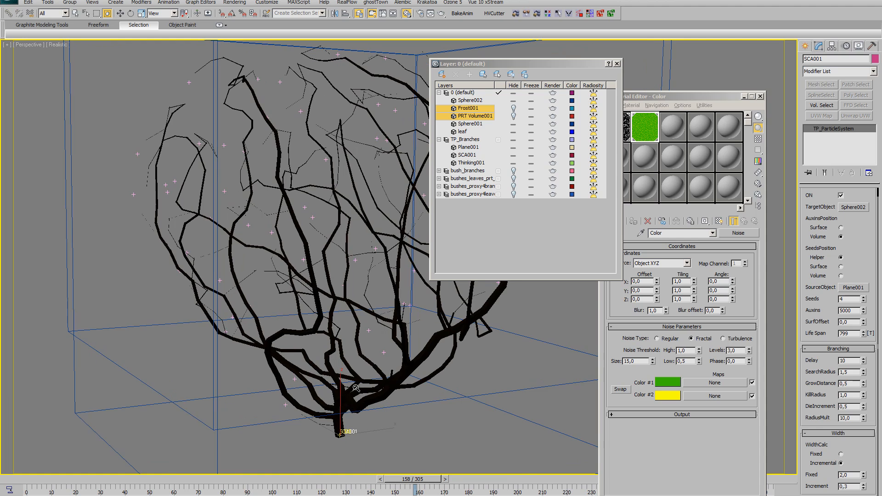
{"action": "left_click_drag", "start_coordinate": [416, 480], "coordinate": [647, 492]}
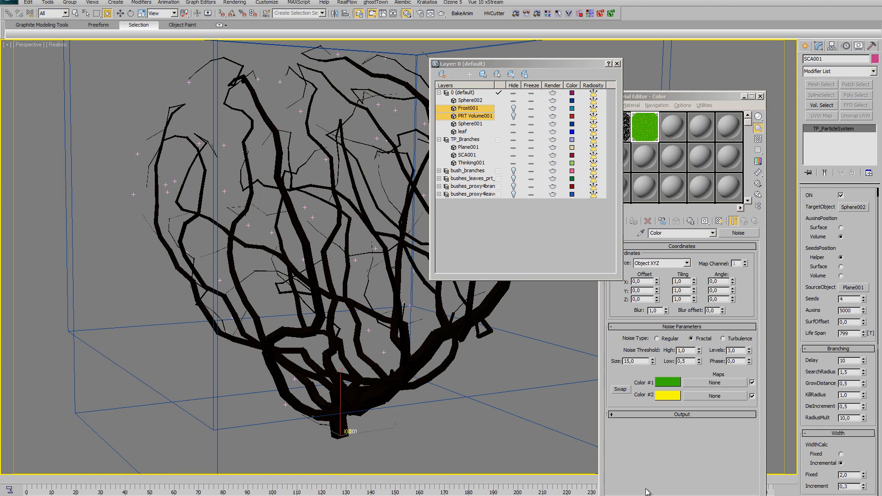
Rewind the animation, set SCA001's WidthCalc to Fixed, and regrow the branches up to frame 48
{"action": "left_click", "coordinate": [14, 486]}
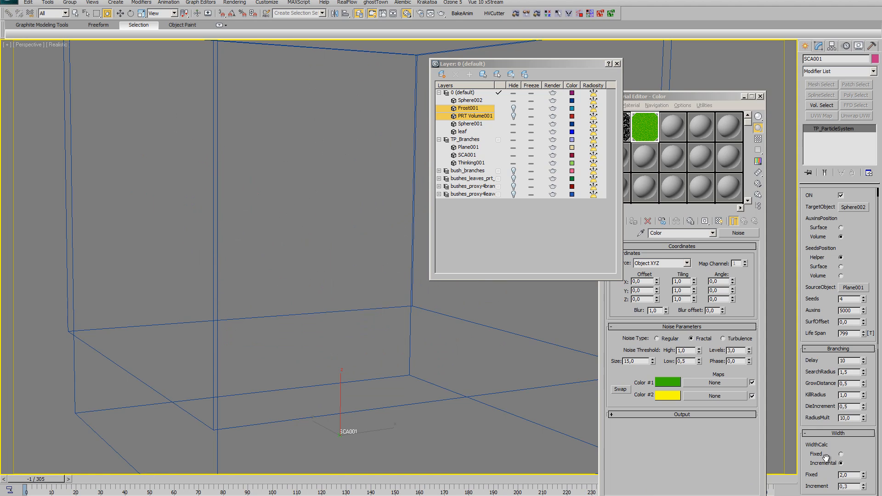
{"action": "left_click", "coordinate": [840, 453]}
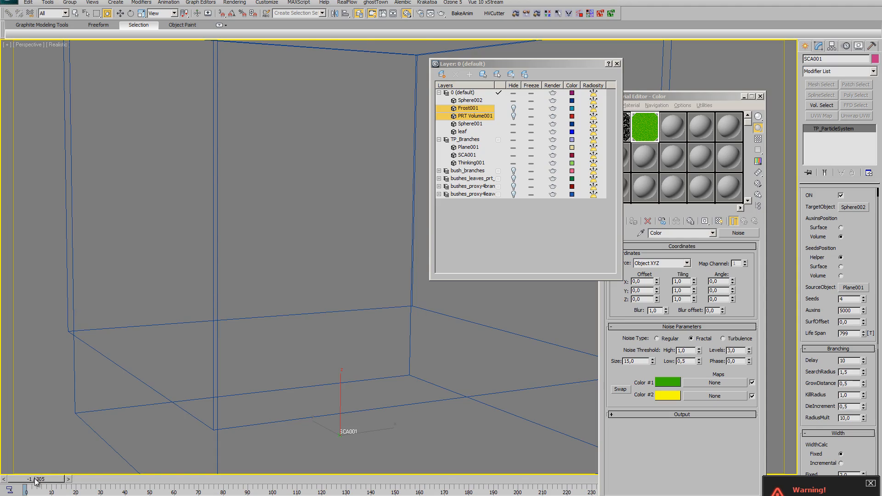
{"action": "left_click_drag", "start_coordinate": [36, 480], "coordinate": [150, 479]}
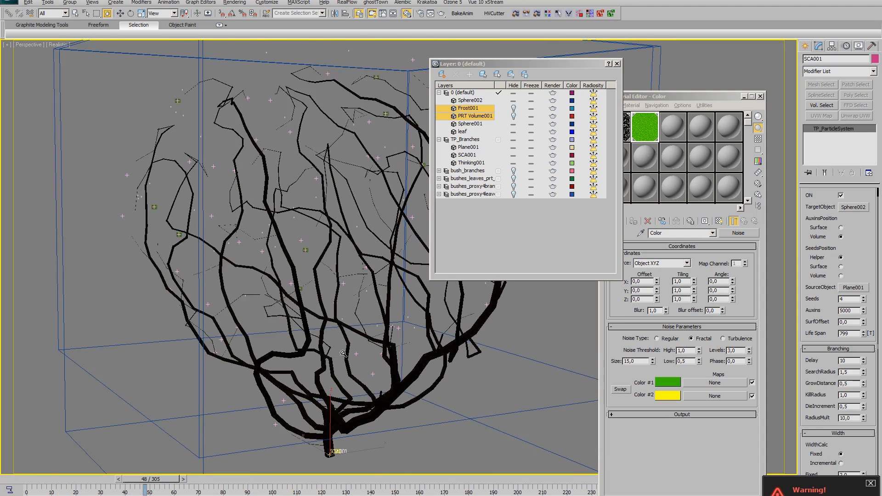
{"action": "middle_click_drag", "start_coordinate": [344, 354], "coordinate": [385, 395], "text": "alt"}
Display edged faces in the perspective view and examine the individual branch segments near the trunk
{"action": "scroll", "coordinate": [355, 384], "scroll_direction": "down", "scroll_amount": 3}
{"action": "scroll", "coordinate": [387, 398], "scroll_direction": "up", "scroll_amount": 4}
{"action": "scroll", "coordinate": [386, 397], "scroll_direction": "down", "scroll_amount": 3}
{"action": "key", "text": "F4"}
{"action": "scroll", "coordinate": [385, 395], "scroll_direction": "up", "scroll_amount": 8}
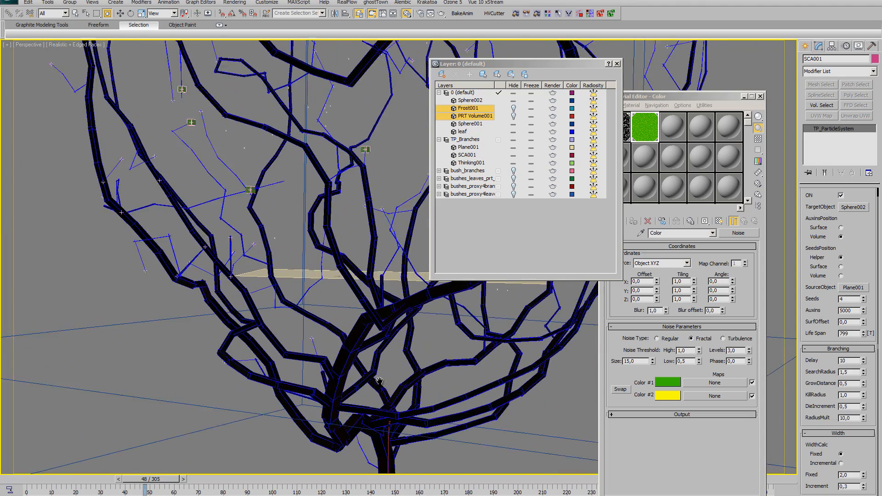
{"action": "scroll", "coordinate": [413, 325], "scroll_direction": "up", "scroll_amount": 8}
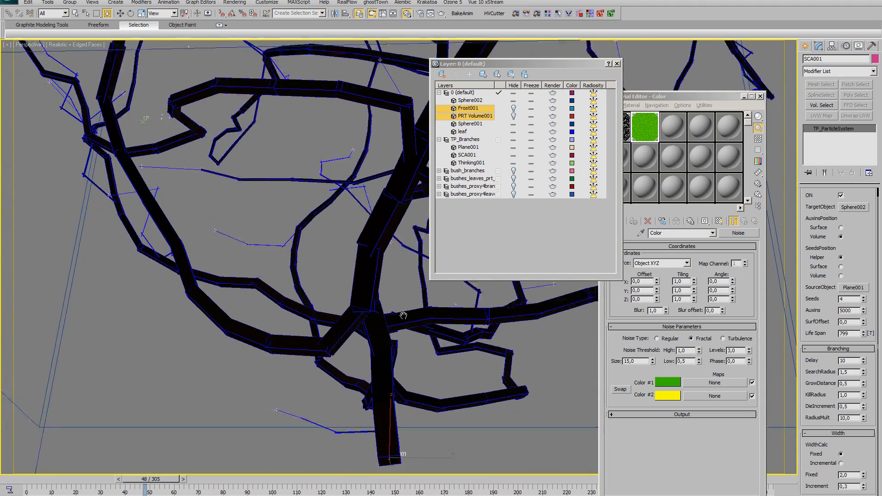
{"action": "scroll", "coordinate": [346, 357], "scroll_direction": "down", "scroll_amount": 6}
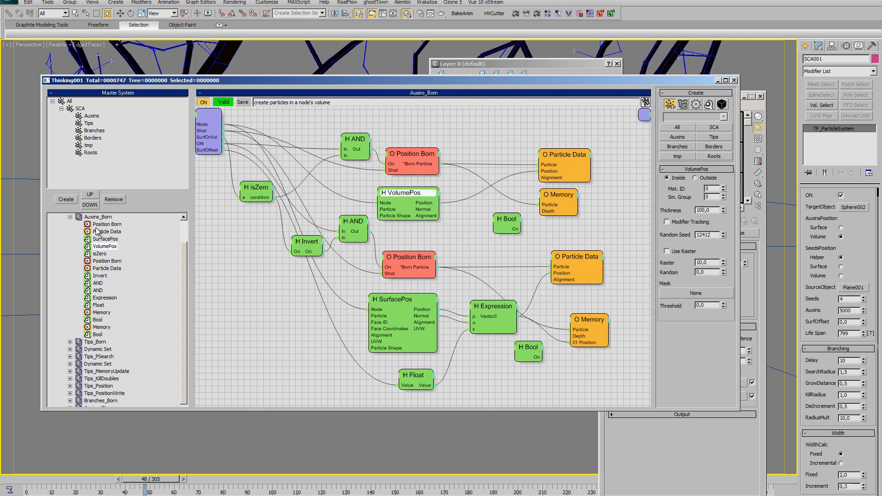
Open the Branches_Width dynamic set in Thinking001 and examine the shape type of its Std Shape node
{"action": "left_click", "coordinate": [69, 217]}
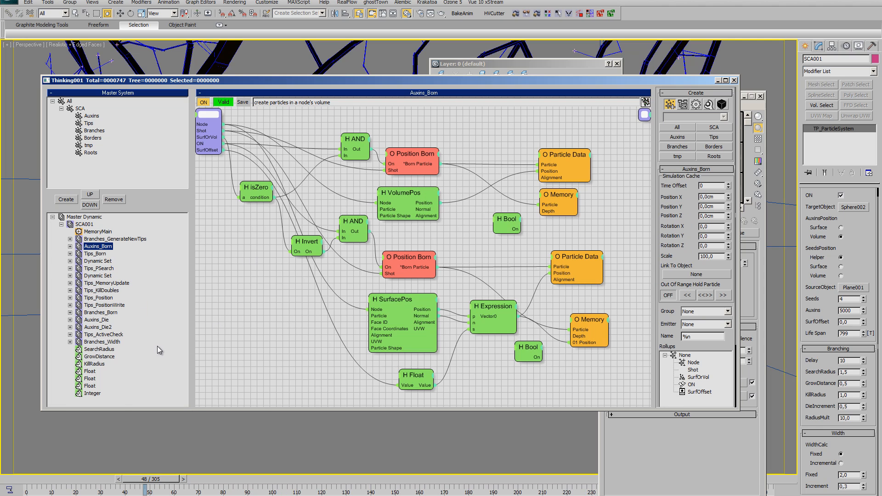
{"action": "left_click", "coordinate": [102, 342]}
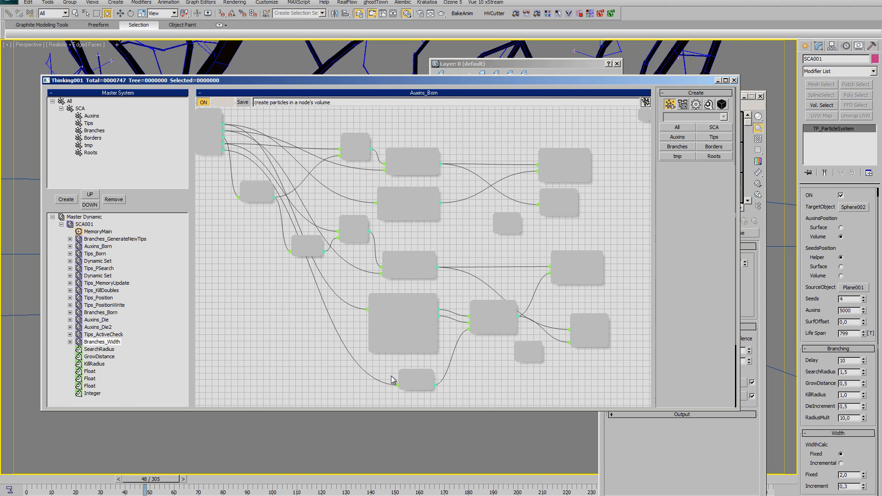
{"action": "left_click_drag", "start_coordinate": [560, 81], "coordinate": [470, 80]}
{"action": "left_click_drag", "start_coordinate": [388, 165], "coordinate": [388, 152]}
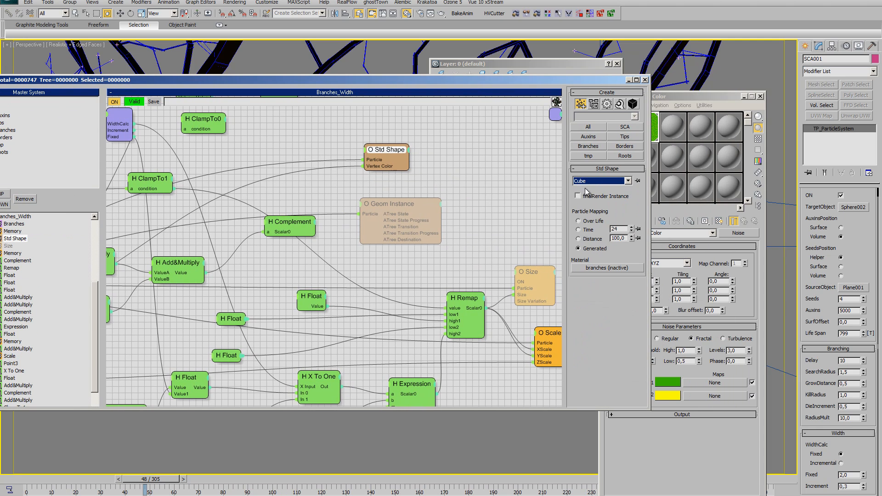
Create a standard primitive cylinder of about 0,767 cm radius and 1,329 cm height near the trunk, and open its parameters for editing
{"action": "left_click_drag", "start_coordinate": [530, 86], "coordinate": [359, 53]}
{"action": "middle_click_drag", "start_coordinate": [632, 389], "coordinate": [615, 424]}
{"action": "left_click", "coordinate": [805, 46]}
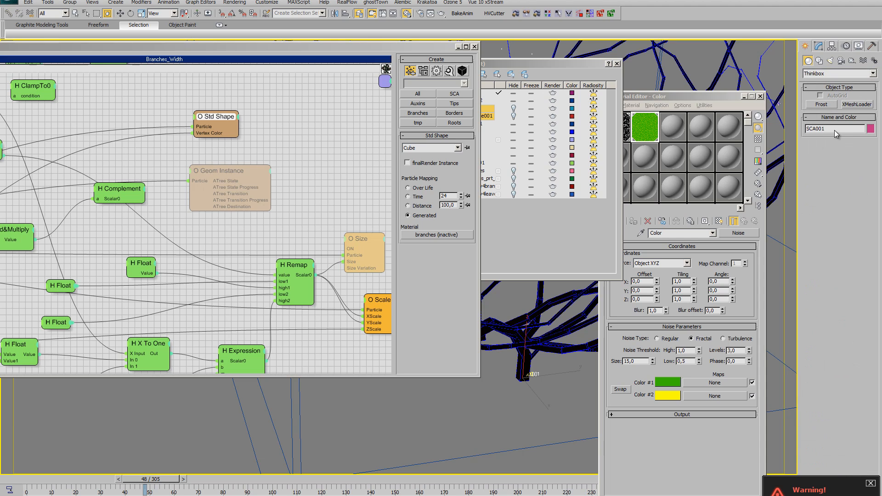
{"action": "left_click", "coordinate": [812, 73]}
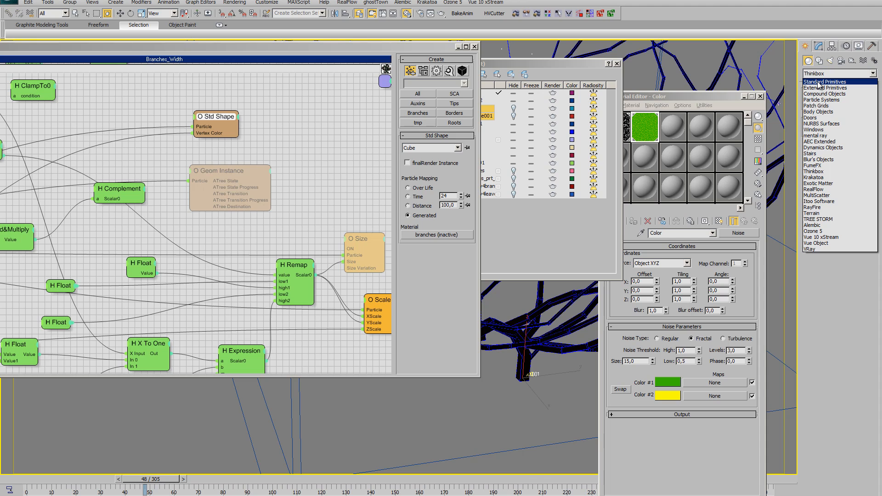
{"action": "left_click", "coordinate": [818, 81]}
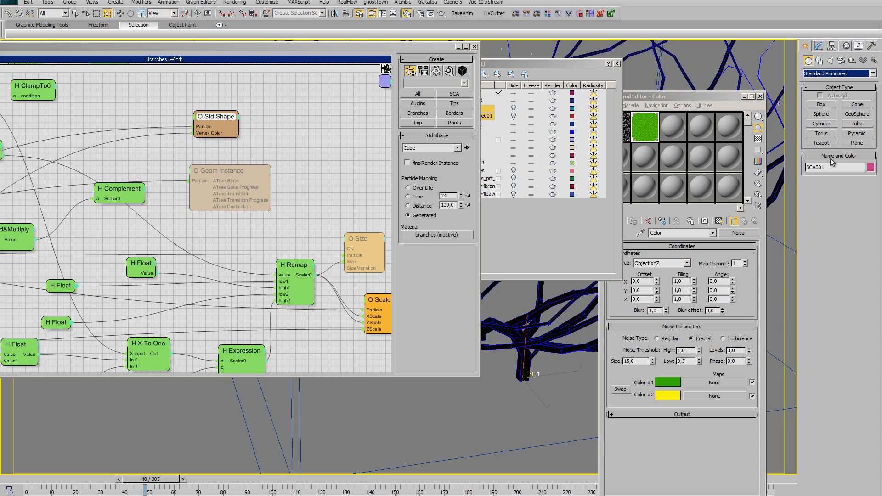
{"action": "left_click", "coordinate": [822, 124]}
{"action": "left_click_drag", "start_coordinate": [424, 421], "coordinate": [429, 423]}
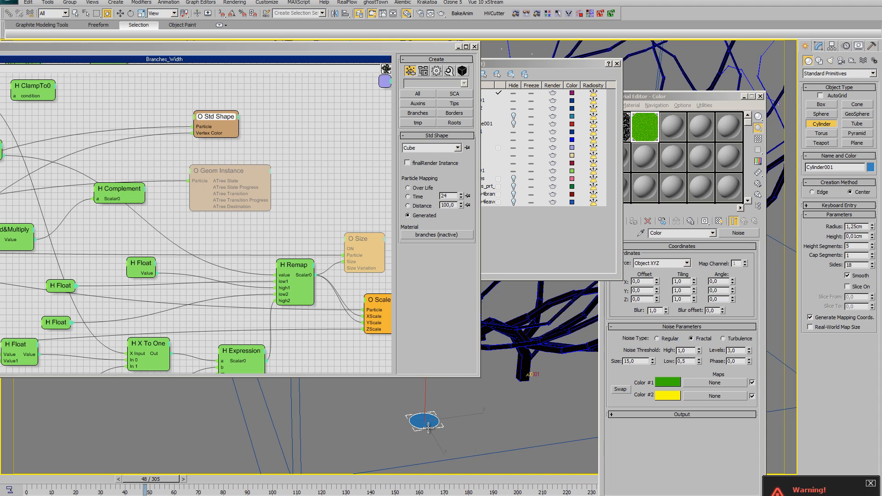
{"action": "left_click", "coordinate": [428, 407]}
{"action": "right_click", "coordinate": [430, 409]}
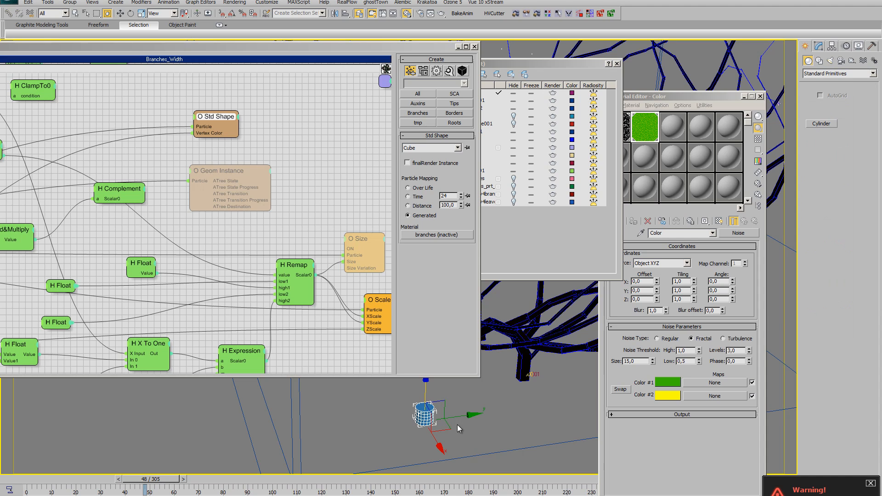
{"action": "left_click", "coordinate": [818, 46]}
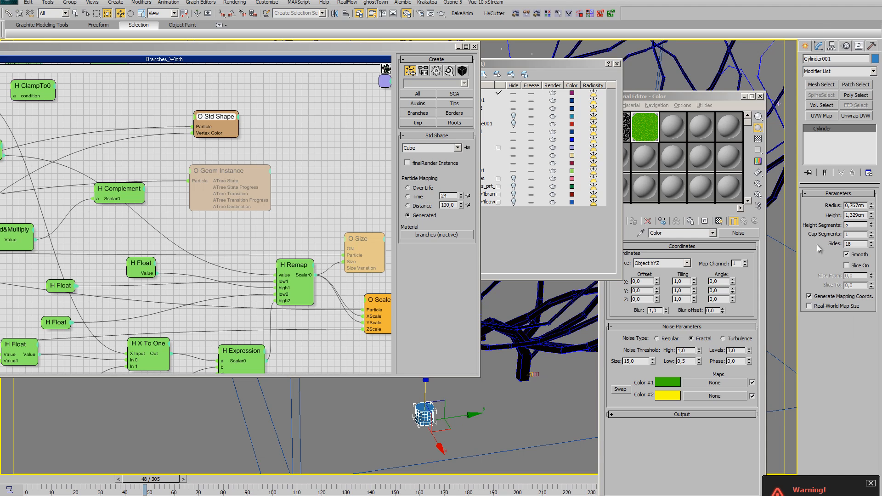
Set the cylinder's radius and height to 1,0 cm, its height segments to 1 and its sides to 8
{"action": "double_click", "coordinate": [854, 205]}
{"action": "type", "text": "1"}
{"action": "key", "text": "Tab"}
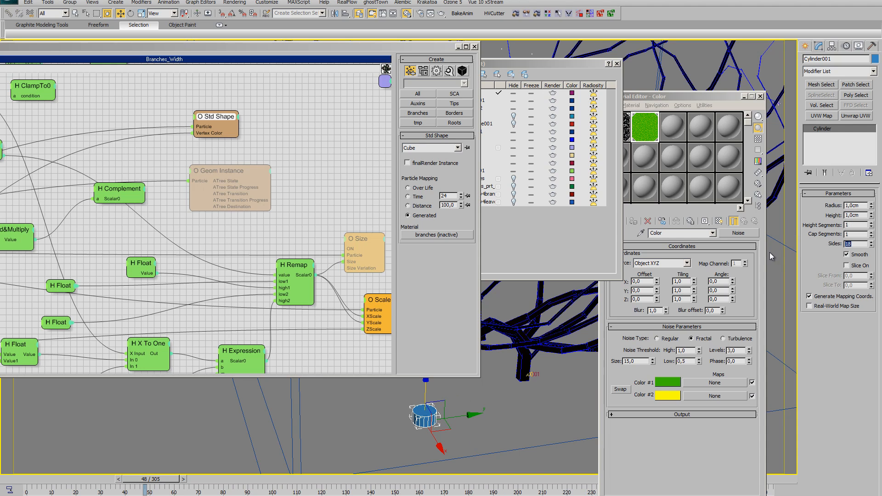
{"action": "type", "text": "8"}
{"action": "key", "text": "Return"}
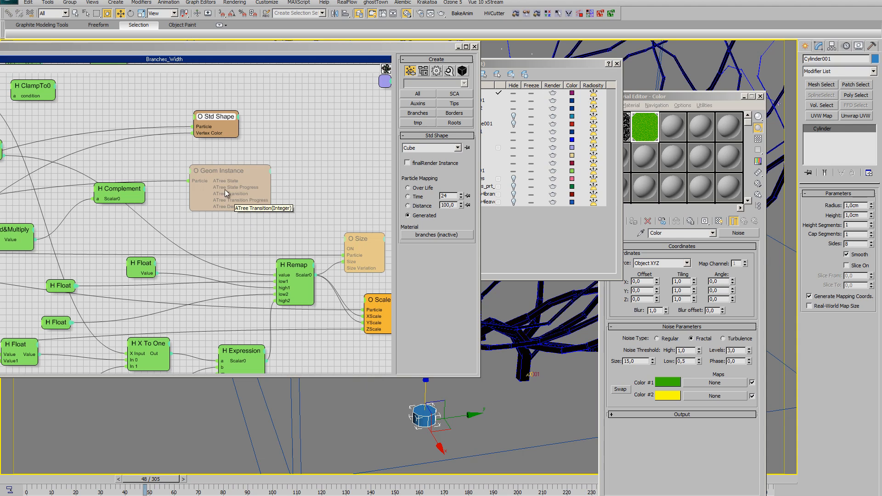
Assign the new cylinder as the source object of the Geom Instance node in Branches_Width
{"action": "left_click", "coordinate": [227, 170]}
{"action": "left_click", "coordinate": [423, 203]}
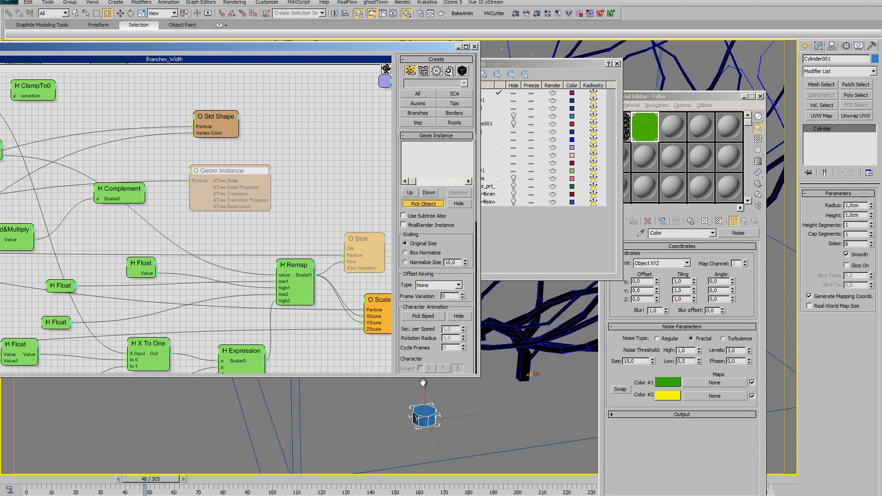
{"action": "left_click", "coordinate": [423, 414]}
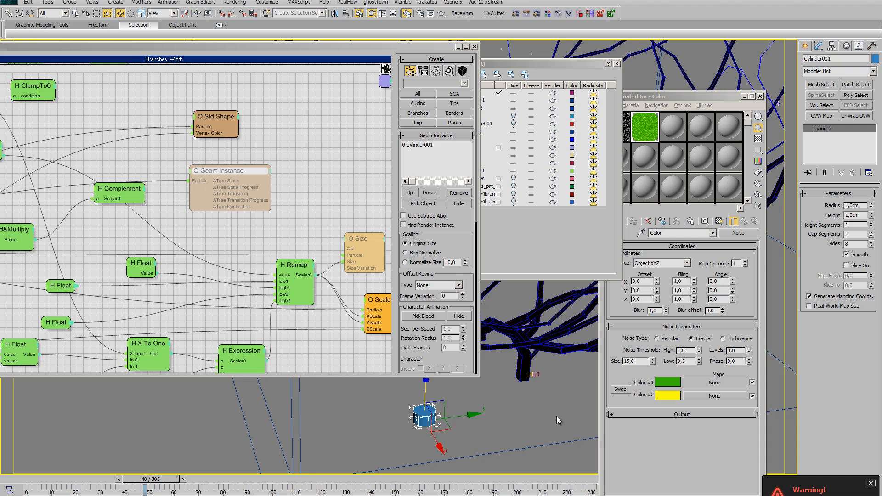
Disable the Std Shape node and enable the Geom Instance node
{"action": "right_click", "coordinate": [197, 116]}
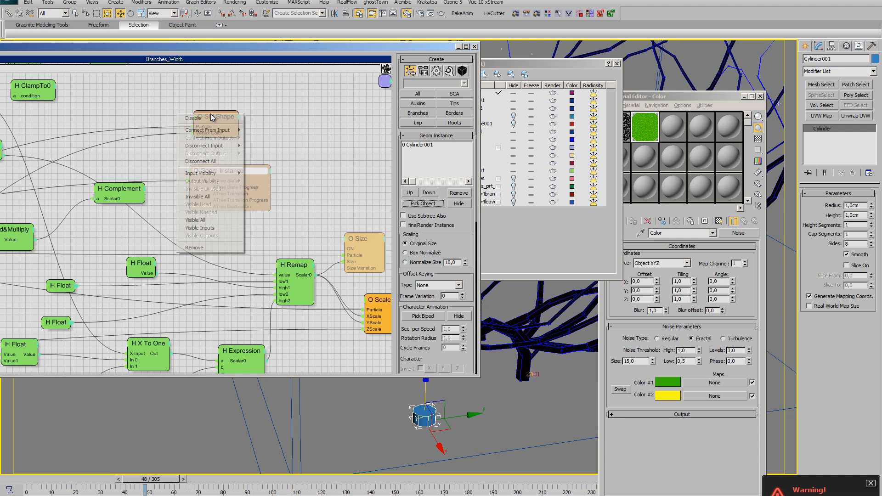
{"action": "left_click", "coordinate": [226, 137]}
{"action": "right_click", "coordinate": [234, 173]}
{"action": "left_click", "coordinate": [234, 176]}
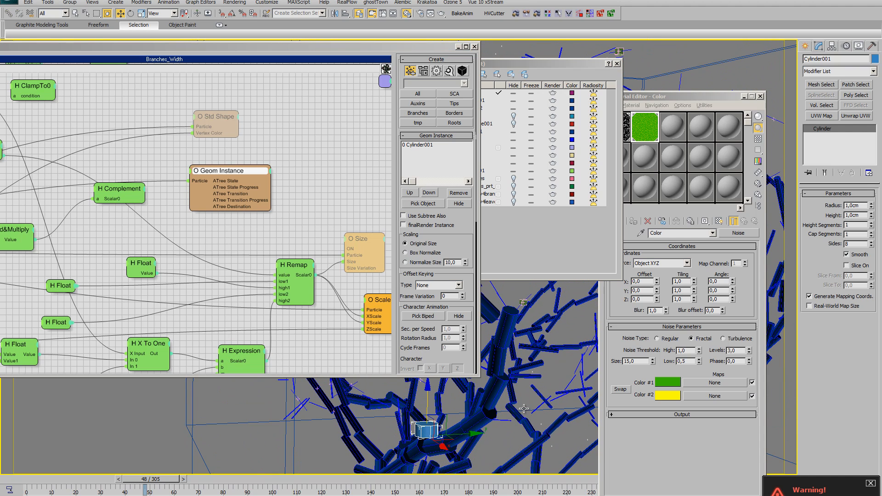
Rewind the animation, regrow the branches up to frame 36, and examine how the cylinder segments join
{"action": "middle_click_drag", "start_coordinate": [524, 408], "coordinate": [547, 382]}
{"action": "key", "text": "Home"}
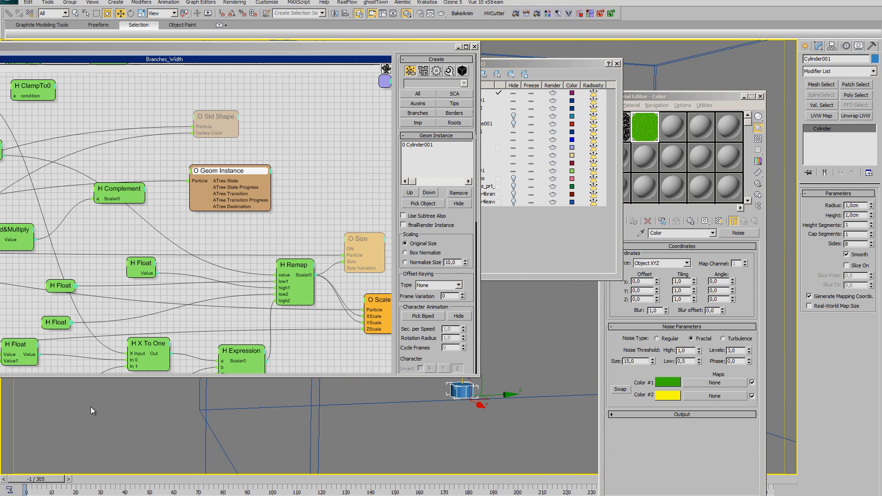
{"action": "left_click_drag", "start_coordinate": [42, 480], "coordinate": [121, 479]}
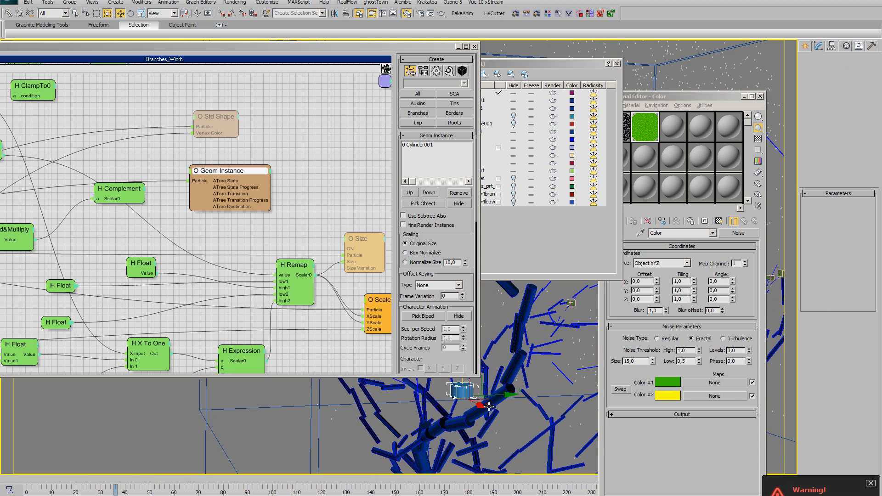
{"action": "middle_click_drag", "start_coordinate": [437, 458], "coordinate": [522, 410]}
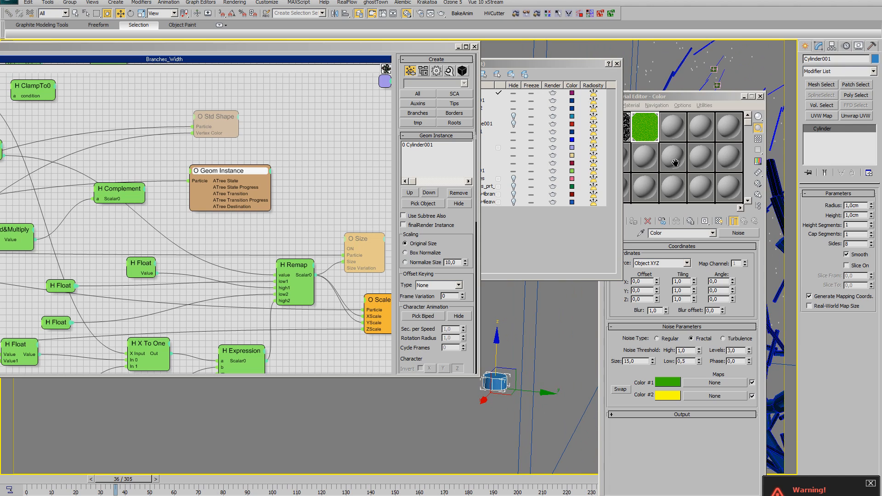
Rewind the animation and center the cylinder's pivot to the object
{"action": "left_click", "coordinate": [35, 477]}
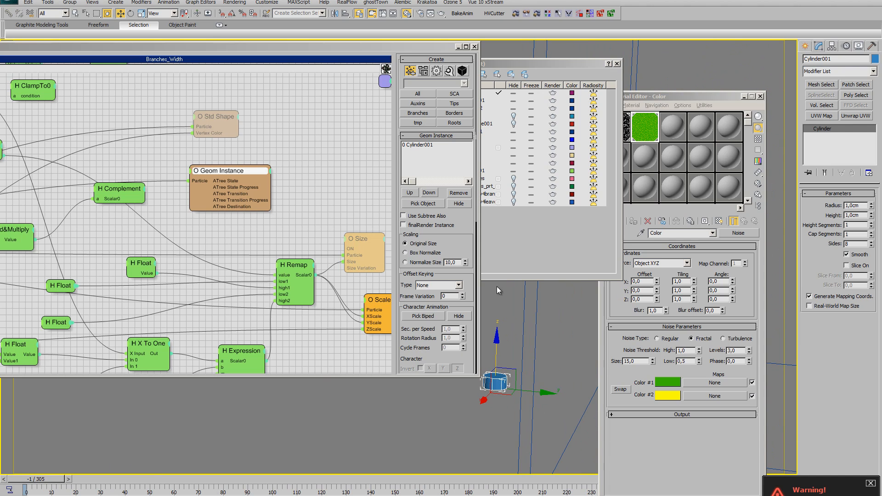
{"action": "left_click", "coordinate": [830, 46]}
{"action": "left_click", "coordinate": [835, 104]}
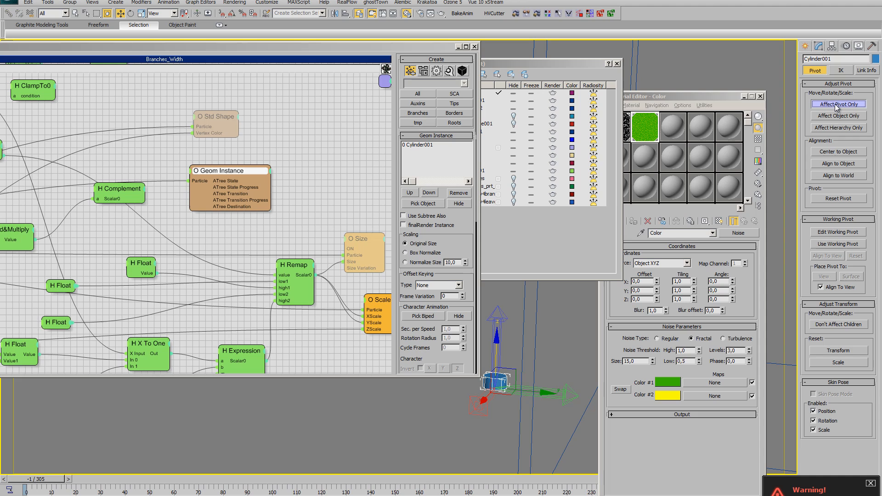
{"action": "left_click", "coordinate": [823, 155]}
{"action": "left_click", "coordinate": [806, 46]}
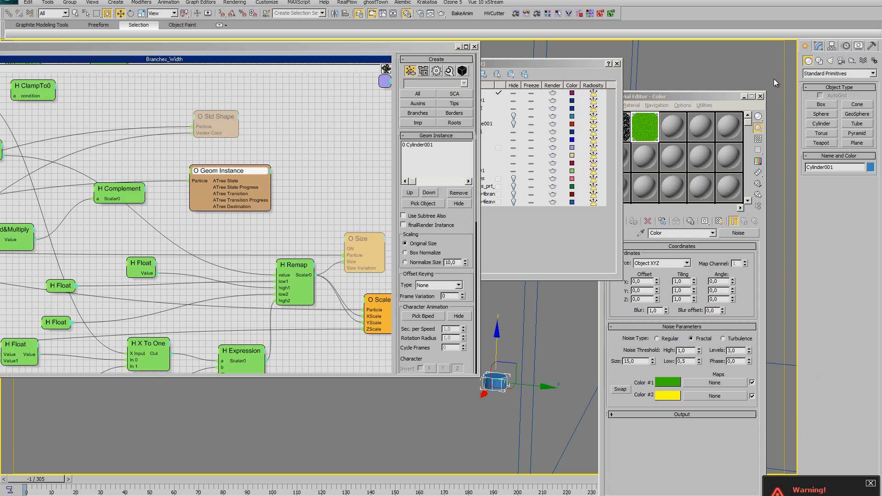
Close the layer manager and the material editor, and shrink the Thinking001 window to uncover the perspective view
{"action": "left_click_drag", "start_coordinate": [461, 366], "coordinate": [496, 360]}
{"action": "left_click", "coordinate": [619, 66]}
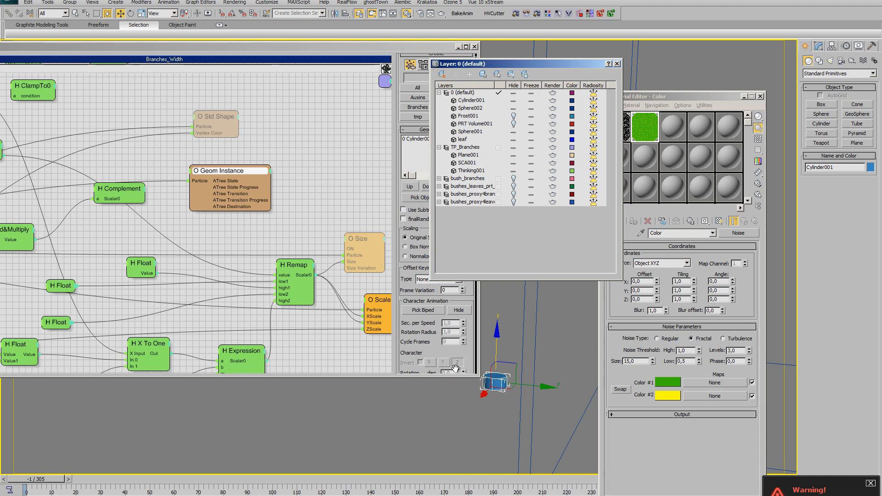
{"action": "left_click", "coordinate": [618, 64]}
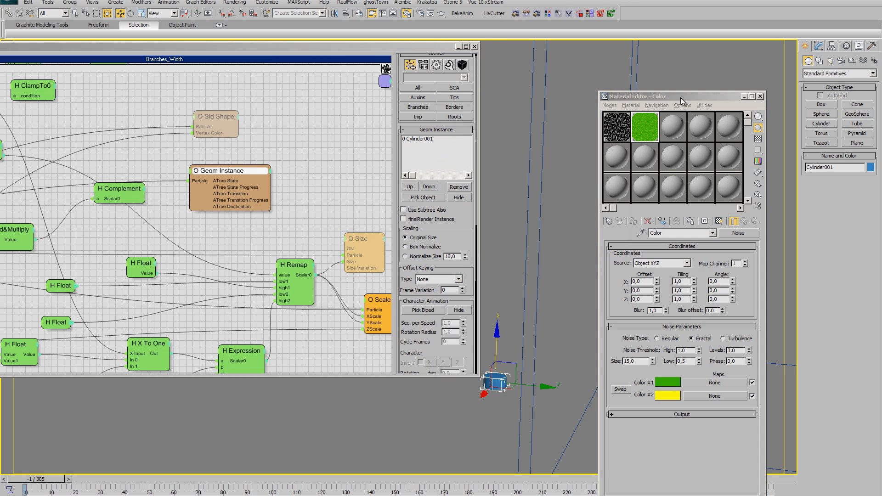
{"action": "left_click", "coordinate": [761, 97]}
{"action": "middle_click_drag", "start_coordinate": [529, 360], "coordinate": [668, 329]}
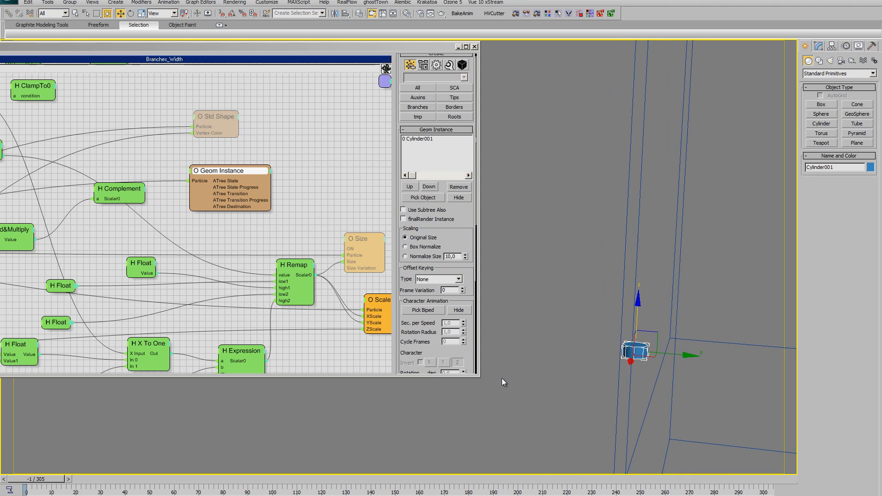
{"action": "left_click_drag", "start_coordinate": [479, 378], "coordinate": [519, 202]}
Regrow the branches up to frame 37 with the cylinder geometry in view
{"action": "middle_click_drag", "start_coordinate": [643, 366], "coordinate": [557, 405]}
{"action": "scroll", "coordinate": [535, 364], "scroll_direction": "down", "scroll_amount": 4}
{"action": "key", "text": "alt+z"}
{"action": "scroll", "coordinate": [518, 366], "scroll_direction": "down", "scroll_amount": 3}
{"action": "left_click_drag", "start_coordinate": [41, 483], "coordinate": [130, 483]}
{"action": "middle_click_drag", "start_coordinate": [517, 385], "coordinate": [498, 378], "text": "alt"}
{"action": "scroll", "coordinate": [498, 378], "scroll_direction": "up", "scroll_amount": 4}
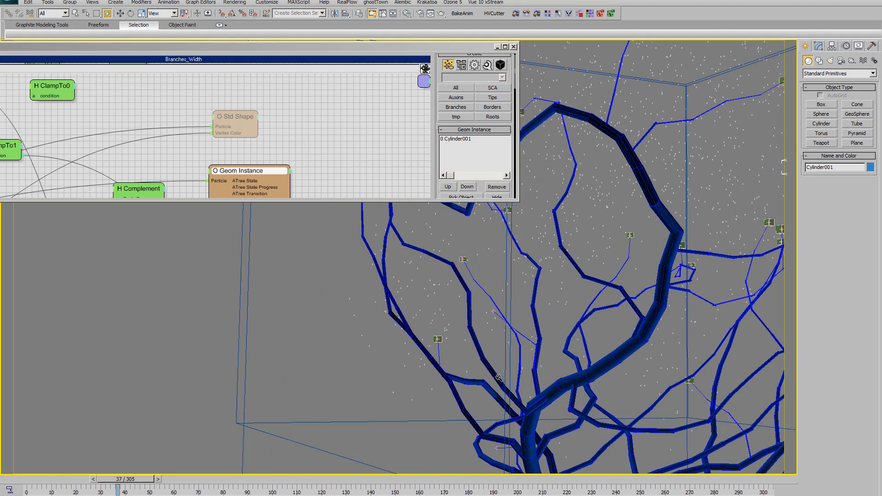
Examine the cylinder-based branches from the trunk to the outer tips and from several angles
{"action": "scroll", "coordinate": [590, 323], "scroll_direction": "down", "scroll_amount": 4}
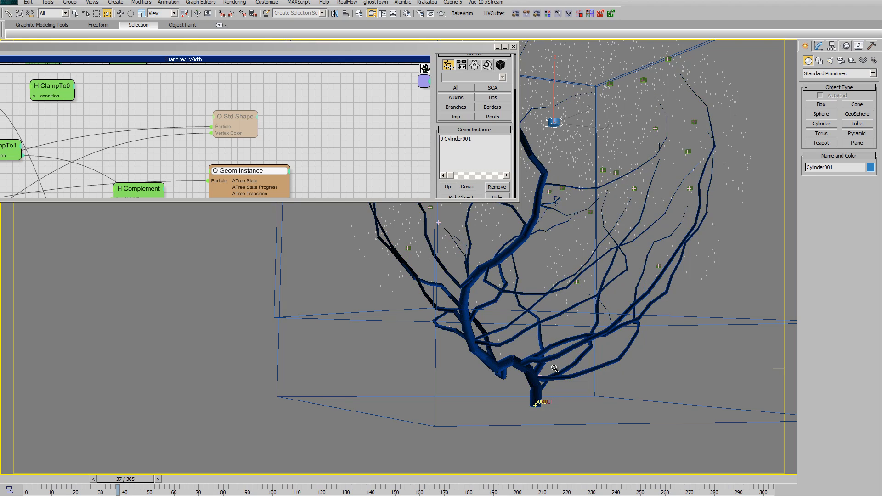
{"action": "middle_click_drag", "start_coordinate": [552, 370], "coordinate": [517, 409]}
{"action": "middle_click_drag", "start_coordinate": [702, 393], "coordinate": [520, 401]}
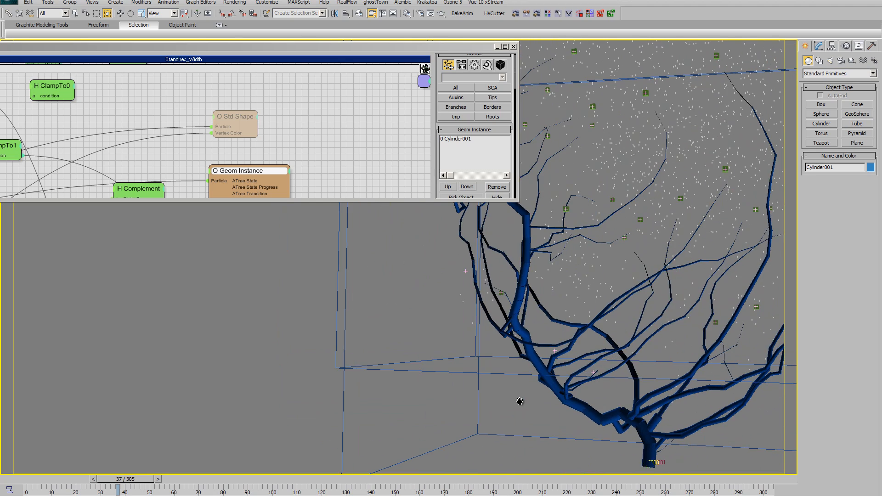
{"action": "scroll", "coordinate": [626, 378], "scroll_direction": "up", "scroll_amount": 3}
{"action": "middle_click_drag", "start_coordinate": [664, 382], "coordinate": [630, 390], "text": "alt"}
{"action": "scroll", "coordinate": [648, 386], "scroll_direction": "down", "scroll_amount": 3}
{"action": "scroll", "coordinate": [627, 390], "scroll_direction": "up", "scroll_amount": 1}
{"action": "scroll", "coordinate": [627, 391], "scroll_direction": "down", "scroll_amount": 3}
{"action": "scroll", "coordinate": [561, 434], "scroll_direction": "down", "scroll_amount": 2}
{"action": "middle_click_drag", "start_coordinate": [434, 365], "coordinate": [570, 401]}
{"action": "scroll", "coordinate": [571, 403], "scroll_direction": "up", "scroll_amount": 2}
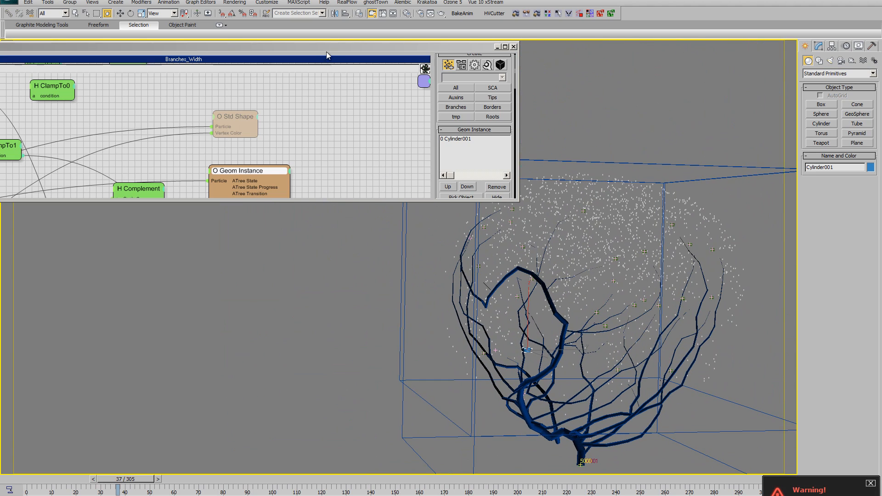
Reposition and enlarge the Thinking001 window, and open the Auxins_Born dynamic set
{"action": "left_click_drag", "start_coordinate": [326, 51], "coordinate": [575, 54]}
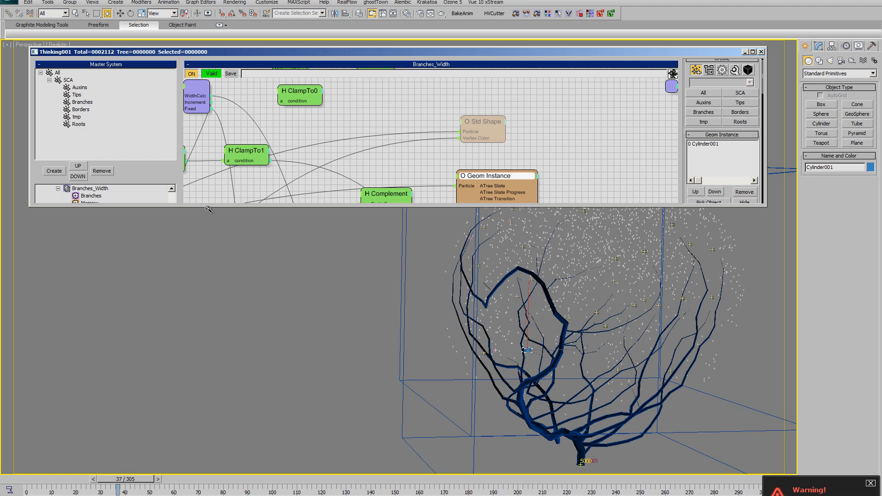
{"action": "left_click_drag", "start_coordinate": [208, 206], "coordinate": [197, 325]}
{"action": "left_click_drag", "start_coordinate": [172, 276], "coordinate": [186, 200]}
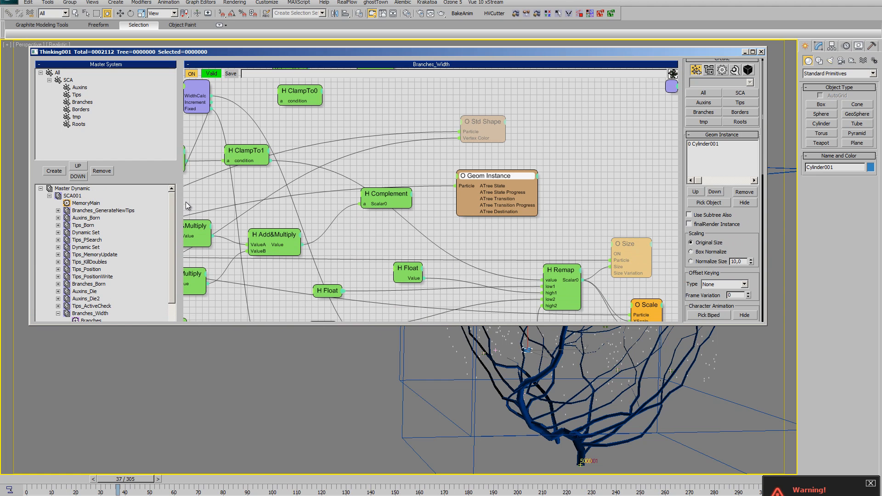
{"action": "left_click", "coordinate": [79, 218]}
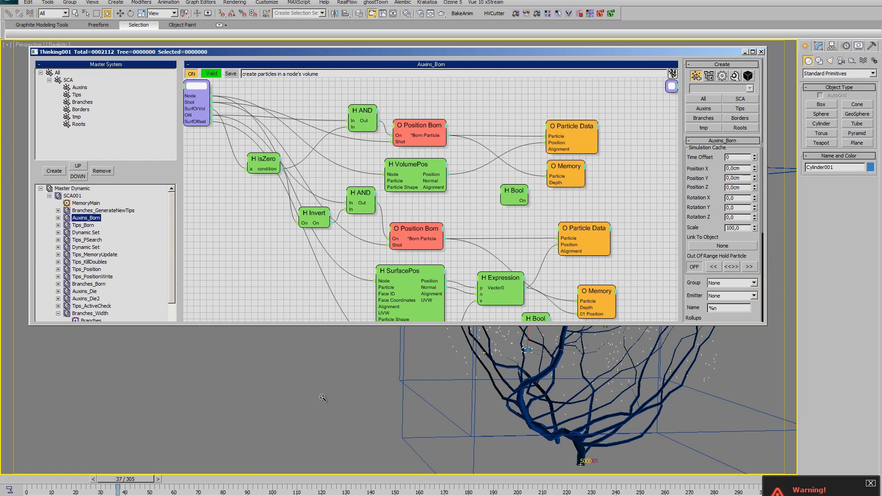
Shrink the Thinking001 window and frame the whole branch structure with its auxin particles beneath it
{"action": "middle_click_drag", "start_coordinate": [616, 403], "coordinate": [603, 415]}
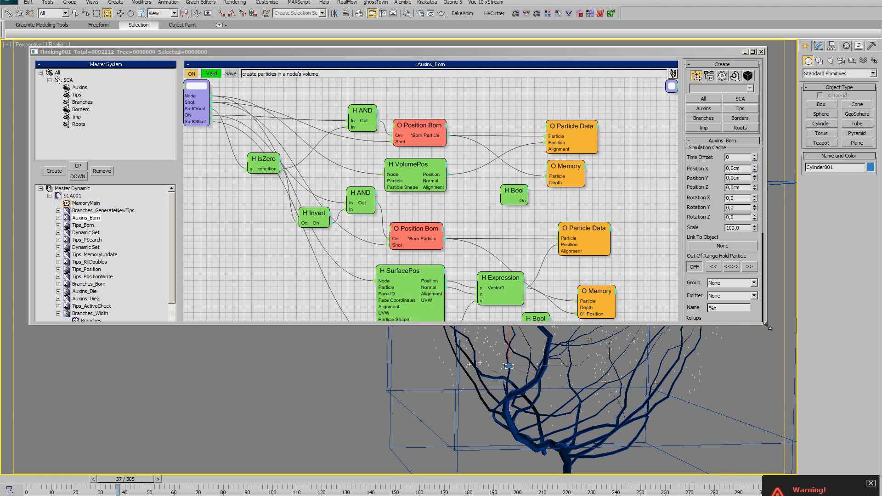
{"action": "left_click_drag", "start_coordinate": [767, 326], "coordinate": [789, 219]}
{"action": "scroll", "coordinate": [539, 387], "scroll_direction": "up", "scroll_amount": 5}
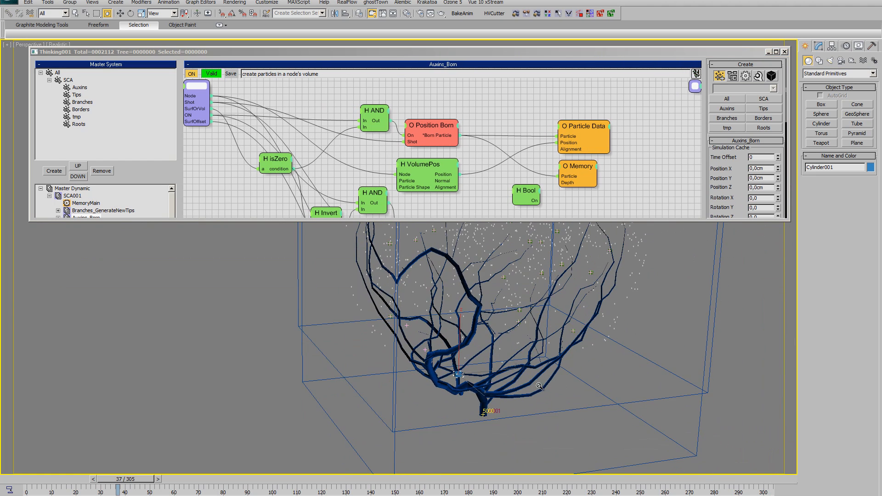
{"action": "middle_click_drag", "start_coordinate": [540, 387], "coordinate": [452, 368], "text": "alt"}
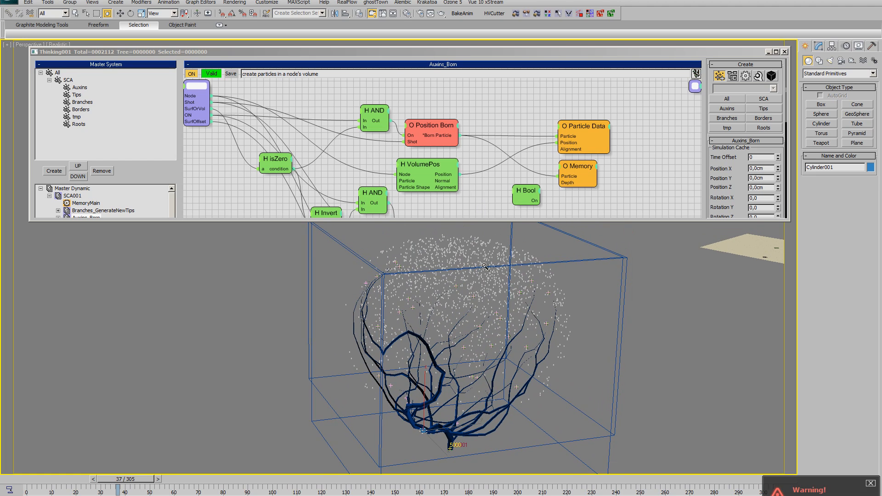
{"action": "middle_click_drag", "start_coordinate": [430, 309], "coordinate": [401, 305]}
{"action": "middle_click_drag", "start_coordinate": [474, 185], "coordinate": [498, 184]}
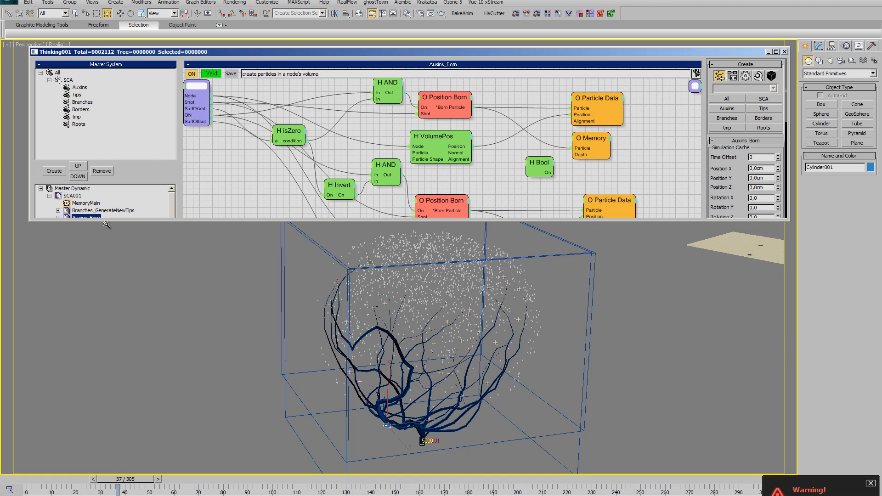
Make the Thinking001 window slightly taller and select the VolumePos node in Auxins_Born
{"action": "left_click_drag", "start_coordinate": [109, 230], "coordinate": [109, 260]}
{"action": "left_click", "coordinate": [87, 211]}
{"action": "left_click", "coordinate": [88, 218]}
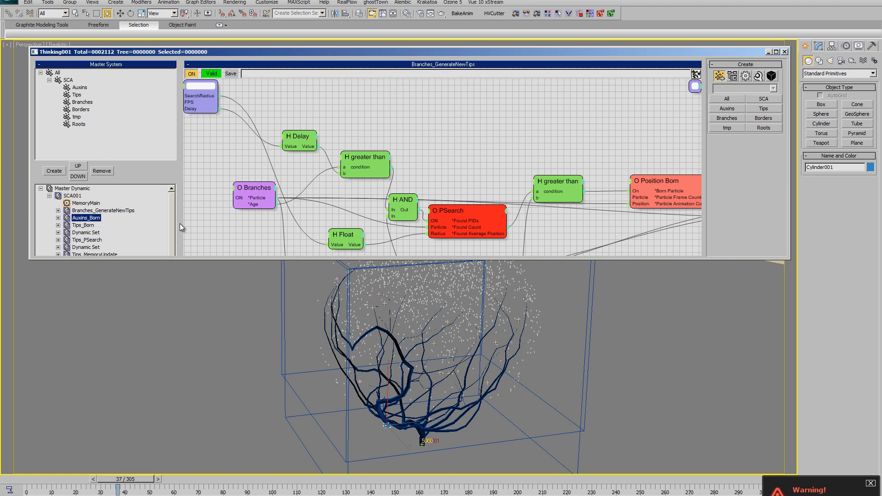
{"action": "left_click", "coordinate": [426, 139]}
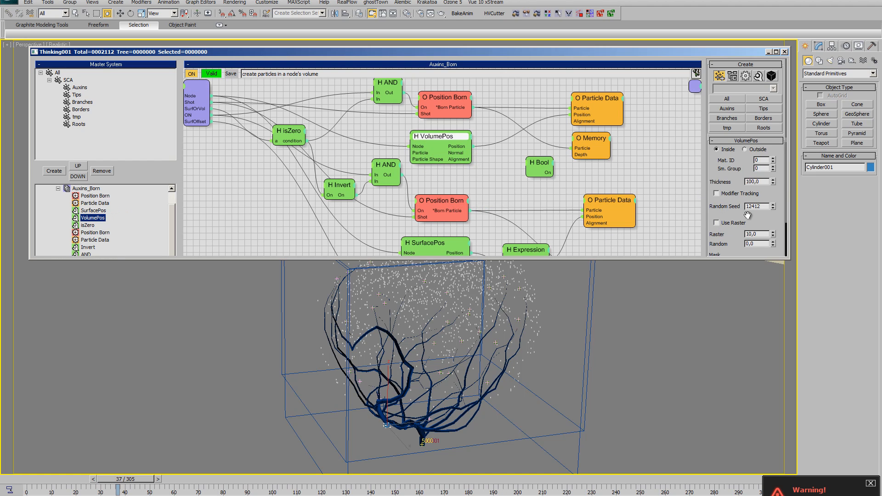
Examine the VolumePos node's random seed and raster parameters and its available inputs
{"action": "left_click_drag", "start_coordinate": [756, 210], "coordinate": [743, 193]}
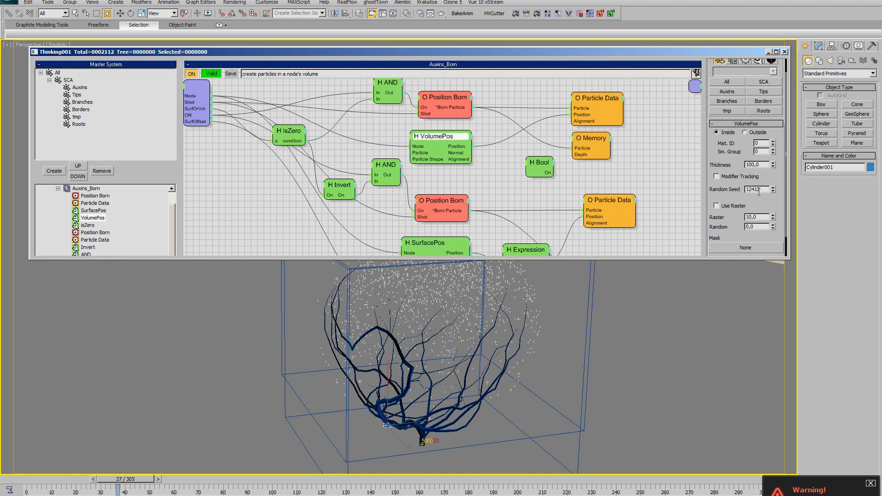
{"action": "scroll", "coordinate": [448, 326], "scroll_direction": "up", "scroll_amount": 4}
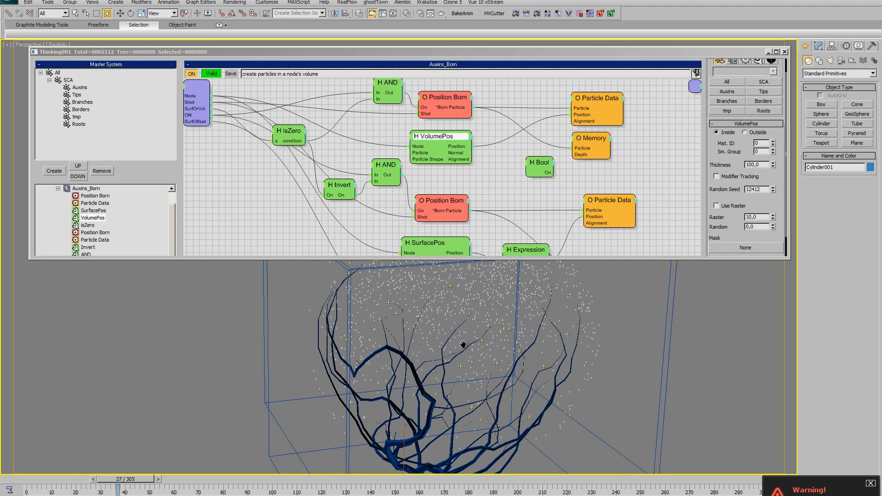
{"action": "scroll", "coordinate": [464, 341], "scroll_direction": "down", "scroll_amount": 1}
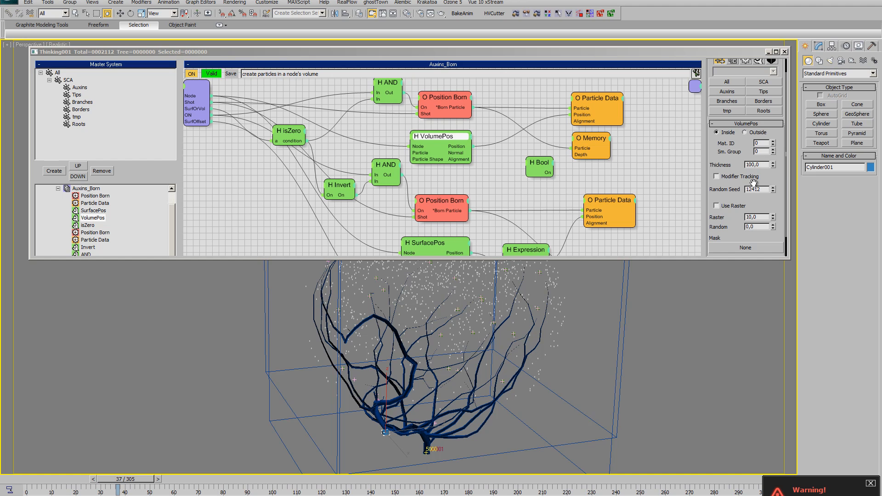
{"action": "right_click", "coordinate": [415, 142]}
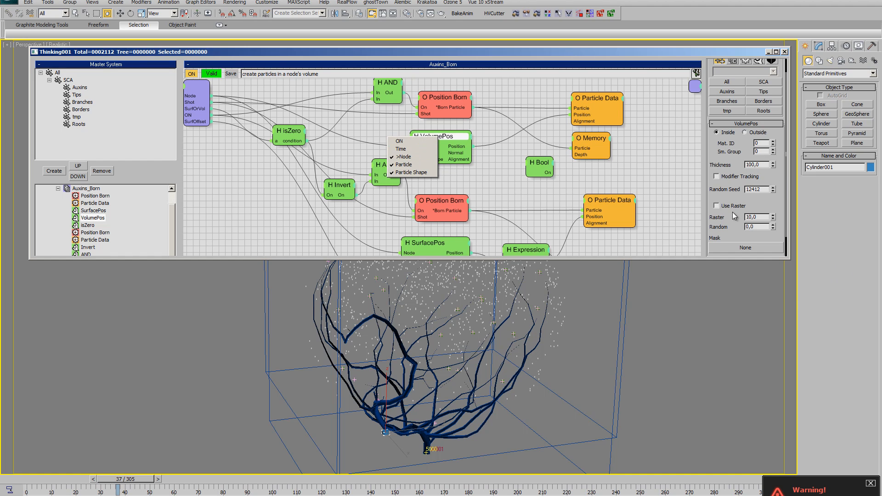
{"action": "left_click", "coordinate": [453, 142]}
{"action": "left_click_drag", "start_coordinate": [714, 196], "coordinate": [715, 188]}
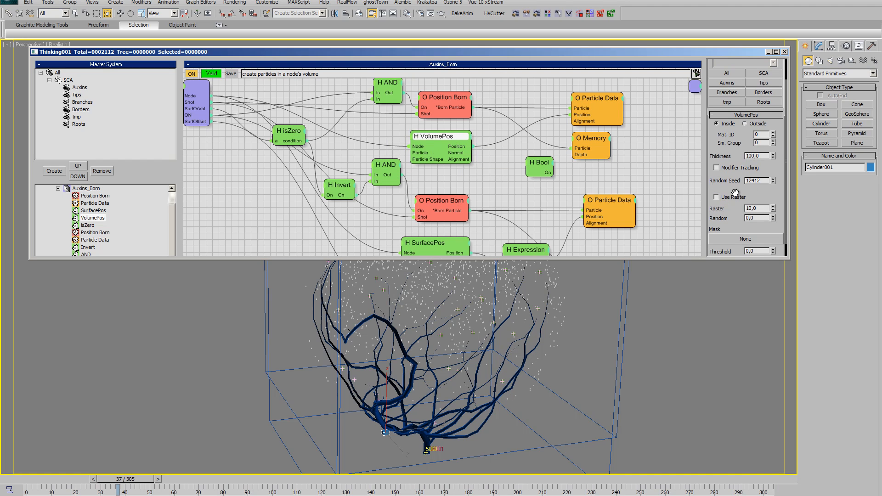
Raise the VolumePos node's Random Seed to 12418 to vary the branch growth
{"action": "left_click", "coordinate": [773, 179]}
{"action": "left_click", "coordinate": [773, 179]}
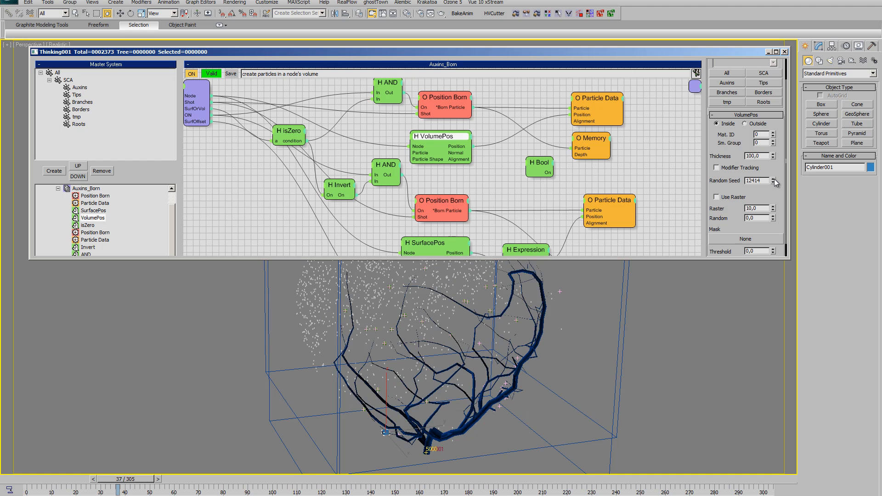
{"action": "left_click", "coordinate": [773, 179]}
{"action": "left_click", "coordinate": [773, 179]}
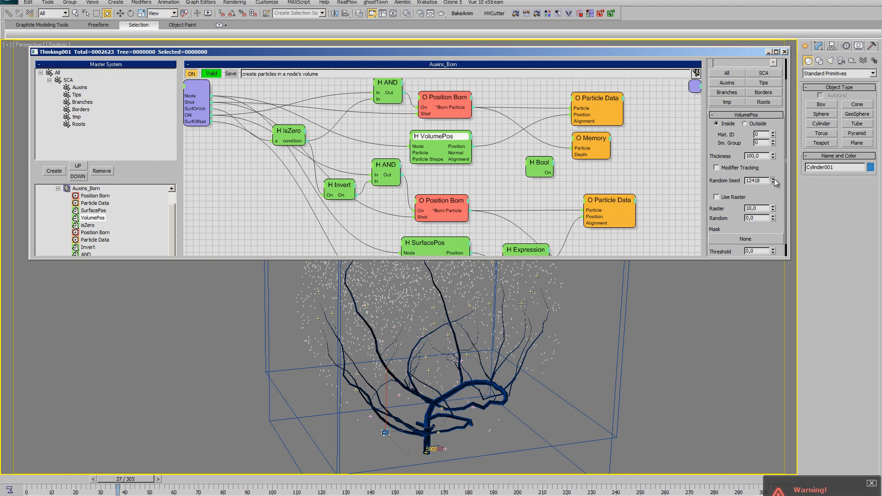
Shorten the Thinking001 window and raise the VolumePos node's Random Seed to 12421
{"action": "left_click", "coordinate": [773, 180]}
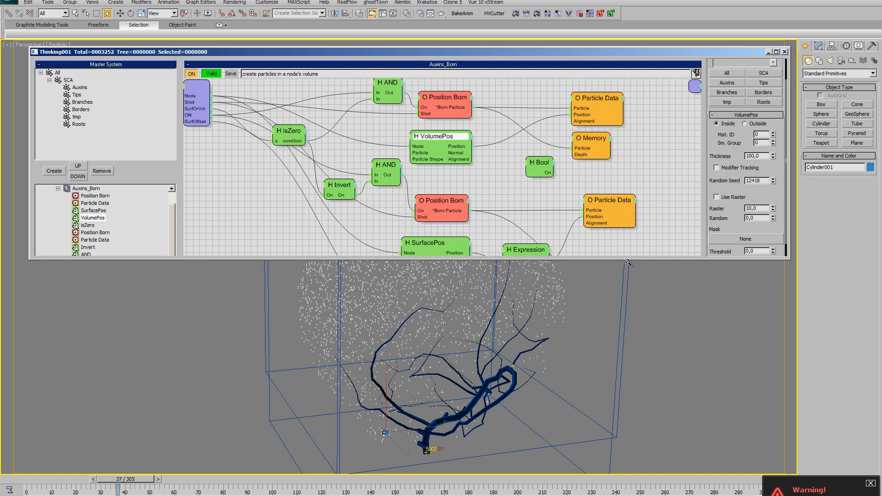
{"action": "left_click_drag", "start_coordinate": [627, 261], "coordinate": [627, 197]}
{"action": "mouse_move", "coordinate": [498, 305]}
{"action": "middle_mouse_down", "text": "alt"}
{"action": "mouse_move", "coordinate": [496, 315]}
{"action": "mouse_move", "coordinate": [489, 304]}
{"action": "middle_mouse_up", "text": "alt"}
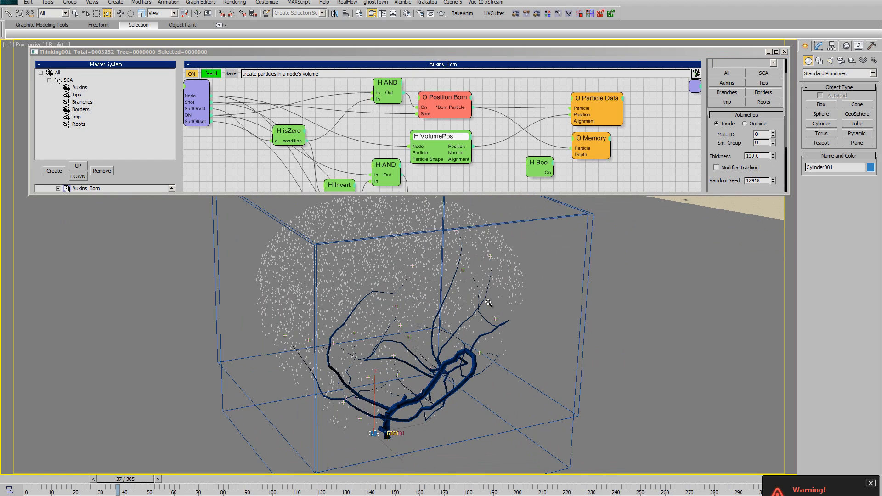
{"action": "middle_click_drag", "start_coordinate": [435, 326], "coordinate": [451, 342]}
{"action": "left_click_drag", "start_coordinate": [723, 174], "coordinate": [724, 146]}
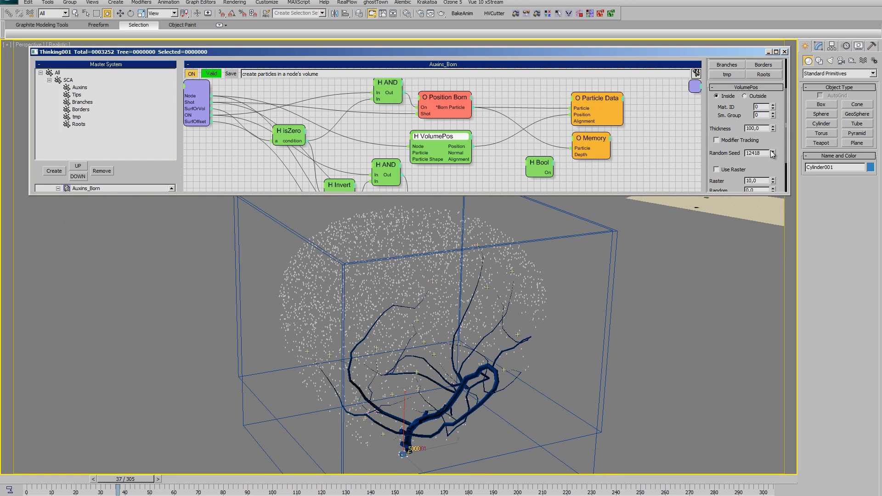
{"action": "left_click", "coordinate": [773, 151]}
{"action": "left_click", "coordinate": [773, 151]}
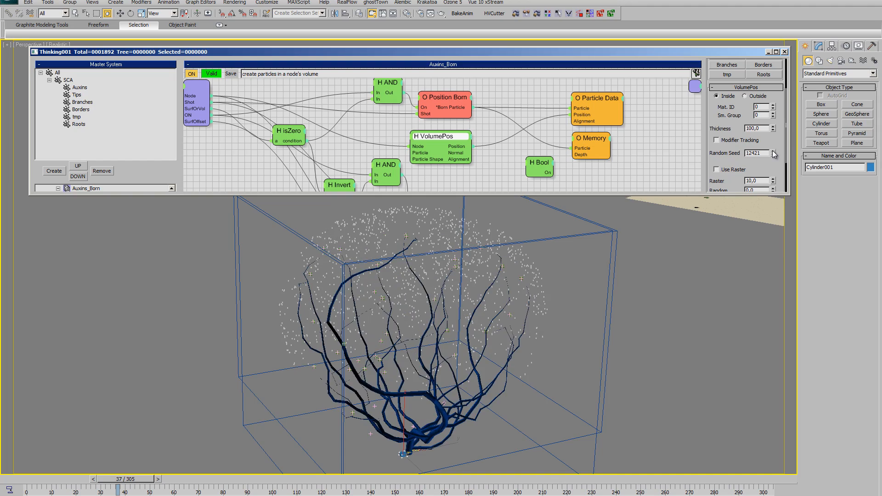
Examine the regrown branch structure from several angles, both from a distance and up close
{"action": "middle_click_drag", "start_coordinate": [356, 440], "coordinate": [330, 429], "text": "alt"}
{"action": "middle_click_drag", "start_coordinate": [533, 415], "coordinate": [445, 343]}
{"action": "scroll", "coordinate": [459, 367], "scroll_direction": "down", "scroll_amount": 4}
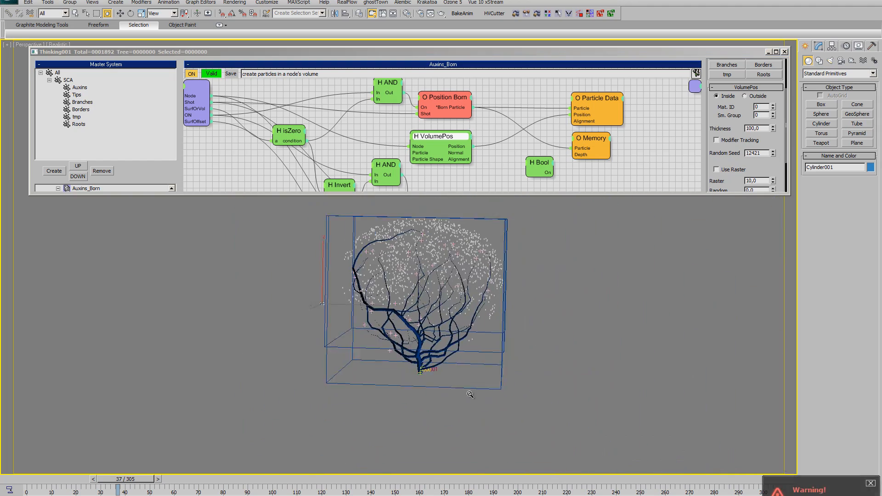
{"action": "scroll", "coordinate": [450, 392], "scroll_direction": "down", "scroll_amount": 1}
{"action": "middle_click_drag", "start_coordinate": [472, 395], "coordinate": [414, 396], "text": "alt"}
{"action": "scroll", "coordinate": [450, 370], "scroll_direction": "up", "scroll_amount": 5}
{"action": "scroll", "coordinate": [446, 406], "scroll_direction": "down", "scroll_amount": 1}
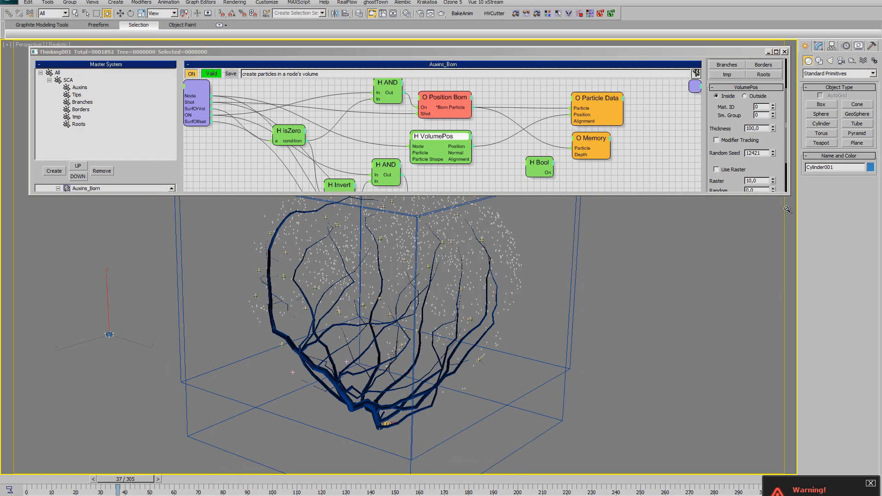
Shorten the Thinking001 window further and inspect the full branch structure together with its surrounding auxin particles
{"action": "left_click_drag", "start_coordinate": [784, 195], "coordinate": [785, 164]}
{"action": "middle_click_drag", "start_coordinate": [465, 319], "coordinate": [500, 294]}
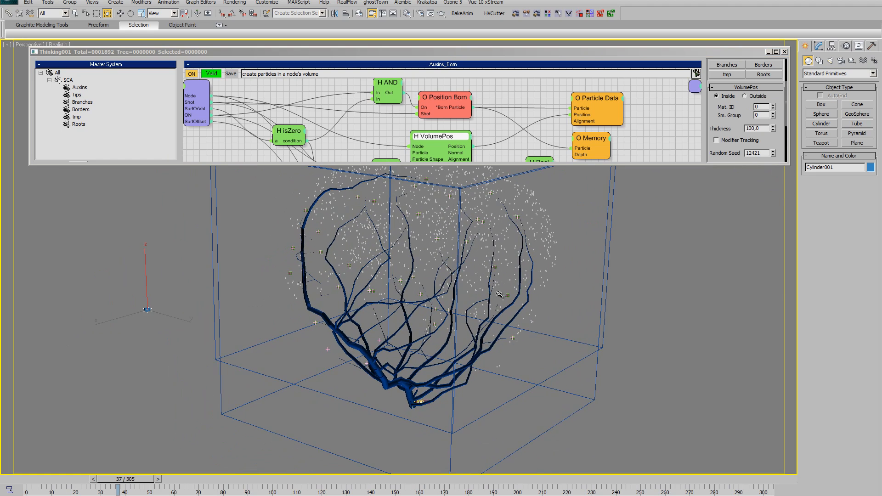
{"action": "scroll", "coordinate": [500, 315], "scroll_direction": "down", "scroll_amount": 2}
{"action": "middle_click_drag", "start_coordinate": [432, 349], "coordinate": [451, 396], "text": "alt"}
{"action": "scroll", "coordinate": [436, 353], "scroll_direction": "up", "scroll_amount": 2}
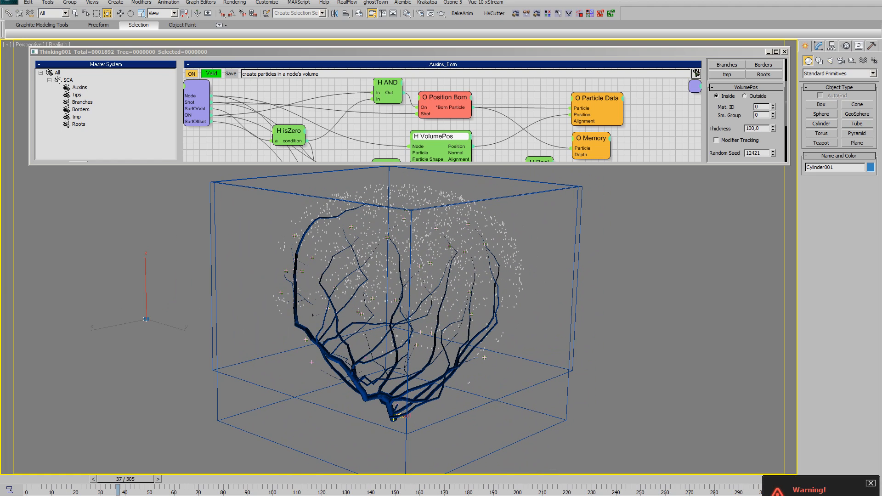
{"action": "scroll", "coordinate": [431, 326], "scroll_direction": "down", "scroll_amount": 3}
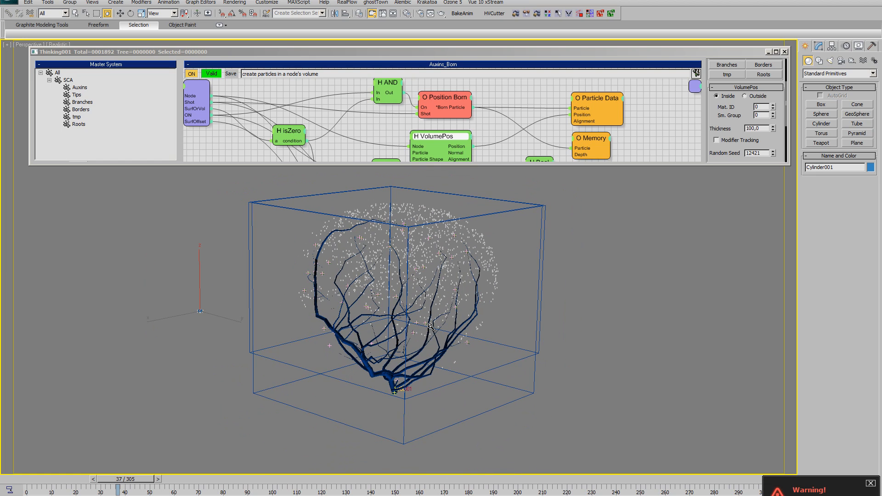
{"action": "middle_click_drag", "start_coordinate": [365, 309], "coordinate": [366, 327]}
{"action": "scroll", "coordinate": [387, 334], "scroll_direction": "up", "scroll_amount": 1}
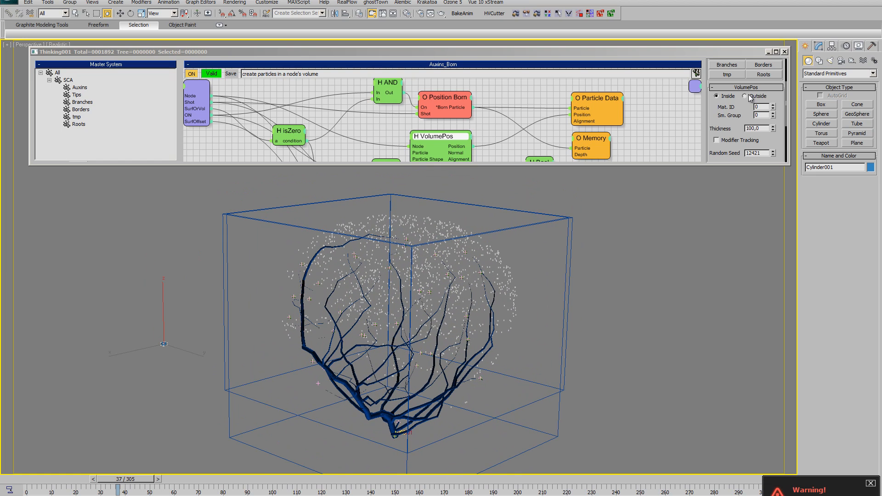
Minimize the Thinking001 window and unhide PRT Volume001 and Frost001 in the 0 (default) layer
{"action": "left_click", "coordinate": [769, 52]}
{"action": "left_click", "coordinate": [359, 13]}
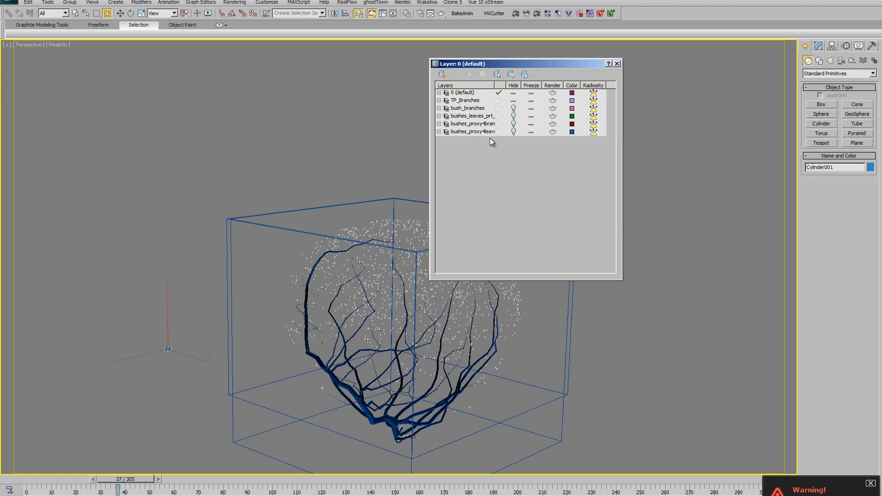
{"action": "left_click", "coordinate": [439, 100]}
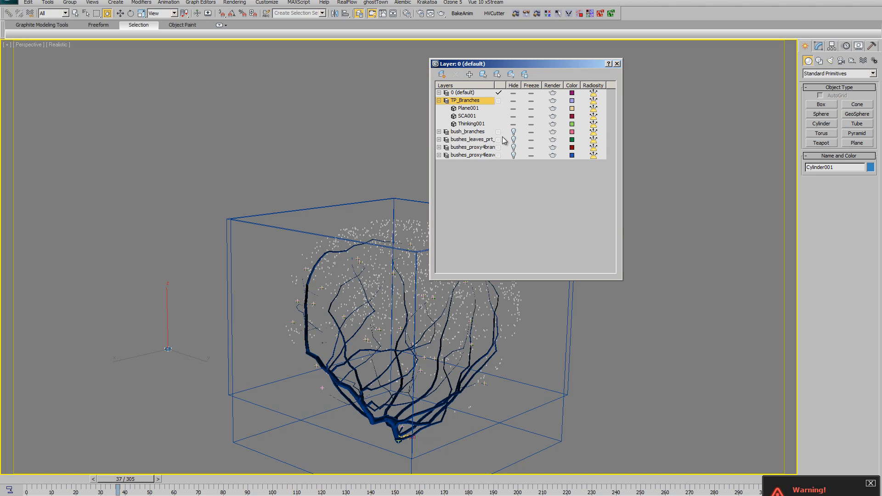
{"action": "left_click", "coordinate": [439, 101]}
{"action": "left_click", "coordinate": [439, 92]}
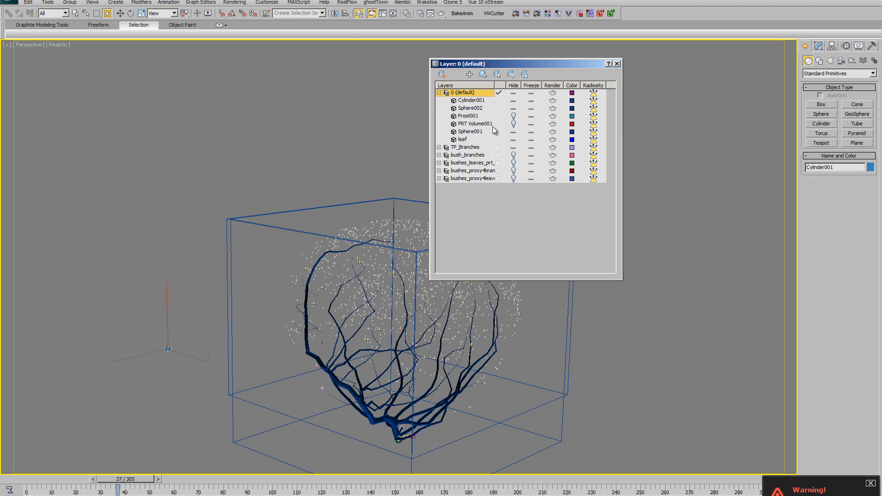
{"action": "left_click", "coordinate": [514, 124]}
{"action": "left_click", "coordinate": [514, 117]}
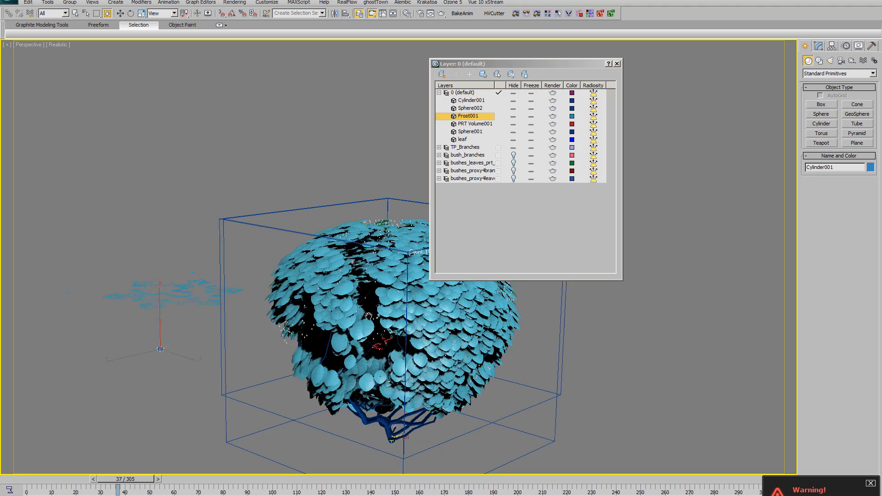
Move the layer manager away from the bush and inspect the Frost leaves over the branches from different angles
{"action": "middle_click_drag", "start_coordinate": [405, 354], "coordinate": [420, 339]}
{"action": "left_click_drag", "start_coordinate": [510, 63], "coordinate": [665, 76]}
{"action": "scroll", "coordinate": [360, 290], "scroll_direction": "up", "scroll_amount": 4}
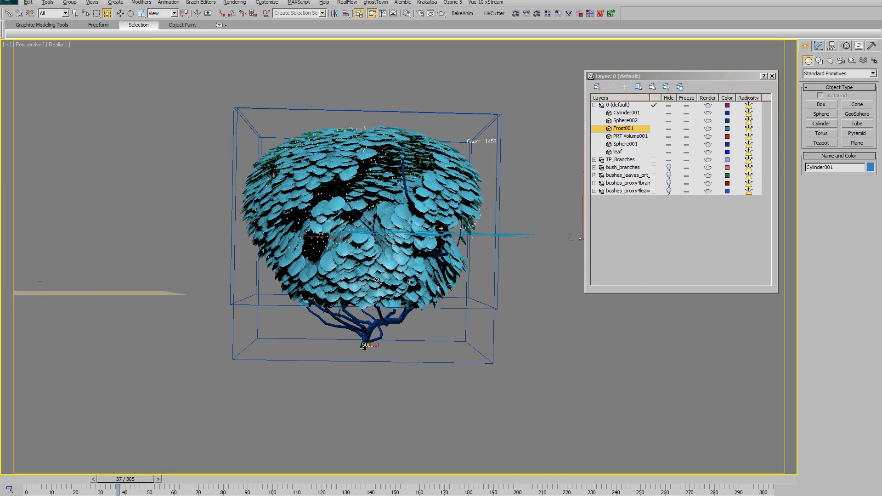
{"action": "scroll", "coordinate": [360, 290], "scroll_direction": "up", "scroll_amount": 2}
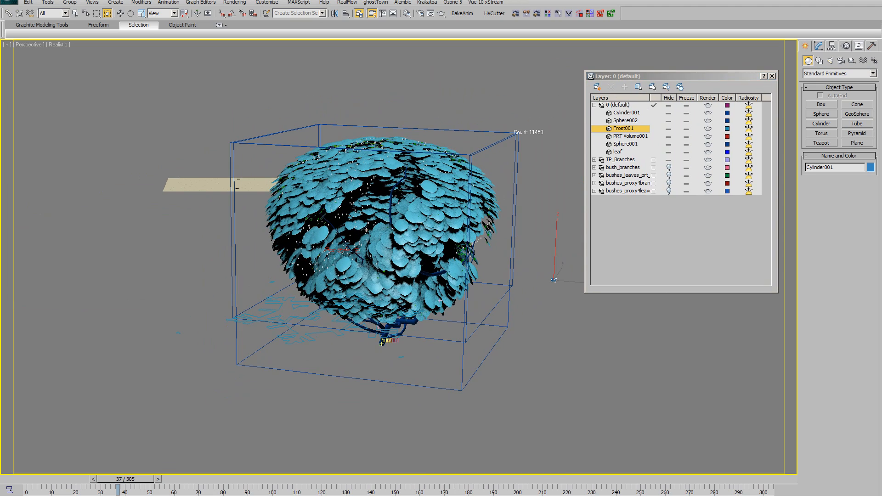